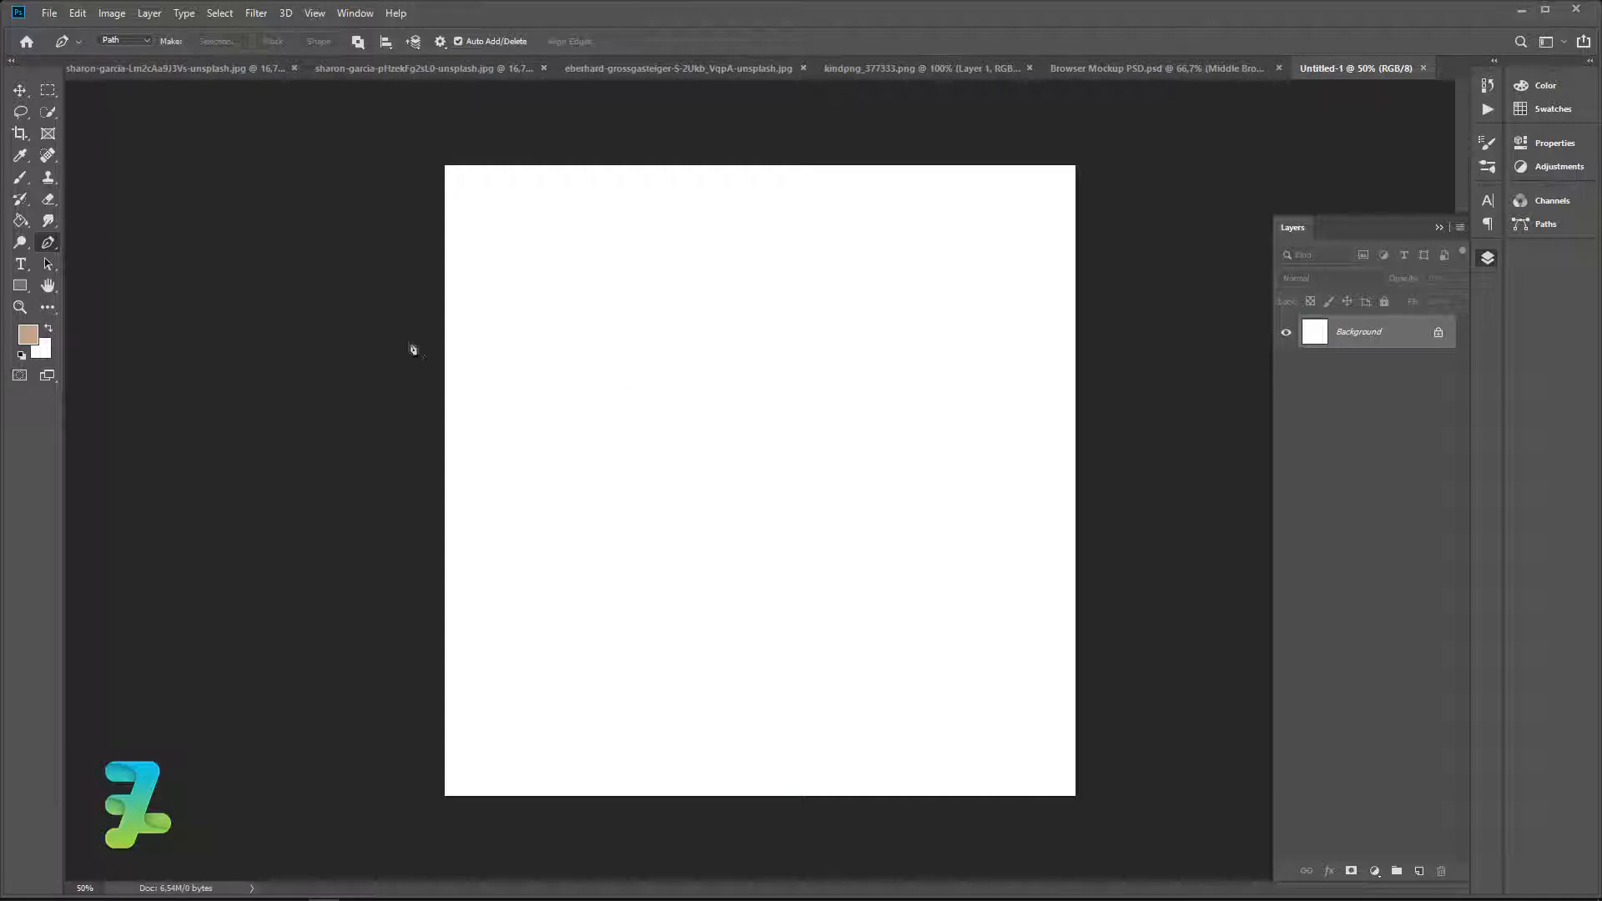
Draw a black-filled circle shape about 946 px in diameter with the Ellipse tool on the blank canvas.
{"action": "right_click", "coordinate": [23, 282]}
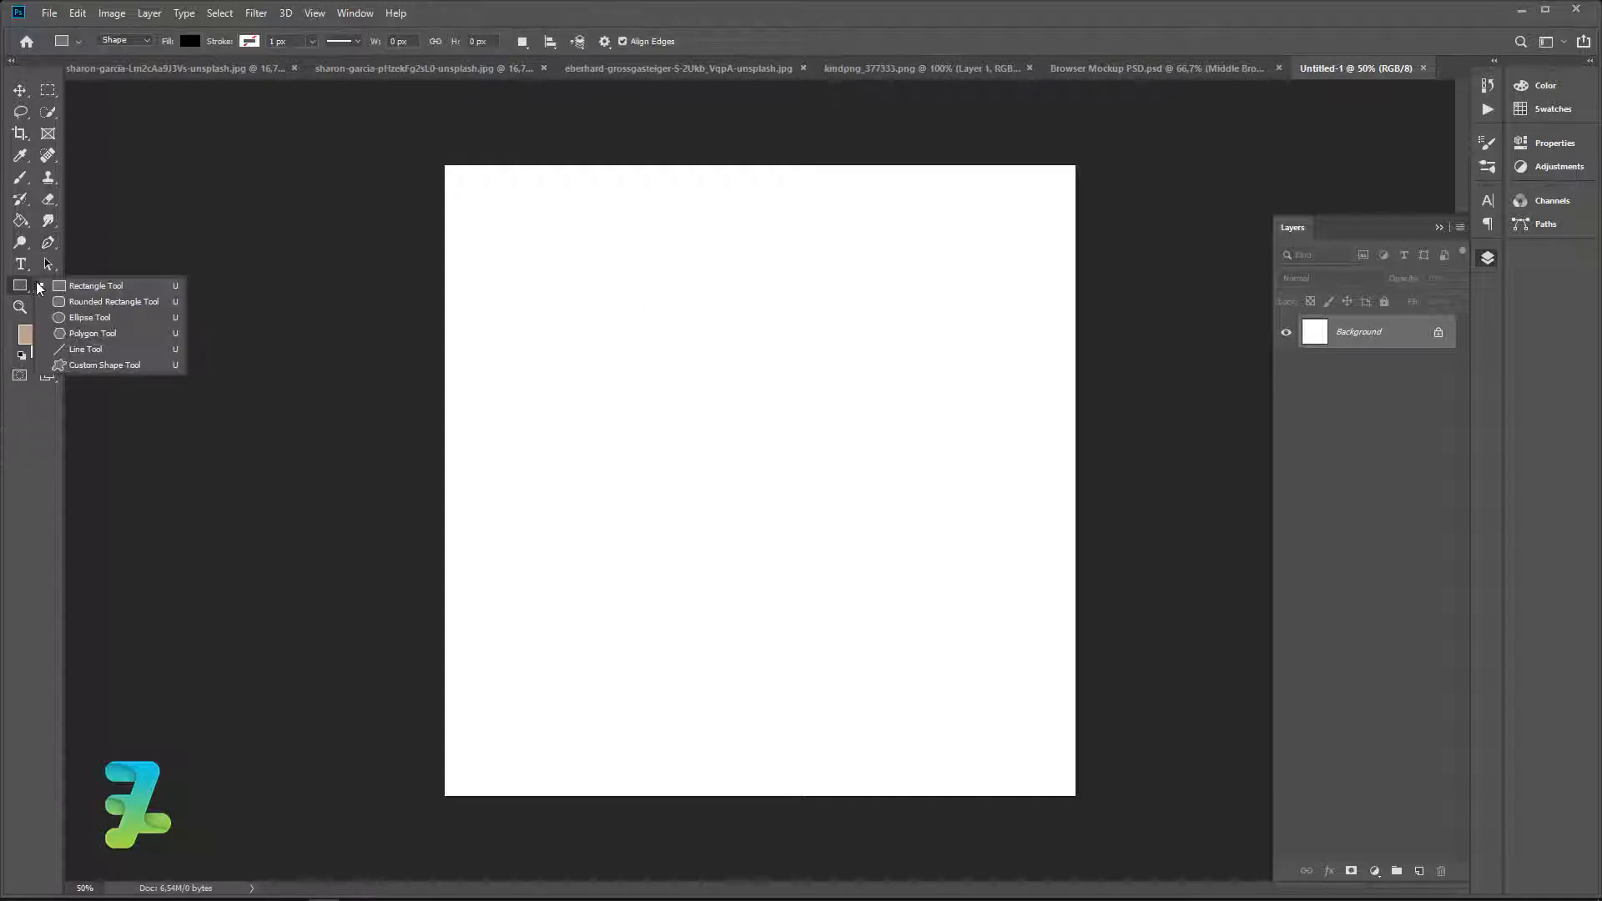
{"action": "left_click", "coordinate": [92, 319]}
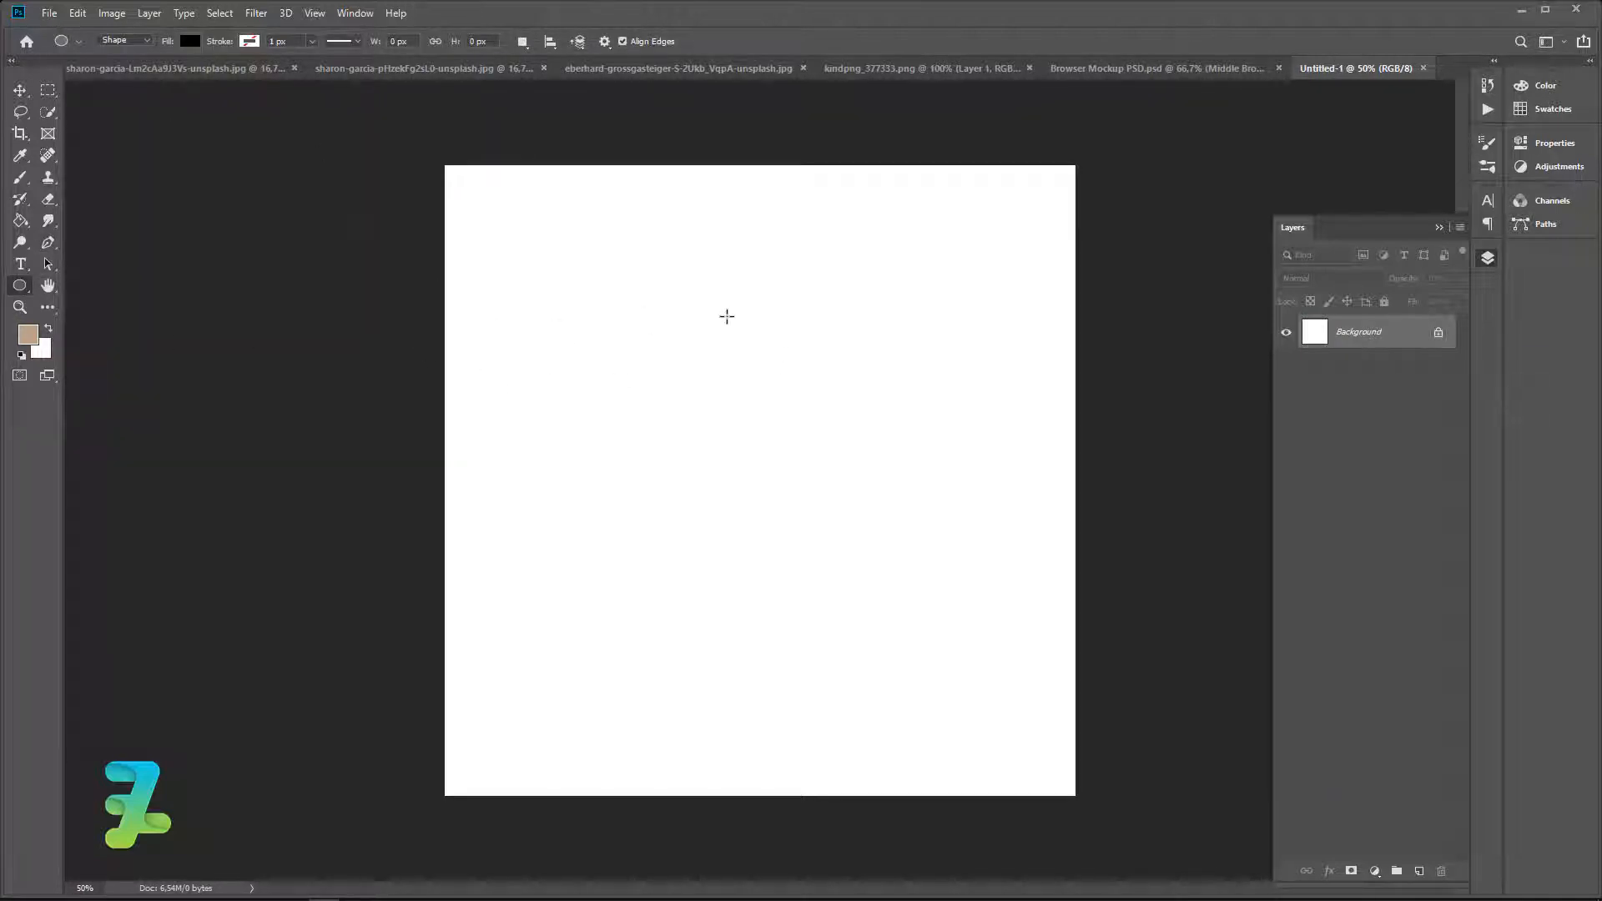
{"action": "left_click_drag", "start_coordinate": [590, 248], "coordinate": [995, 644]}
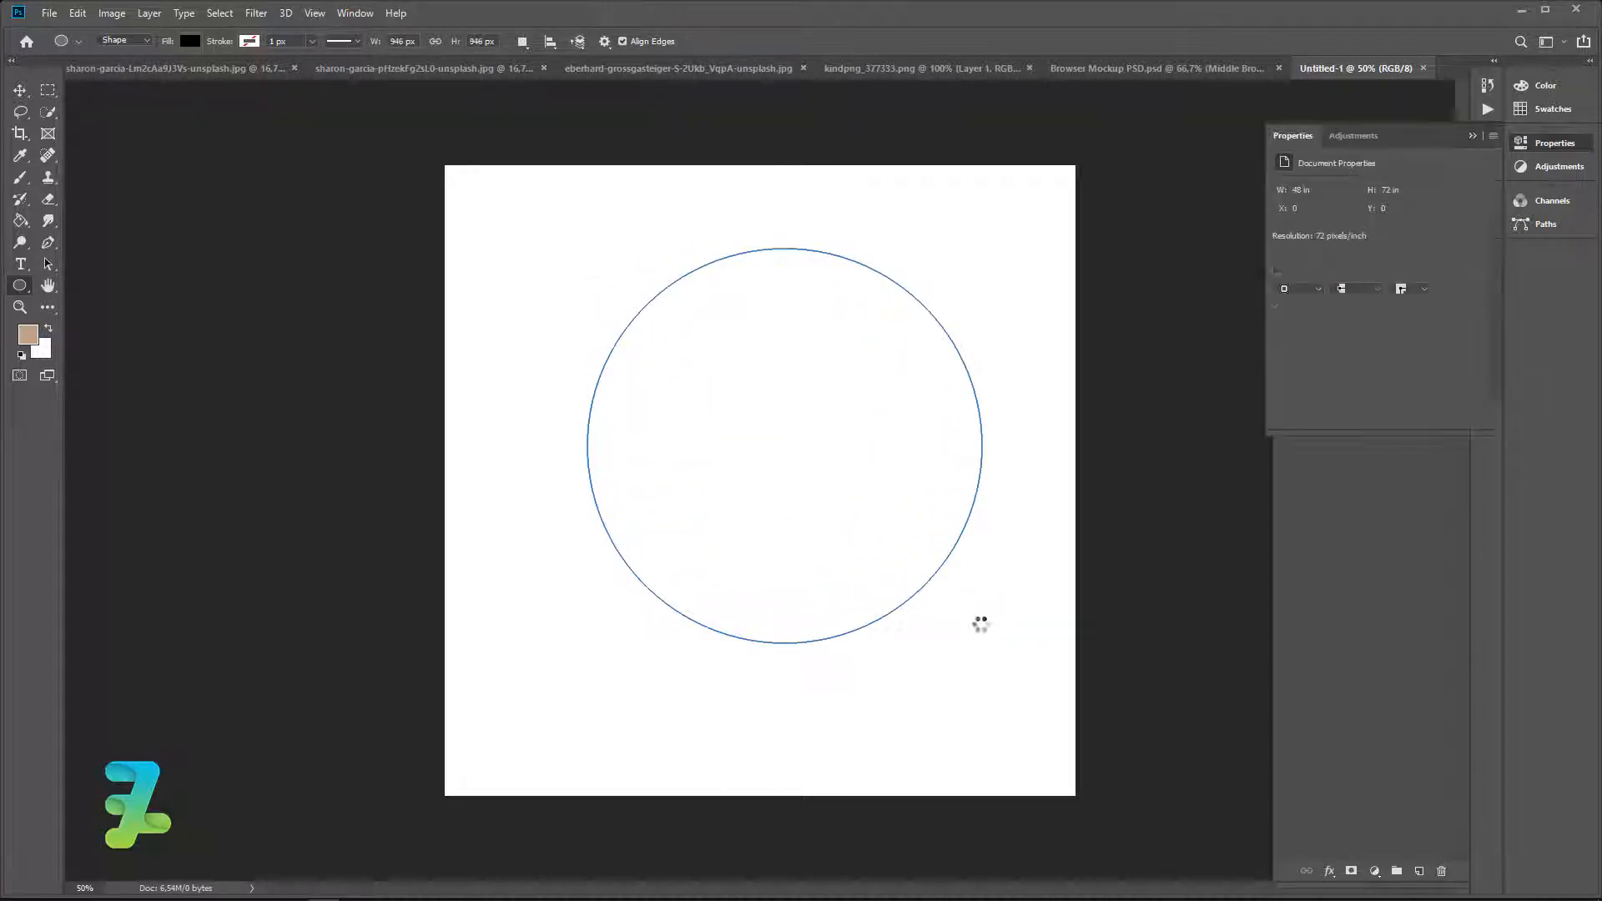
{"action": "left_click", "coordinate": [1473, 136]}
{"action": "left_click", "coordinate": [1487, 144]}
Center the black circle horizontally and vertically on the canvas, then clear the selection.
{"action": "key", "text": "v"}
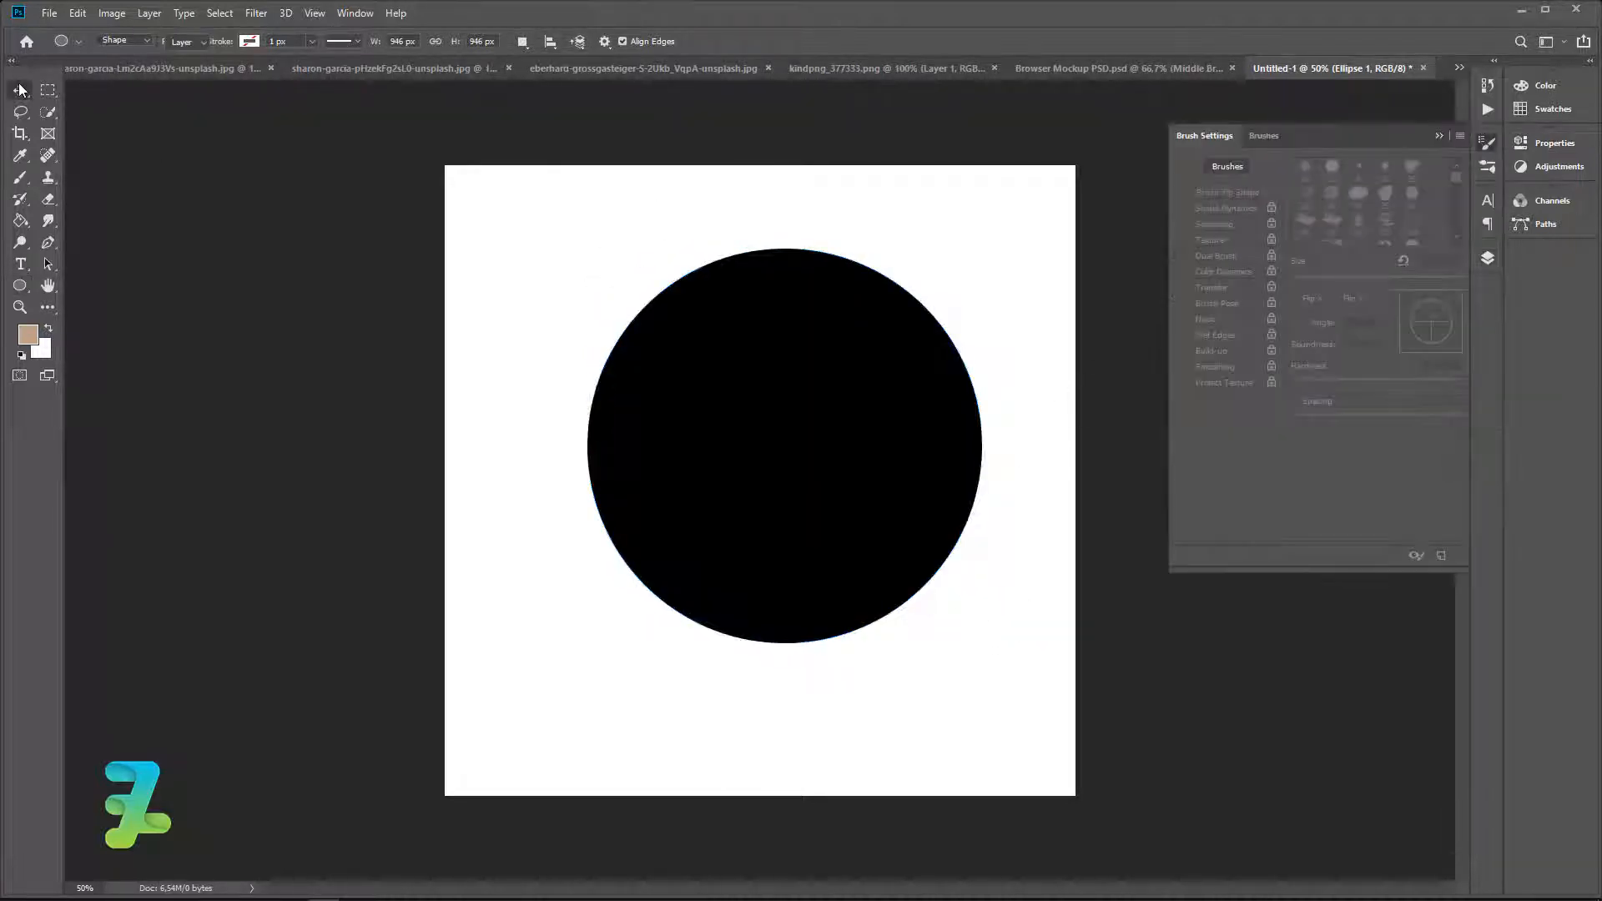
{"action": "left_click", "coordinate": [1439, 137]}
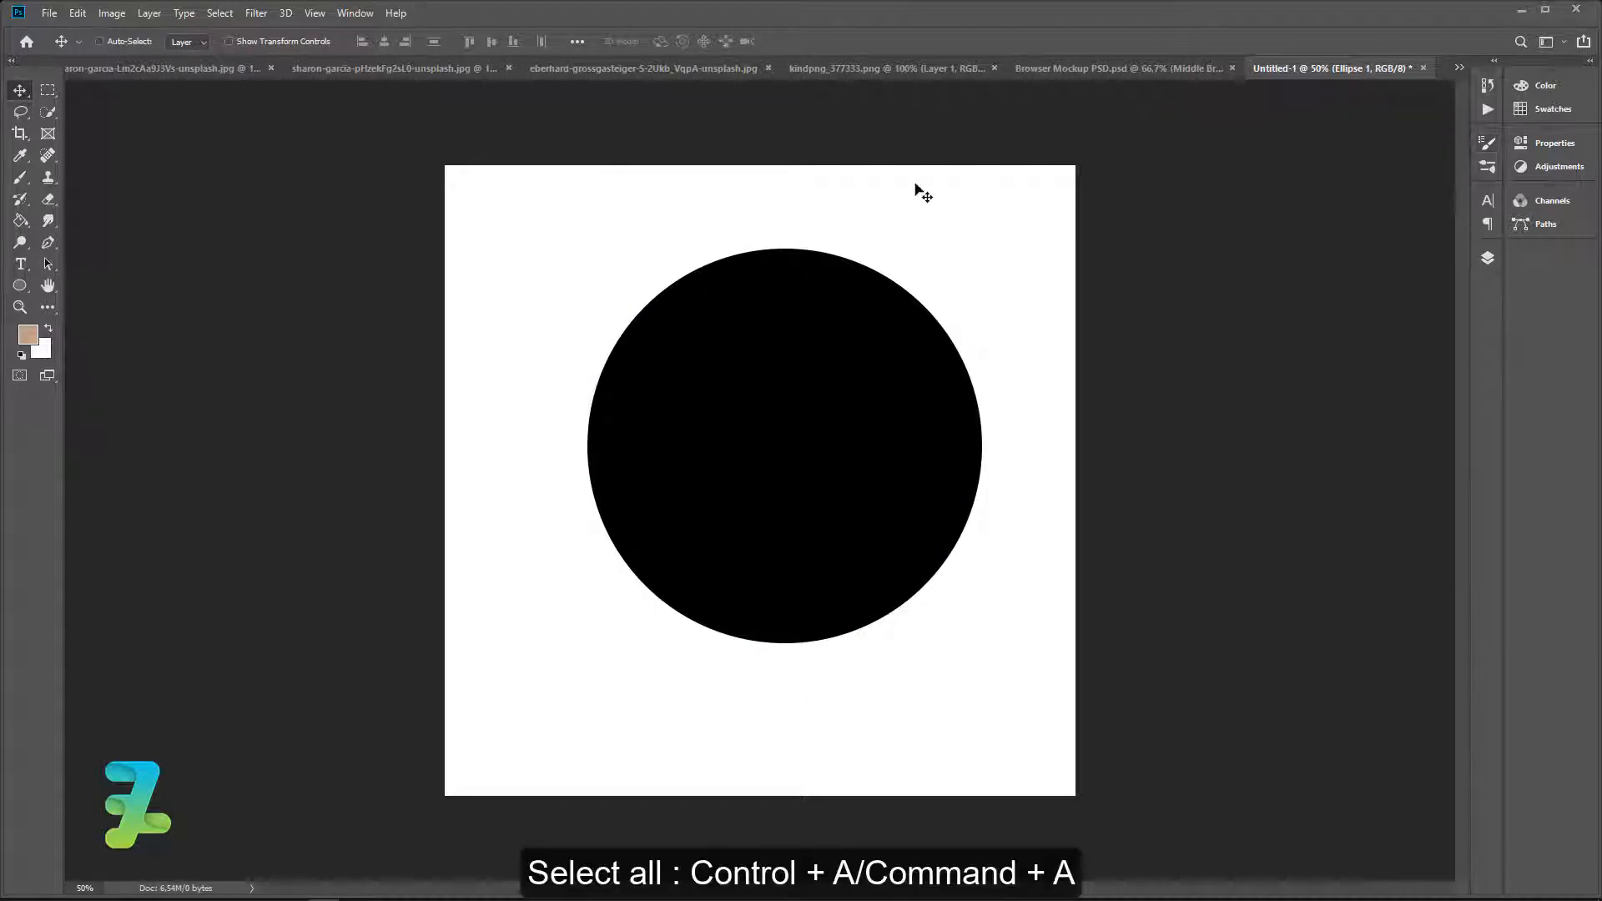
{"action": "key", "text": "ctrl+a"}
{"action": "left_click", "coordinate": [383, 41]}
{"action": "left_click", "coordinate": [492, 41]}
{"action": "key", "text": "ctrl+d"}
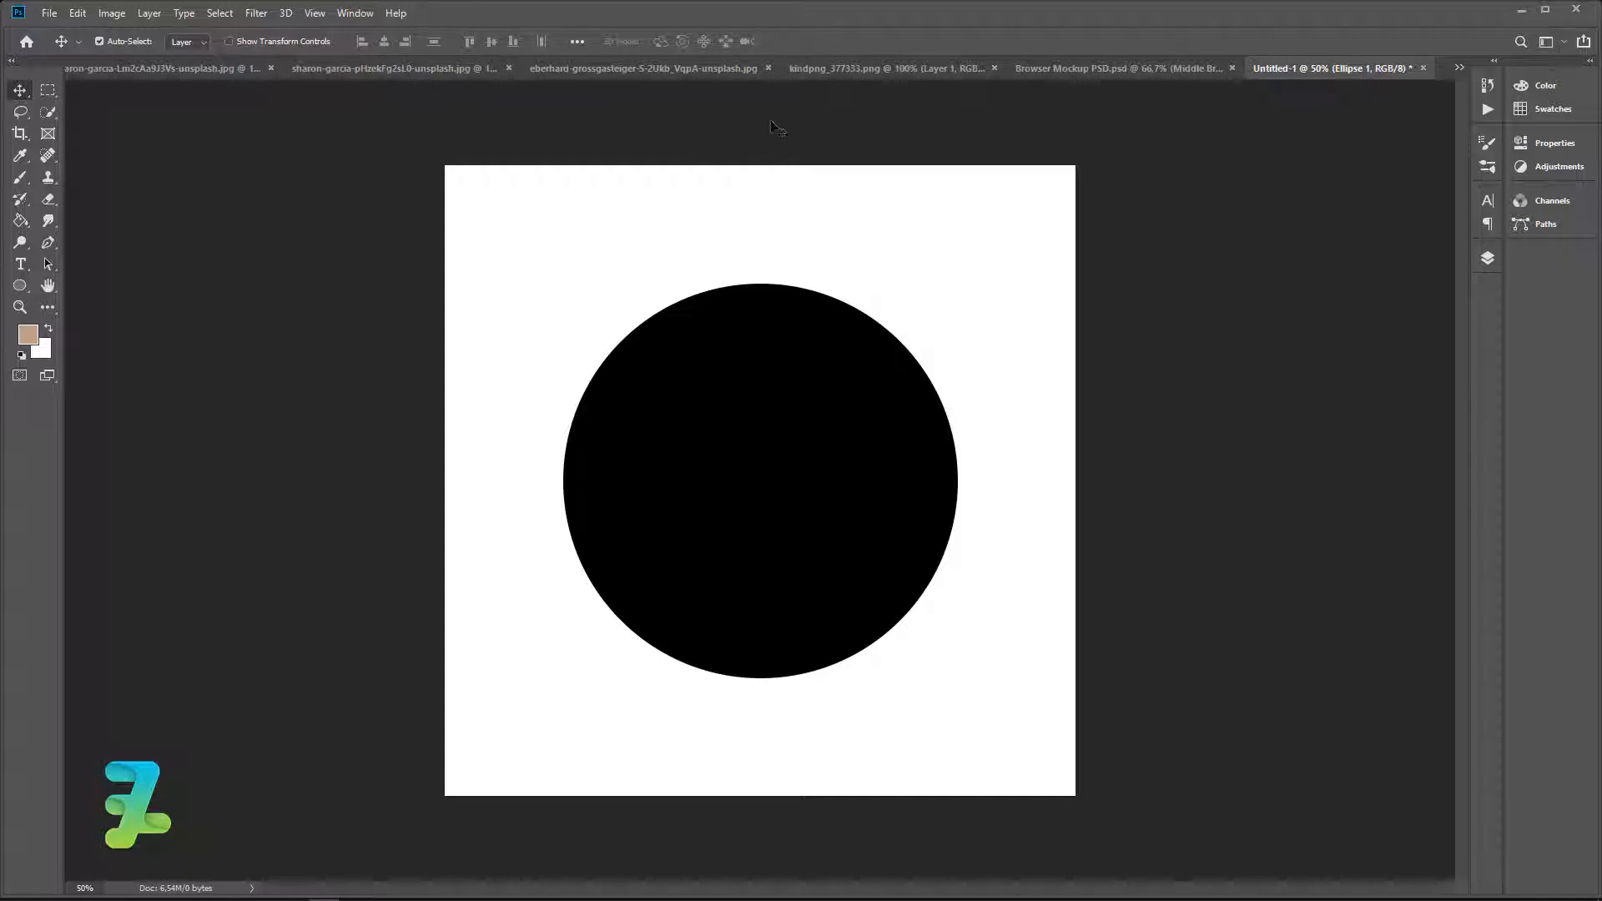
Copy the pink and blue cloud texture image into the Untitled-1 document above the circle.
{"action": "left_click", "coordinate": [693, 70]}
{"action": "right_click", "coordinate": [692, 70]}
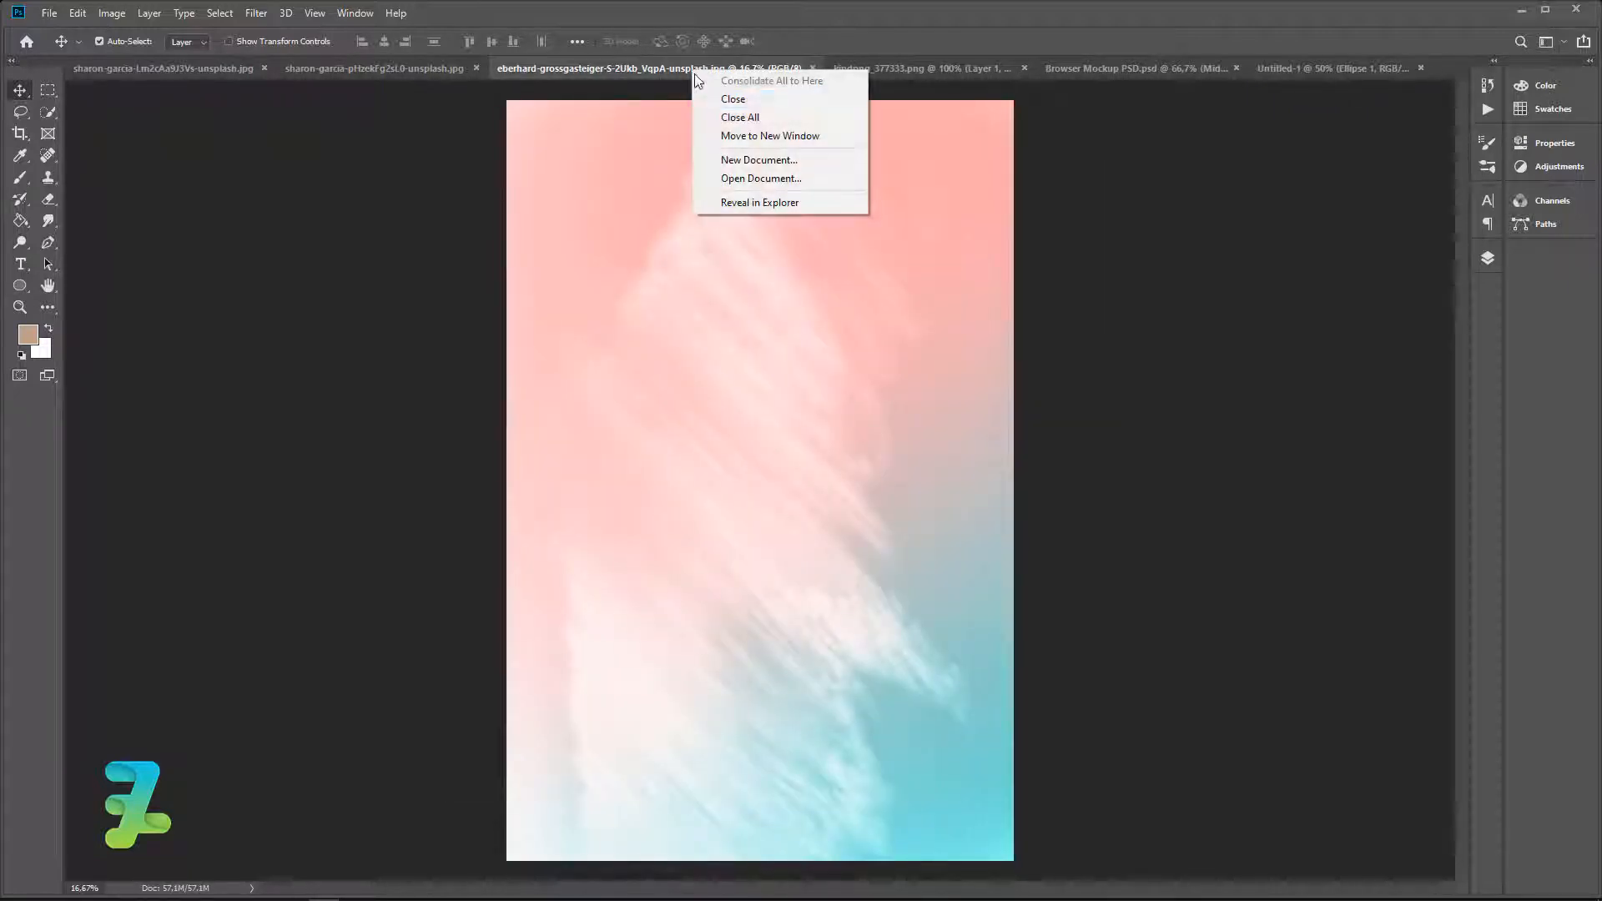
{"action": "left_click", "coordinate": [717, 136]}
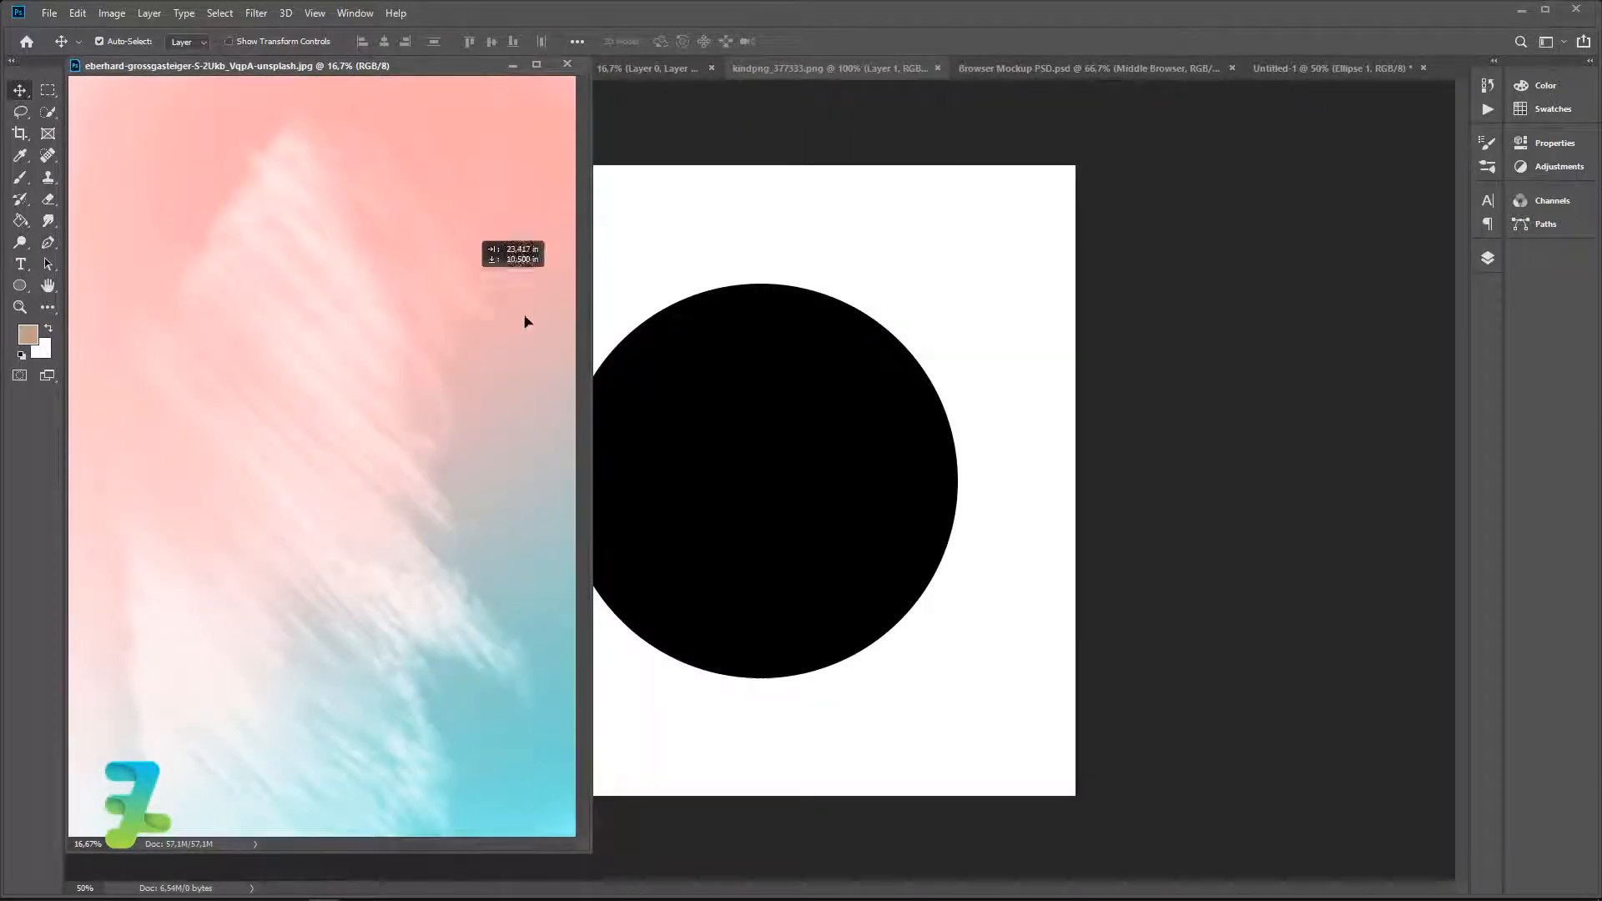
{"action": "left_click_drag", "start_coordinate": [525, 322], "coordinate": [734, 448]}
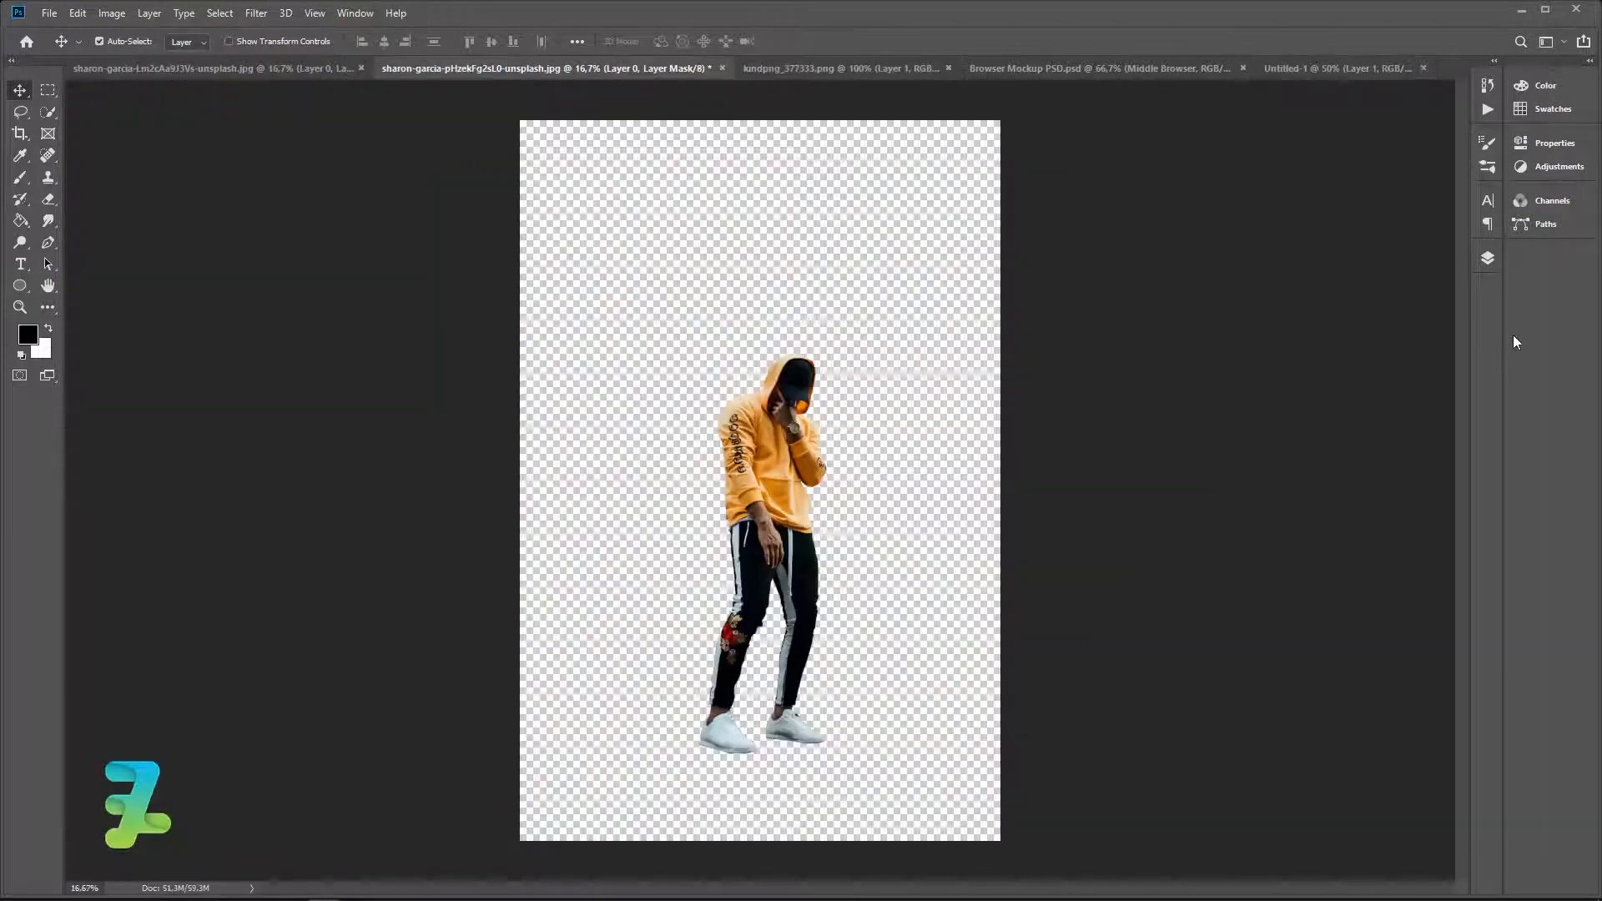
{"action": "left_click", "coordinate": [1316, 68]}
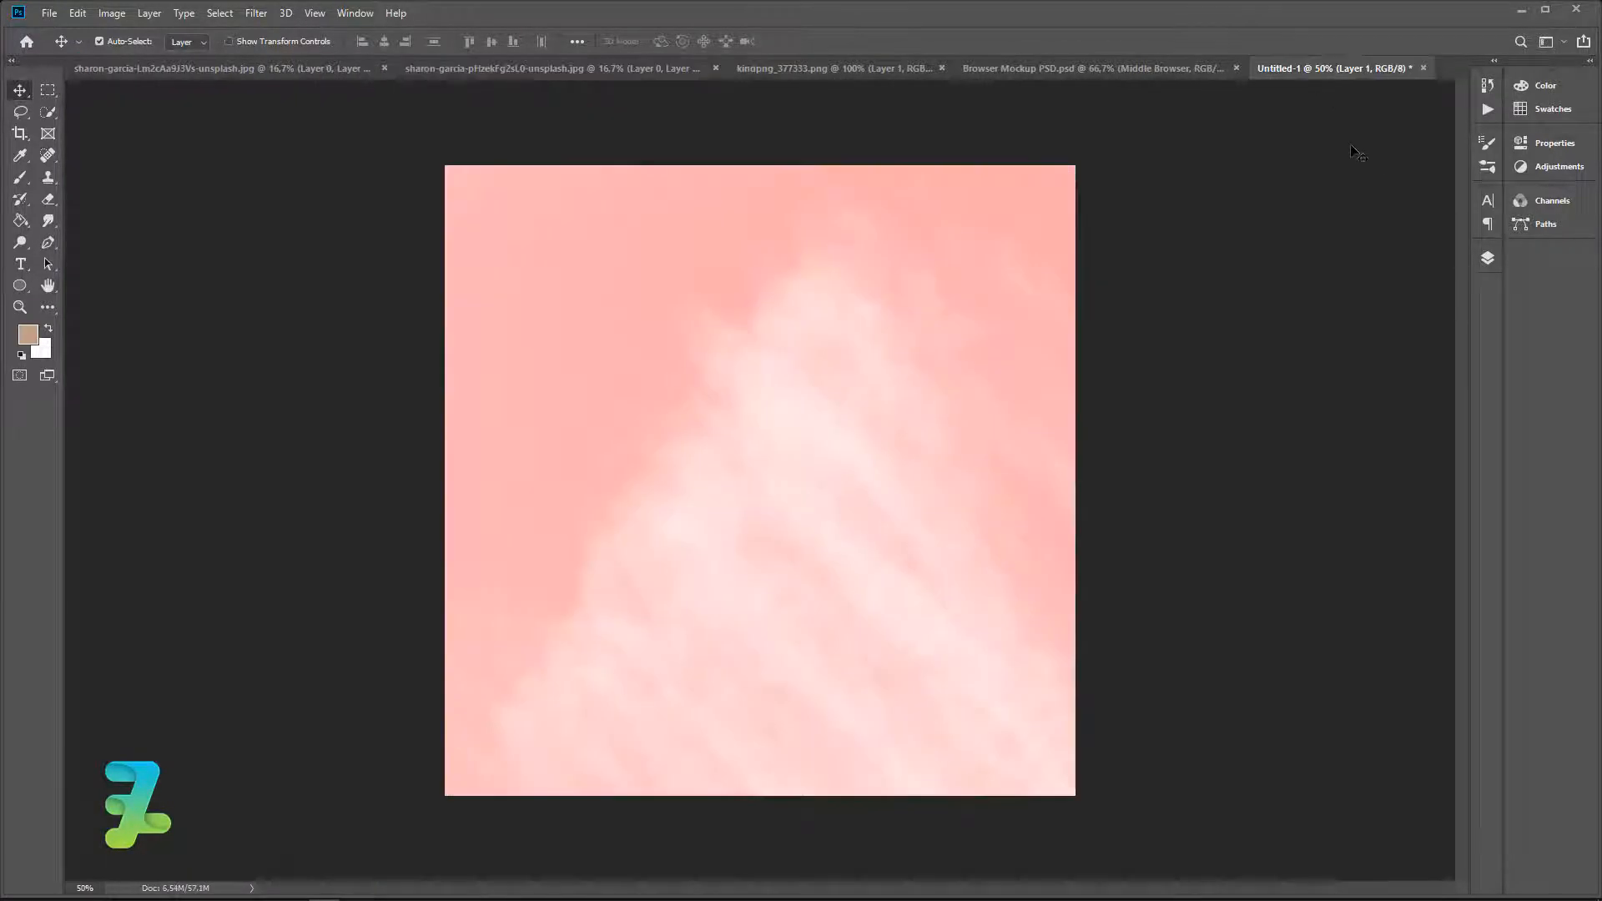
Create a clipping mask so the texture layer is clipped to the circle layer.
{"action": "left_click", "coordinate": [1485, 257]}
{"action": "right_click", "coordinate": [1394, 338]}
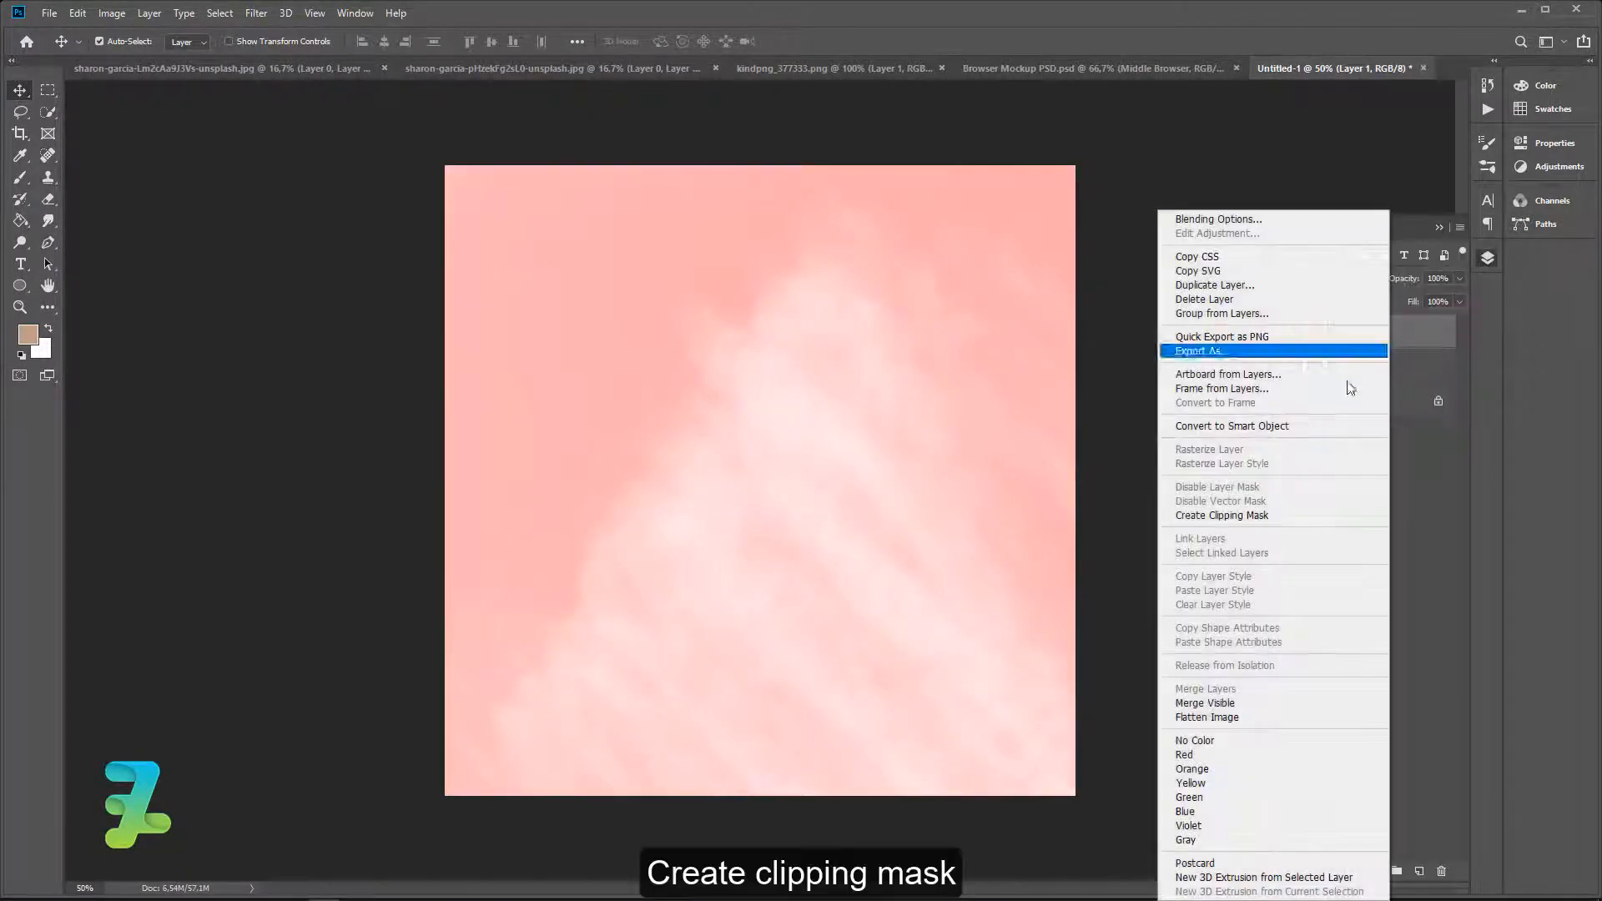
{"action": "left_click", "coordinate": [1282, 522]}
Free Transform the clipped texture, scaling it to about 27.83% and placing it over the circle.
{"action": "key", "text": "ctrl+plus"}
{"action": "key", "text": "ctrl+plus"}
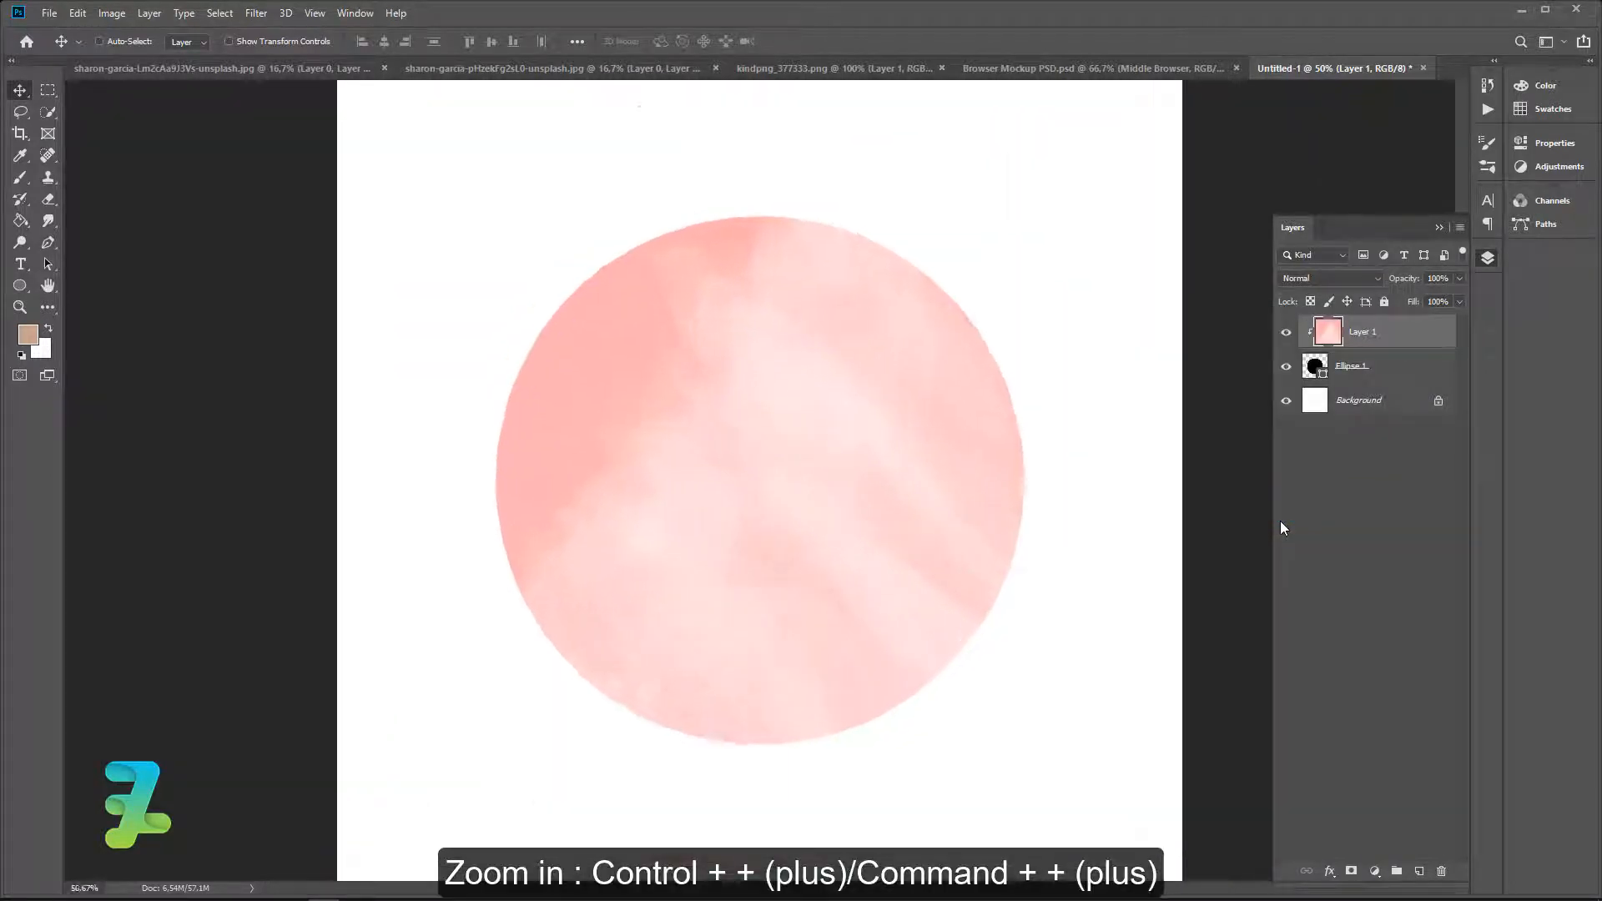
{"action": "key", "text": "ctrl+minus"}
{"action": "key", "text": "ctrl+minus"}
{"action": "key", "text": "ctrl+minus"}
{"action": "key", "text": "ctrl+minus"}
{"action": "key", "text": "ctrl+minus"}
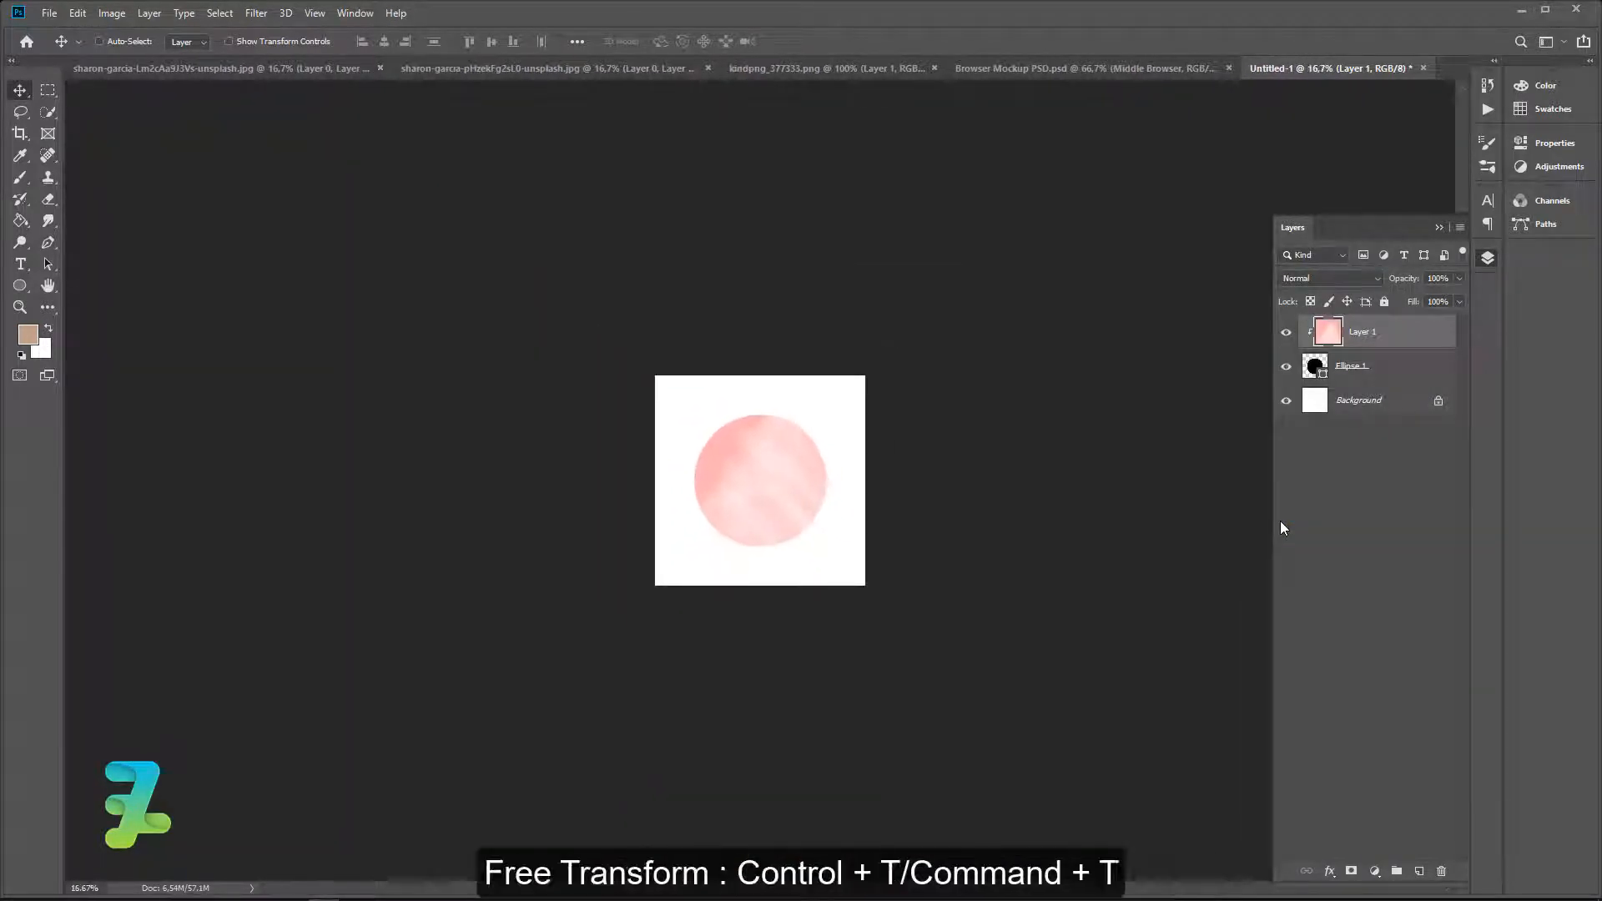
{"action": "key", "text": "ctrl+t"}
{"action": "left_click_drag", "start_coordinate": [1066, 353], "coordinate": [817, 640]}
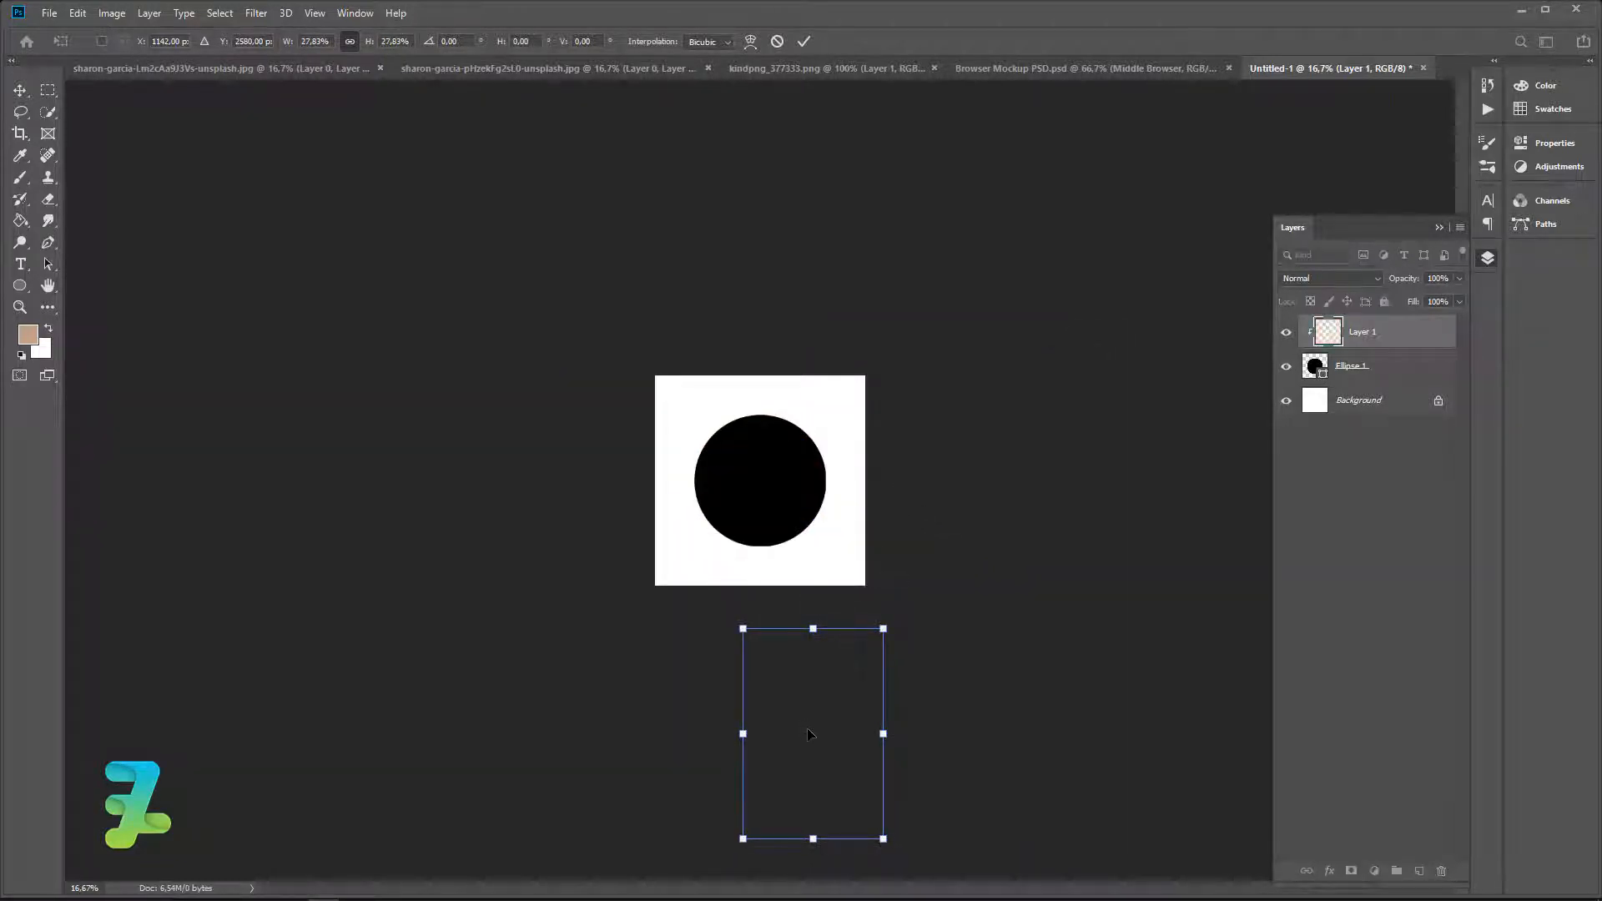
{"action": "left_click_drag", "start_coordinate": [808, 734], "coordinate": [760, 467]}
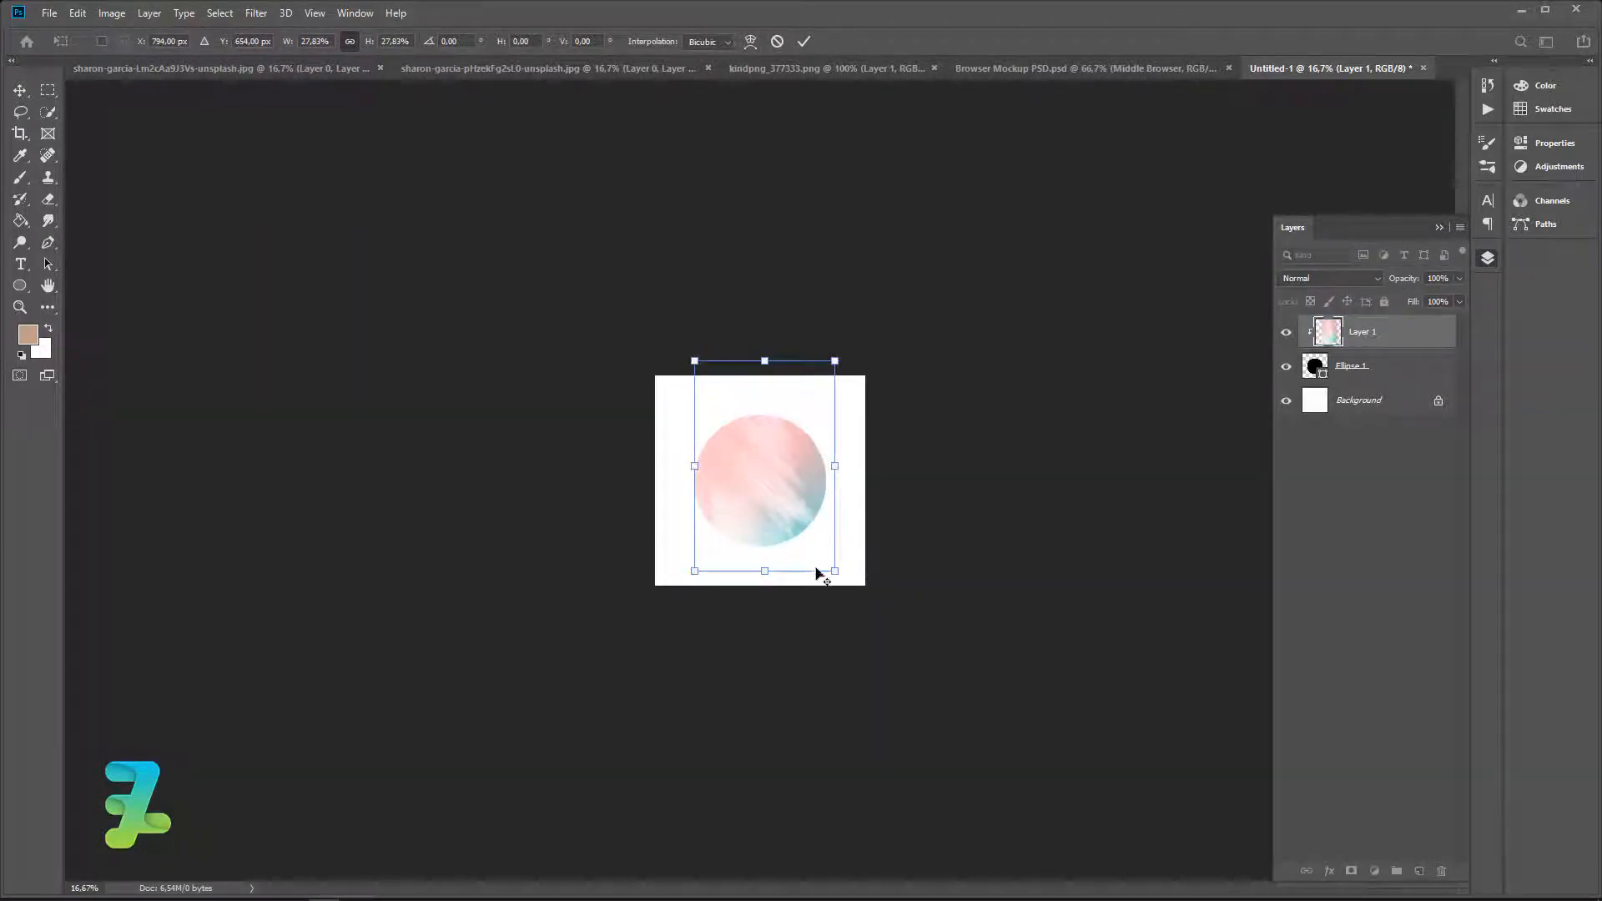
Reduce the texture to about 26.16%, shift it to fill the circle and apply the transform.
{"action": "left_click_drag", "start_coordinate": [831, 569], "coordinate": [787, 501]}
{"action": "left_click_drag", "start_coordinate": [821, 554], "coordinate": [832, 561]}
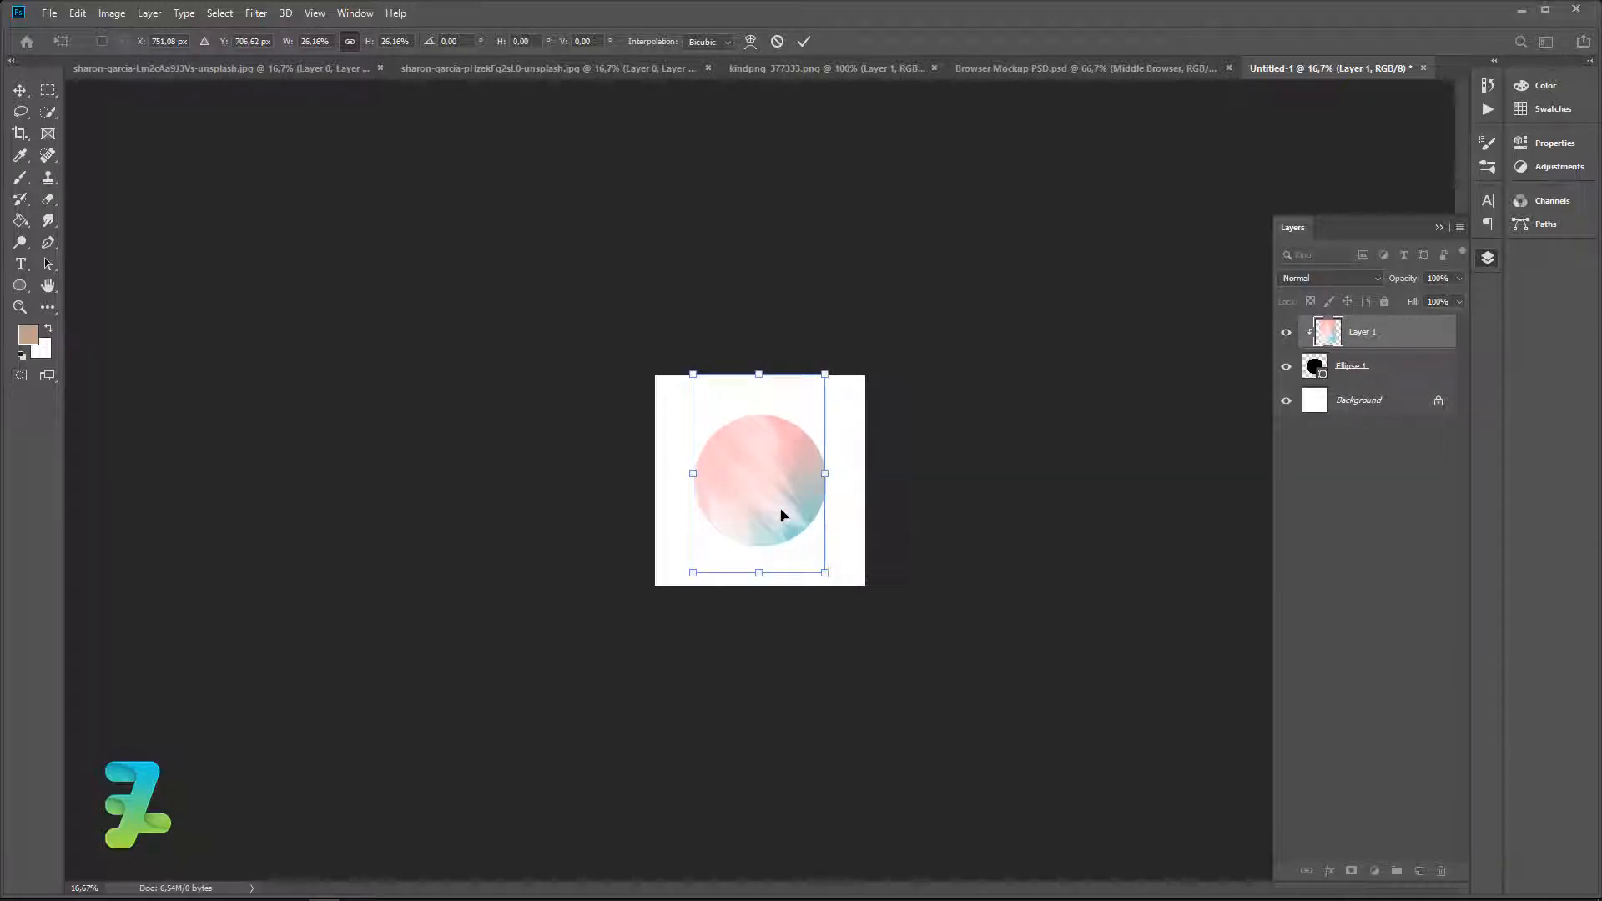
{"action": "left_click_drag", "start_coordinate": [779, 511], "coordinate": [749, 493]}
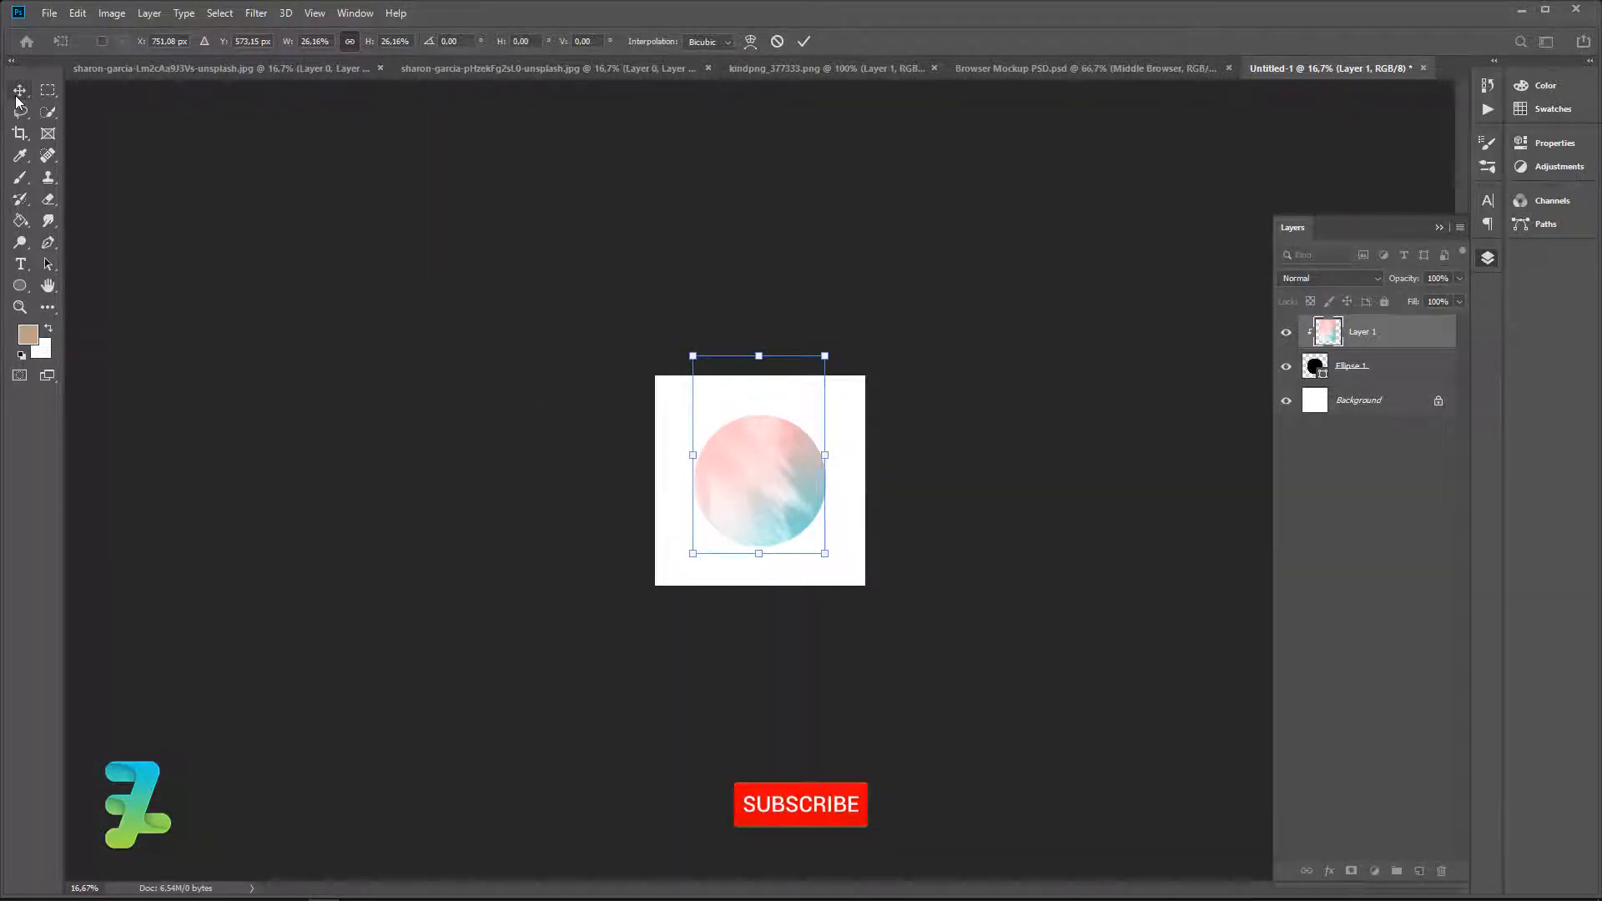
{"action": "key", "text": "Return"}
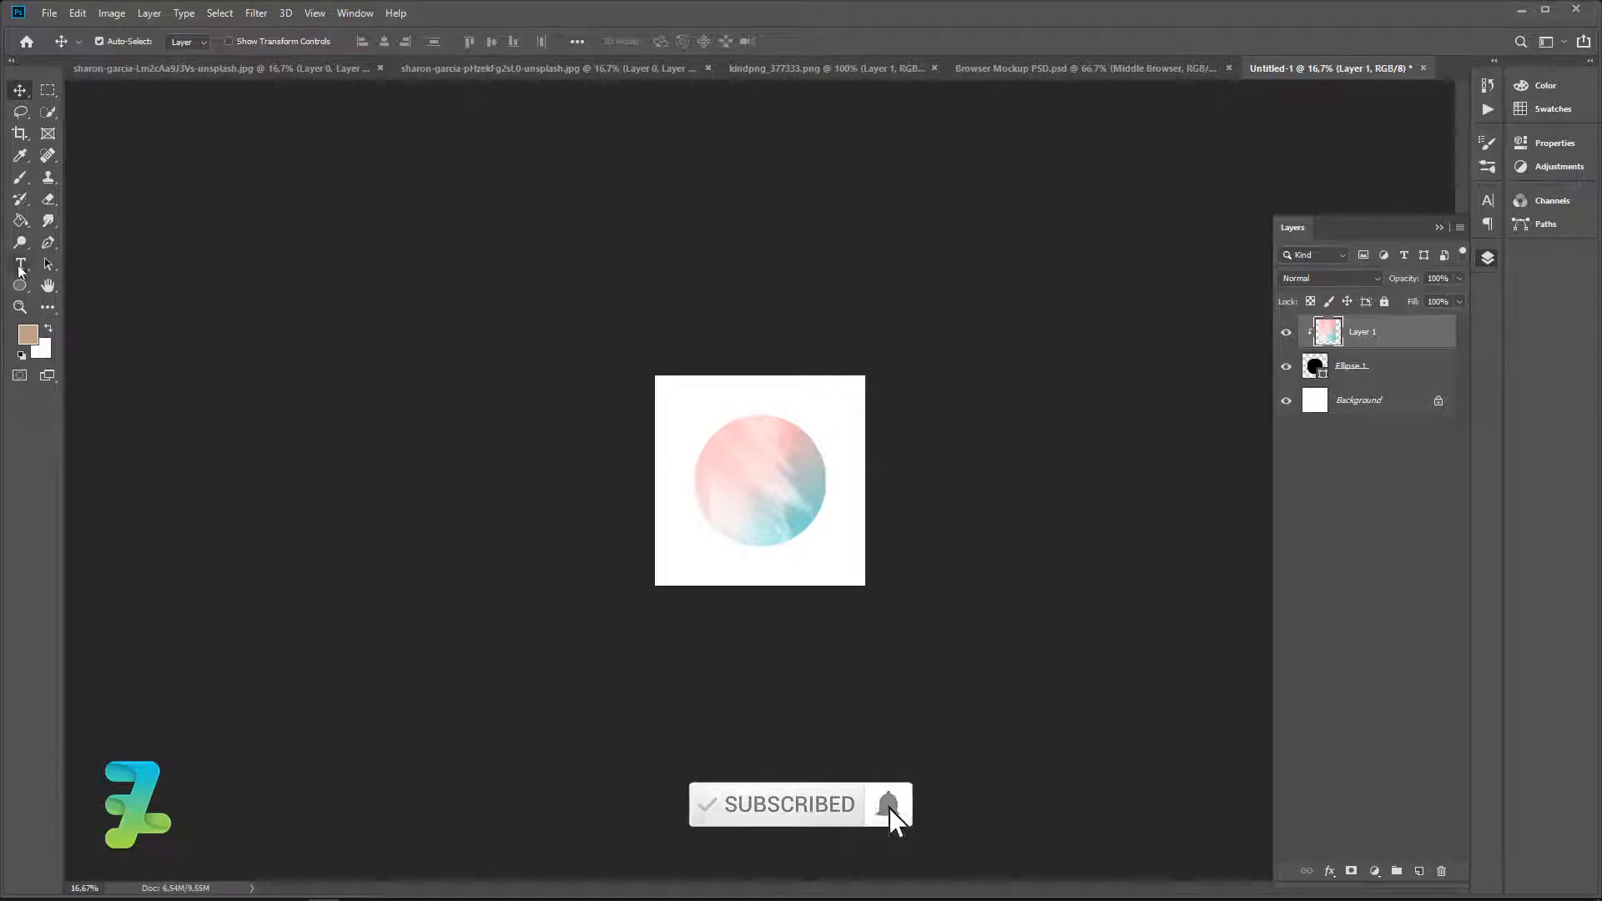
Edit the Gradient tool's black-to-white gradient, setting its starting color stop to the light pink sampled from the circle.
{"action": "left_click", "coordinate": [20, 220]}
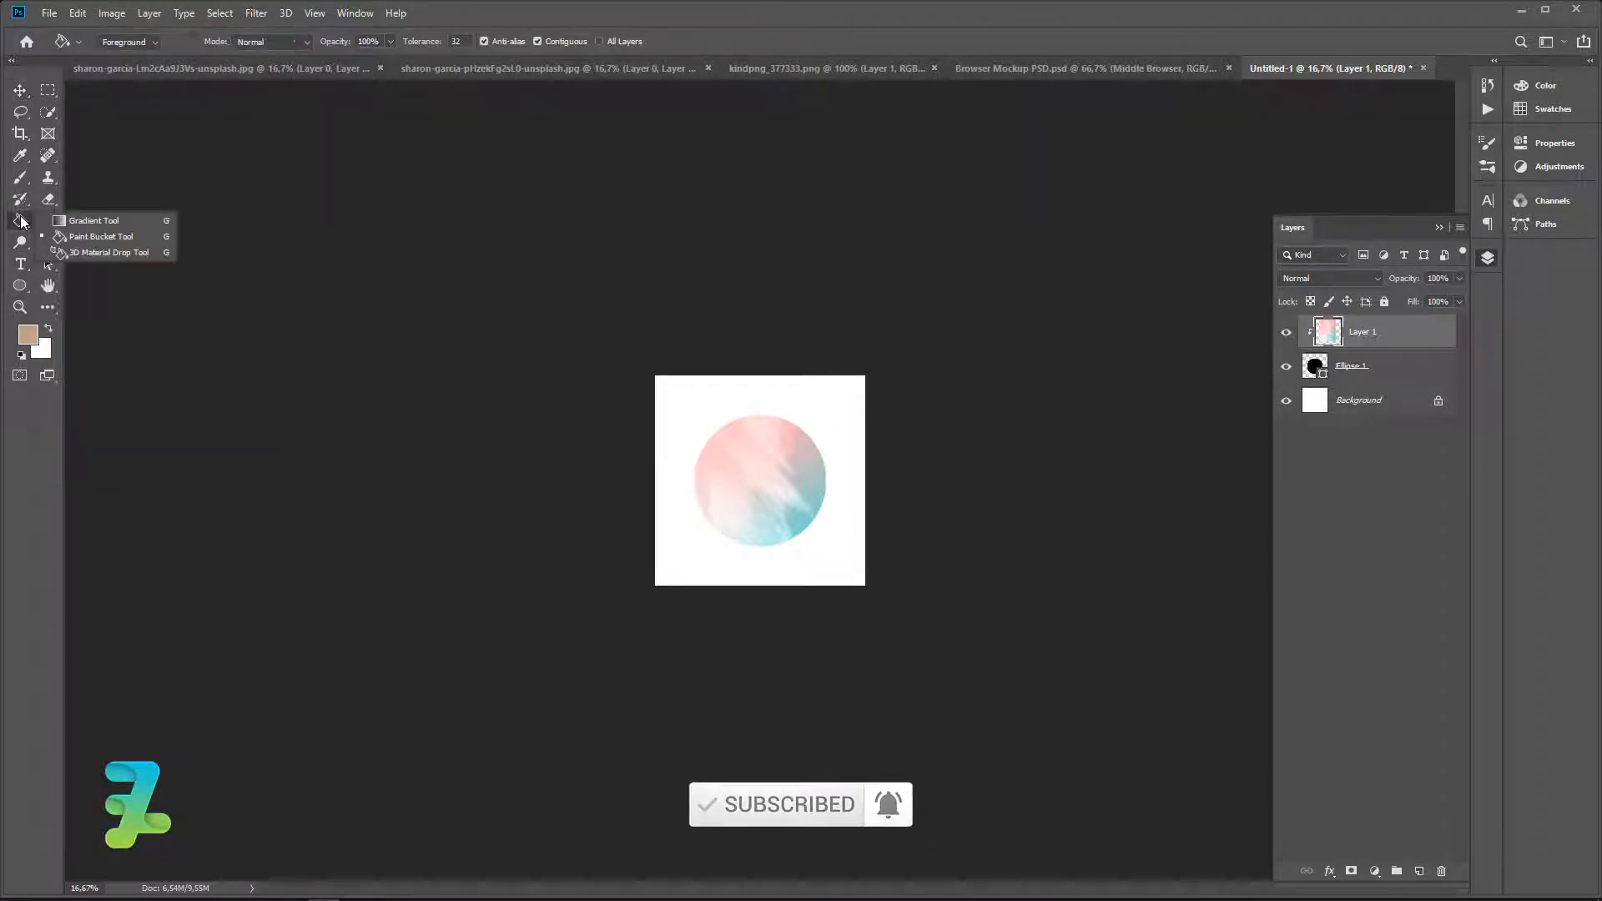
{"action": "left_click", "coordinate": [63, 221]}
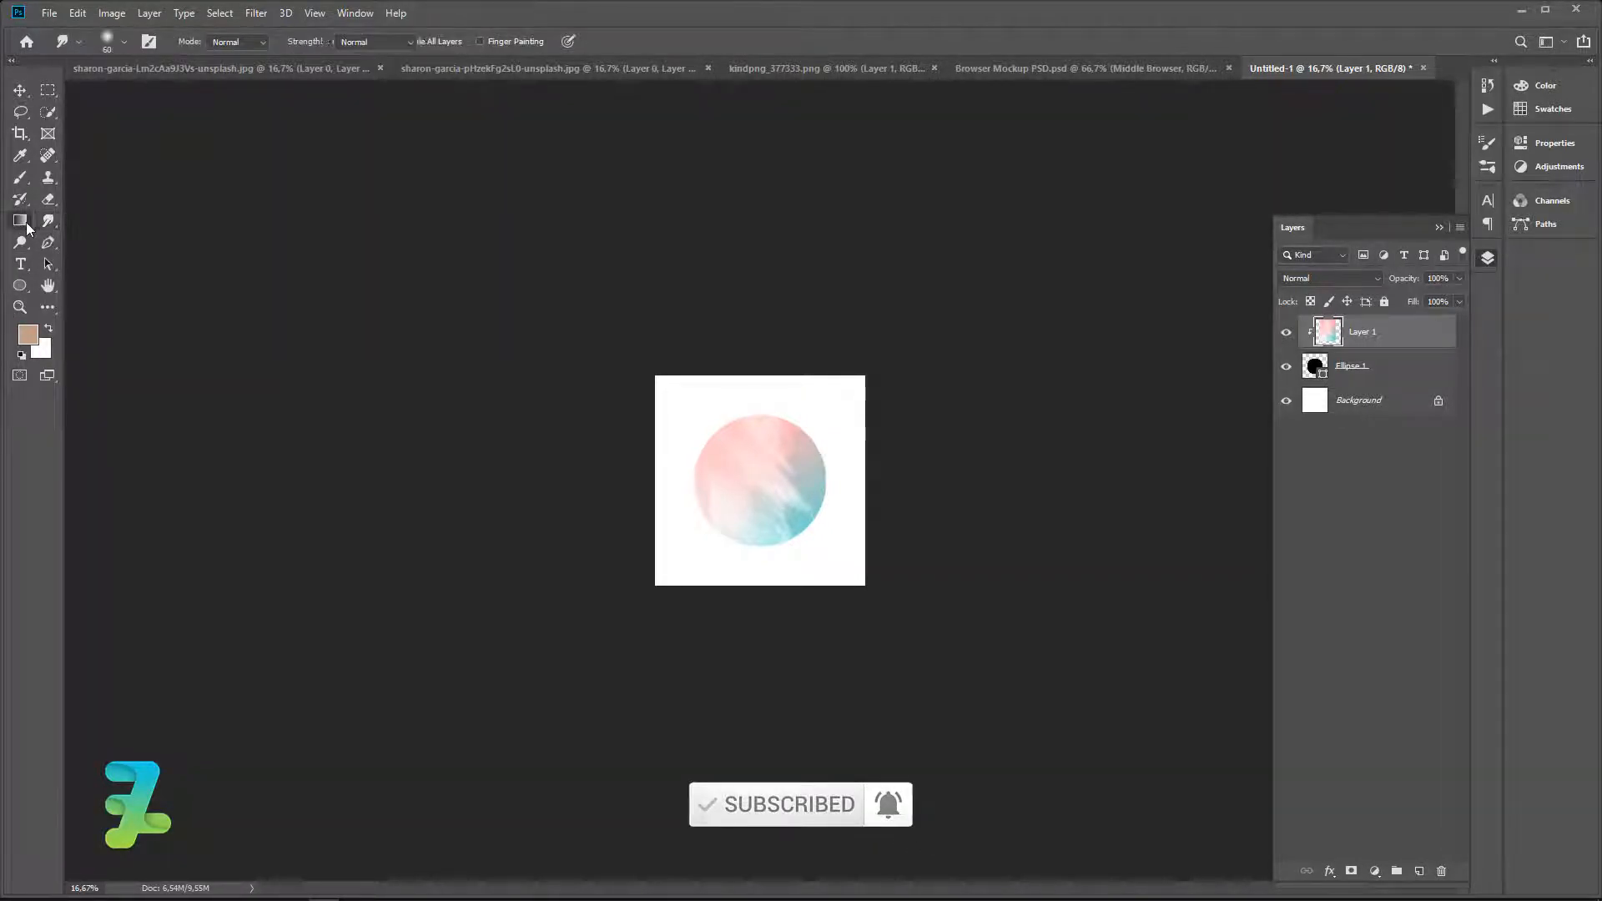
{"action": "left_click", "coordinate": [108, 41]}
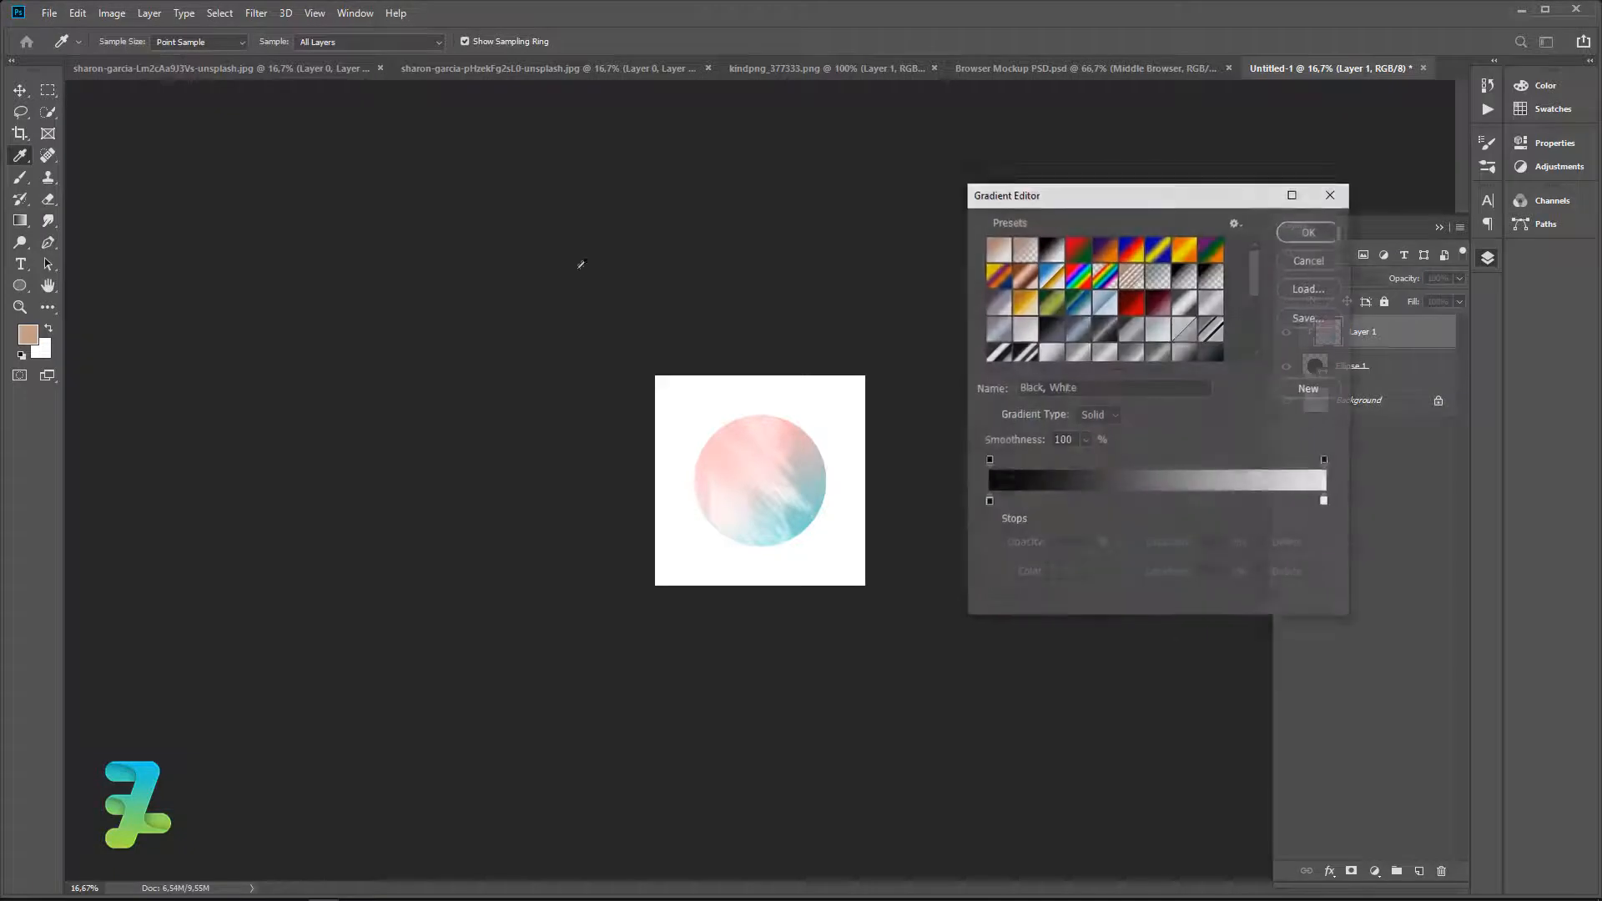
{"action": "double_click", "coordinate": [988, 502]}
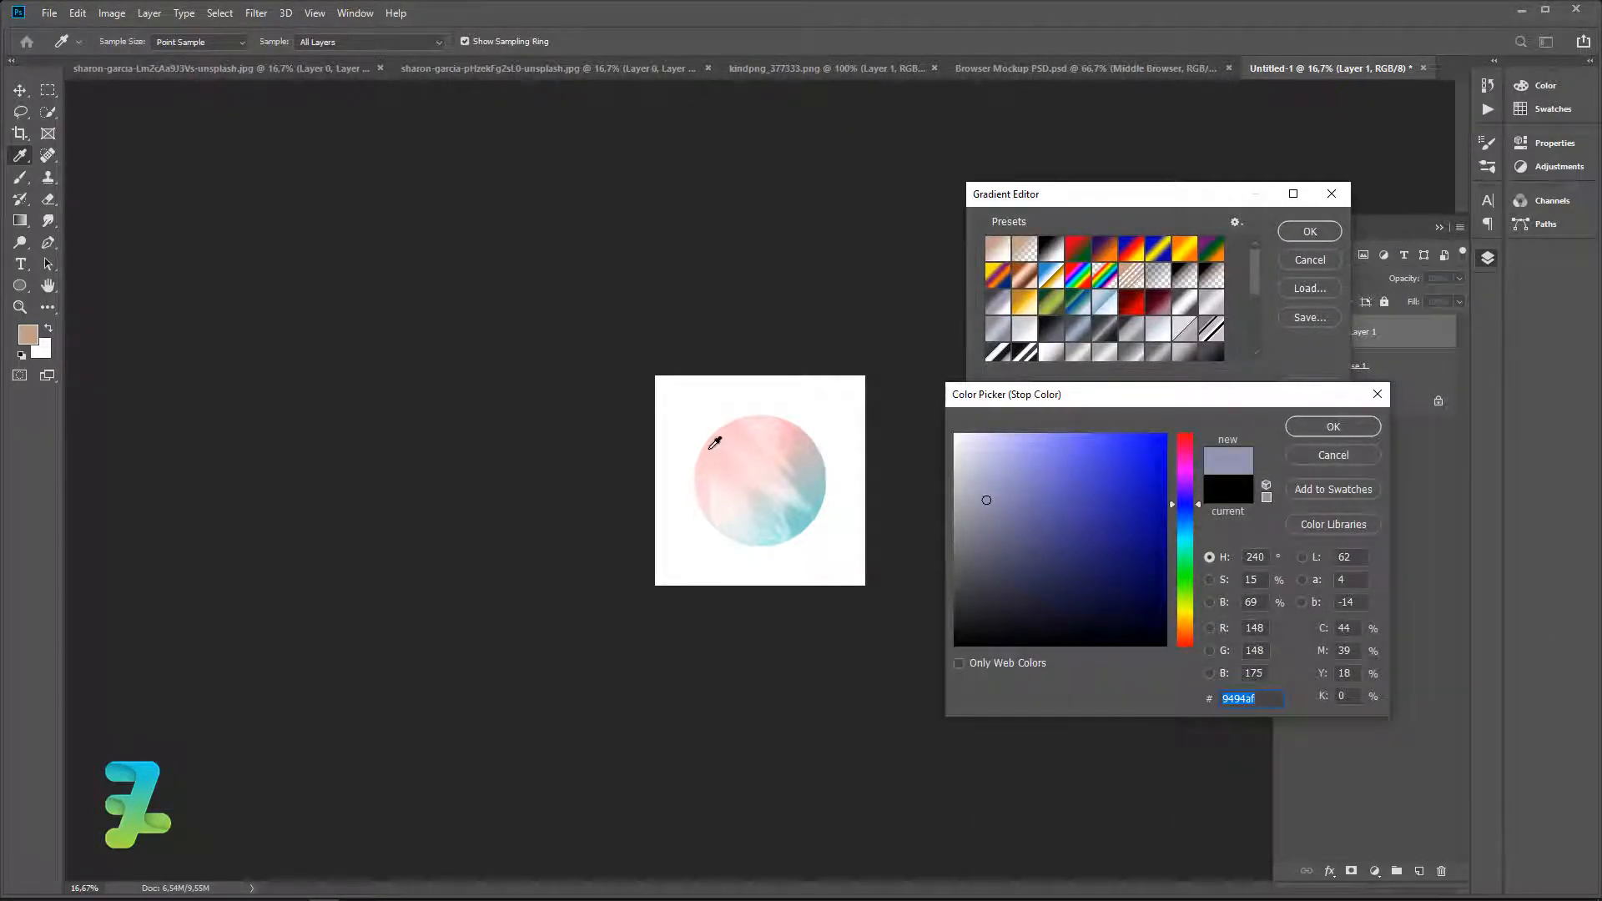
{"action": "left_click", "coordinate": [714, 443]}
{"action": "left_click", "coordinate": [1321, 431]}
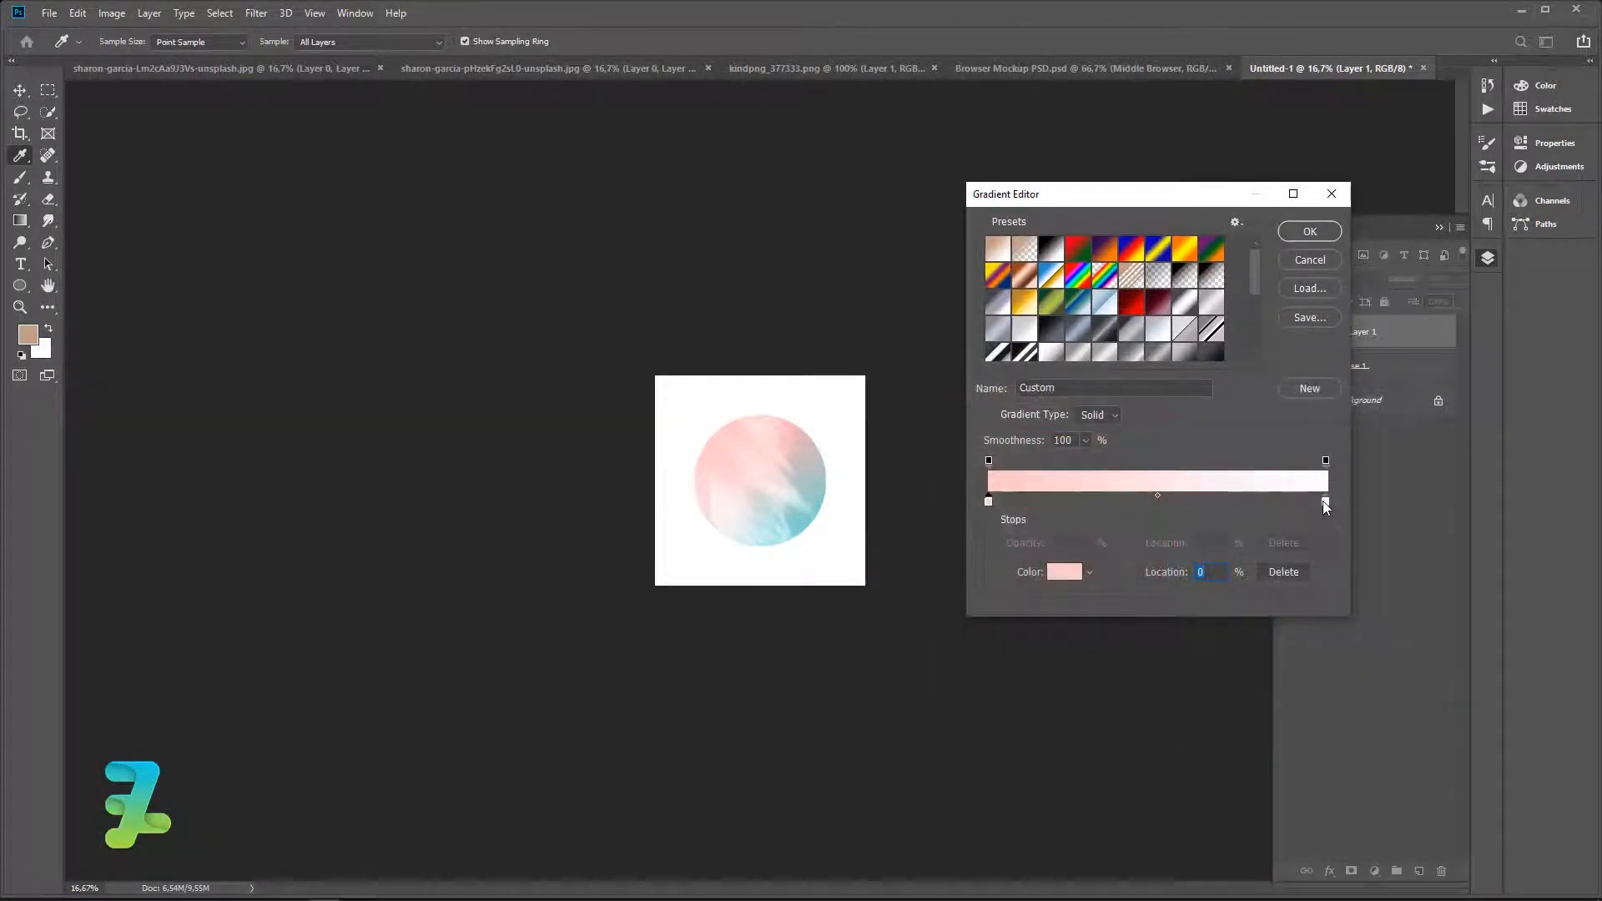
Set the gradient's end color stop to the teal 7cd2d1 sampled from the circle and accept the gradient.
{"action": "double_click", "coordinate": [1325, 501]}
{"action": "left_click", "coordinate": [803, 526]}
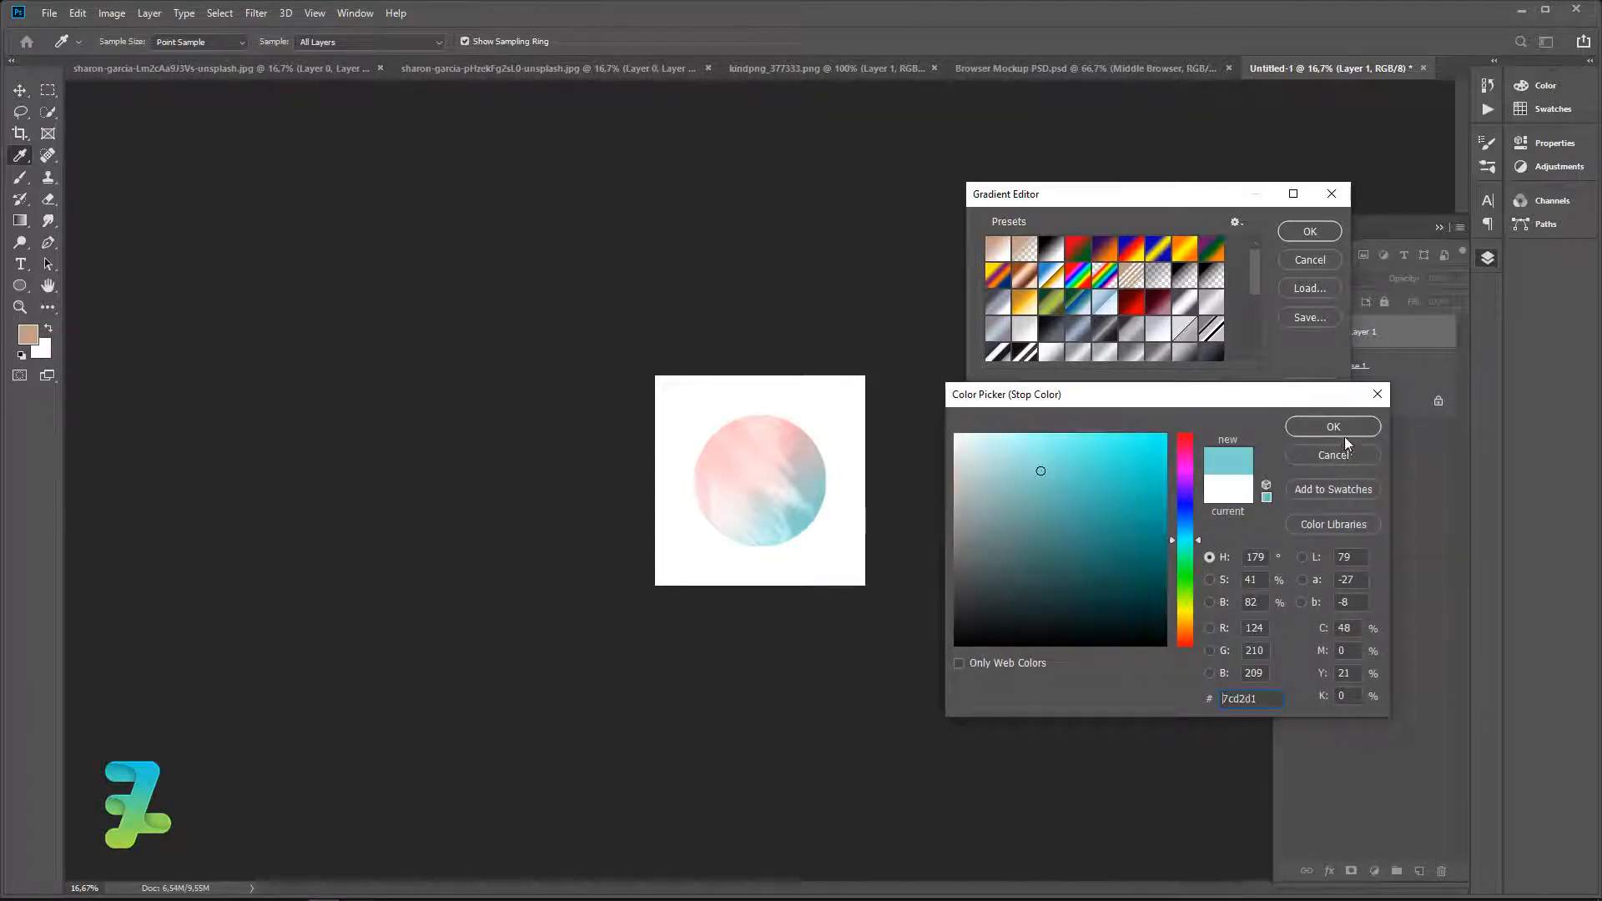
{"action": "left_click", "coordinate": [1334, 426]}
{"action": "left_click", "coordinate": [1310, 231]}
Fill the Background layer with the pink-to-teal linear gradient running horizontally, pink on the left side of the canvas.
{"action": "double_click", "coordinate": [1343, 402]}
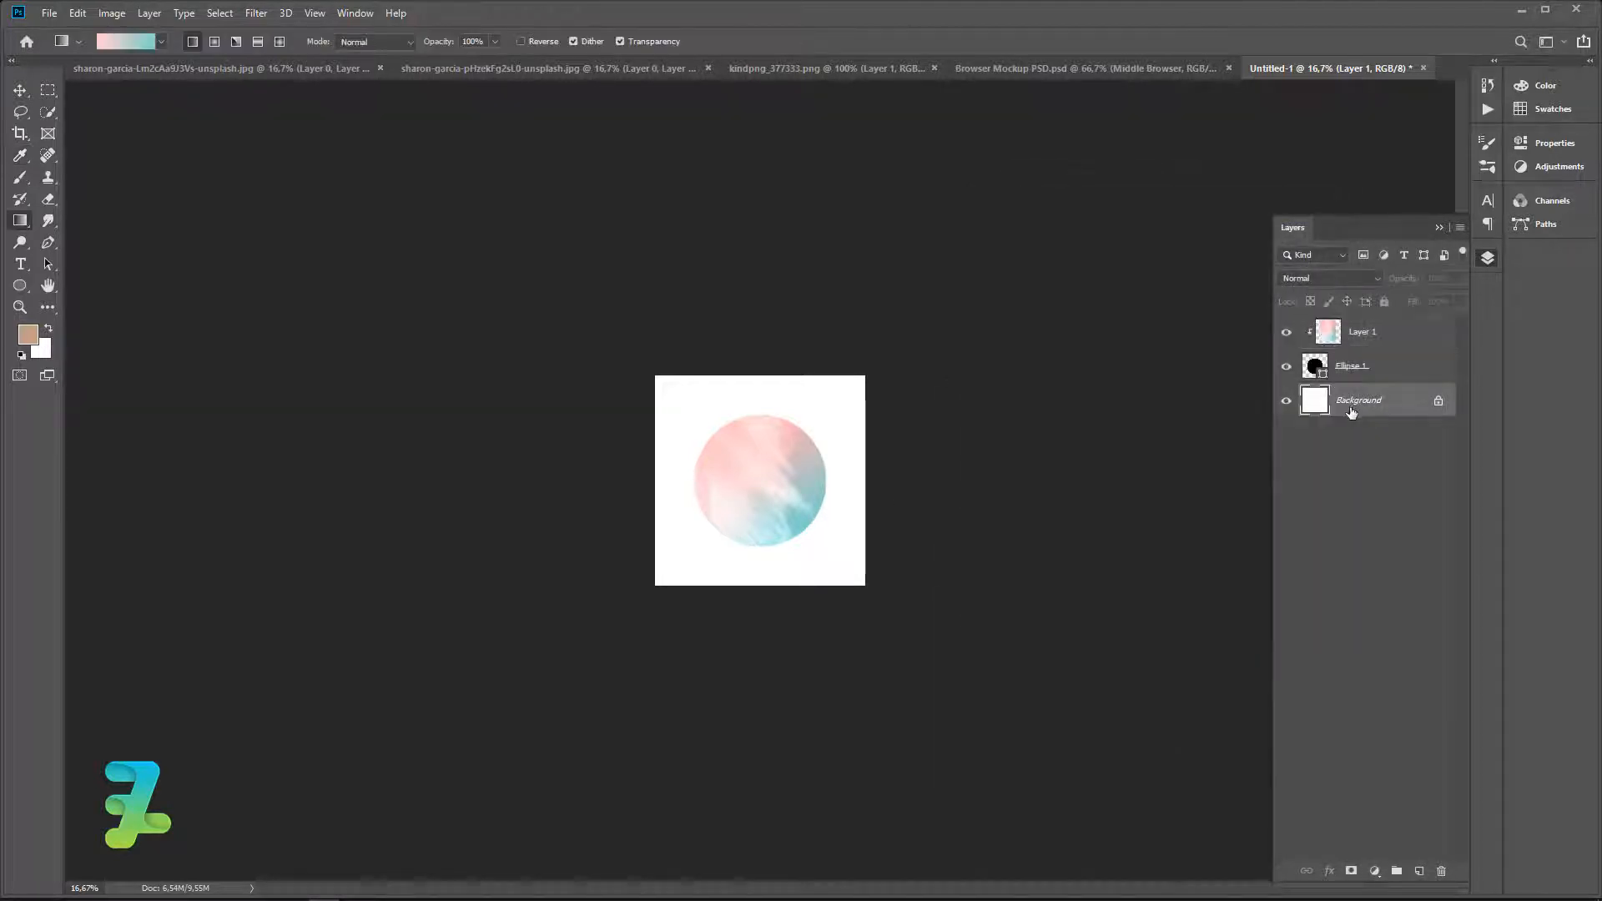
{"action": "left_click", "coordinate": [936, 304]}
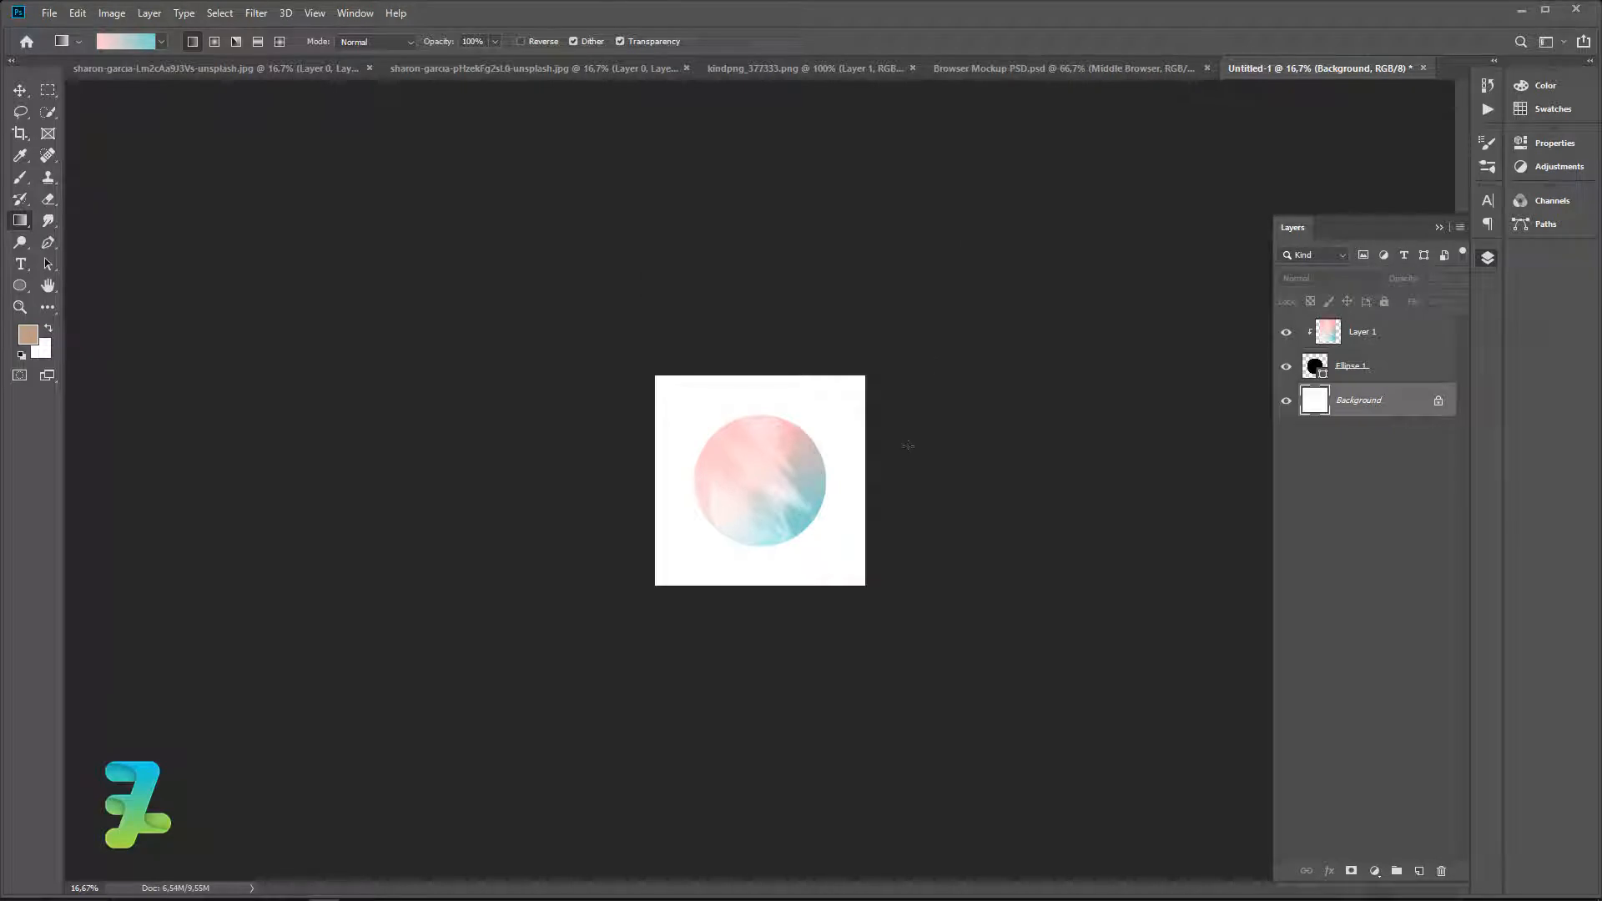
{"action": "left_click_drag", "start_coordinate": [641, 480], "coordinate": [947, 480]}
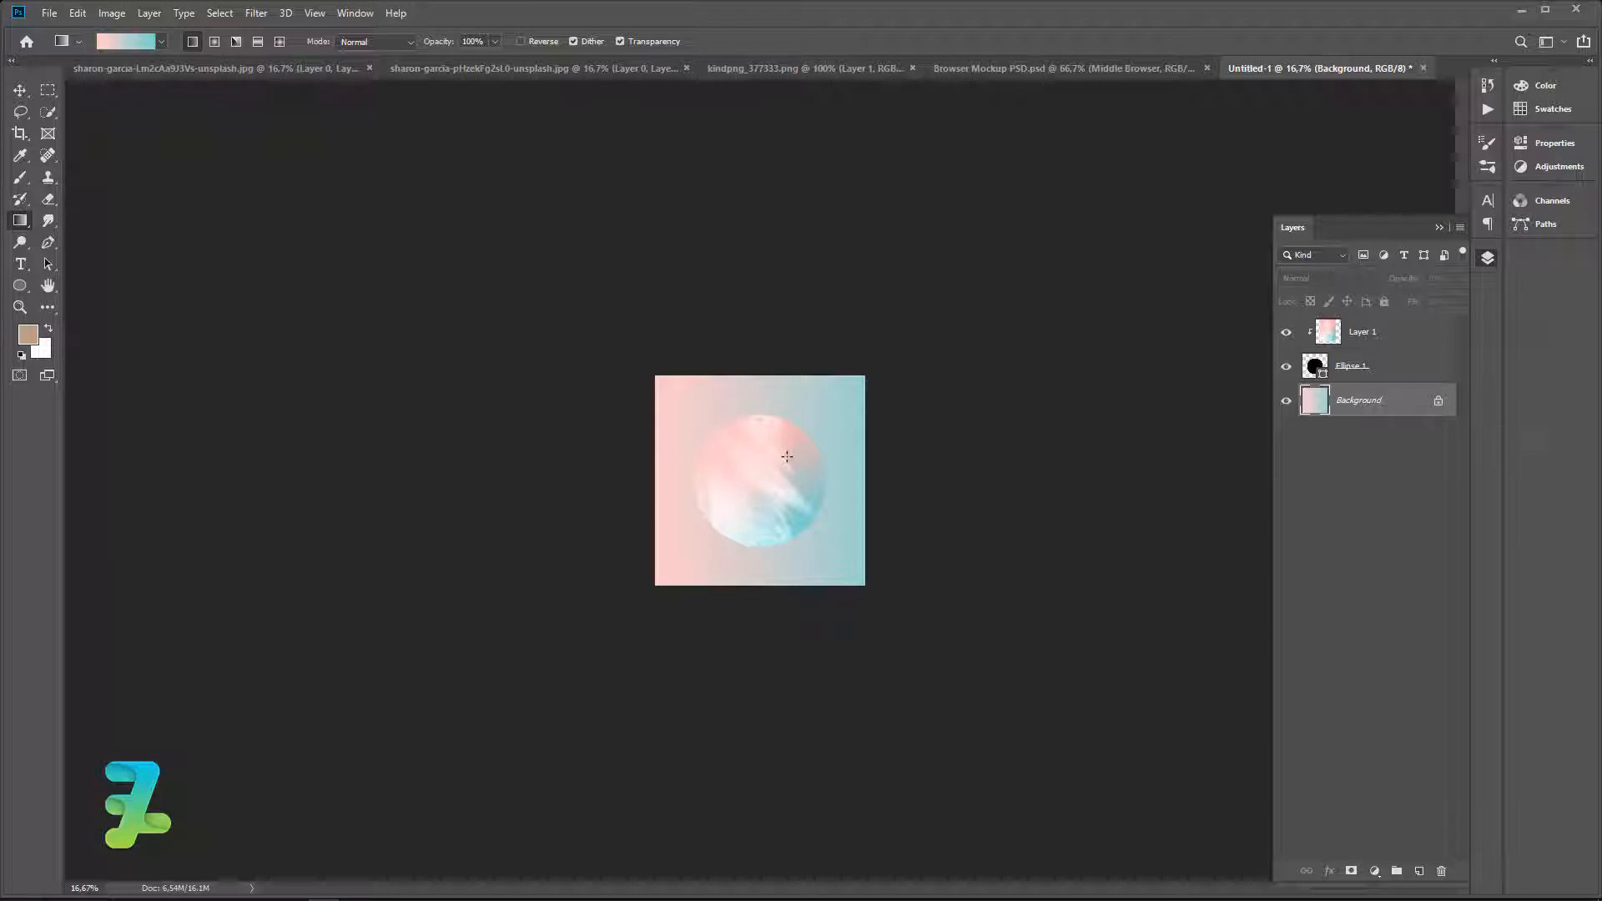
{"action": "key", "text": "ctrl+plus"}
{"action": "key", "text": "ctrl+plus"}
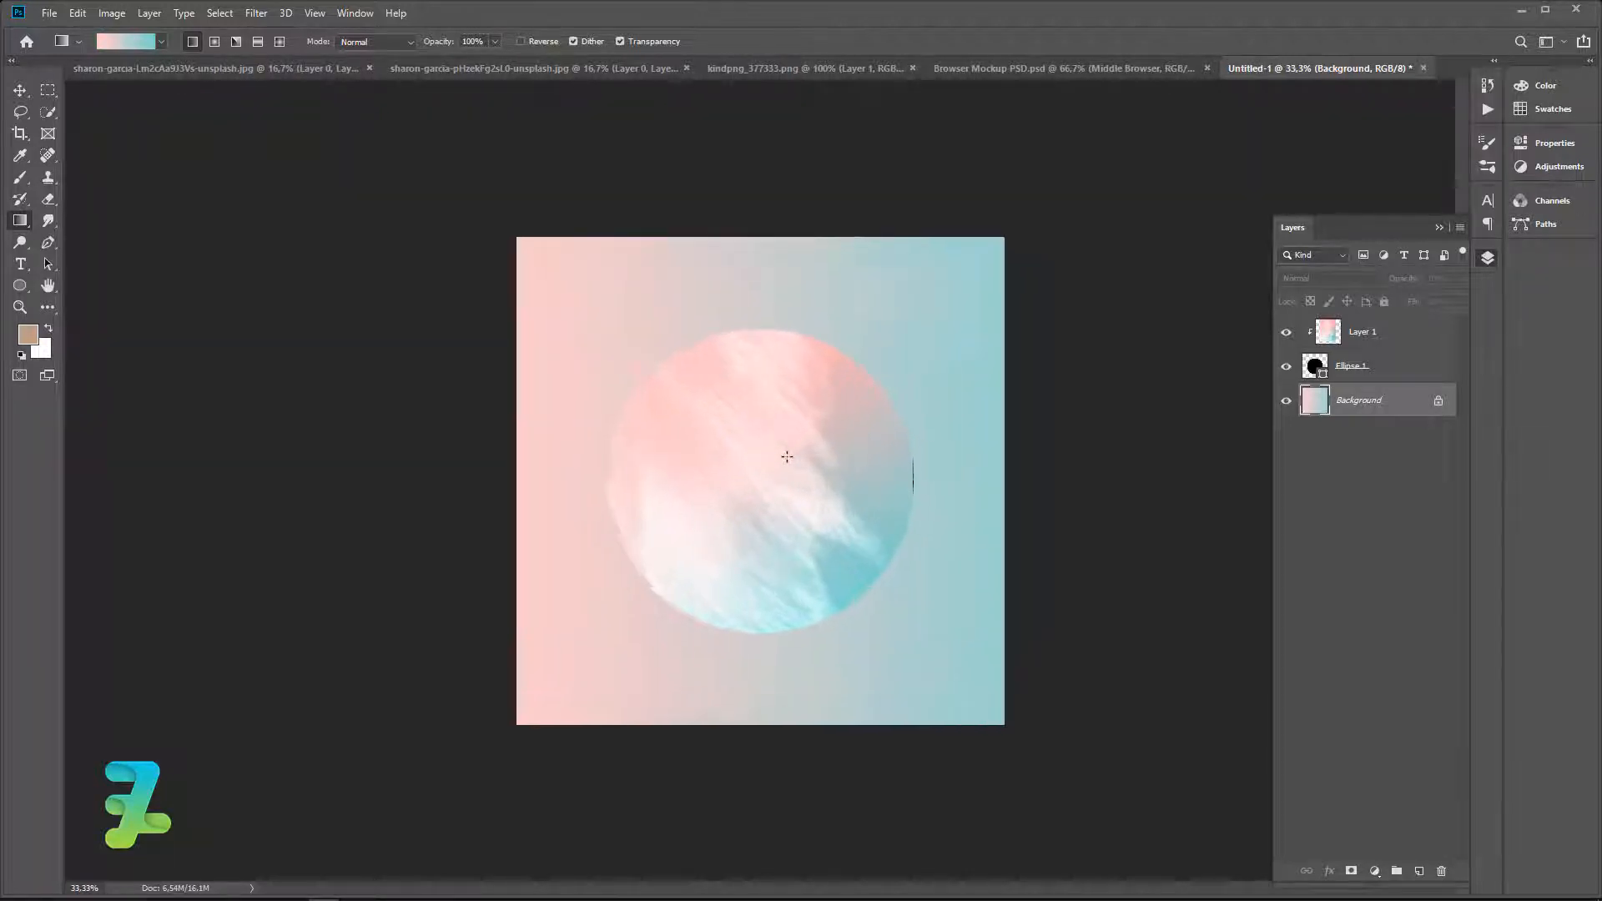
{"action": "key", "text": "ctrl+plus"}
{"action": "key", "text": "ctrl+plus"}
{"action": "key", "text": "ctrl+minus"}
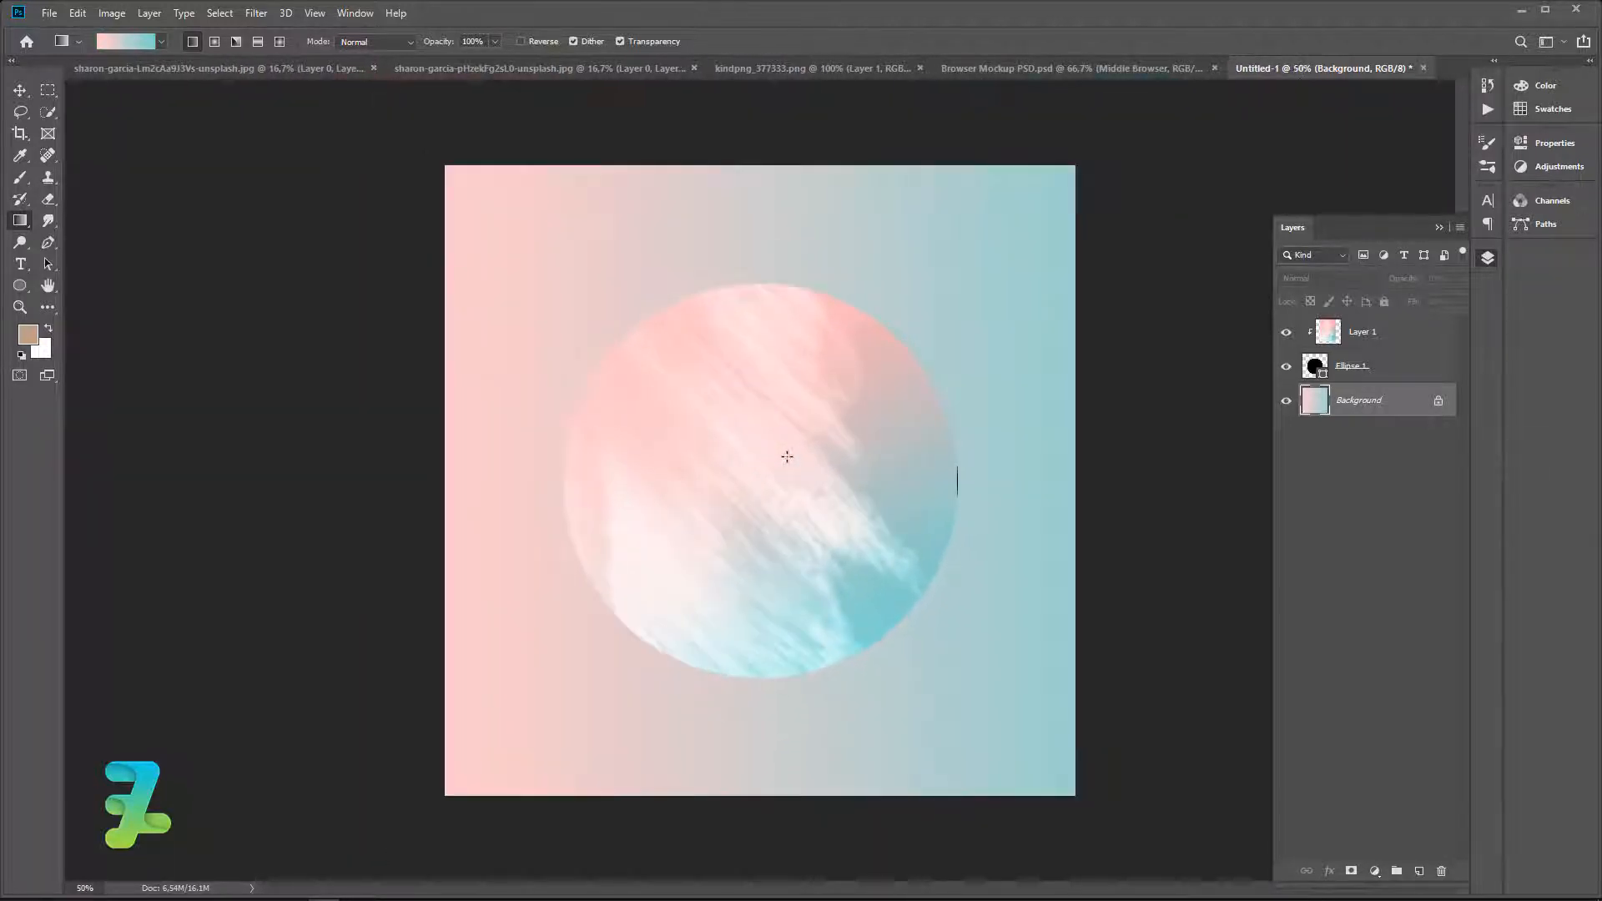
Copy the Middle Browser group from Browser Mockup PSD.psd into Untitled-1 above Layer 1, then dock the mockup document again.
{"action": "left_click", "coordinate": [20, 89]}
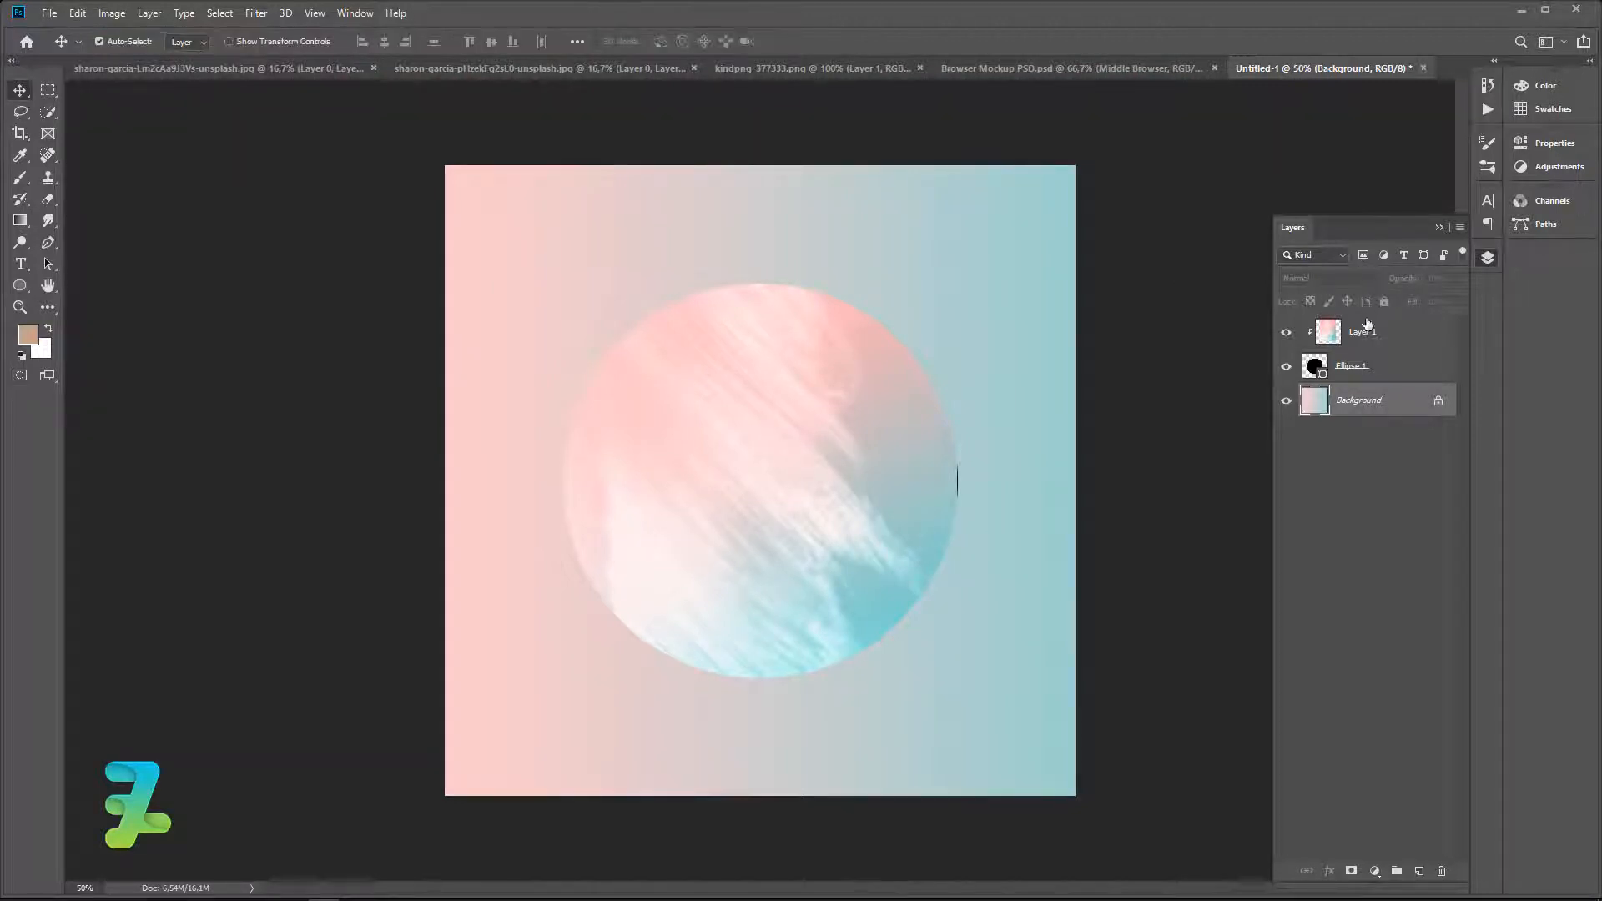
{"action": "left_click", "coordinate": [1329, 333]}
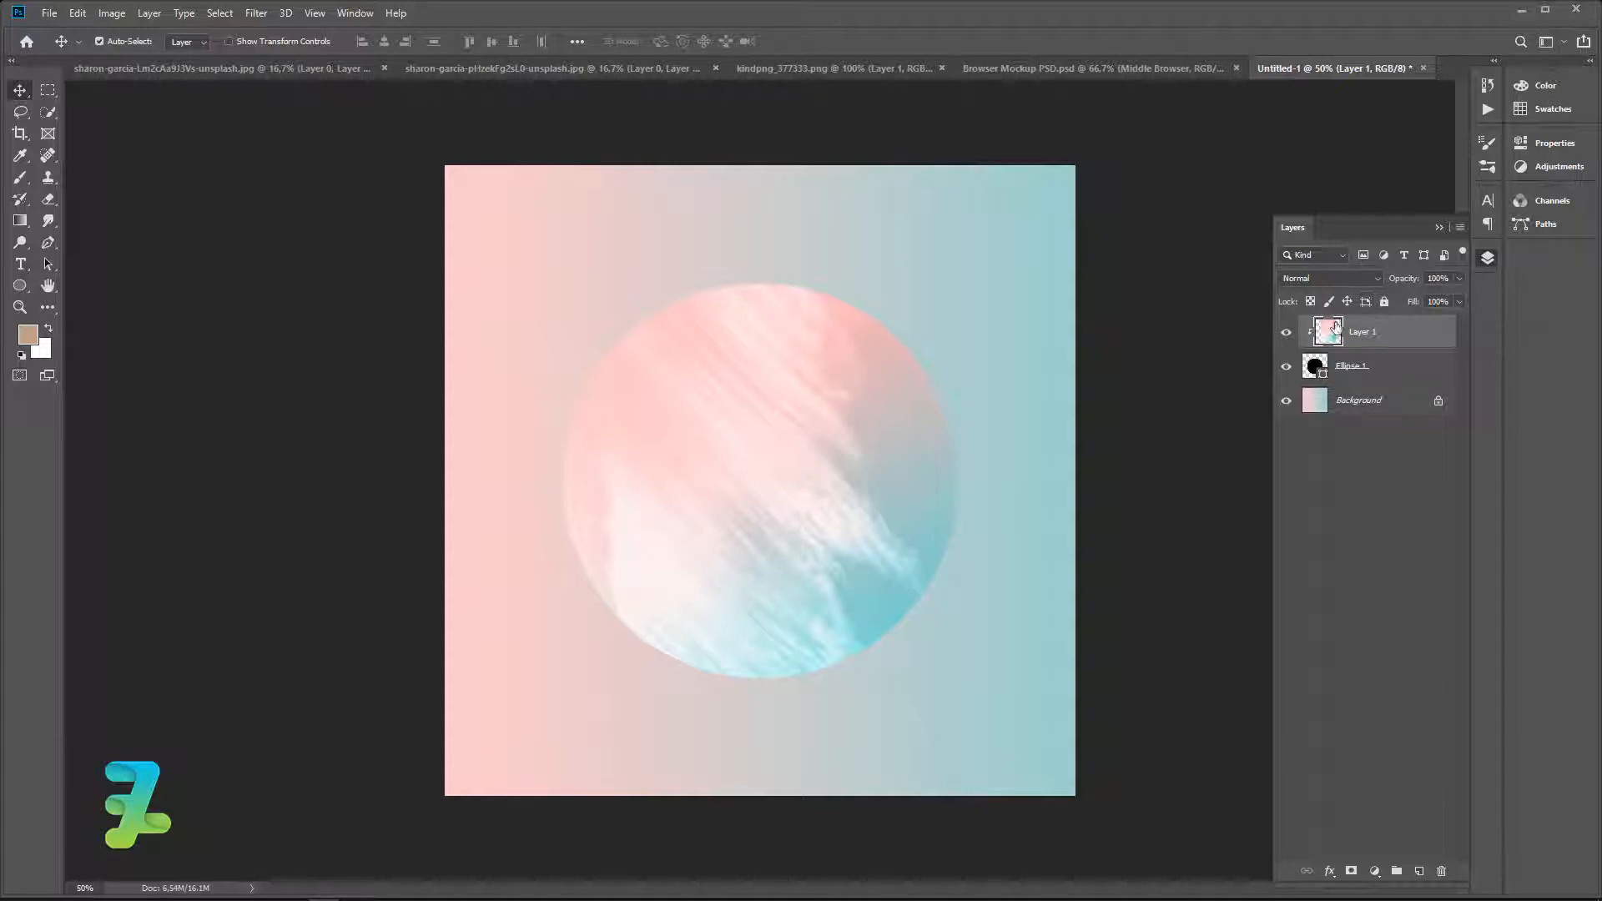
{"action": "left_click", "coordinate": [1068, 68]}
{"action": "right_click", "coordinate": [1108, 67]}
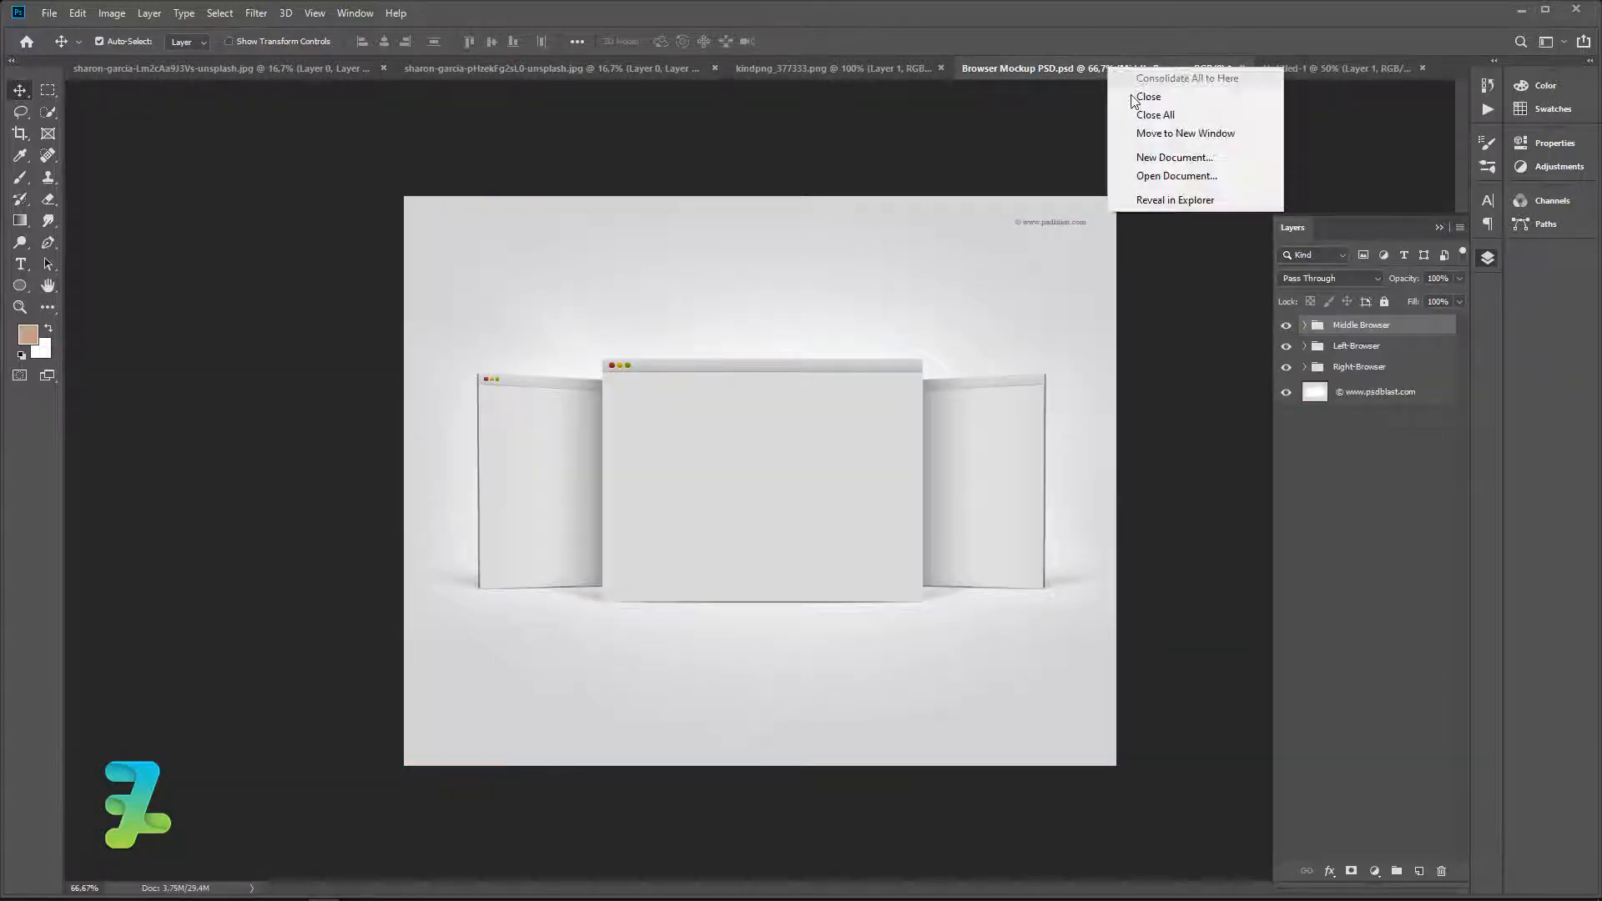
{"action": "left_click", "coordinate": [1164, 132]}
{"action": "left_click_drag", "start_coordinate": [1317, 327], "coordinate": [886, 379]}
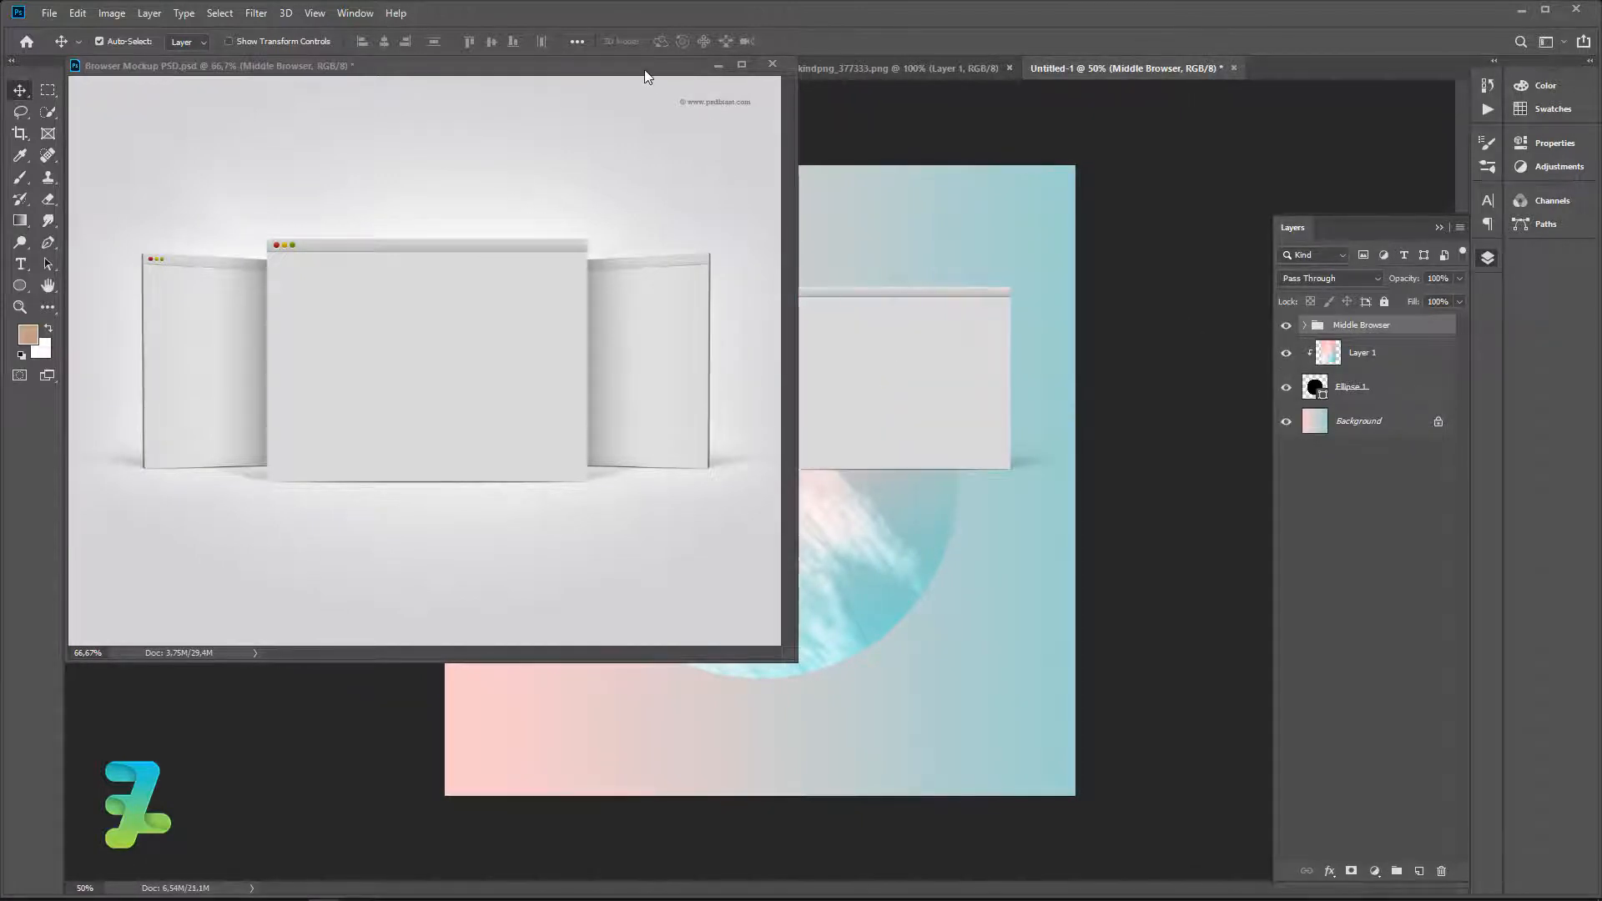
{"action": "left_click_drag", "start_coordinate": [644, 70], "coordinate": [1324, 67]}
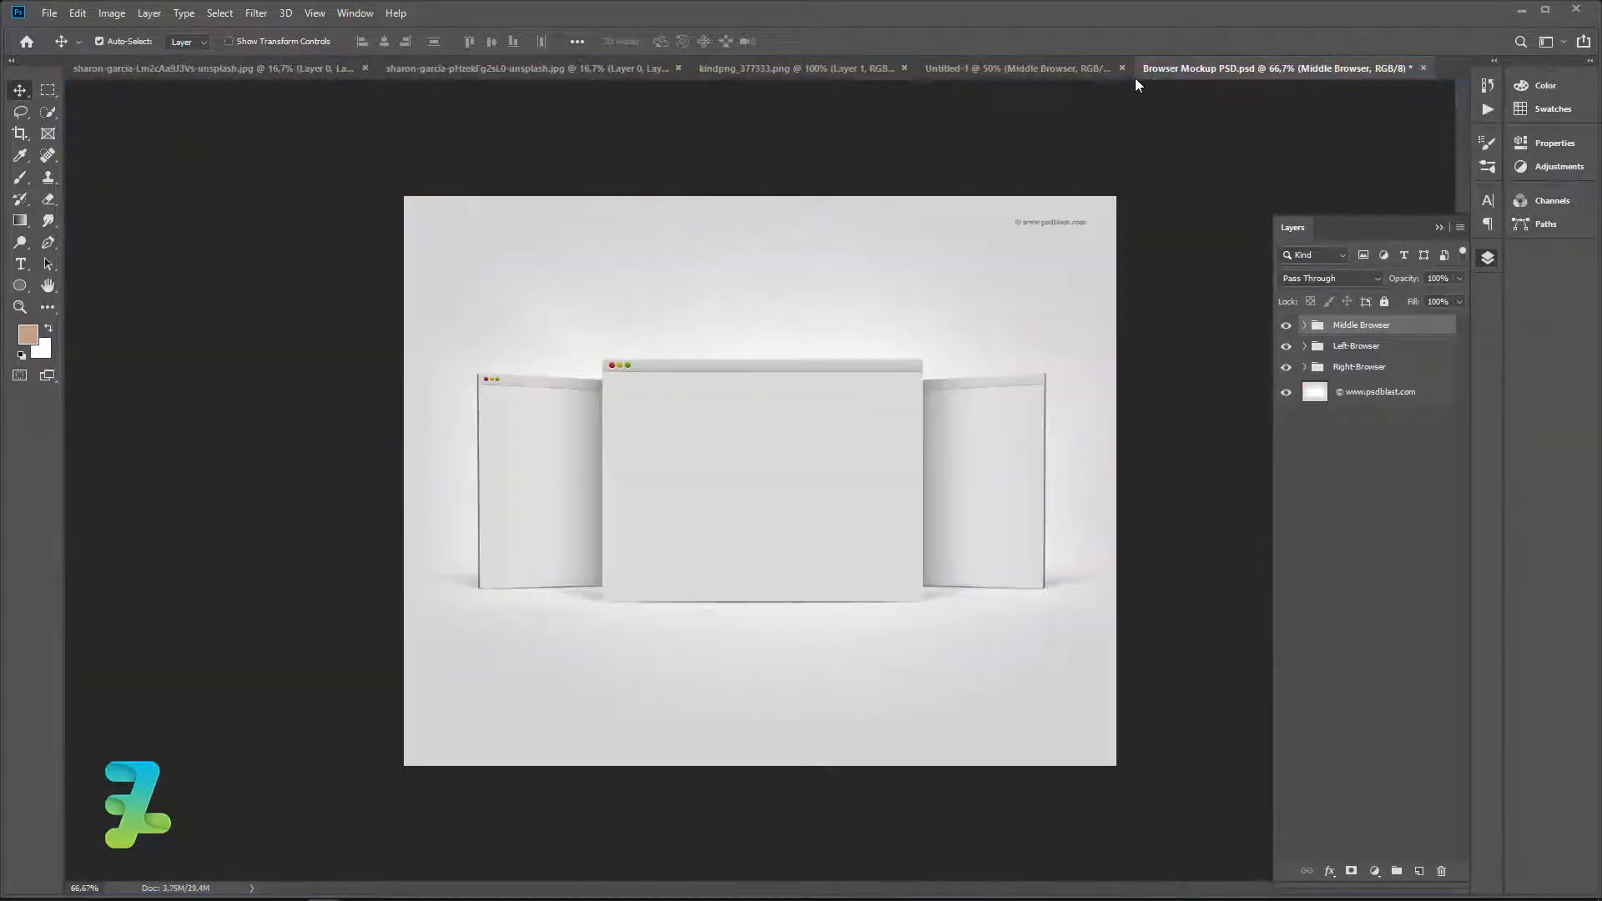
{"action": "left_click", "coordinate": [1023, 66]}
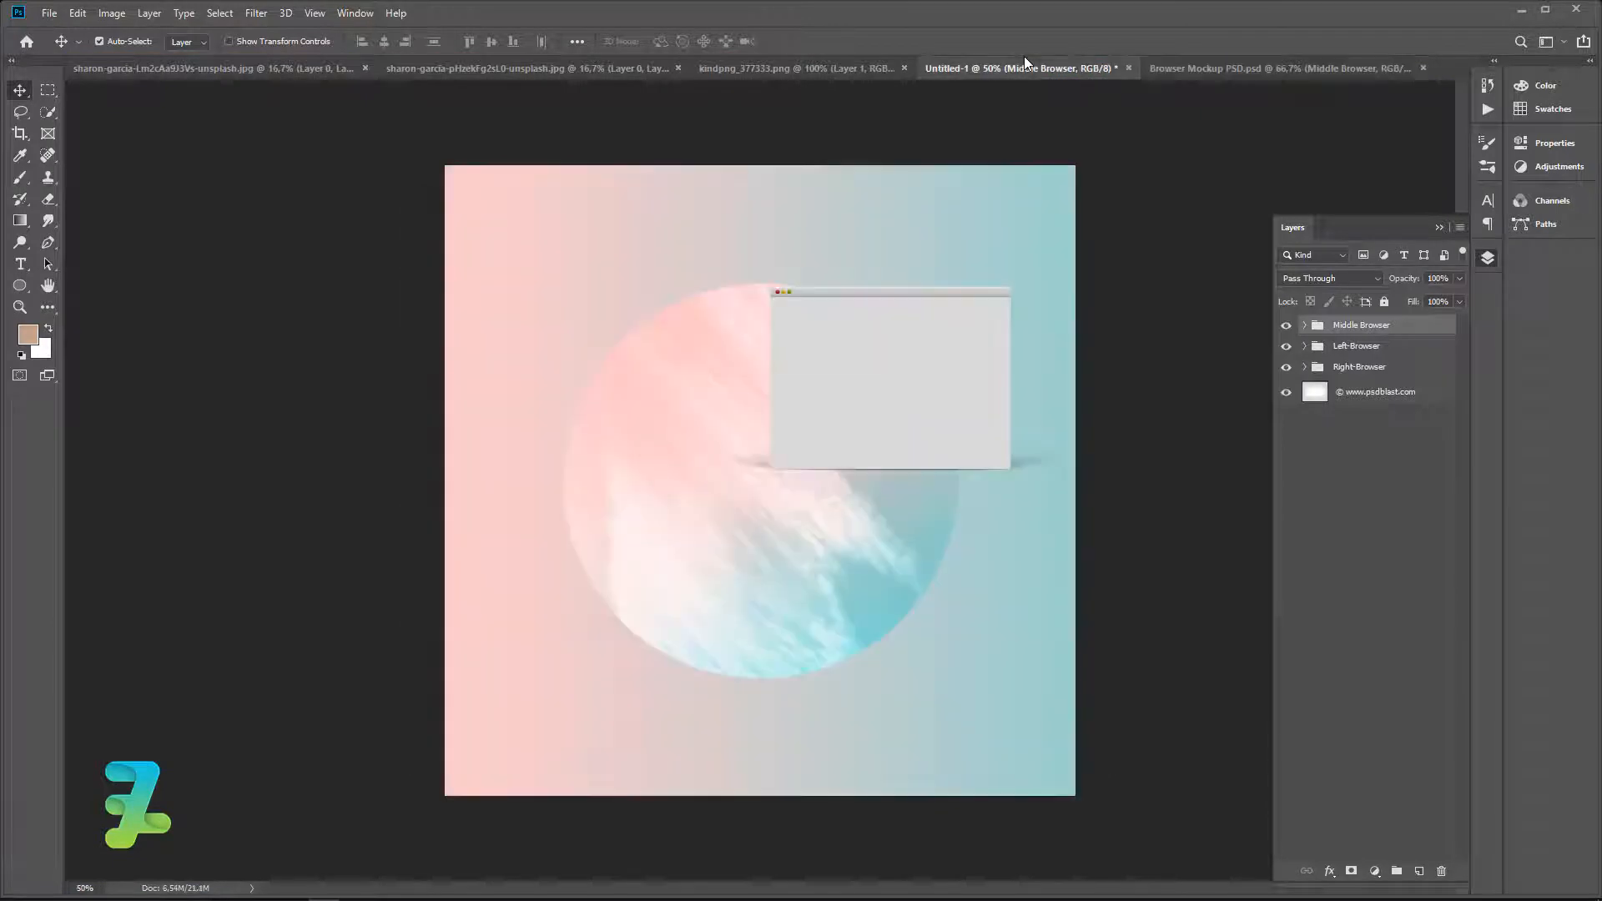
Delete the Shadow layer from the Middle Browser group.
{"action": "left_click", "coordinate": [1305, 325]}
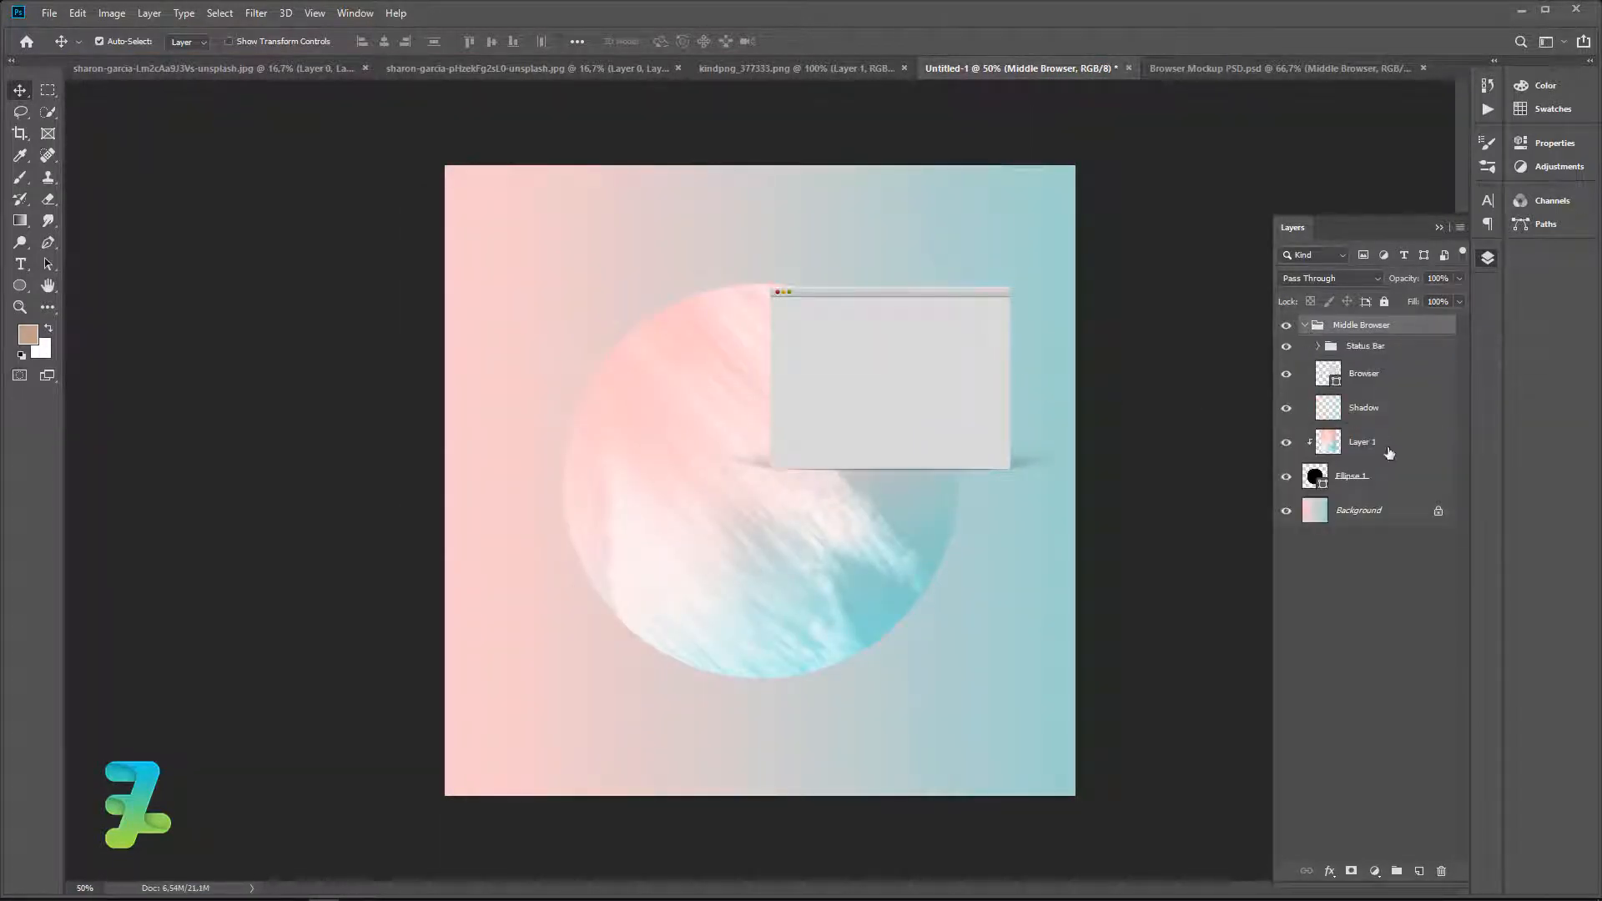
{"action": "left_click", "coordinate": [1387, 408]}
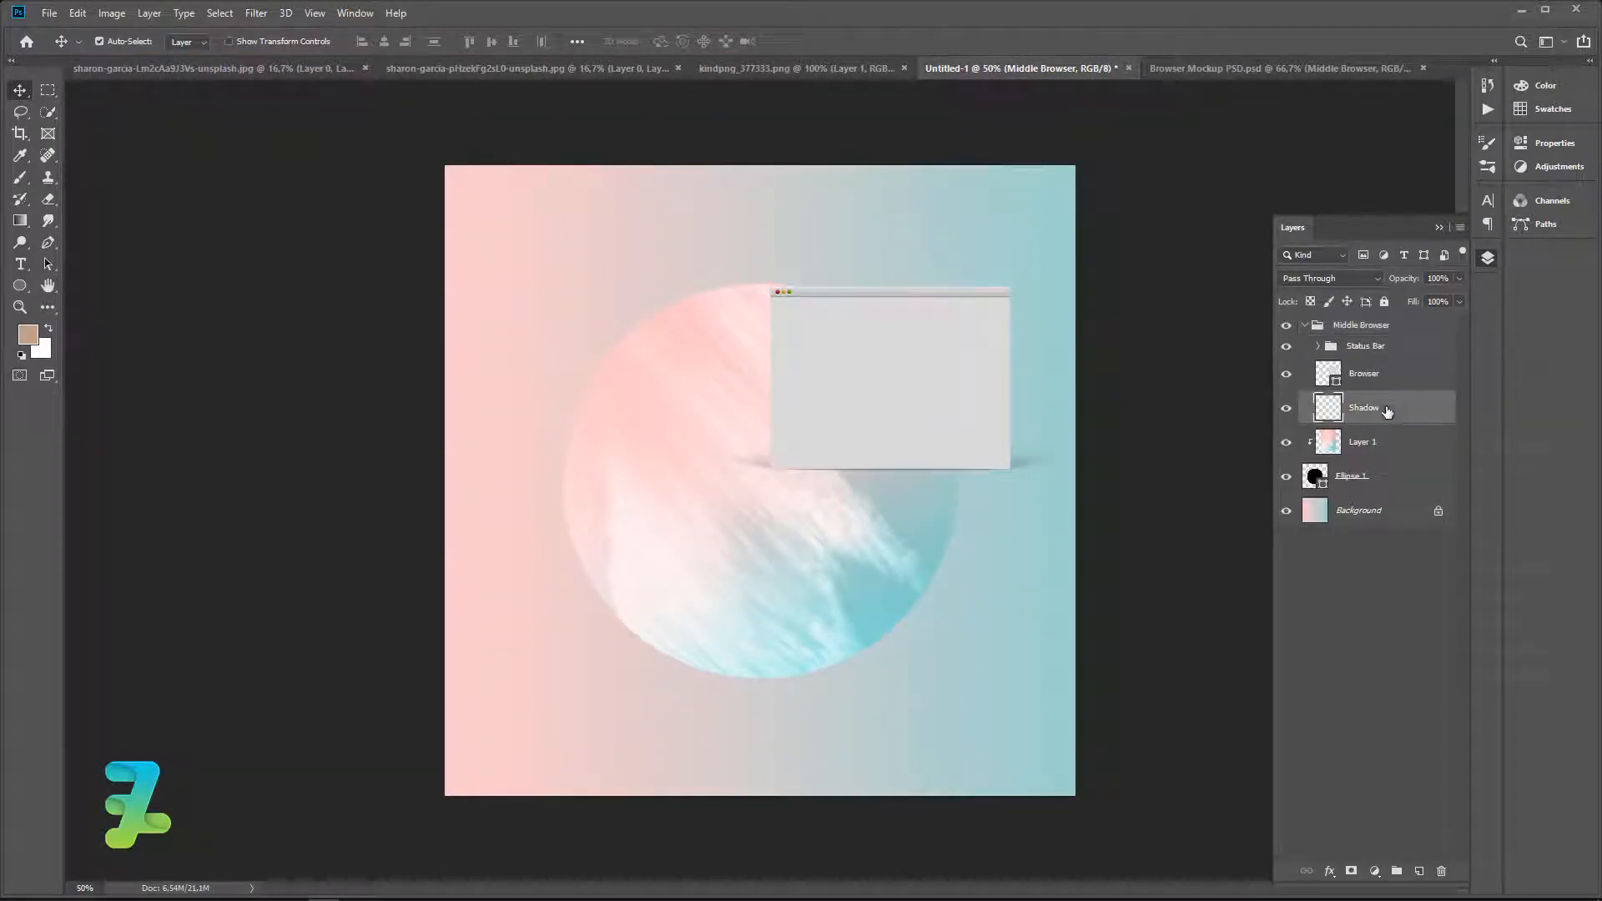
{"action": "left_click", "coordinate": [1441, 870]}
{"action": "left_click", "coordinate": [724, 342]}
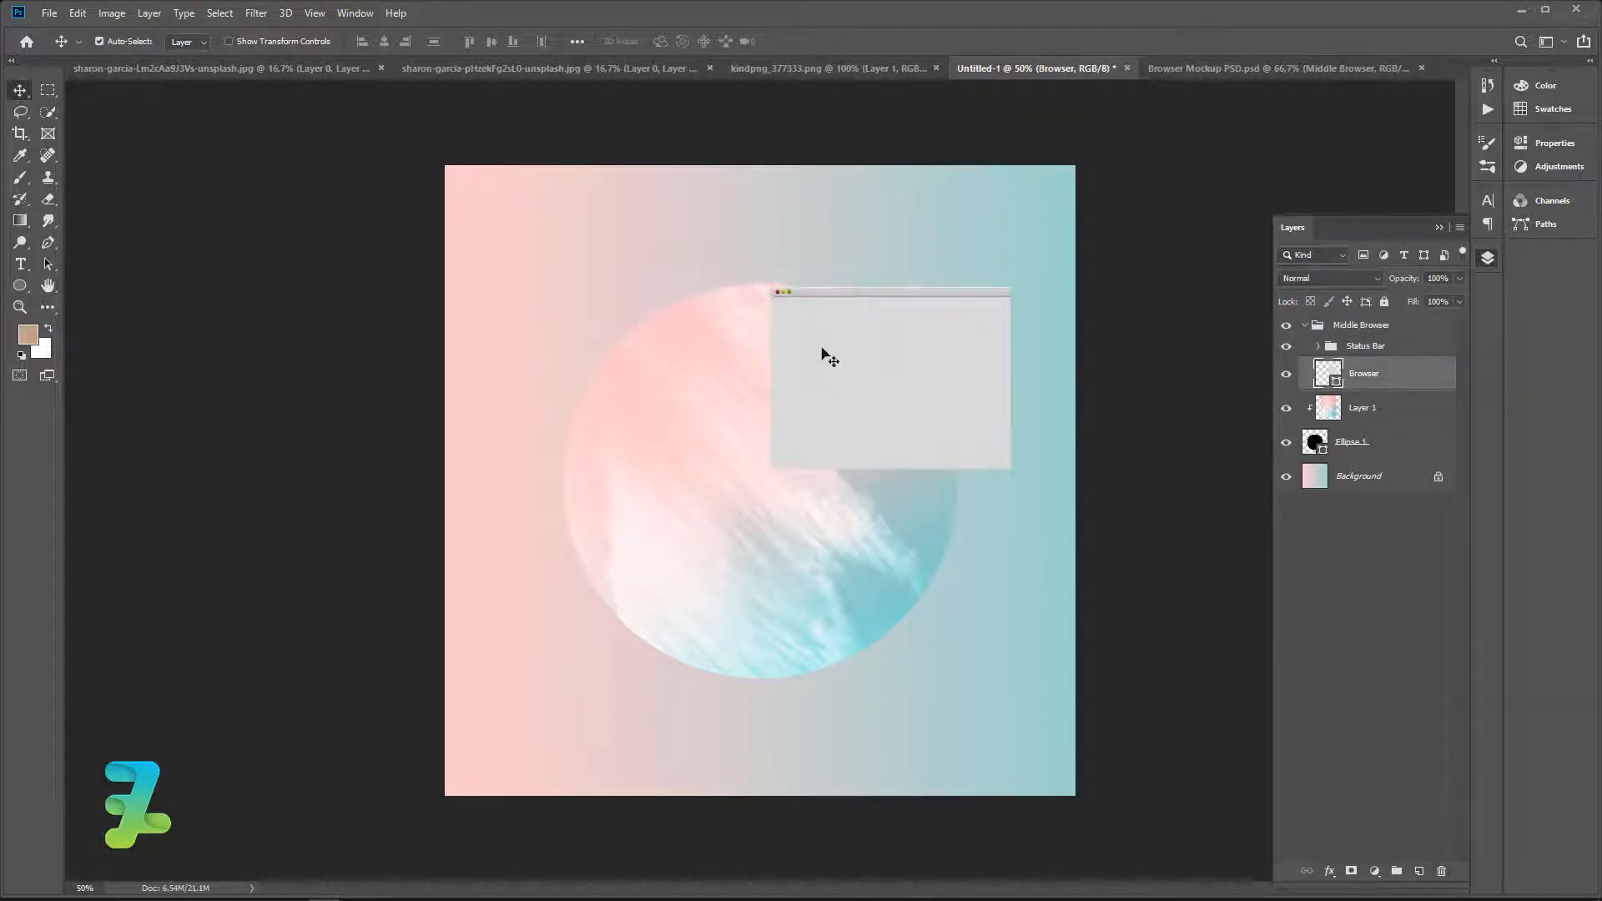
{"action": "left_click", "coordinate": [1437, 227]}
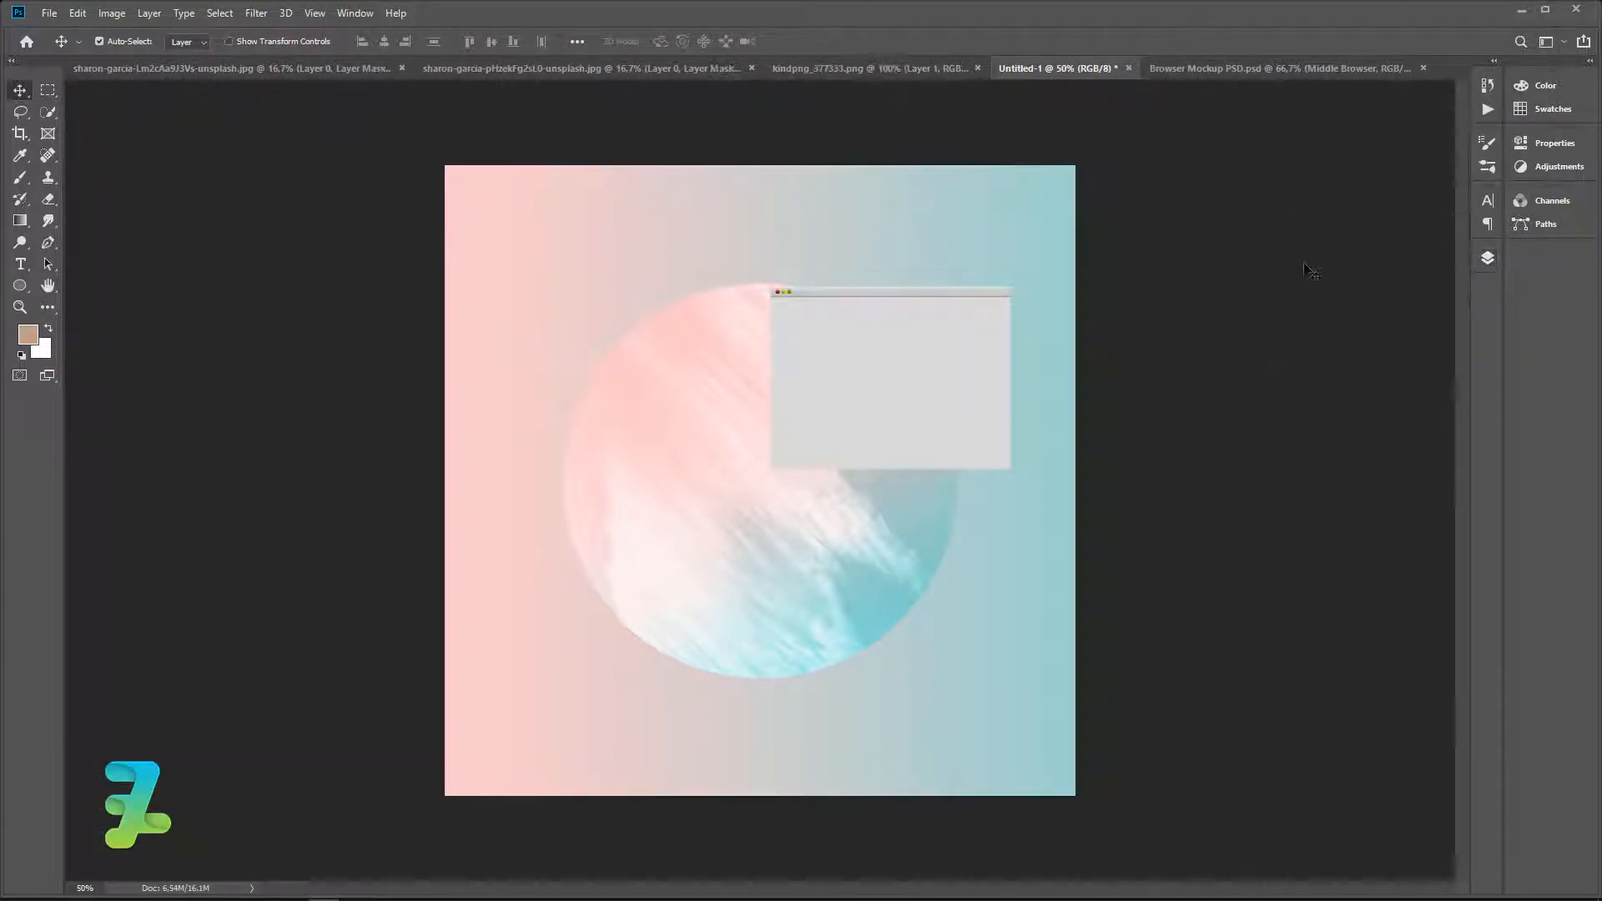
{"action": "left_click", "coordinate": [881, 377]}
{"action": "left_click", "coordinate": [789, 340]}
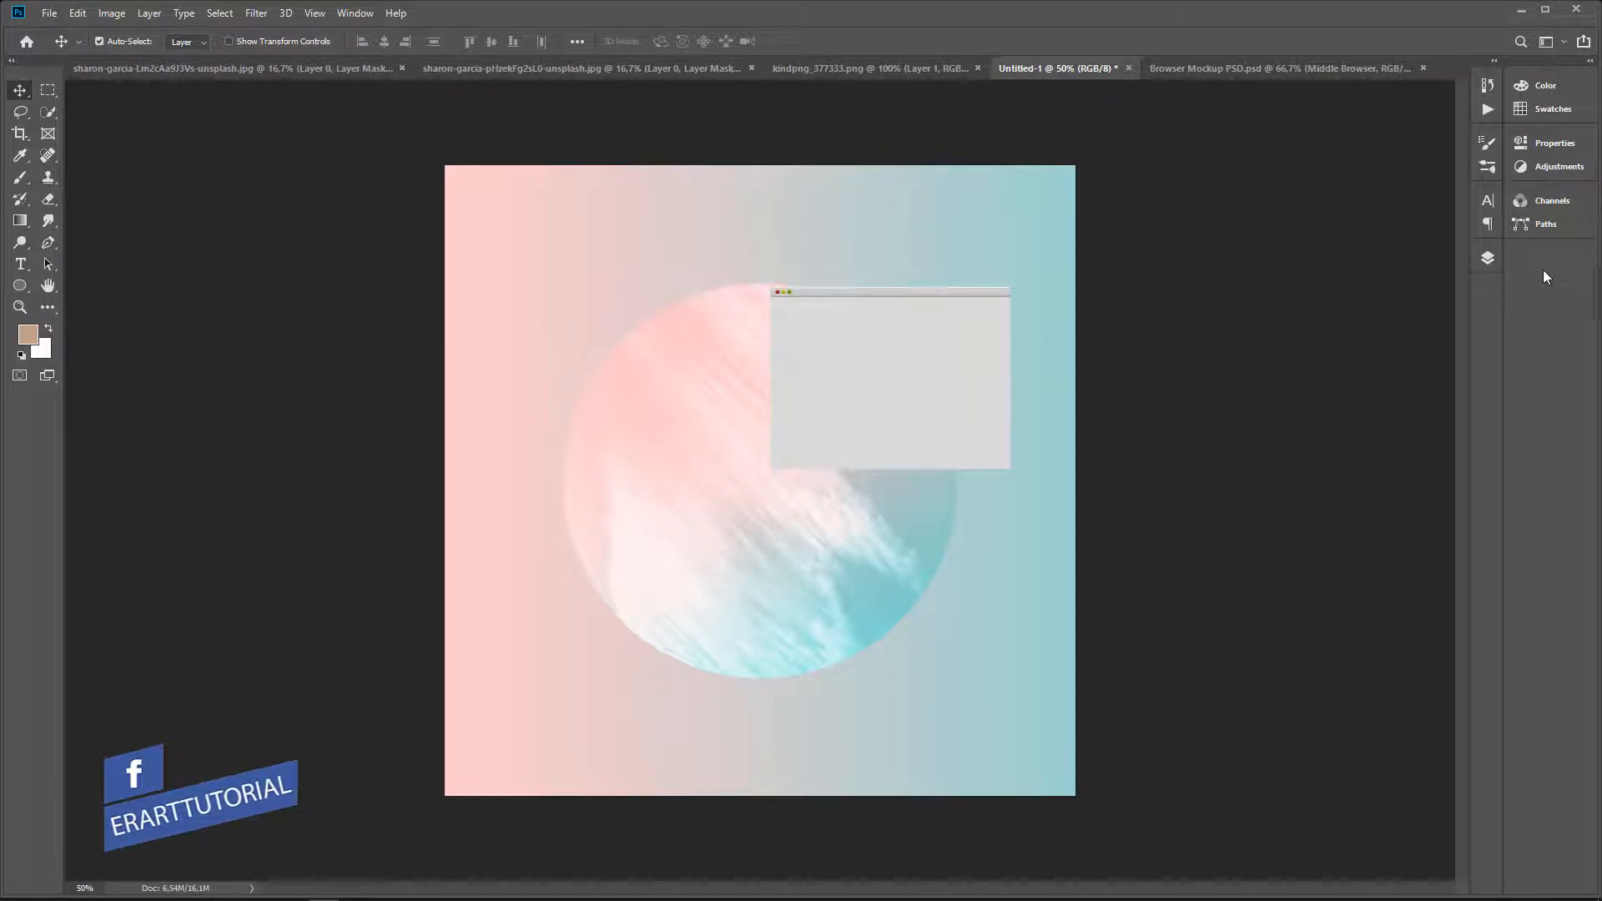
{"action": "left_click", "coordinate": [1487, 259]}
Duplicate the Middle Browser group, placing the copy above the original at the circle's upper right, and scale the copy to about 77%.
{"action": "left_click", "coordinate": [1378, 324]}
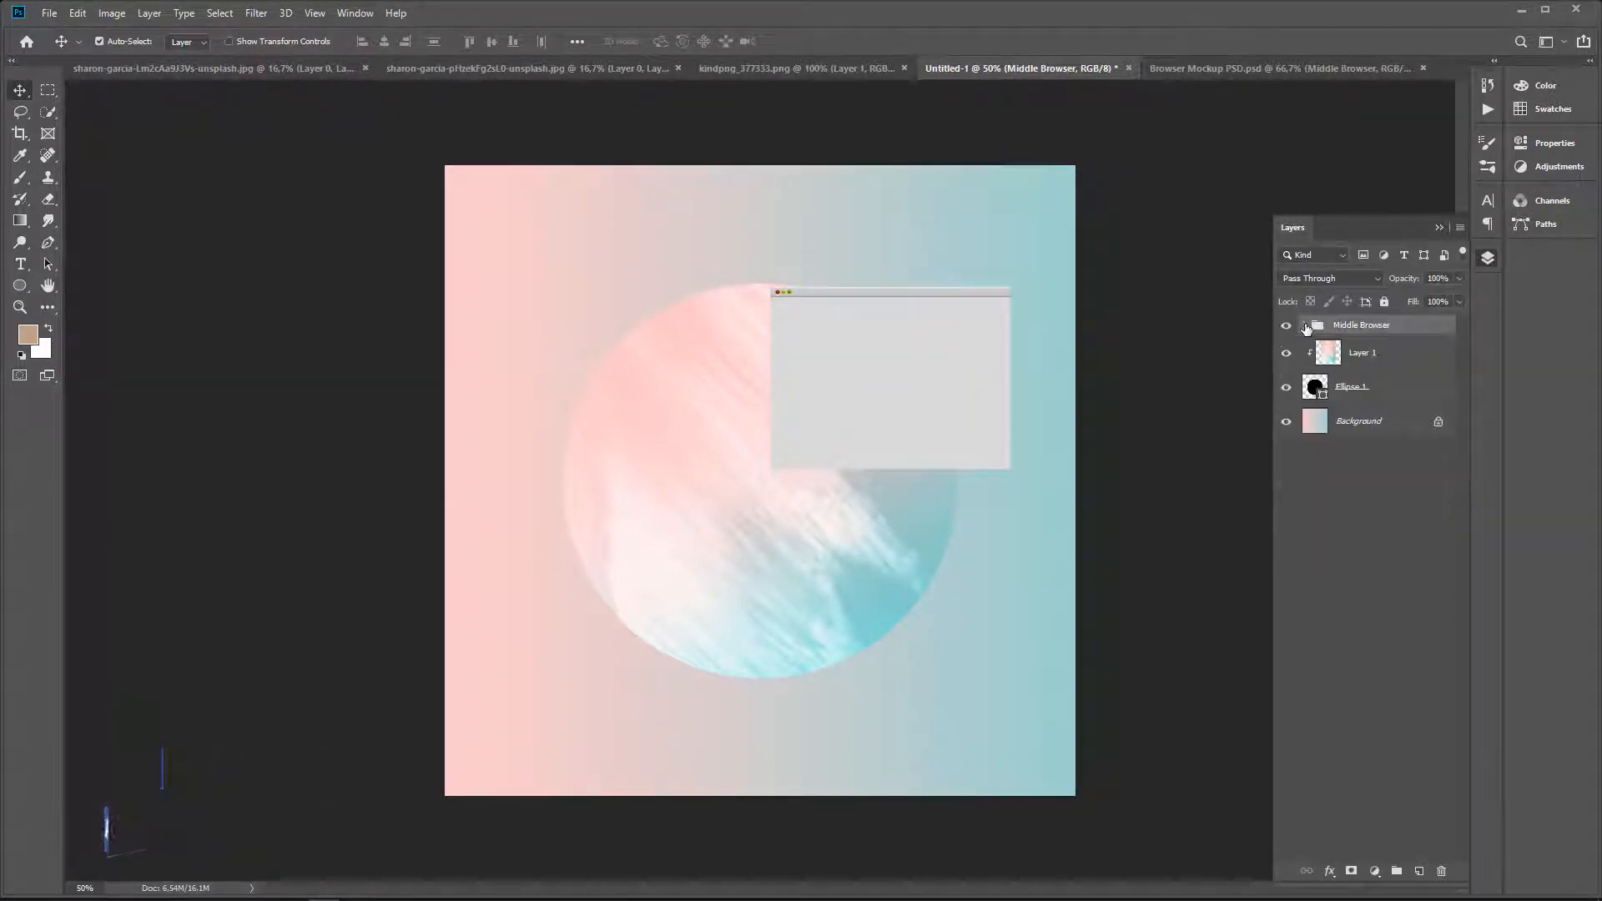
{"action": "mouse_move", "coordinate": [954, 368]}
{"action": "left_mouse_down"}
{"action": "mouse_move", "coordinate": [954, 543]}
{"action": "mouse_move", "coordinate": [940, 373]}
{"action": "left_mouse_up"}
{"action": "key", "text": "ctrl+j"}
{"action": "key", "text": "ctrl+t"}
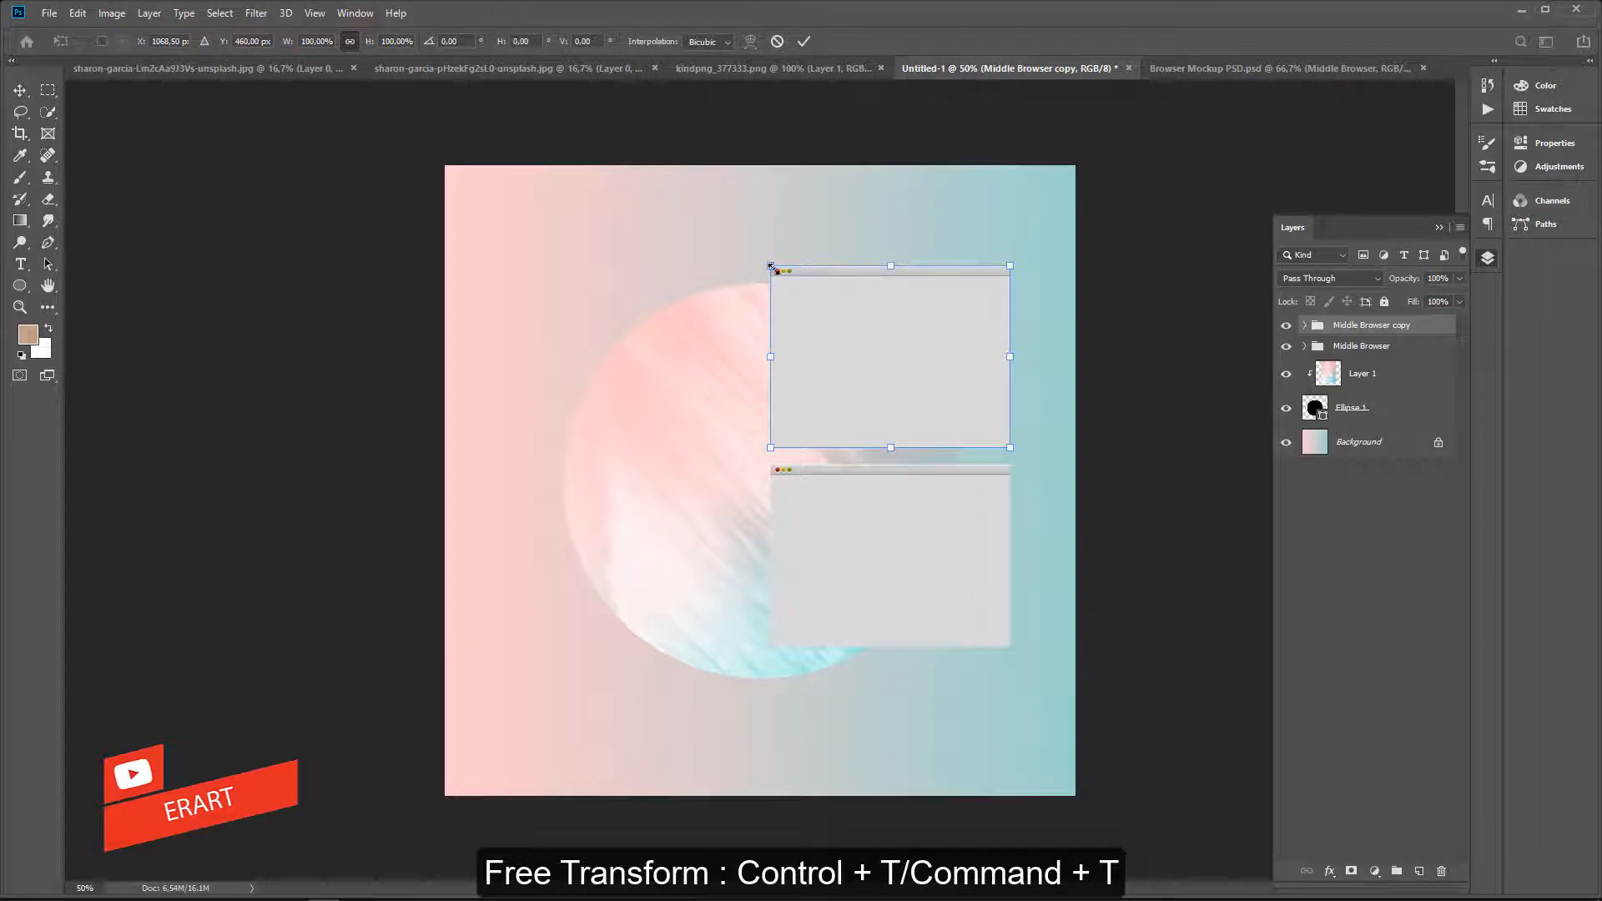
{"action": "left_click_drag", "start_coordinate": [771, 266], "coordinate": [793, 284]}
{"action": "left_click_drag", "start_coordinate": [868, 358], "coordinate": [849, 378]}
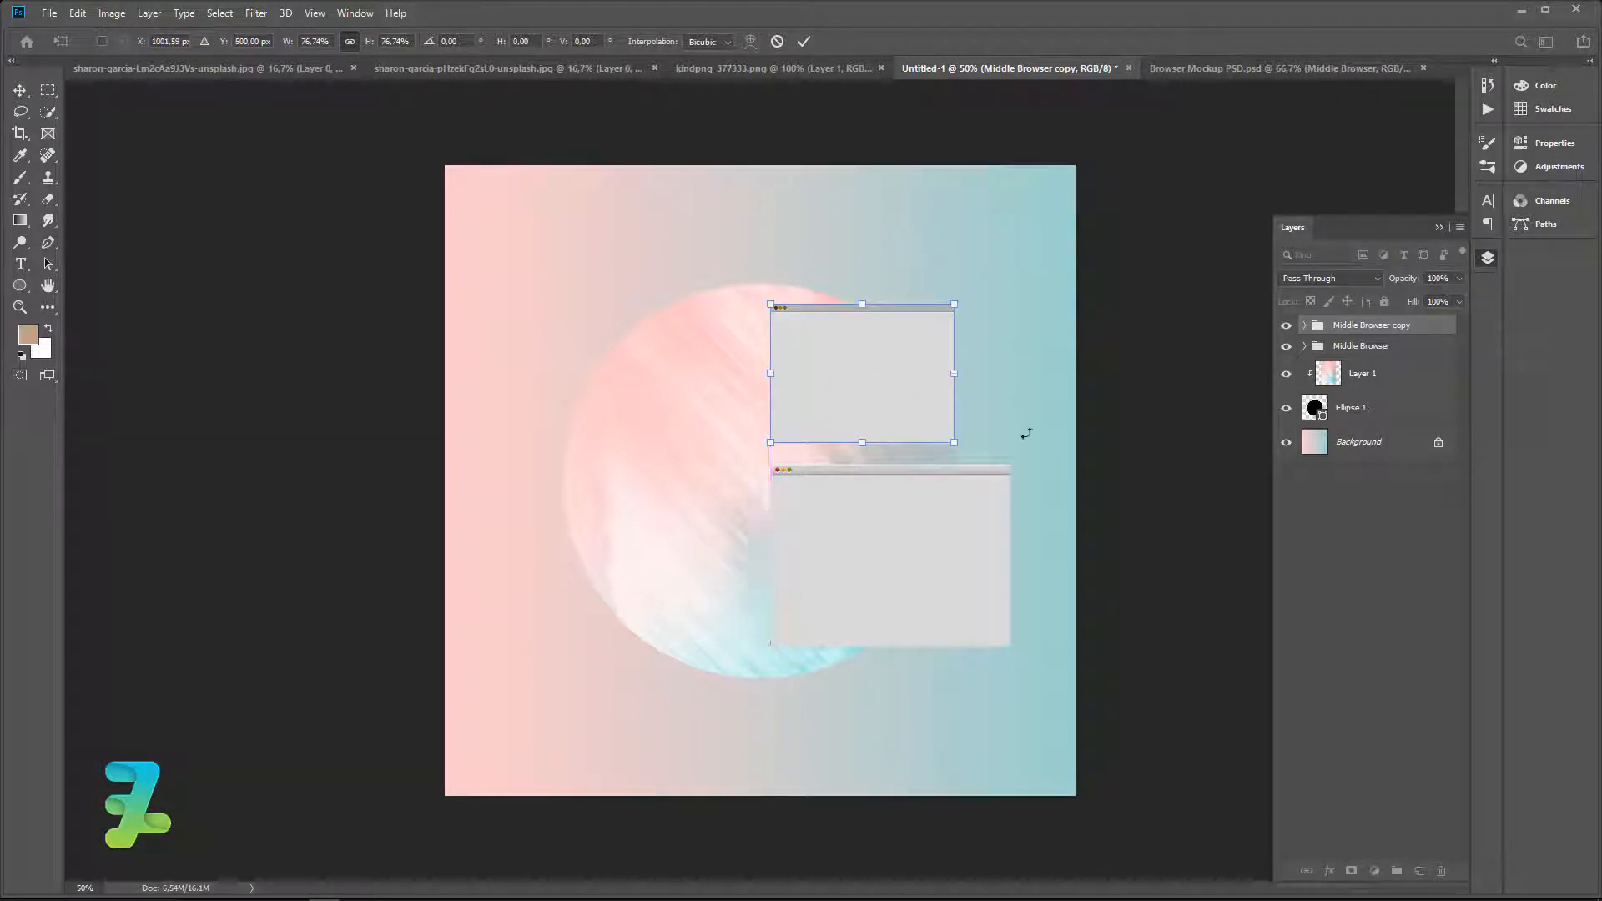
{"action": "left_click", "coordinate": [1112, 418]}
{"action": "key", "text": "ctrl"}
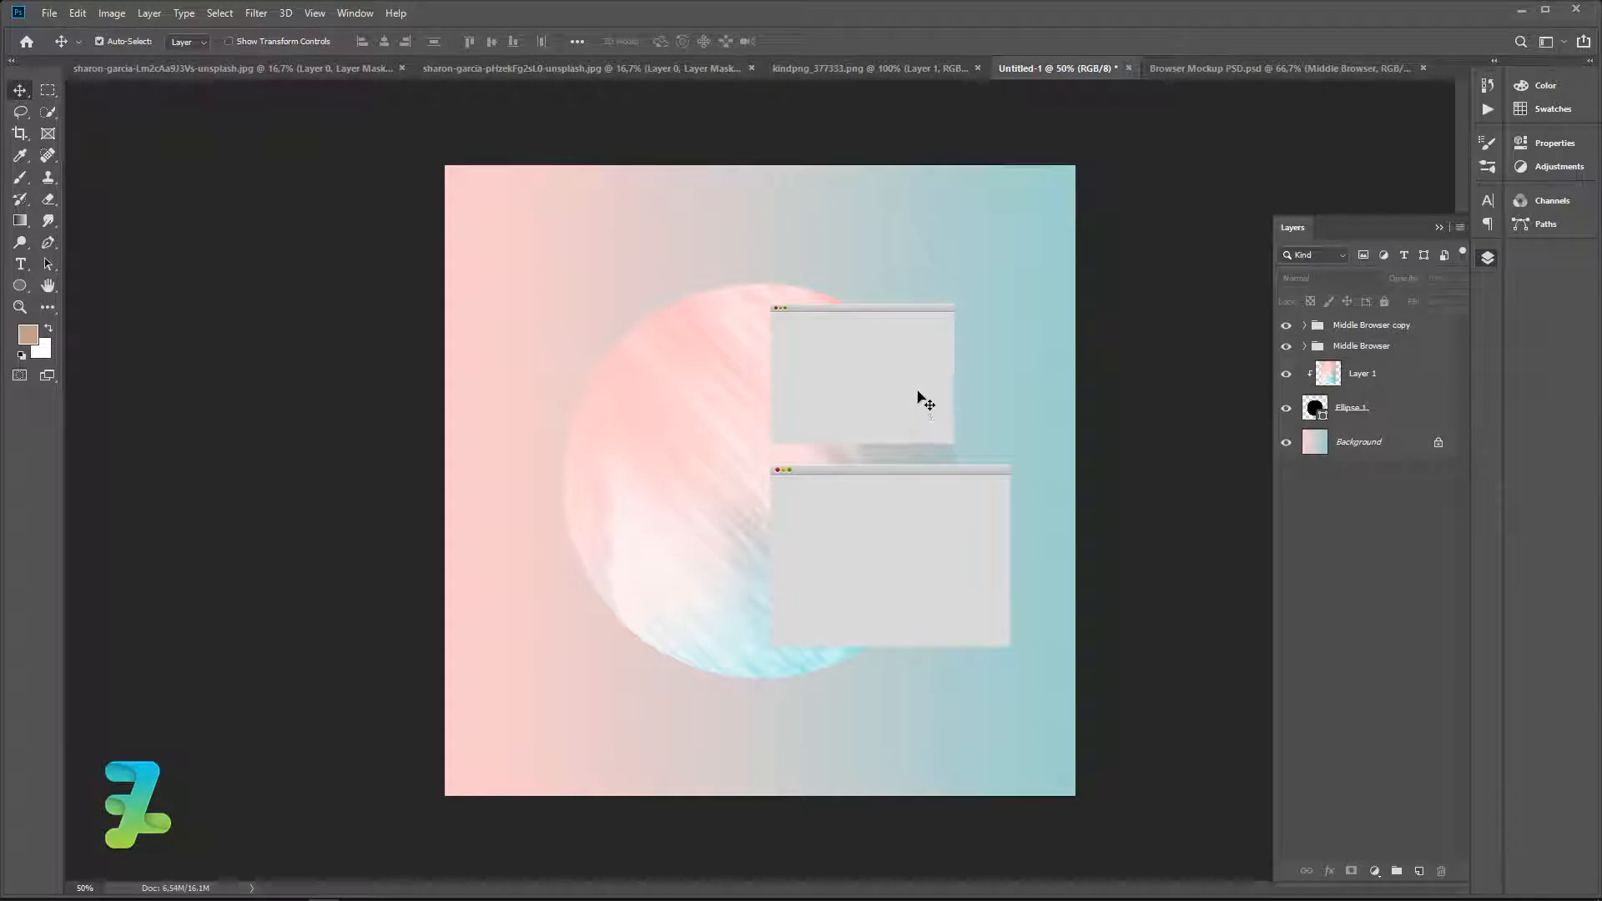
{"action": "left_click", "coordinate": [917, 400]}
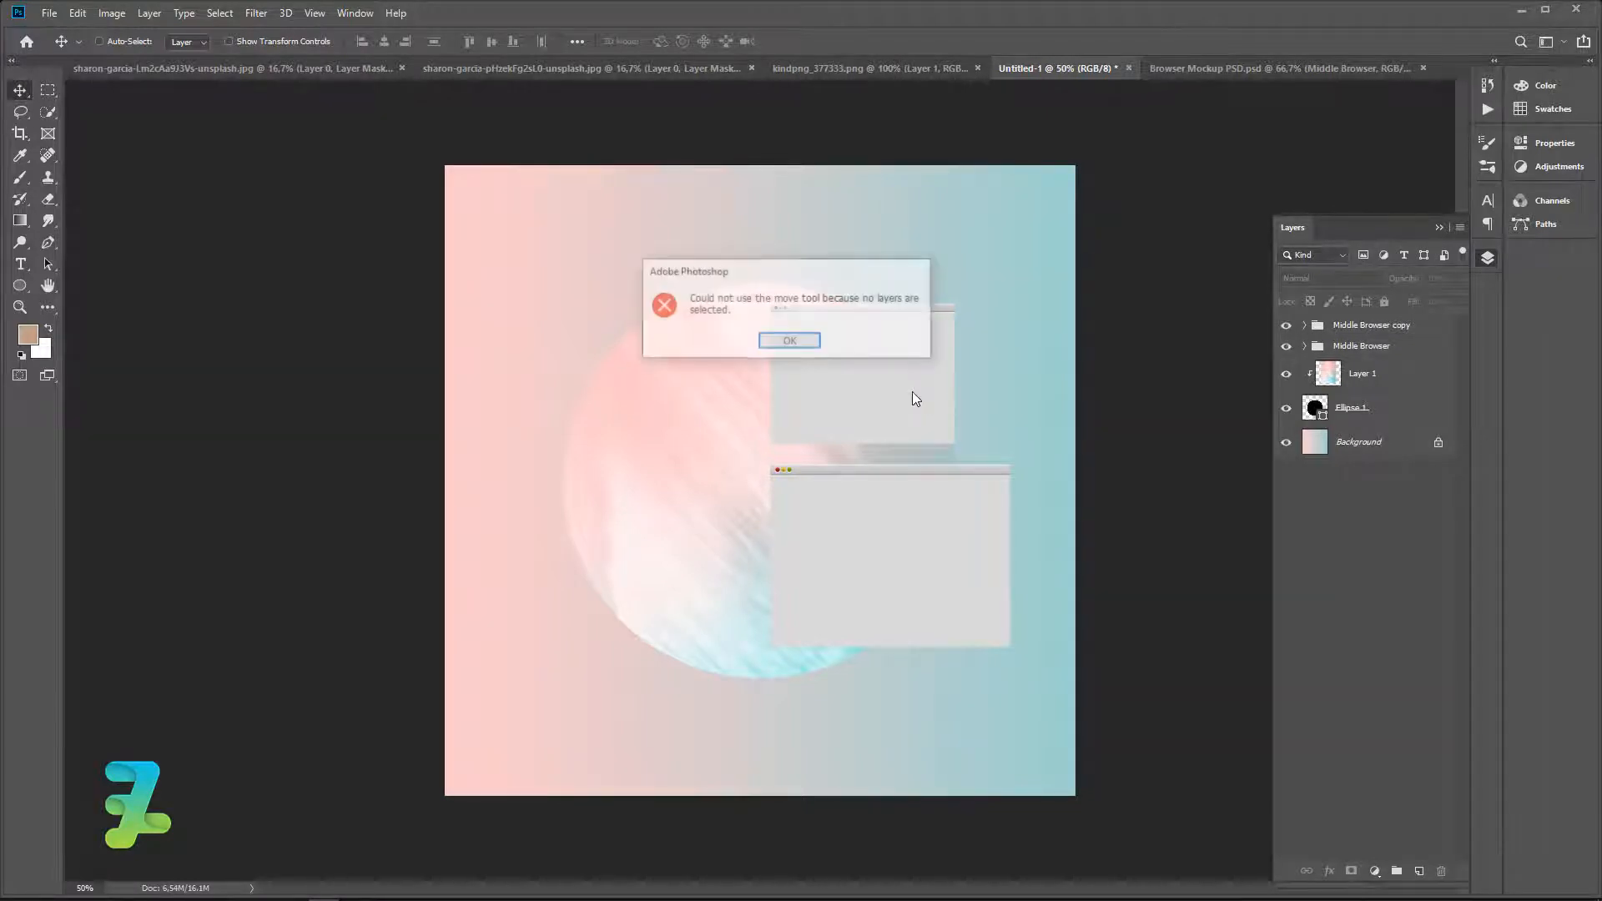
{"action": "left_click", "coordinate": [804, 342]}
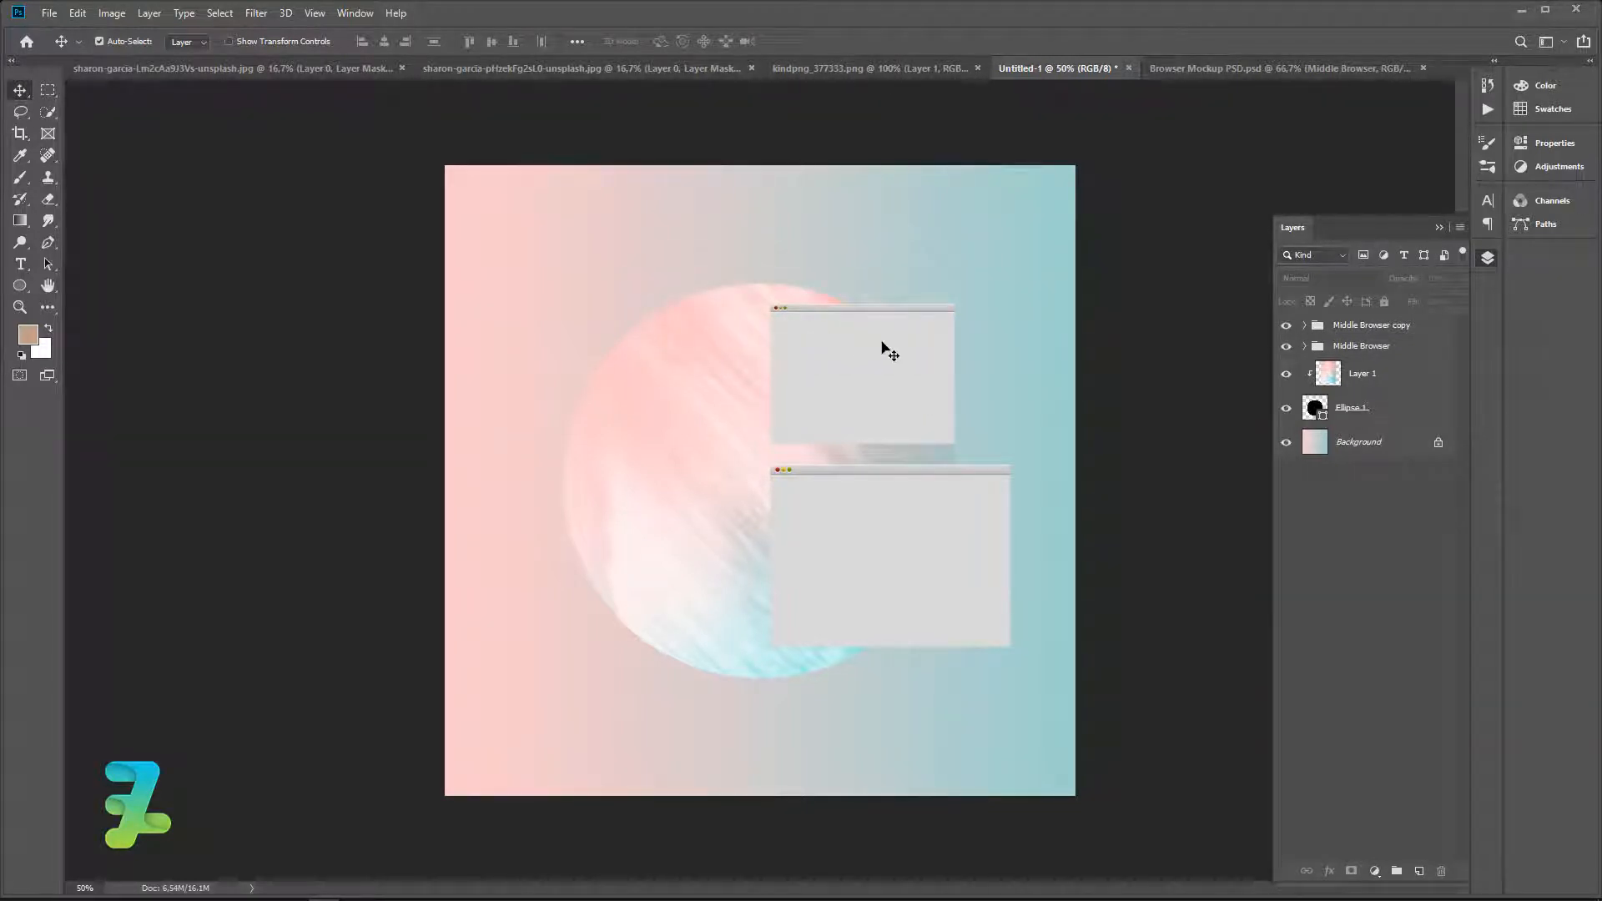
Duplicate the Middle Browser copy group, place the duplicate at the circle's lower left, and scale it to about 126%.
{"action": "left_click", "coordinate": [1336, 333]}
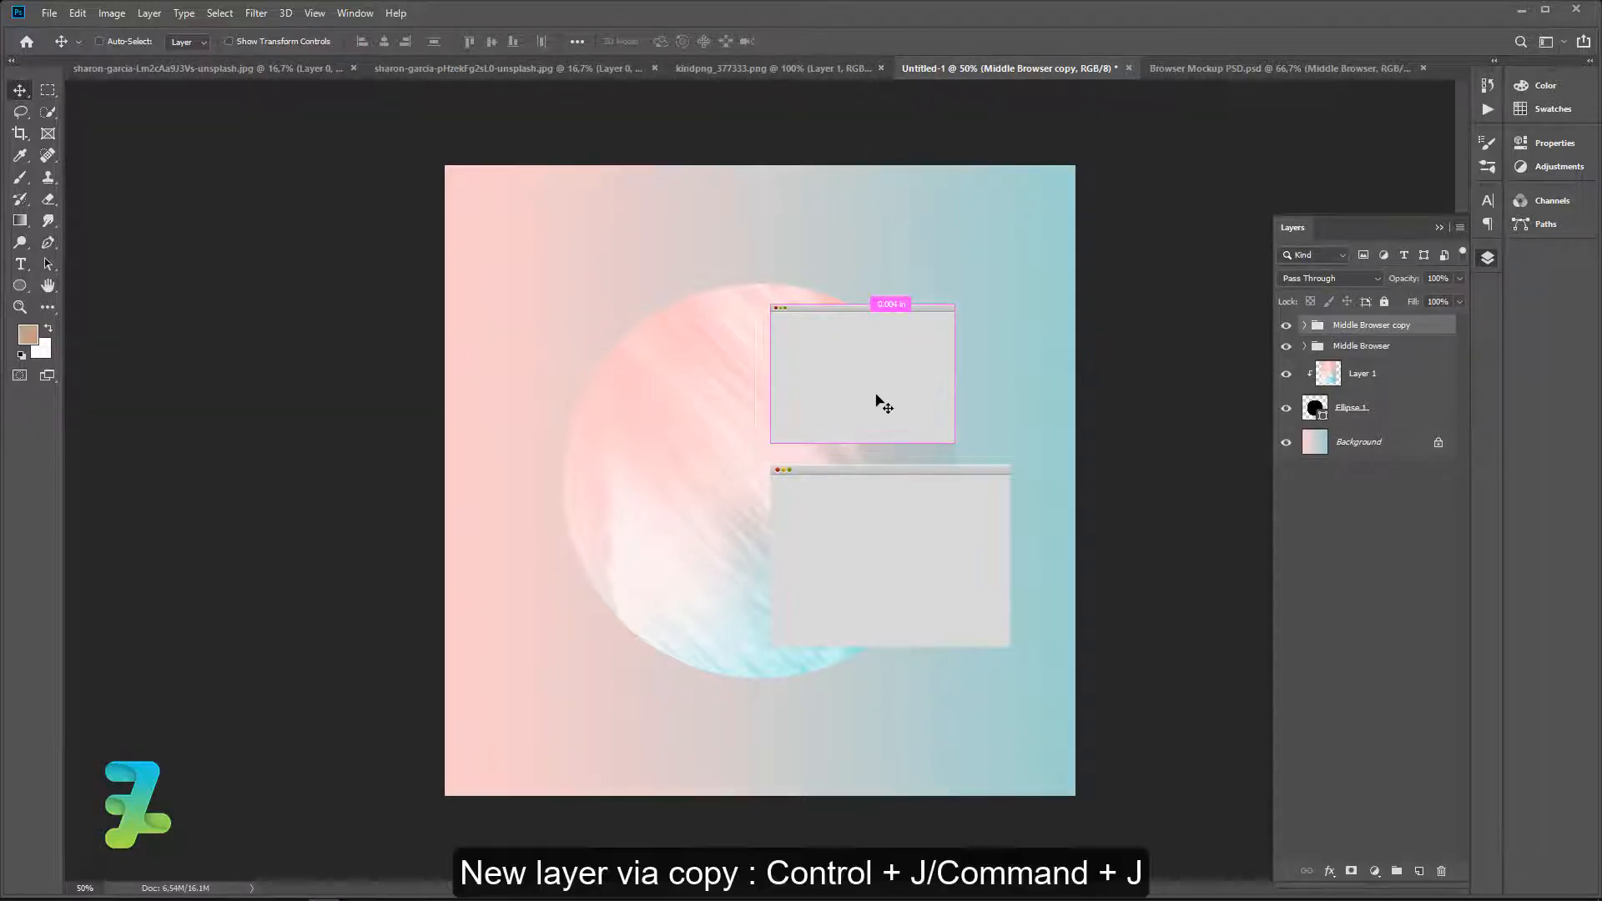
{"action": "key", "text": "ctrl+j"}
{"action": "left_click_drag", "start_coordinate": [880, 398], "coordinate": [676, 640]}
{"action": "key", "text": "ctrl+t"}
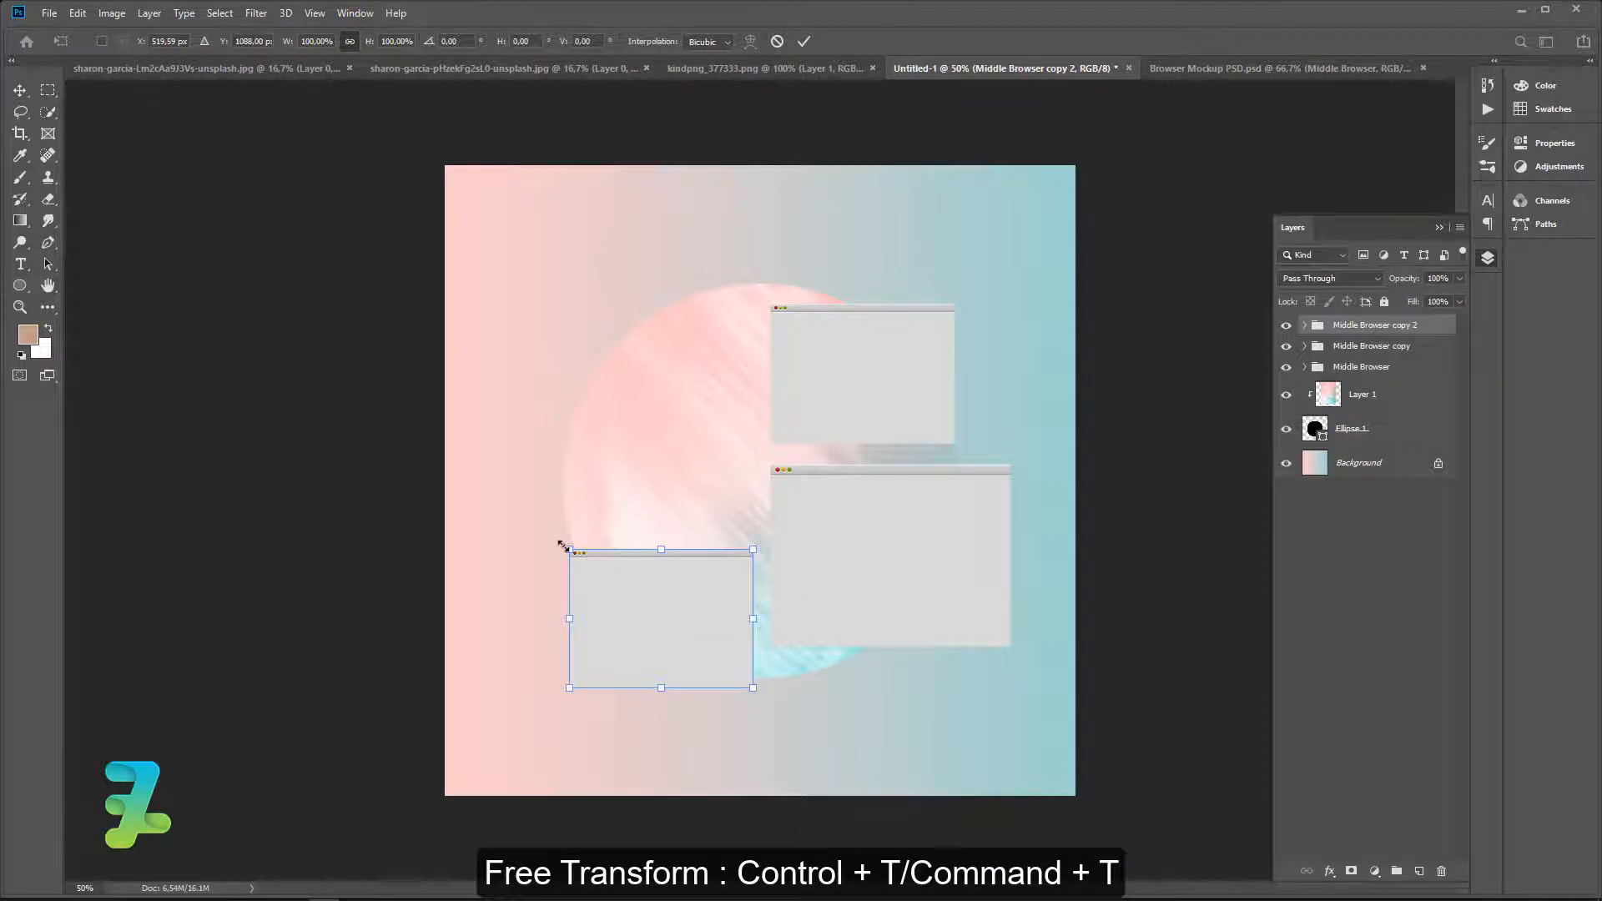
{"action": "left_click_drag", "start_coordinate": [563, 546], "coordinate": [513, 511]}
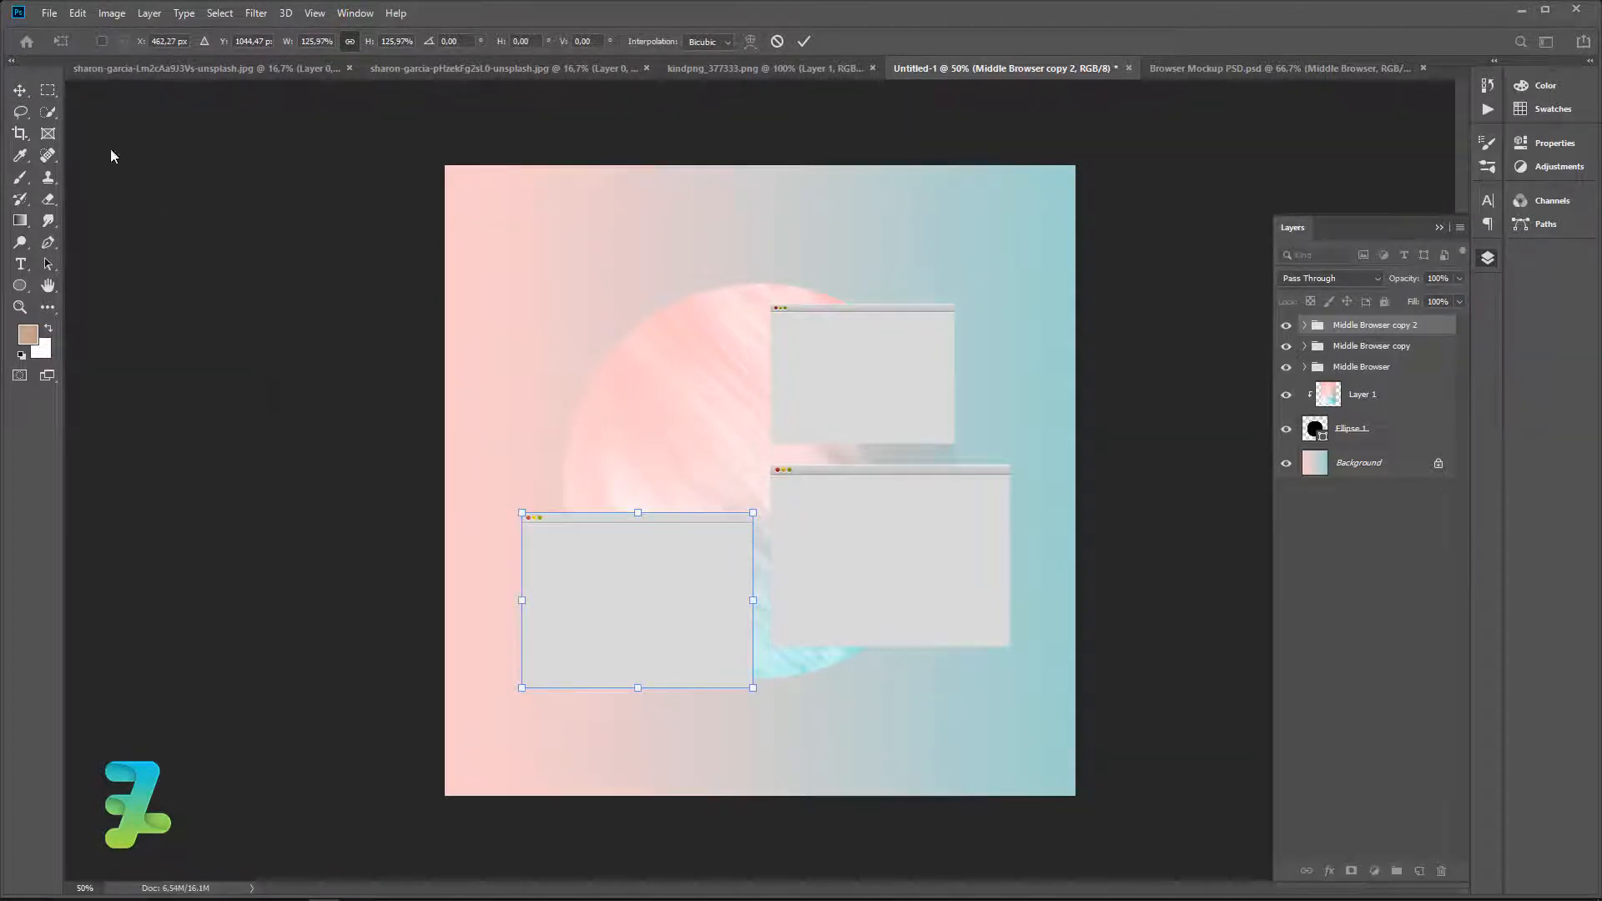
{"action": "left_click", "coordinate": [19, 90]}
Collapse the Middle Browser copy 2 group and shift its whole window slightly right and down.
{"action": "left_click_drag", "start_coordinate": [702, 588], "coordinate": [709, 591]}
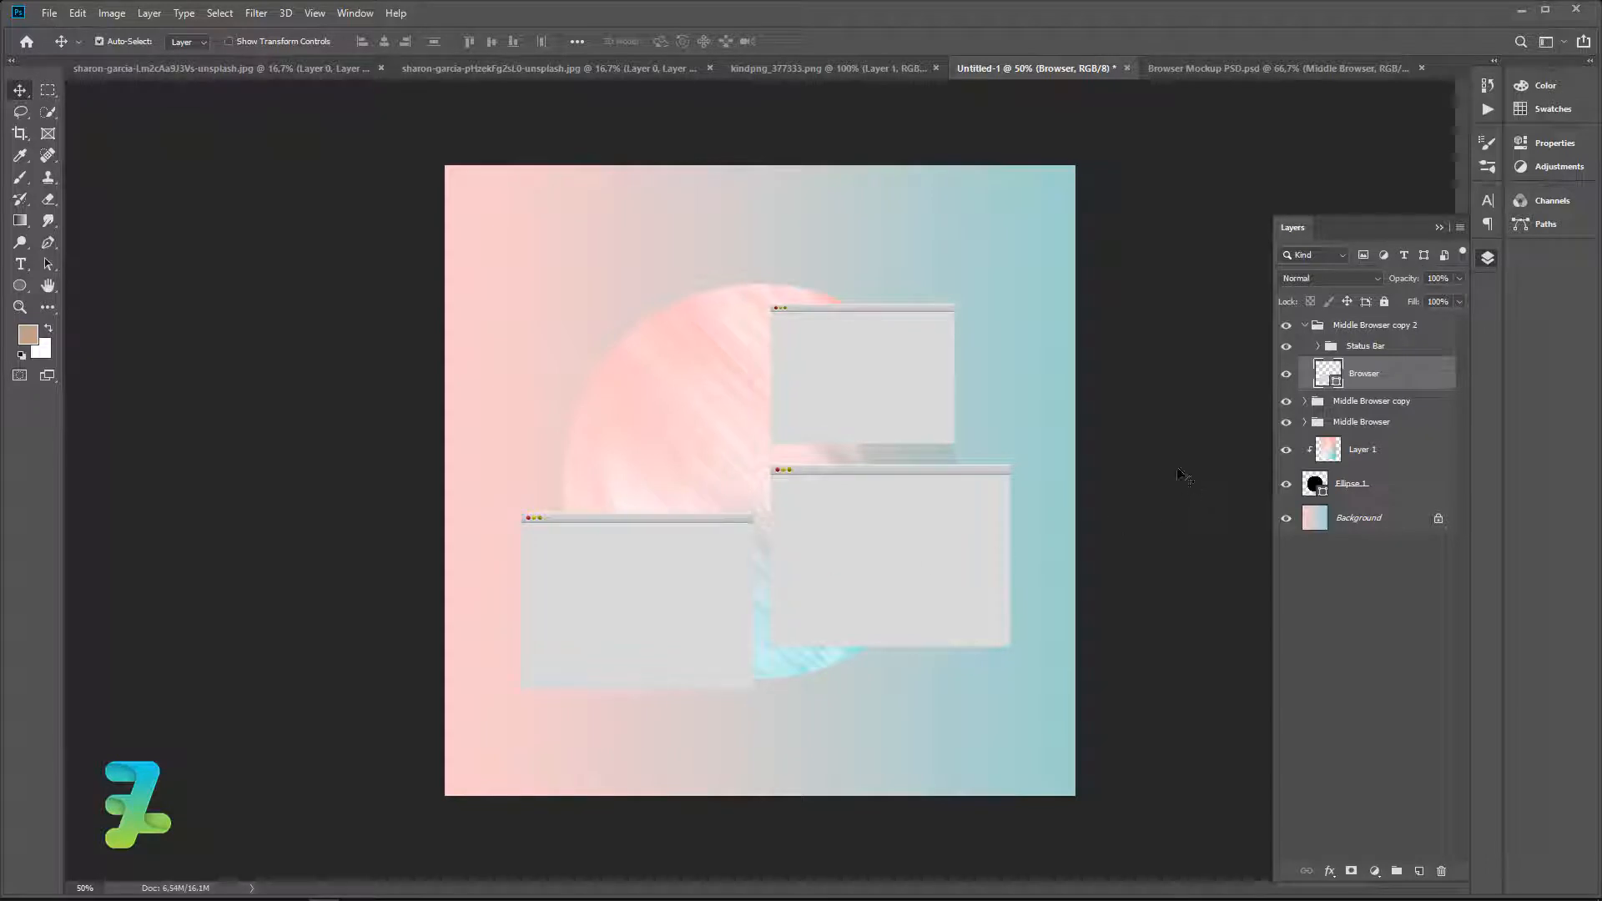
{"action": "left_click", "coordinate": [1308, 326]}
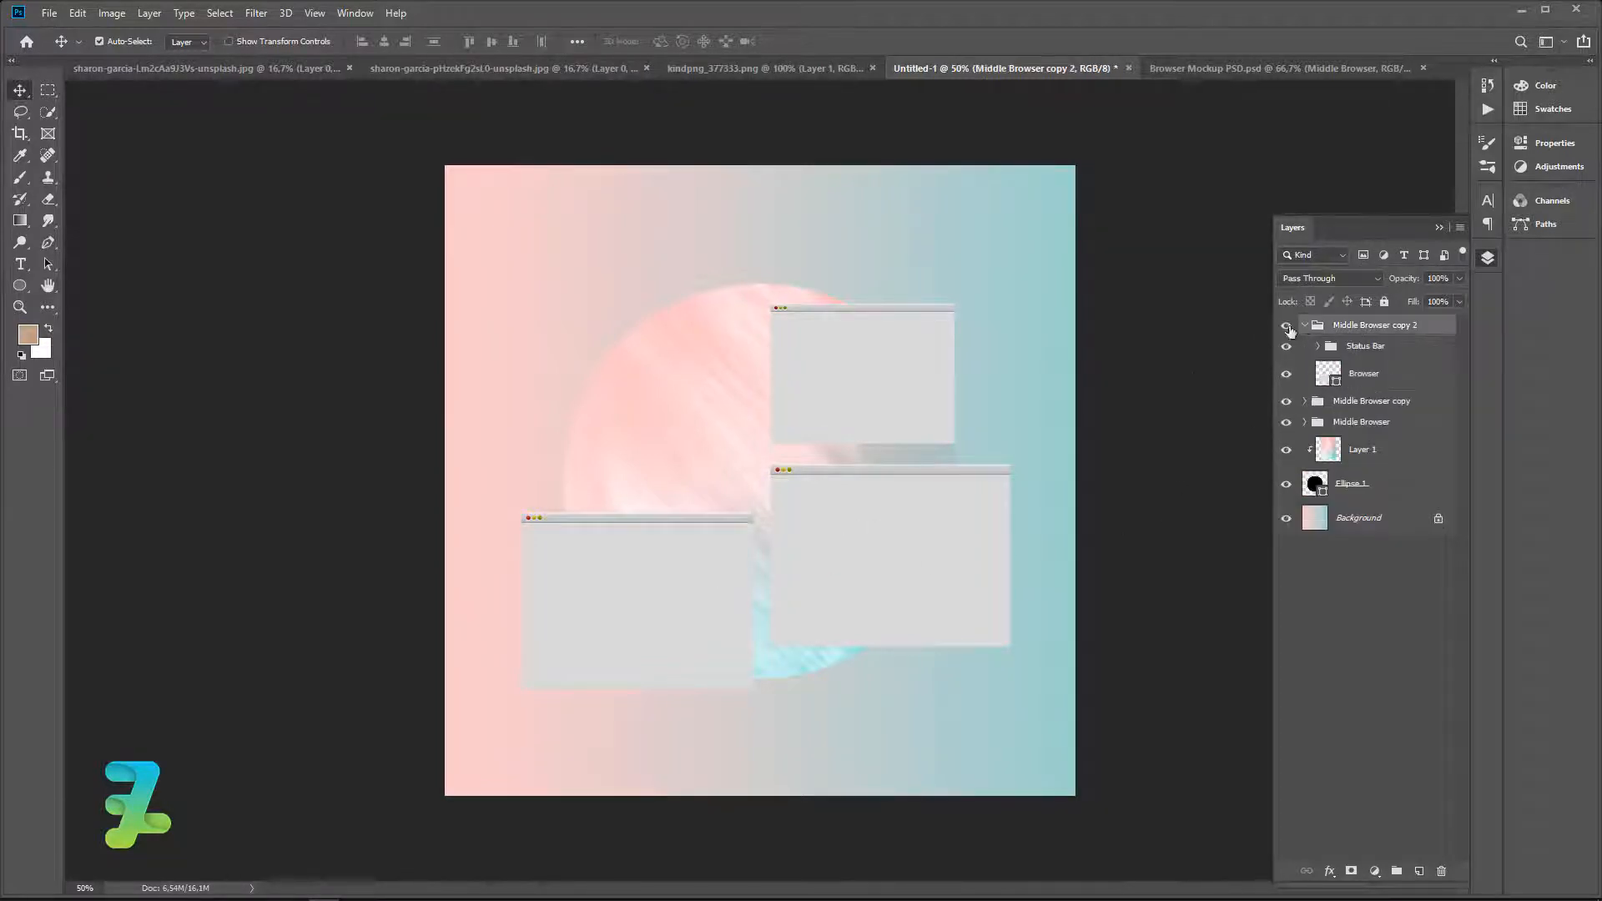
{"action": "left_click", "coordinate": [1304, 325]}
{"action": "left_click_drag", "start_coordinate": [702, 578], "coordinate": [706, 577]}
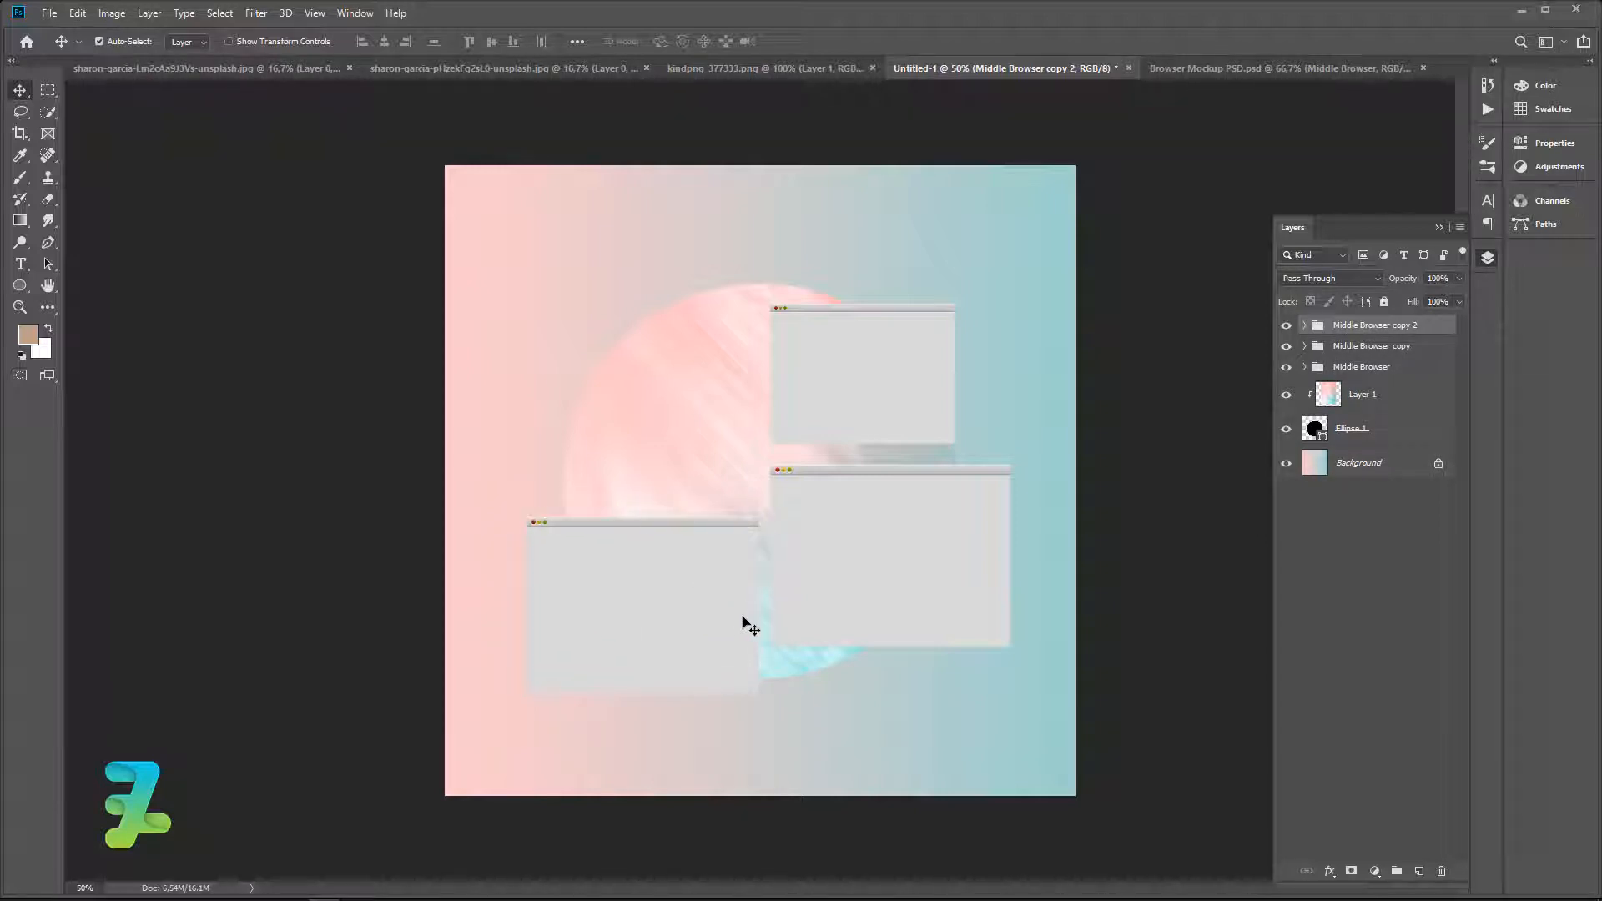
Duplicate the lower-left browser window above itself and shrink the duplicate to about 75% width and 72% height, beside the upper-right window.
{"action": "left_click_drag", "start_coordinate": [737, 621], "coordinate": [723, 459]}
{"action": "key", "text": "ctrl+j"}
{"action": "key", "text": "ctrl+t"}
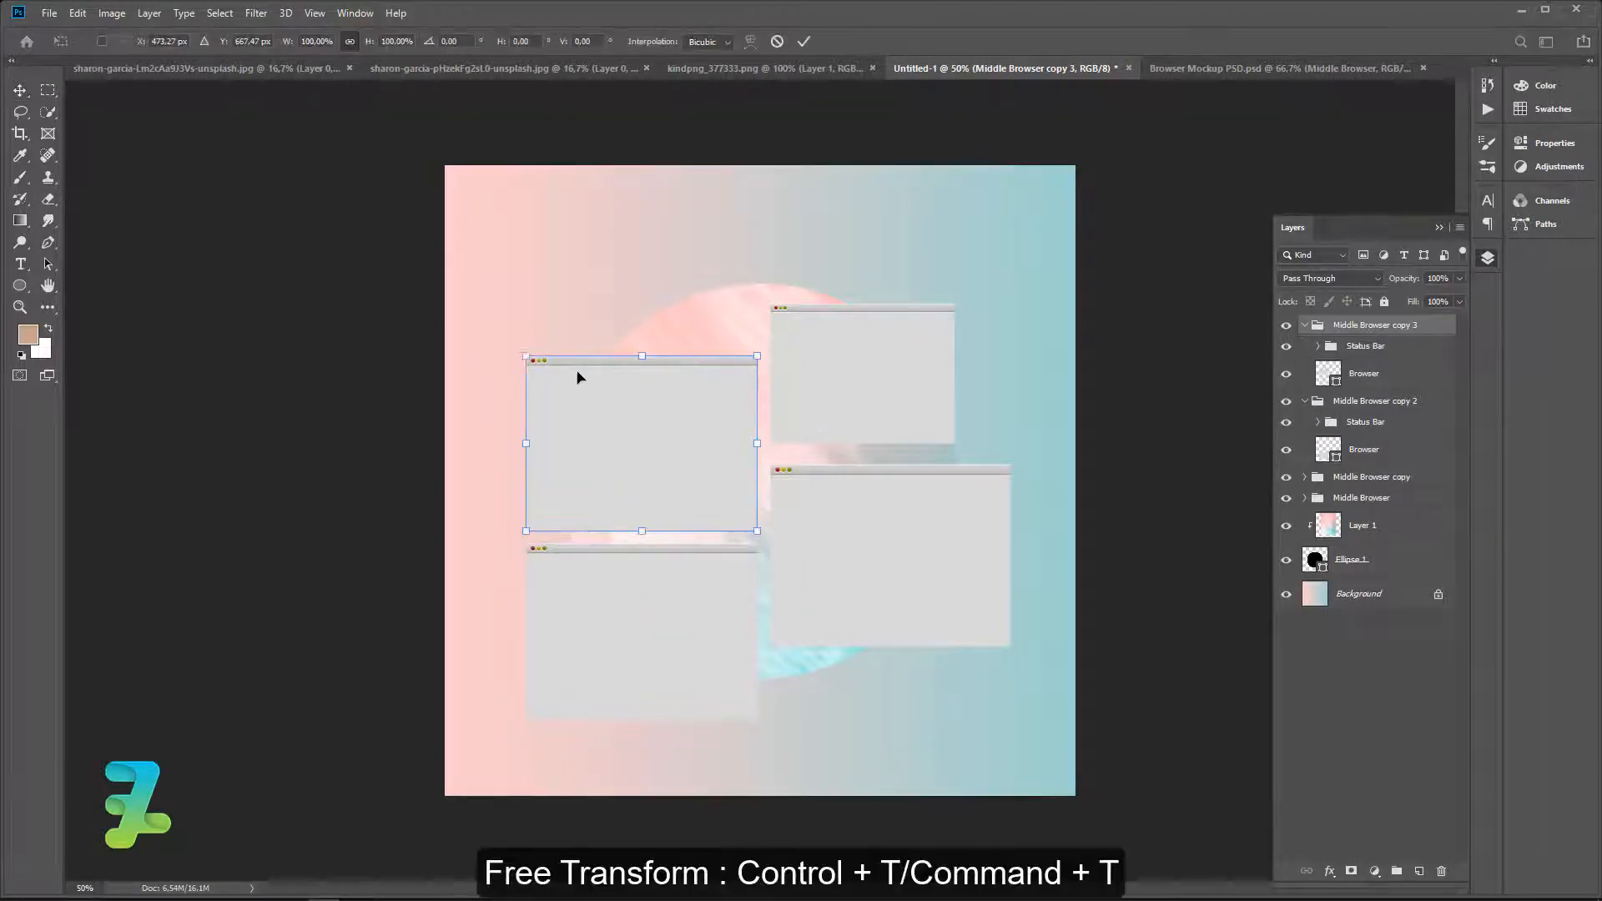
{"action": "left_click_drag", "start_coordinate": [522, 354], "coordinate": [584, 405]}
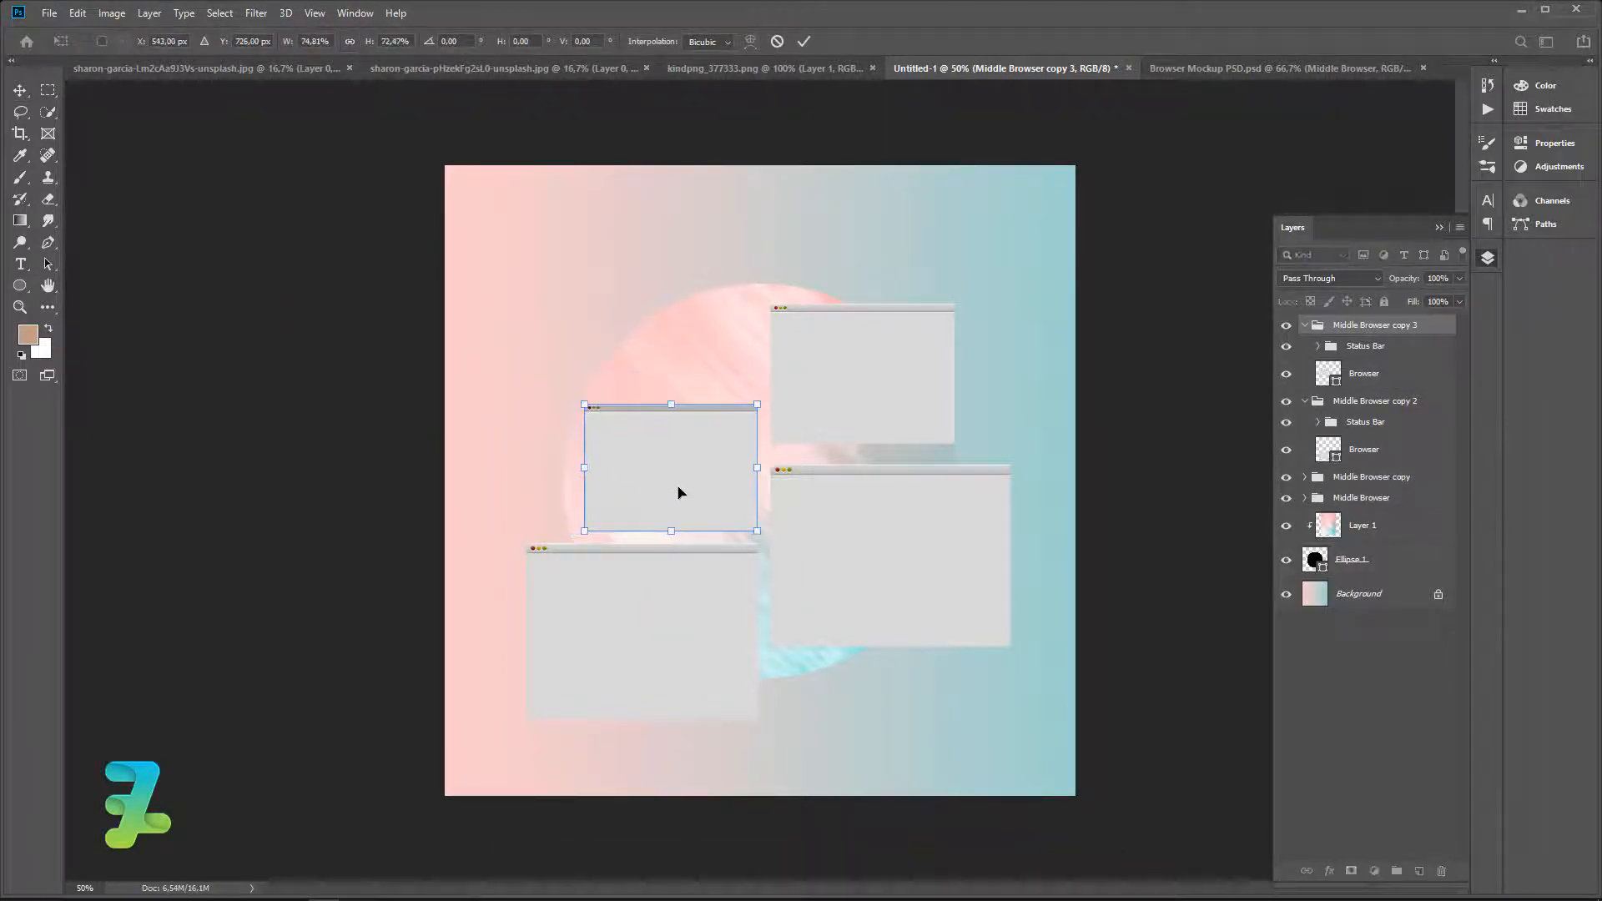
{"action": "left_click", "coordinate": [19, 89]}
{"action": "left_click_drag", "start_coordinate": [690, 454], "coordinate": [688, 438]}
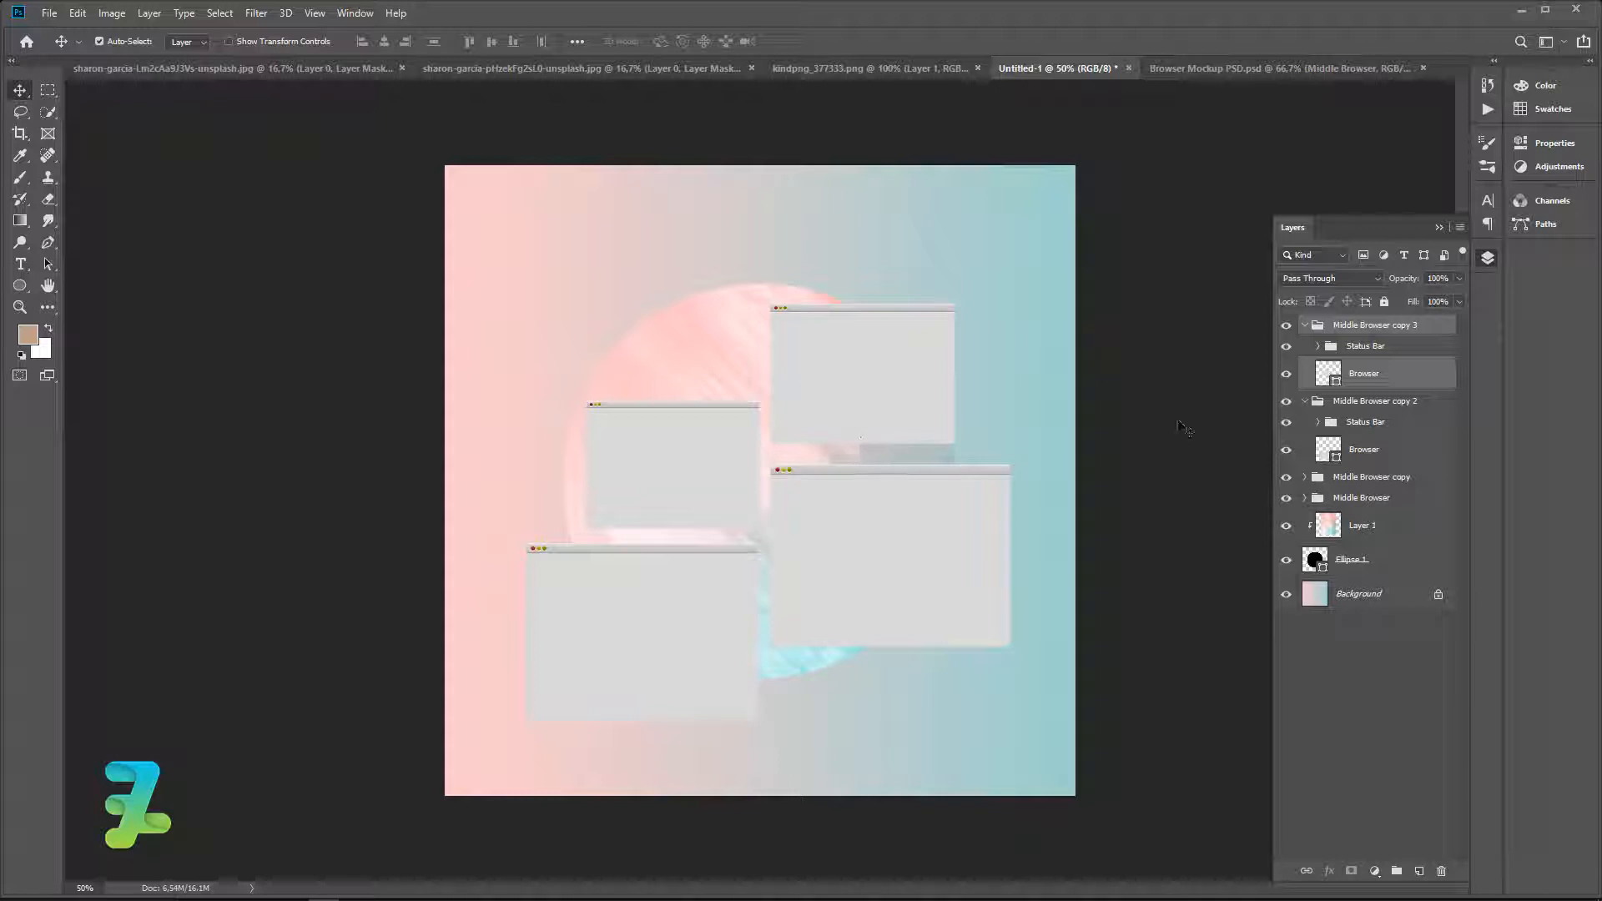
Recolor the Browser shape in Middle Browser copy 3 to teal 9bd0cf sampled from the background, then collapse the group.
{"action": "left_click", "coordinate": [1286, 373]}
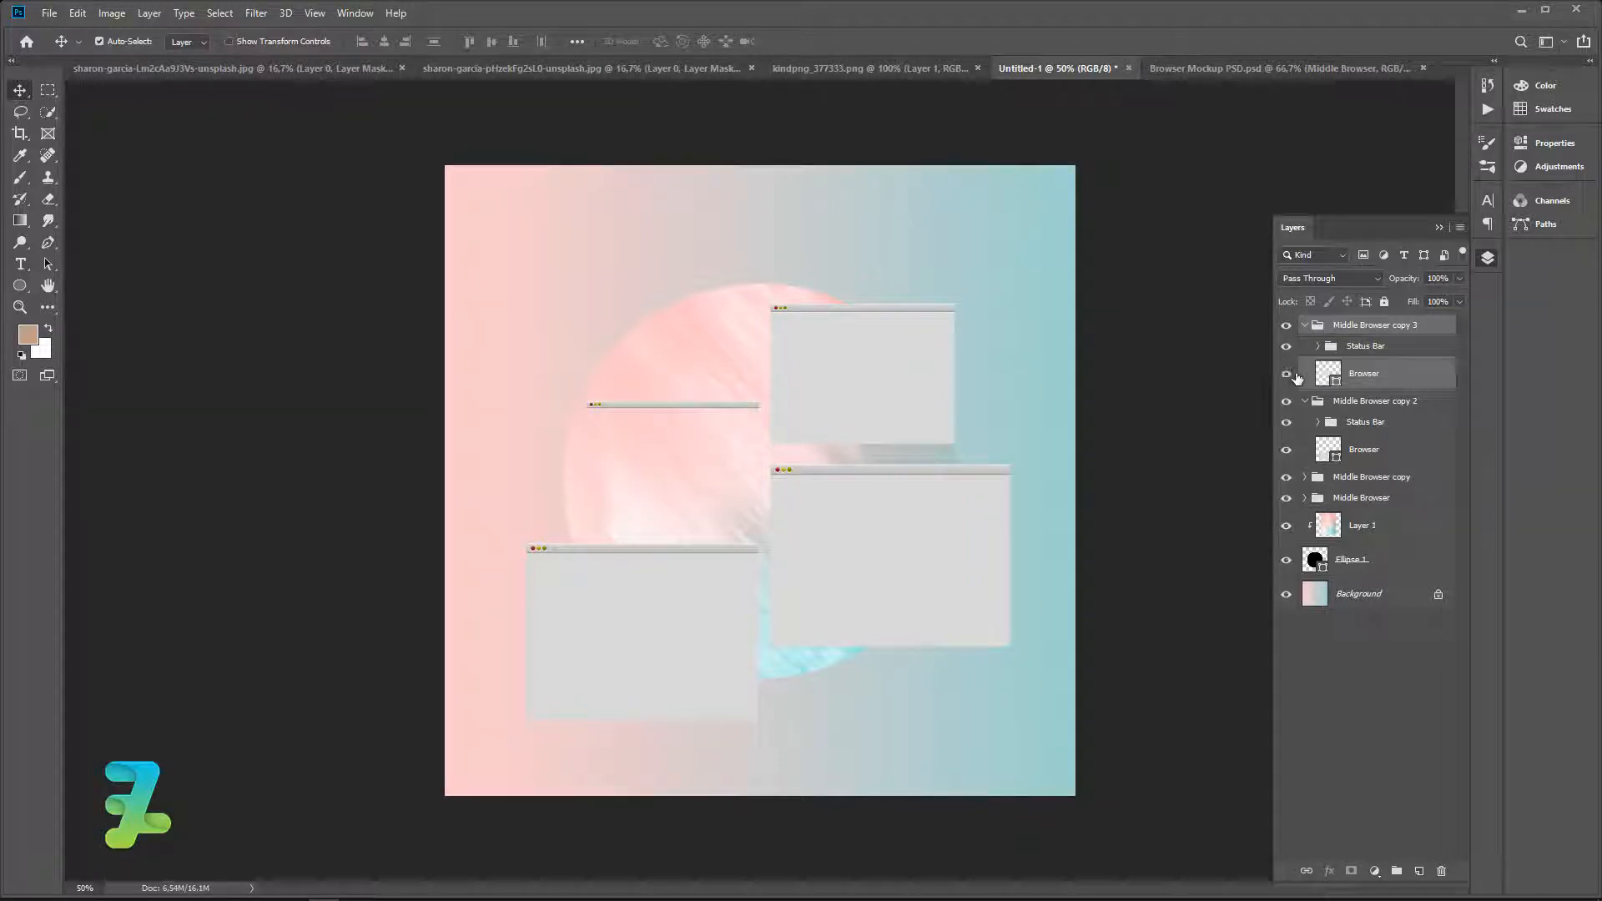
{"action": "left_click", "coordinate": [1285, 373]}
{"action": "double_click", "coordinate": [1328, 373]}
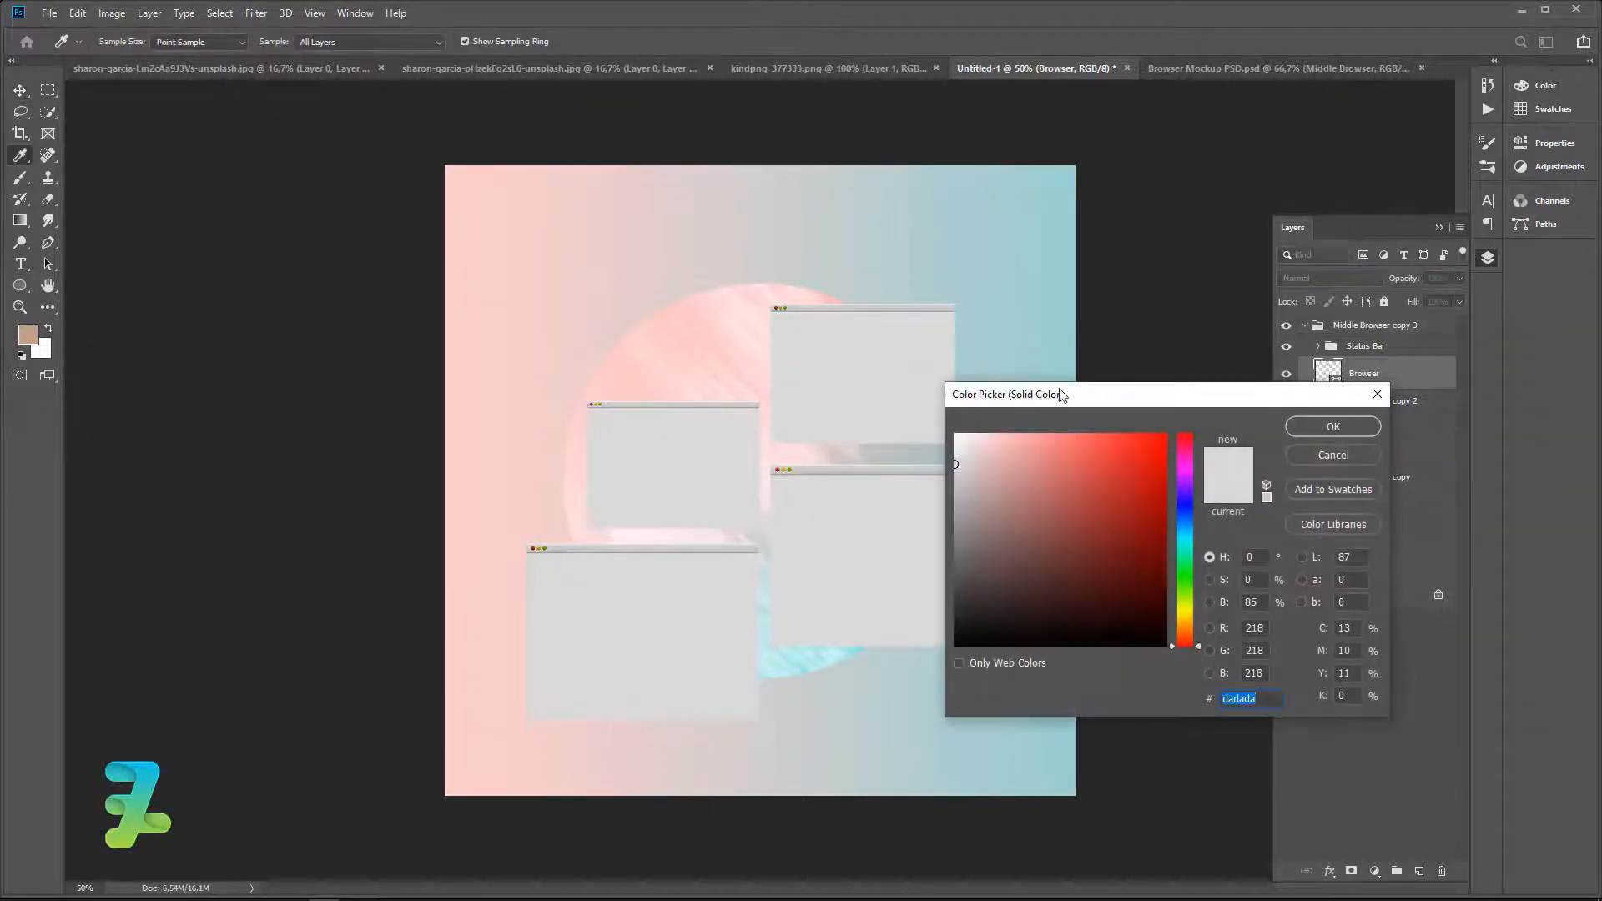
{"action": "left_click", "coordinate": [1061, 175]}
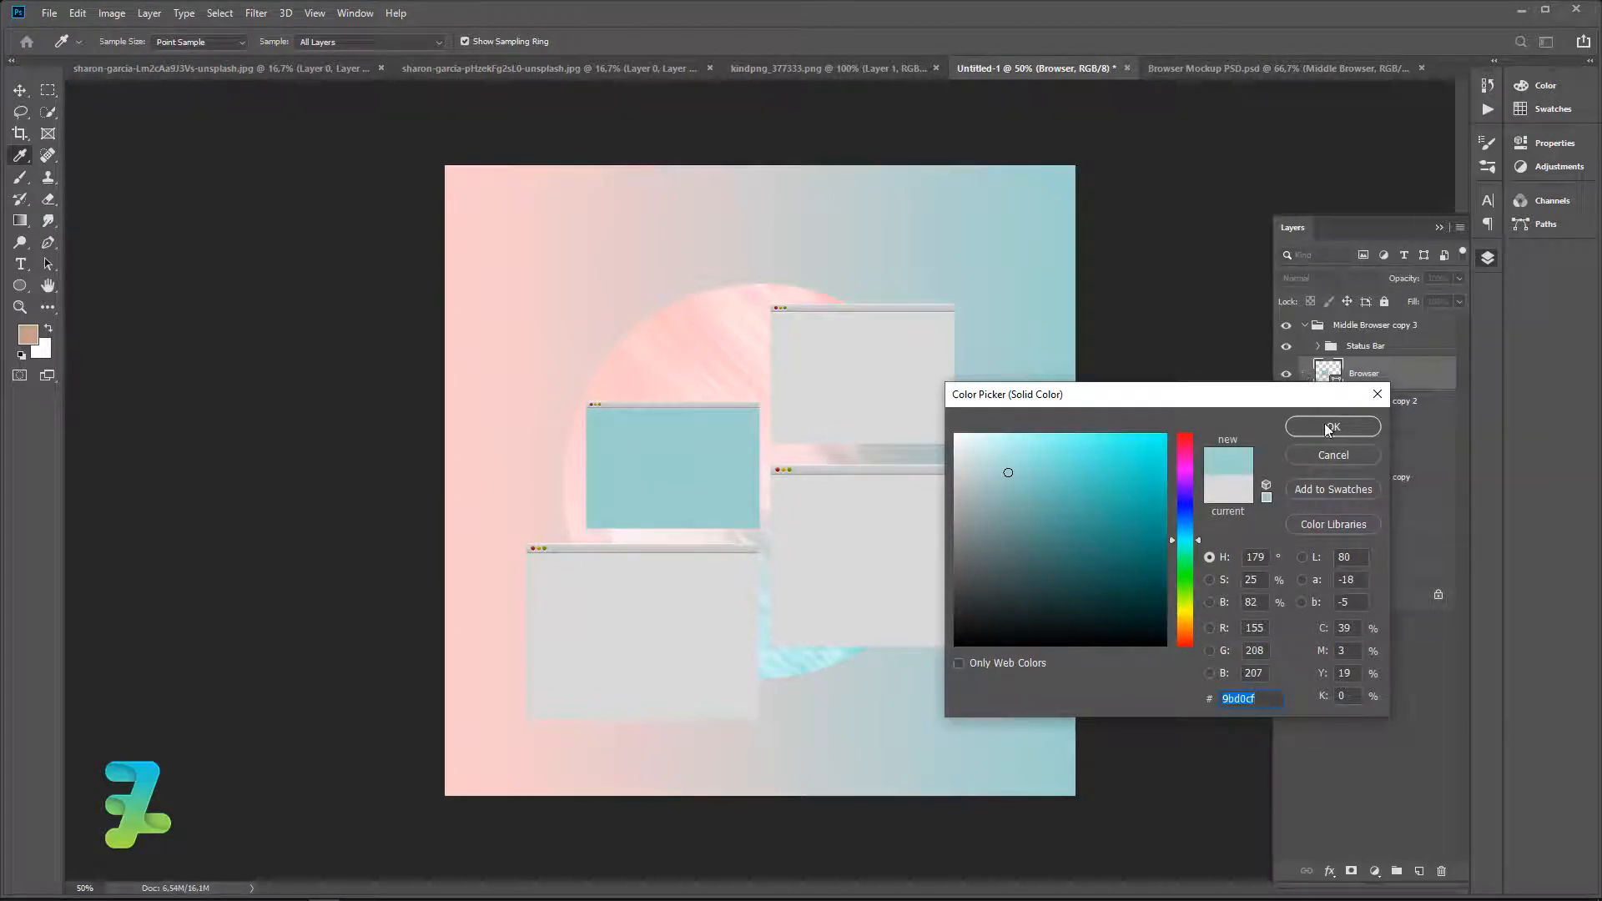
{"action": "left_click", "coordinate": [1329, 428]}
{"action": "left_click", "coordinate": [1306, 325]}
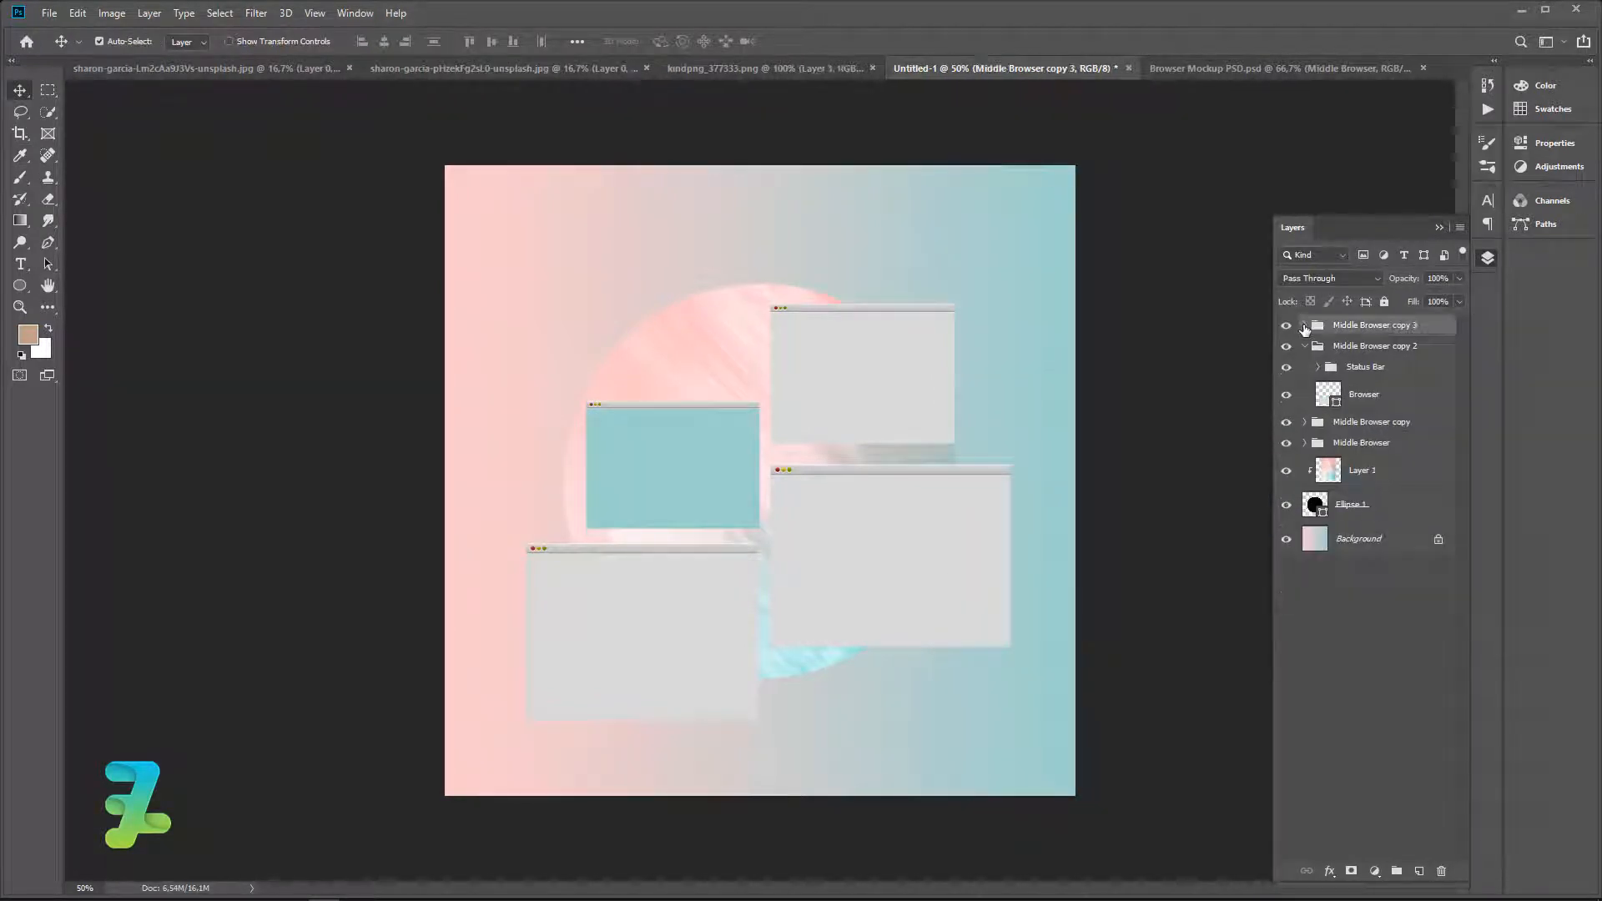
Recolor the Browser shape in Middle Browser copy 2 with the teal 9bd0cf sampled from the small teal window, and collapse the group.
{"action": "left_click", "coordinate": [1317, 368]}
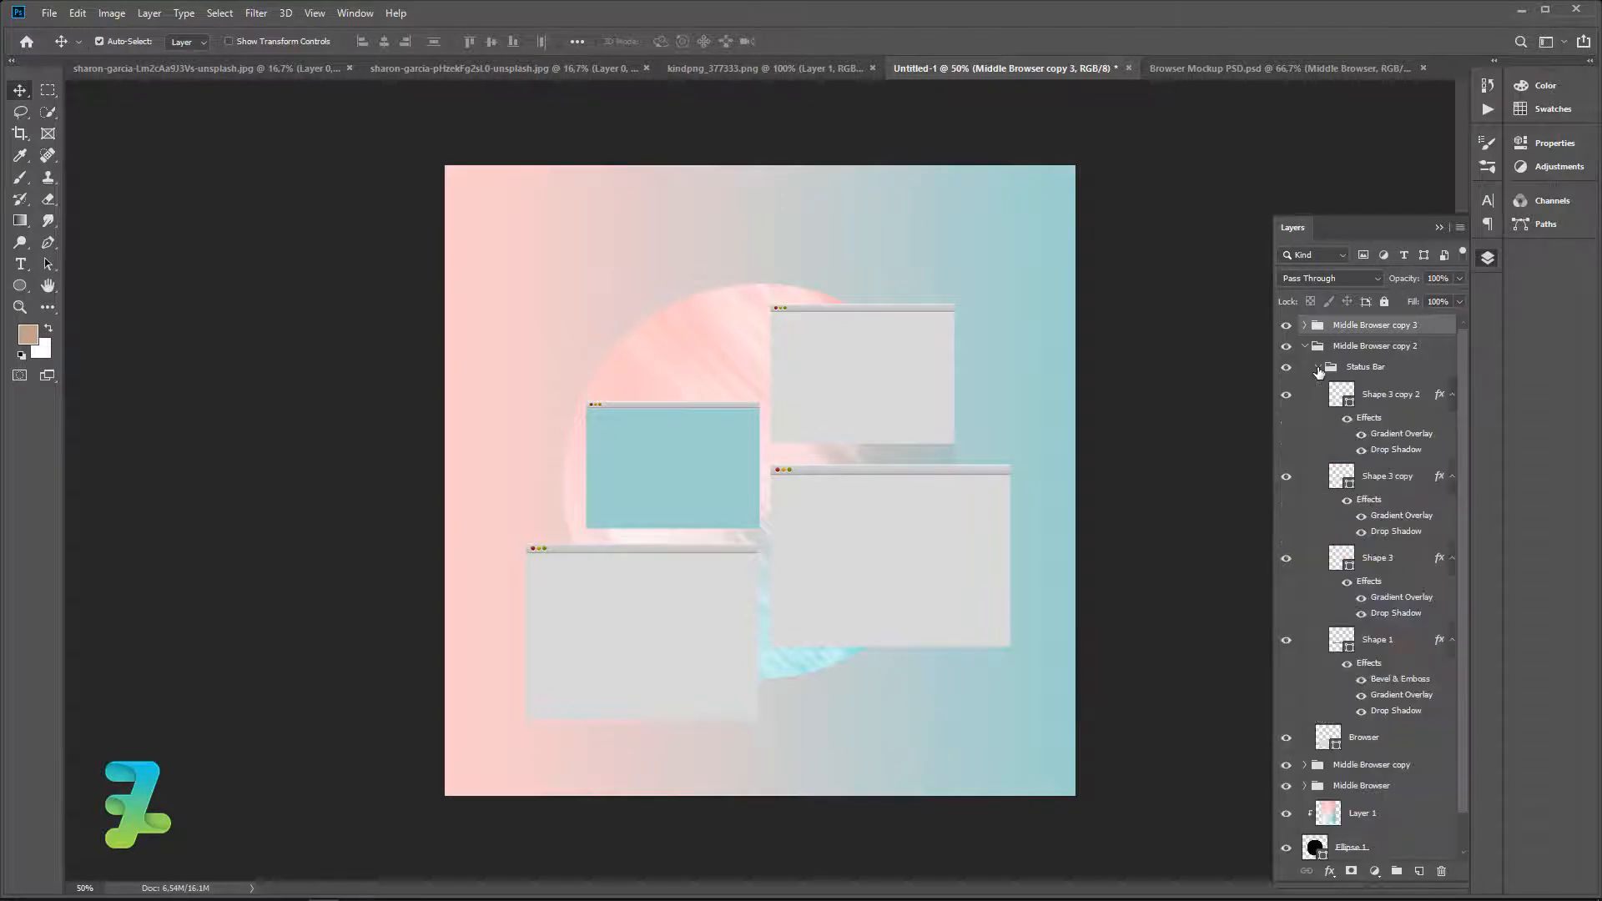
{"action": "left_click", "coordinate": [1317, 368]}
{"action": "double_click", "coordinate": [1328, 390]}
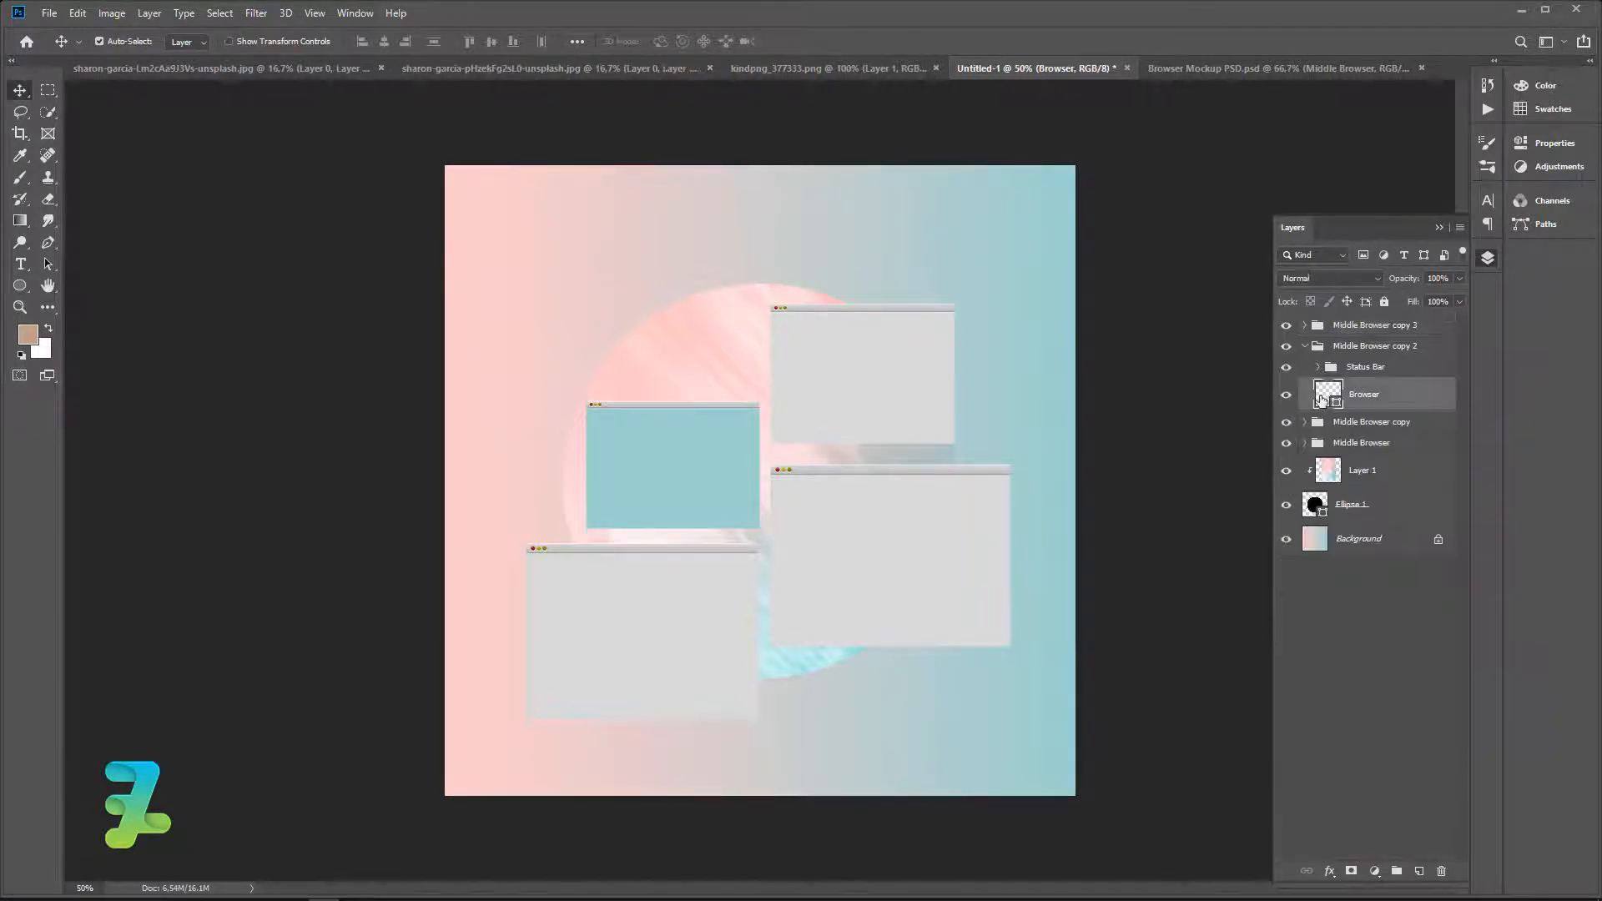
{"action": "left_click", "coordinate": [755, 445]}
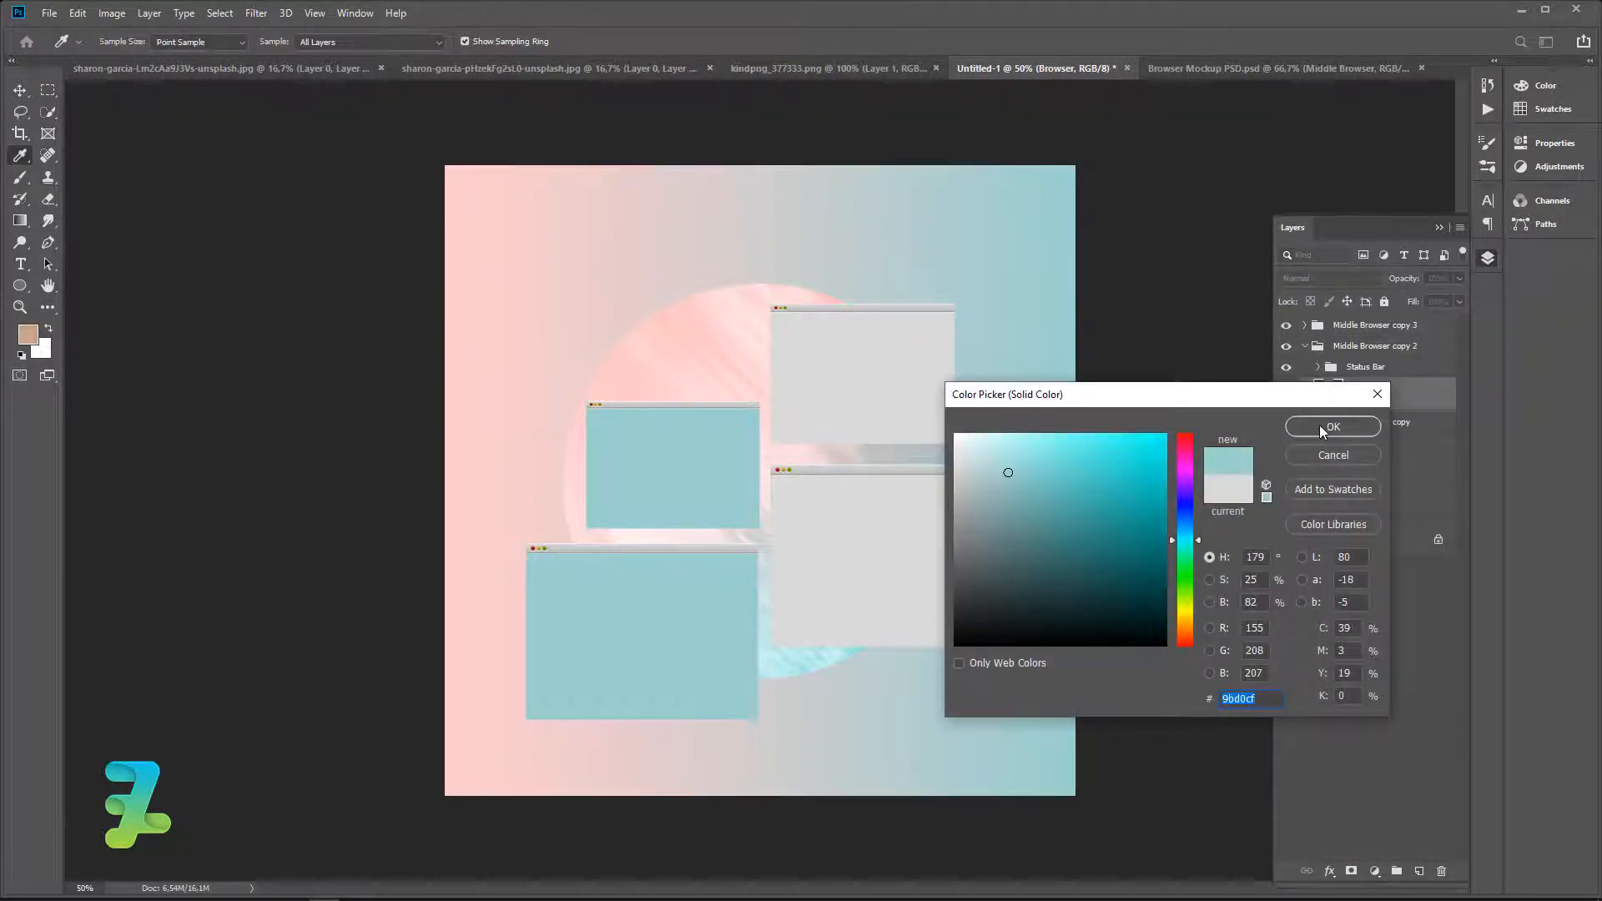
{"action": "left_click", "coordinate": [1322, 427]}
{"action": "left_click", "coordinate": [1304, 346]}
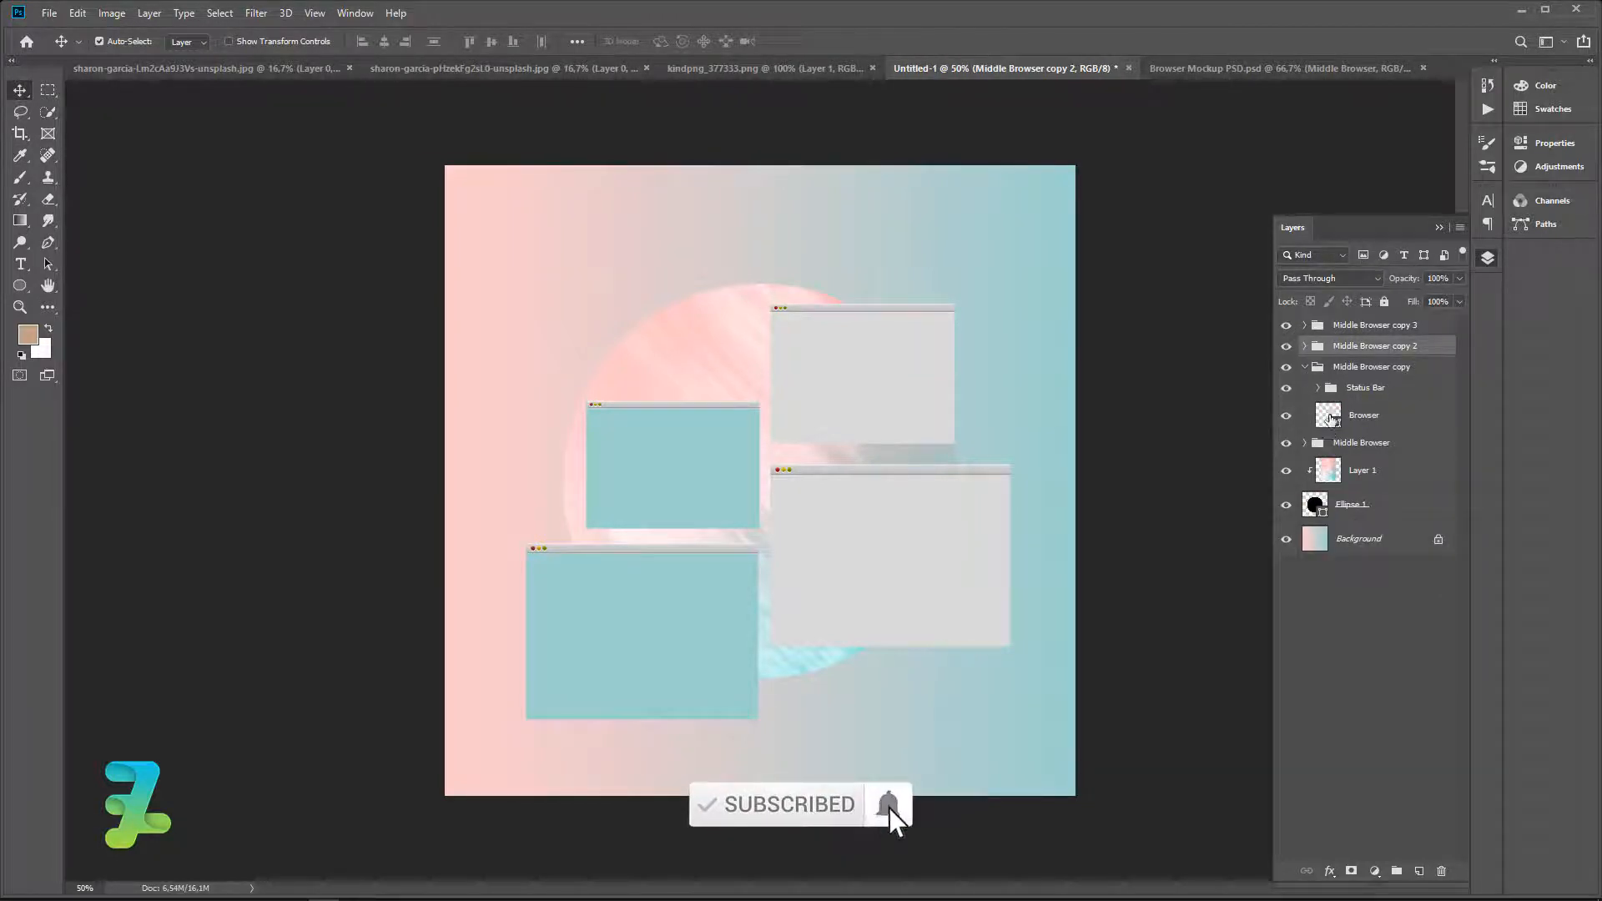
Recolor the Browser shape in the Middle Browser copy group to light pink facbca and collapse the group.
{"action": "double_click", "coordinate": [1328, 415]}
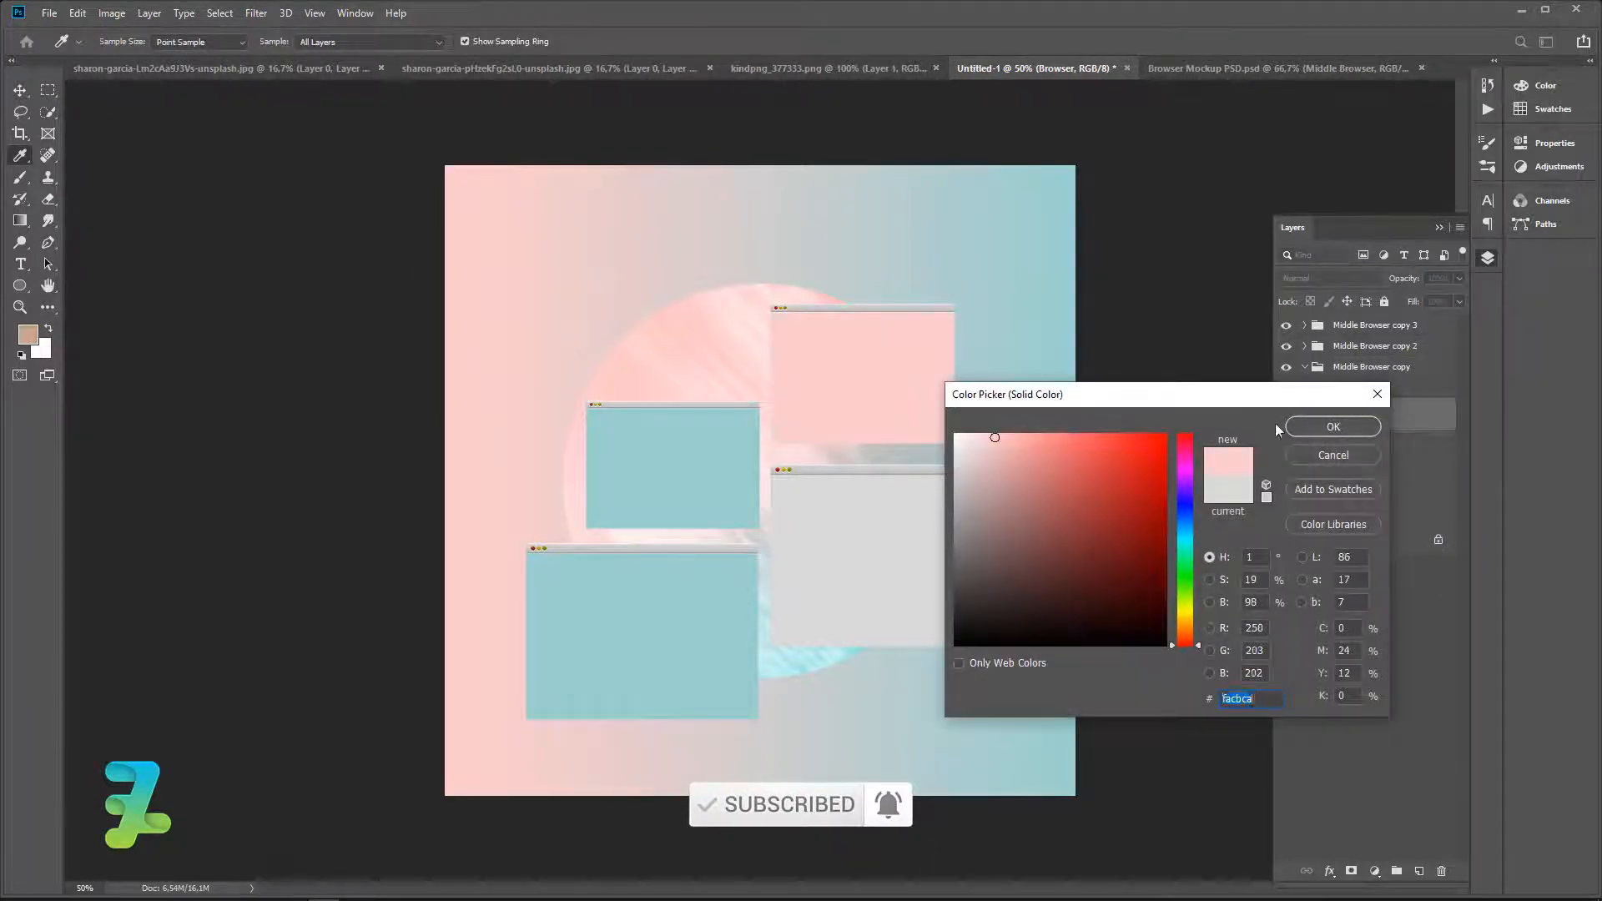
{"action": "left_click", "coordinate": [1300, 427]}
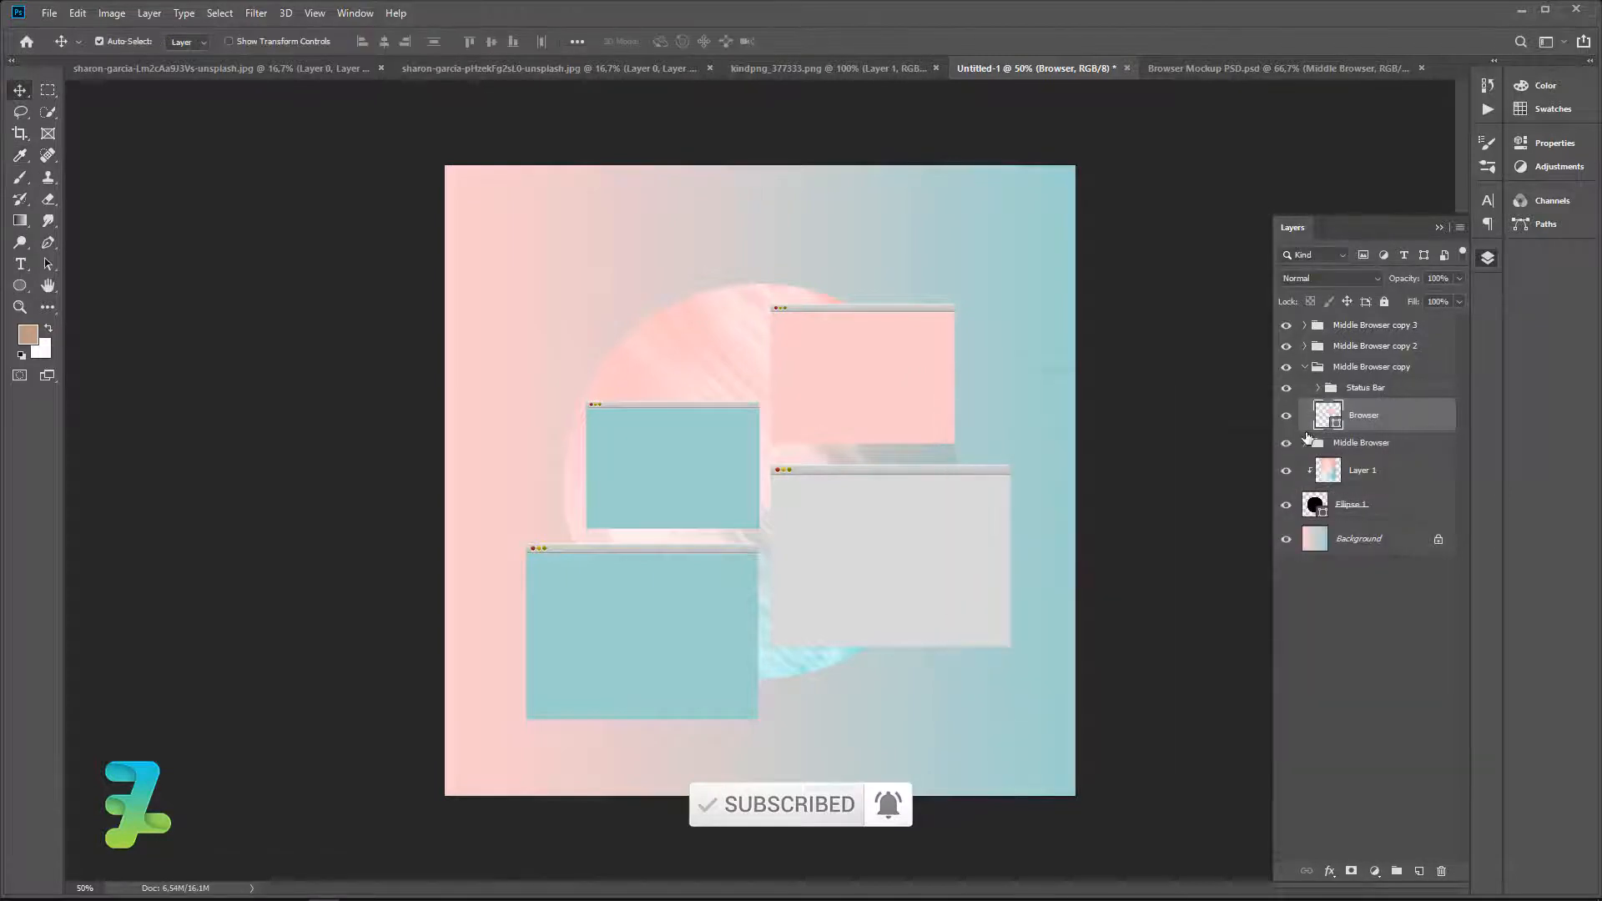
{"action": "left_click", "coordinate": [1306, 368]}
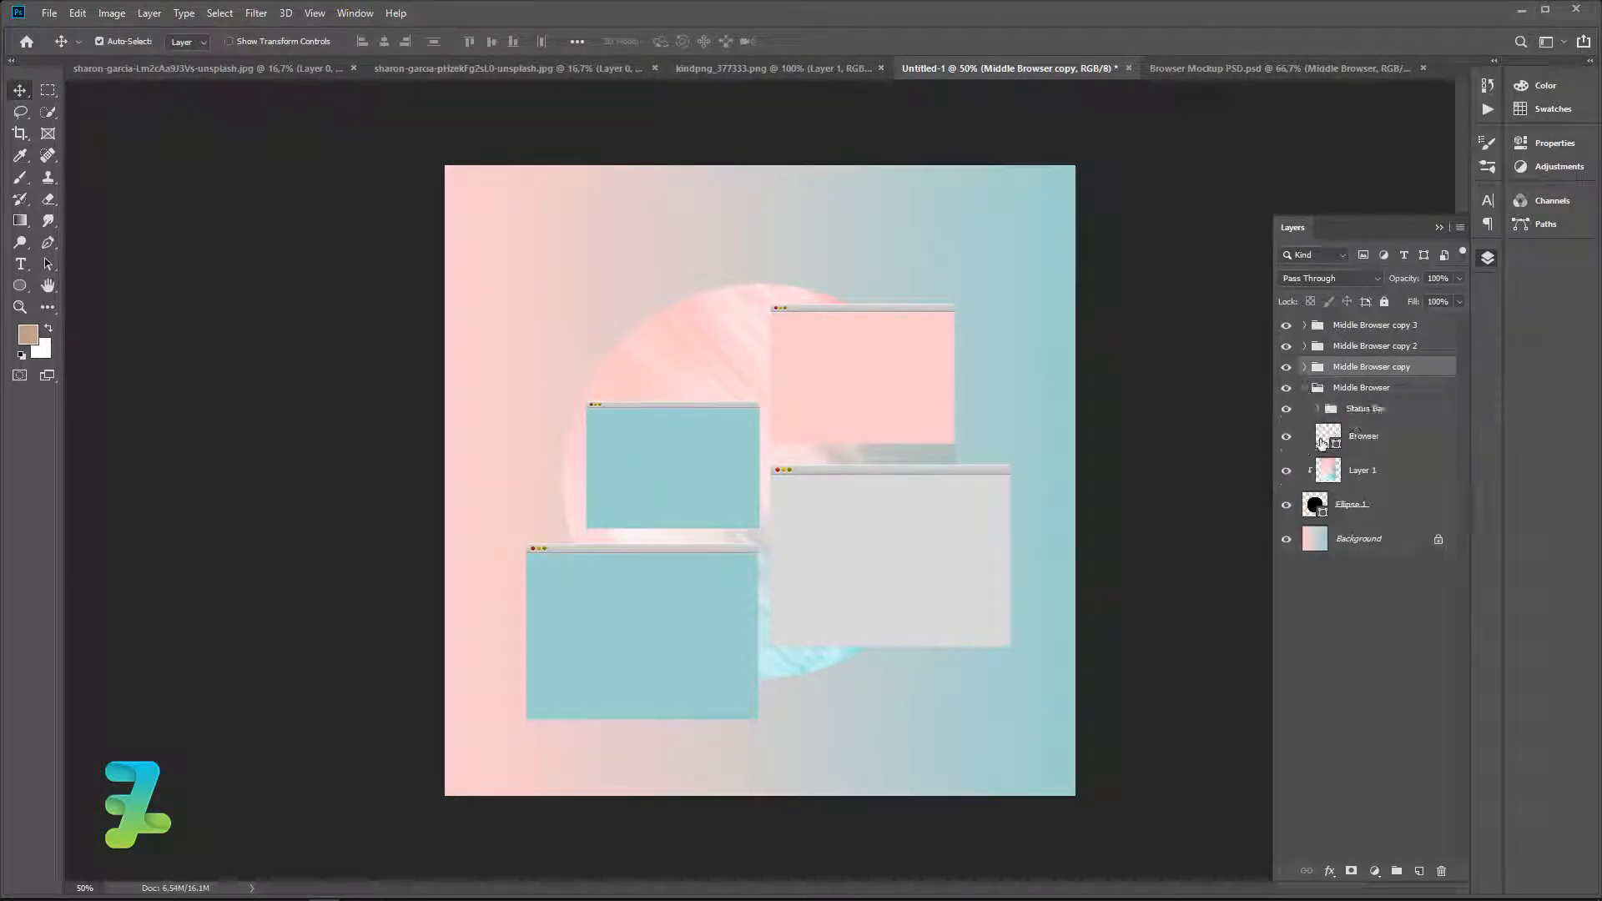
Recolor the Browser shape in the original Middle Browser group with the pink of the upper-right window, and collapse the group.
{"action": "left_click_drag", "start_coordinate": [1322, 429], "coordinate": [1113, 460]}
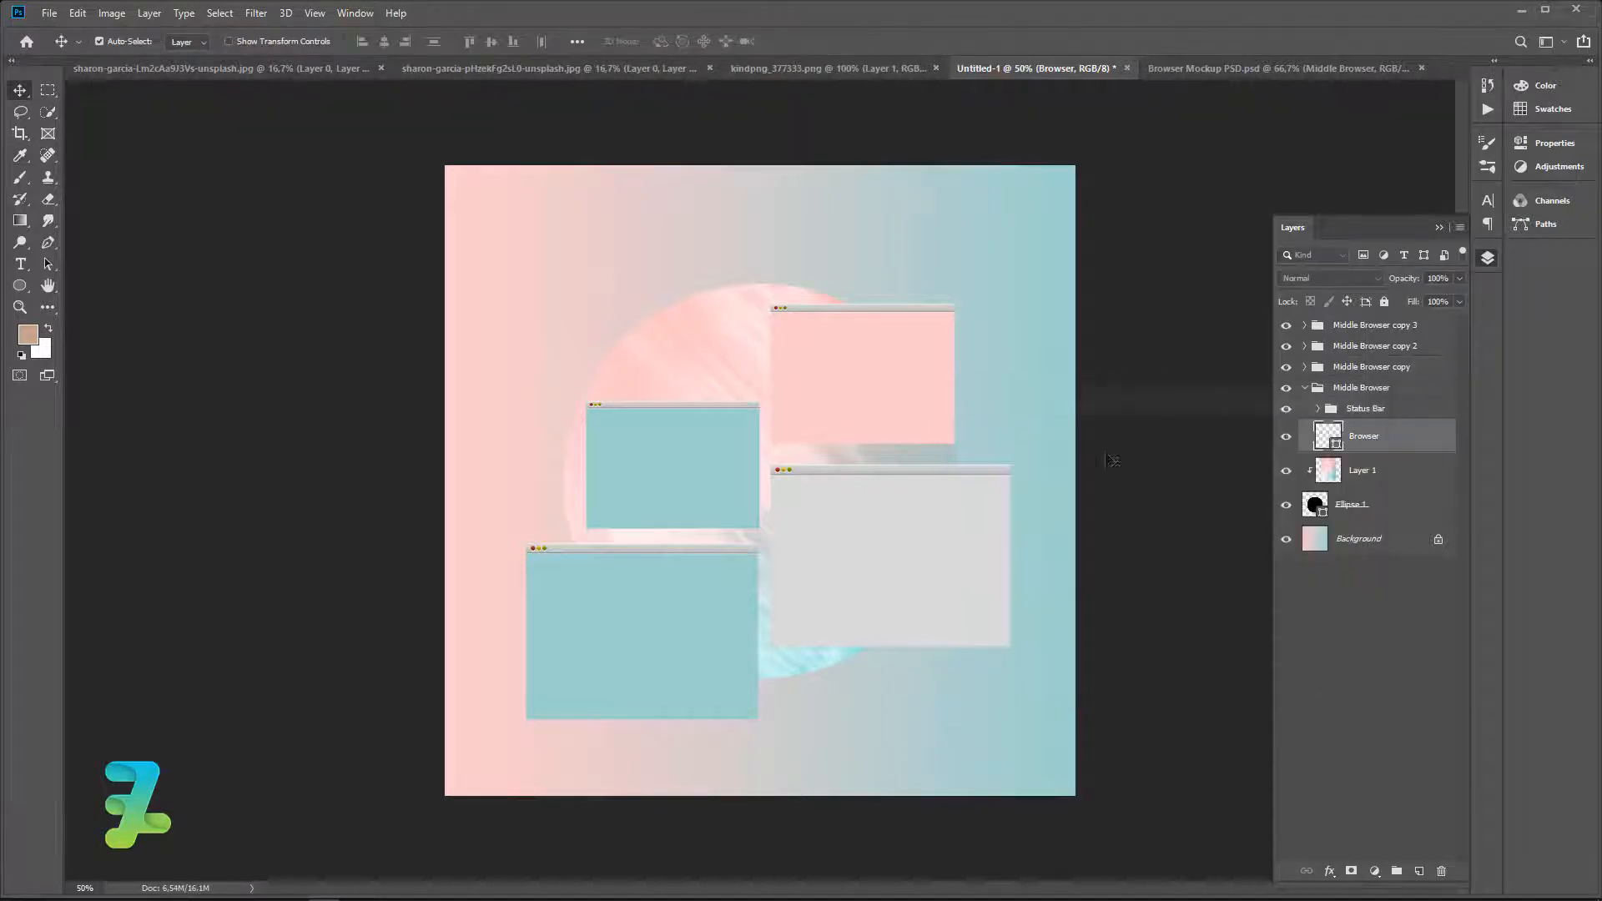
{"action": "double_click", "coordinate": [1330, 433]}
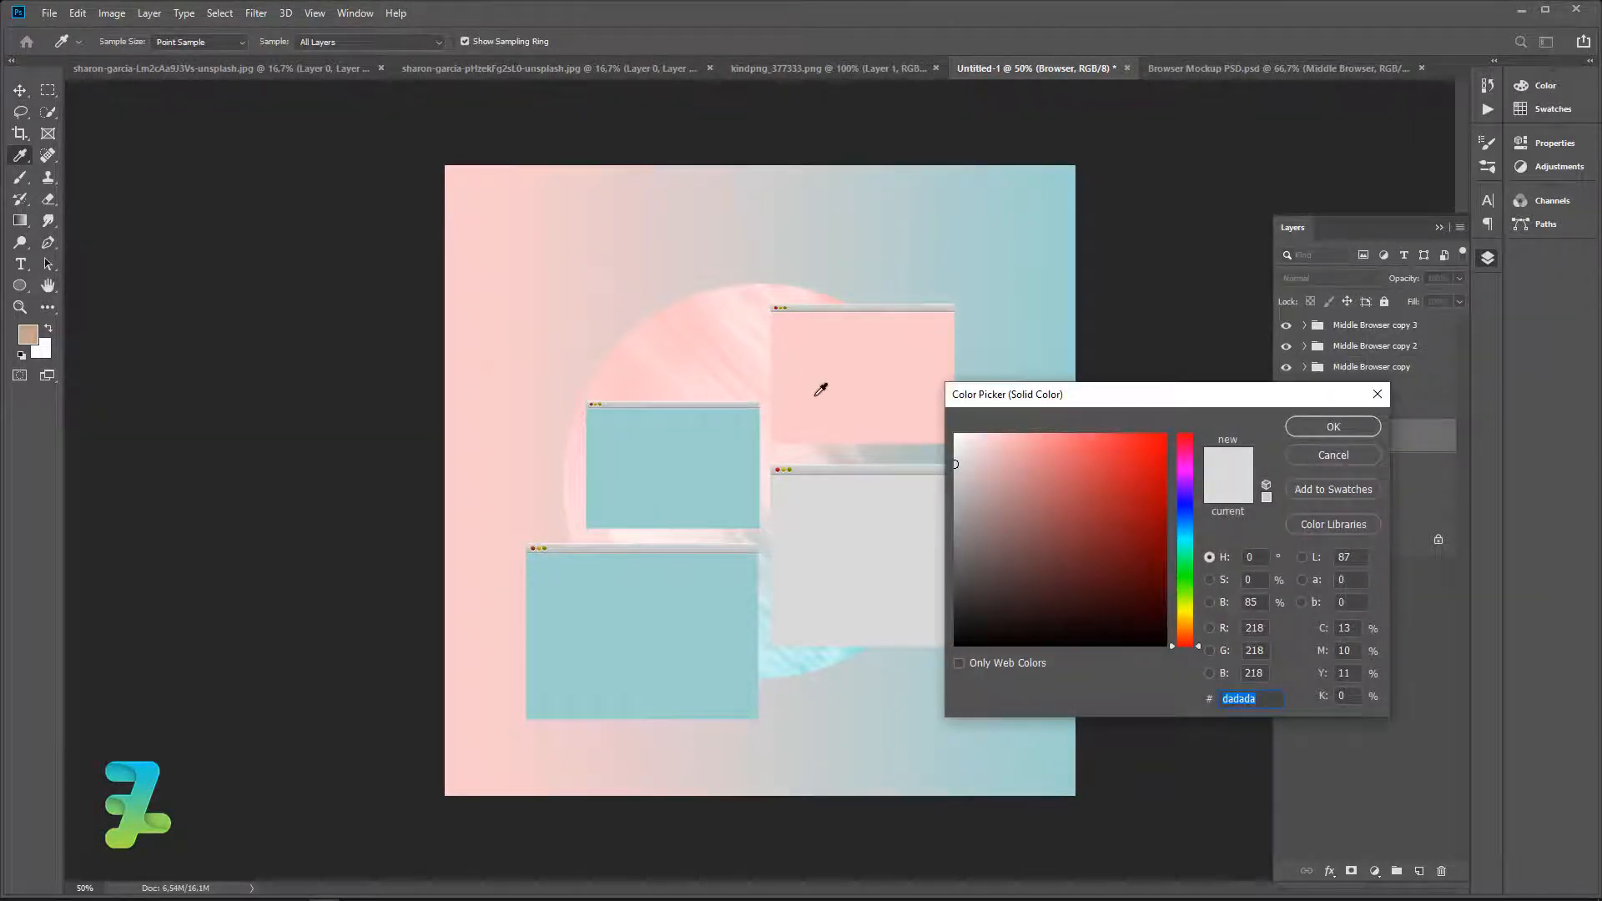
{"action": "left_click", "coordinate": [1331, 427]}
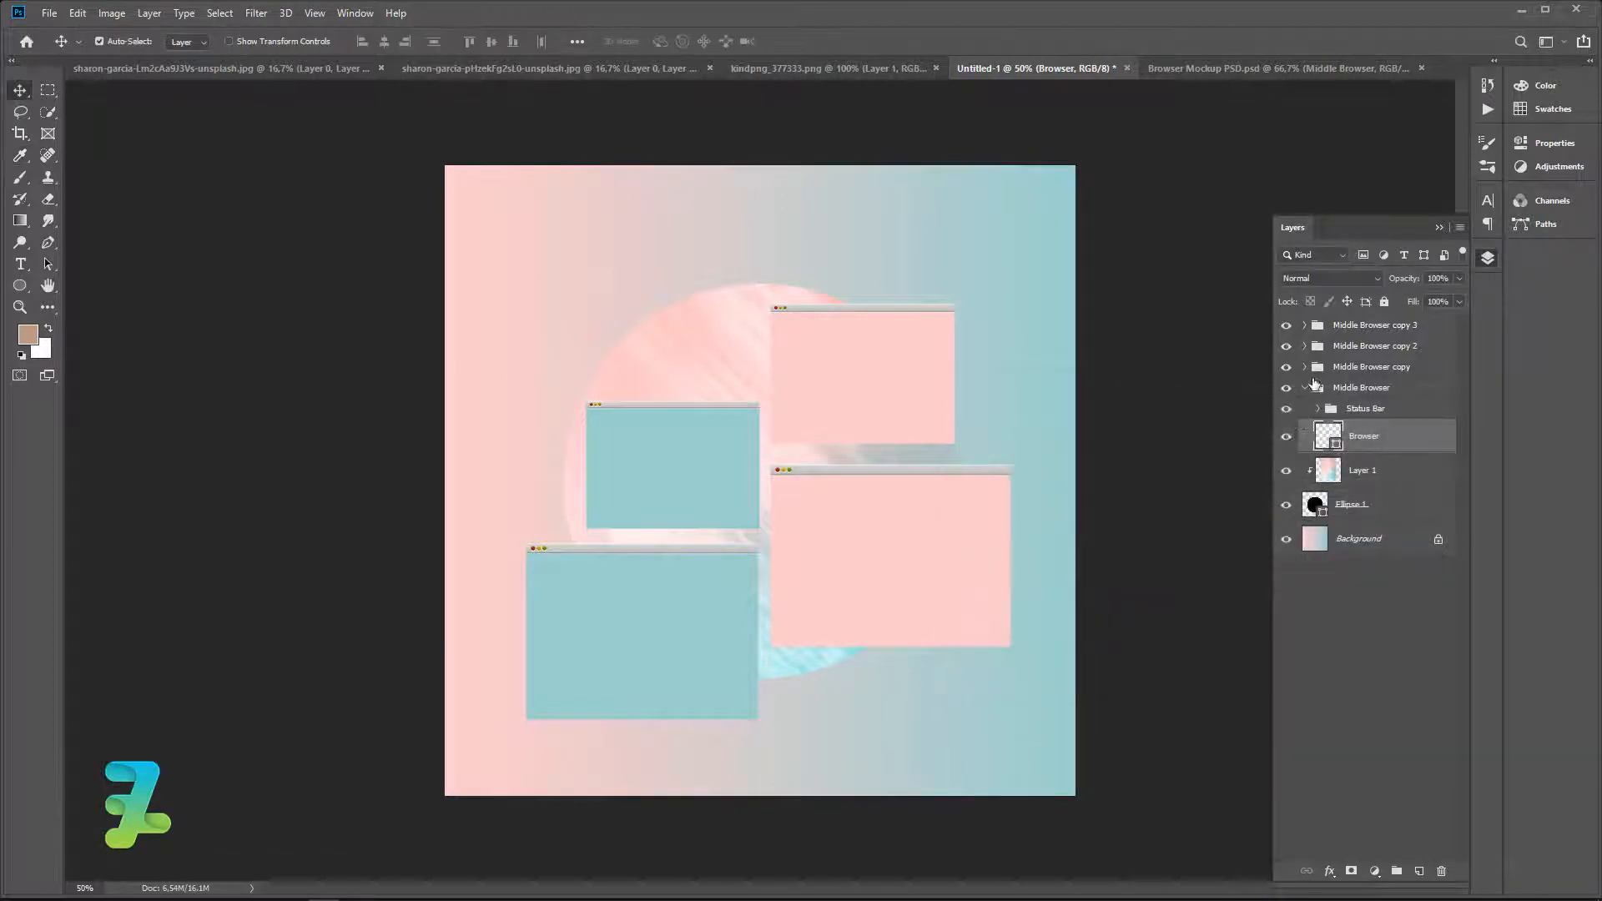
{"action": "left_click", "coordinate": [1307, 388]}
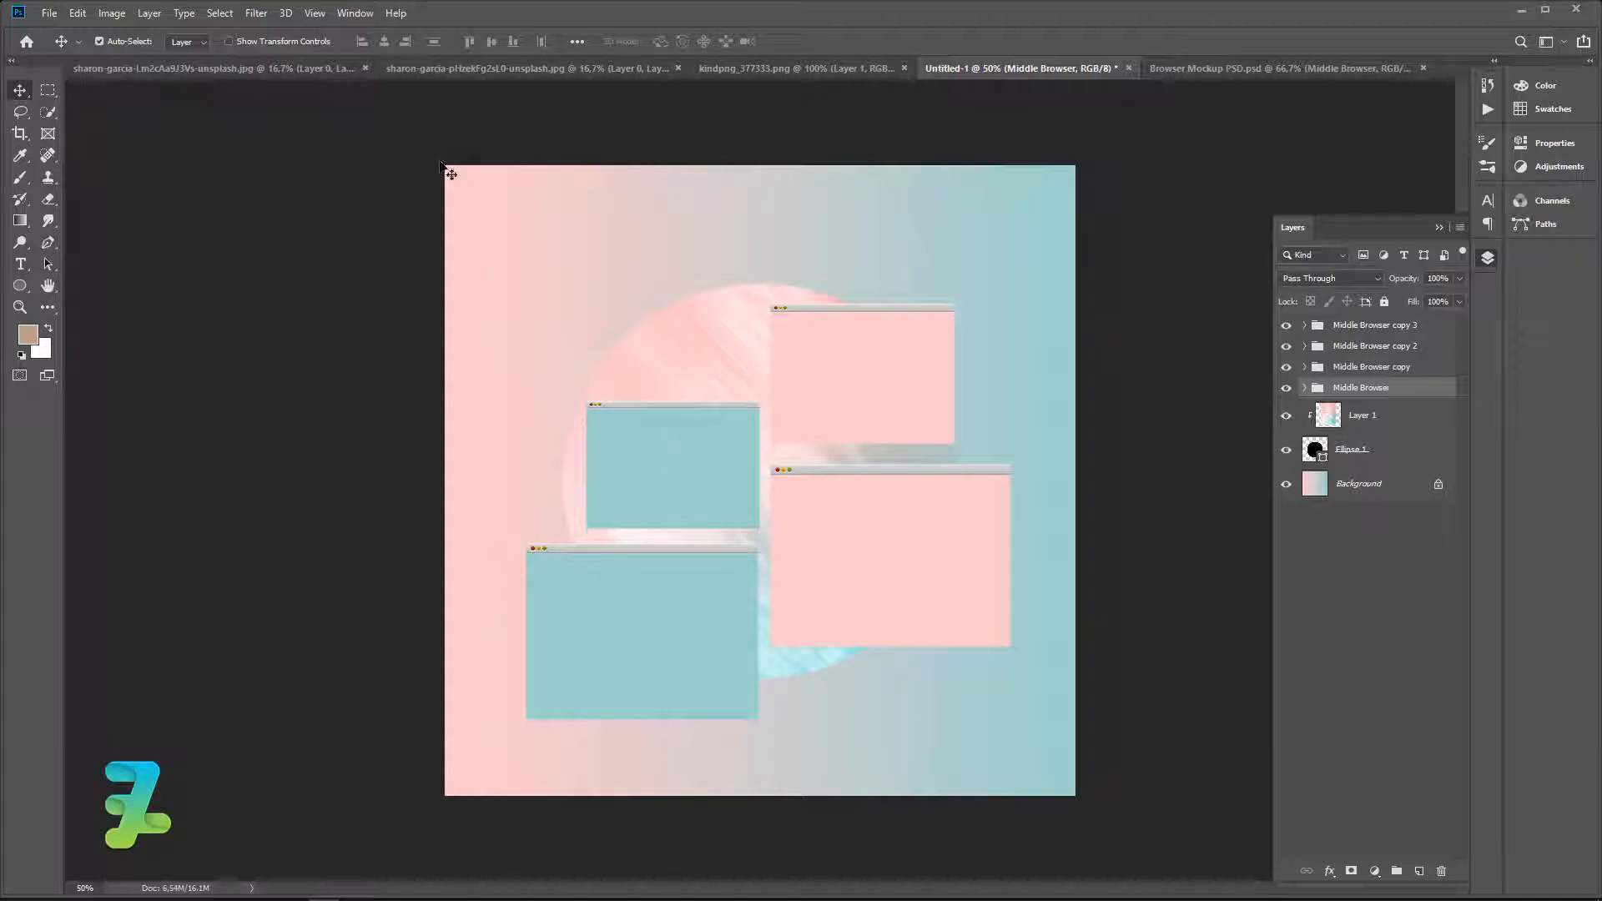
Copy the cut-out man in the floral shirt into the Untitled-1 composition, re-dock his document and return to the composition.
{"action": "left_click", "coordinate": [287, 72]}
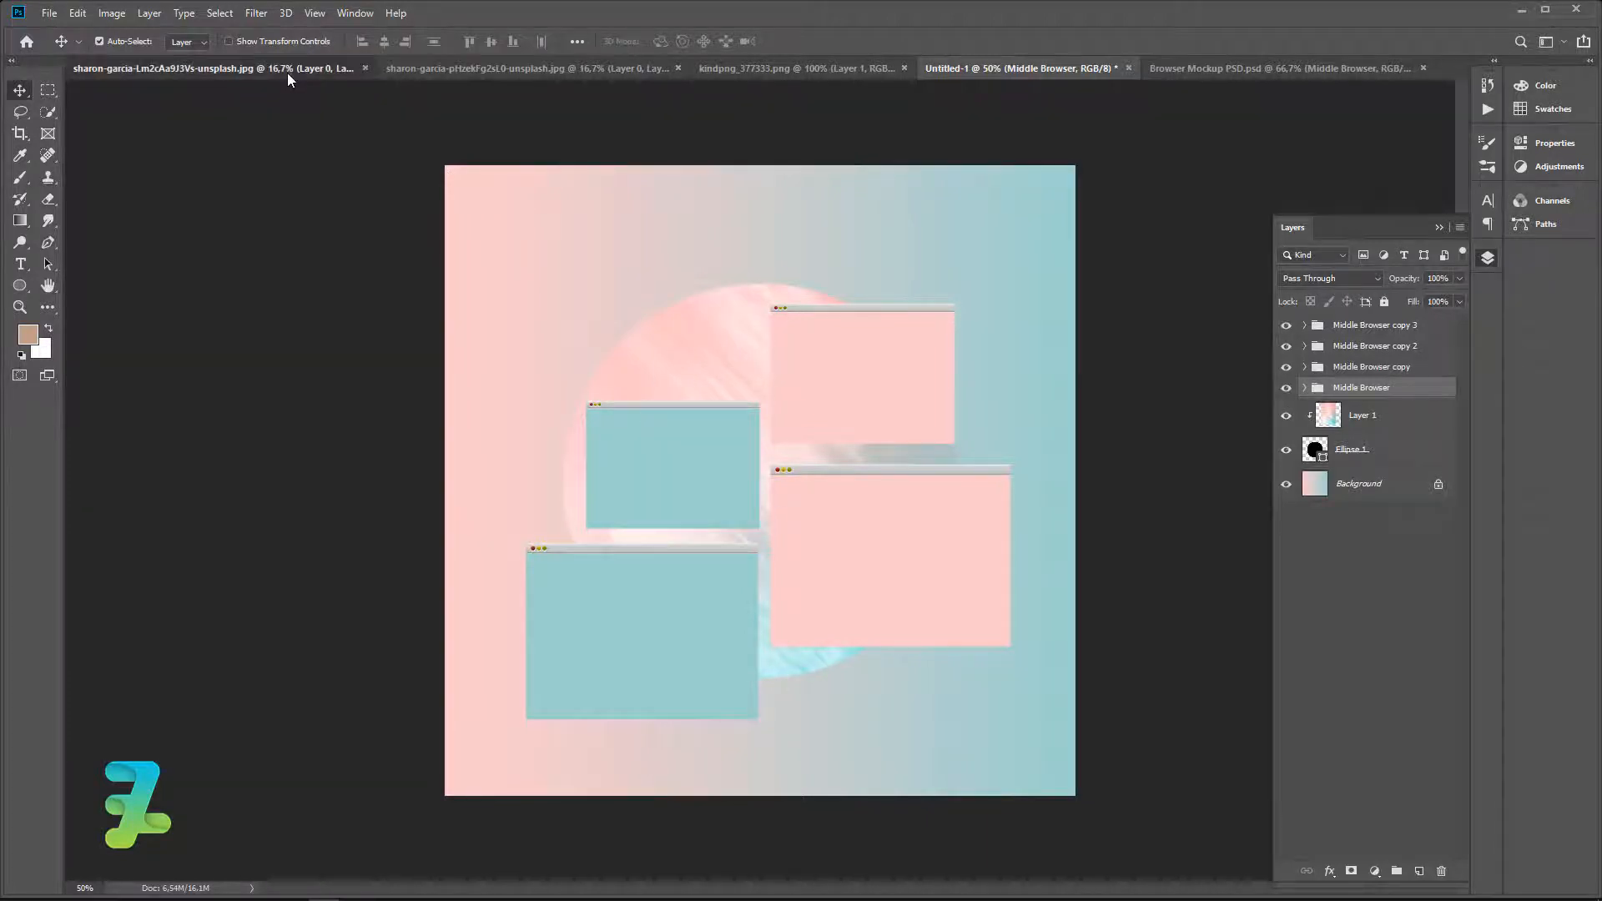
{"action": "right_click", "coordinate": [287, 73]}
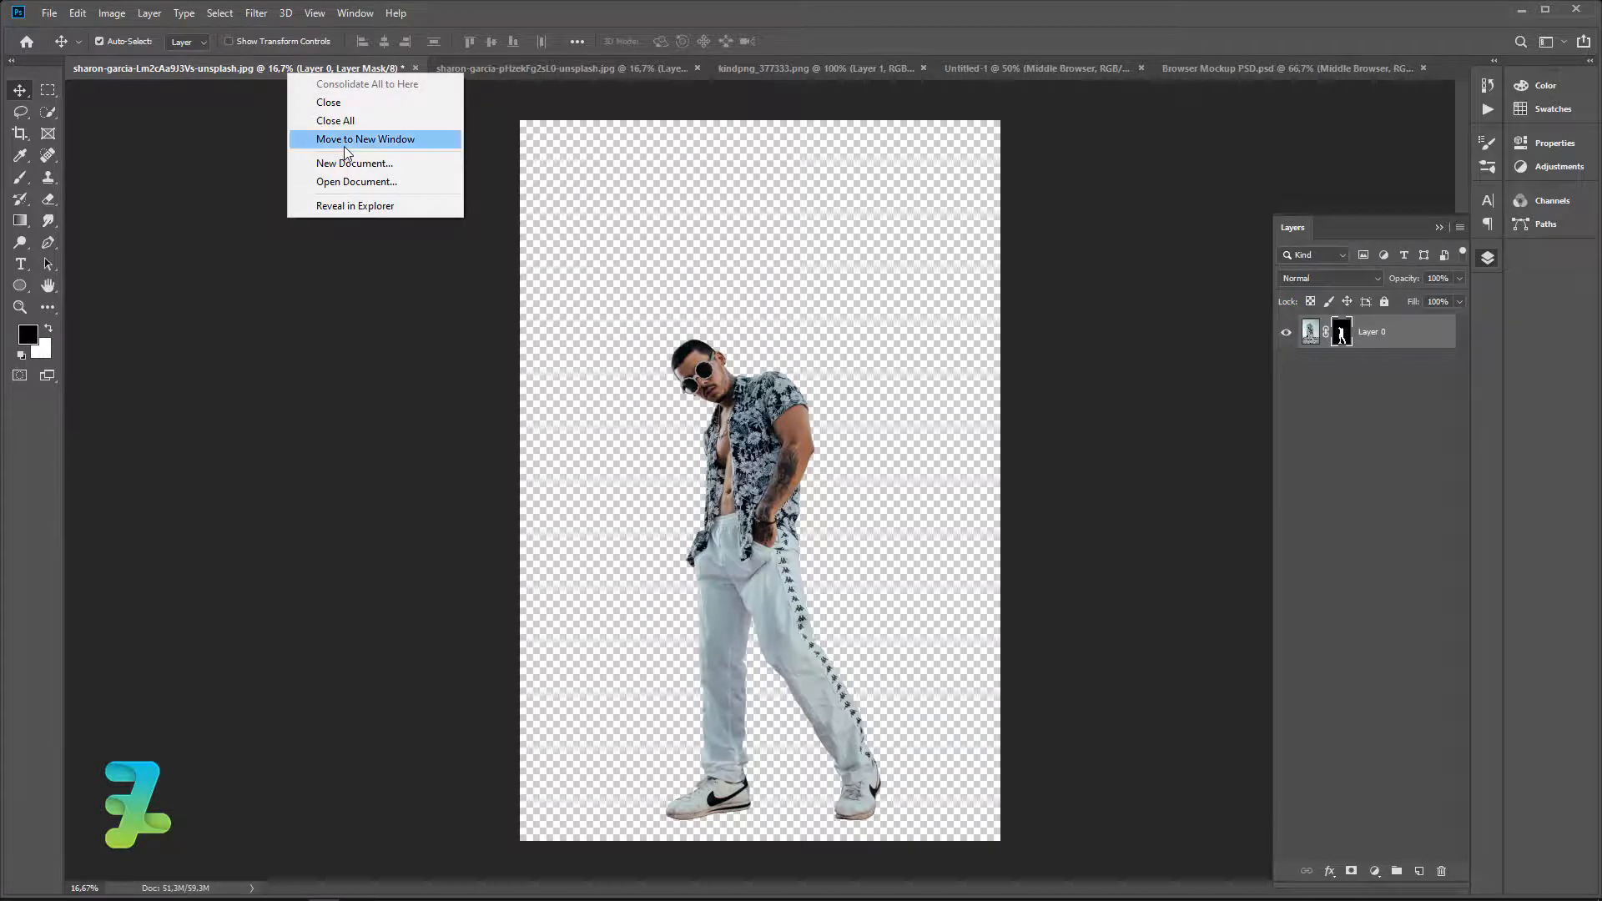
{"action": "left_click", "coordinate": [347, 143]}
{"action": "left_click_drag", "start_coordinate": [1325, 330], "coordinate": [813, 334]}
{"action": "left_click_drag", "start_coordinate": [202, 65], "coordinate": [1171, 67]}
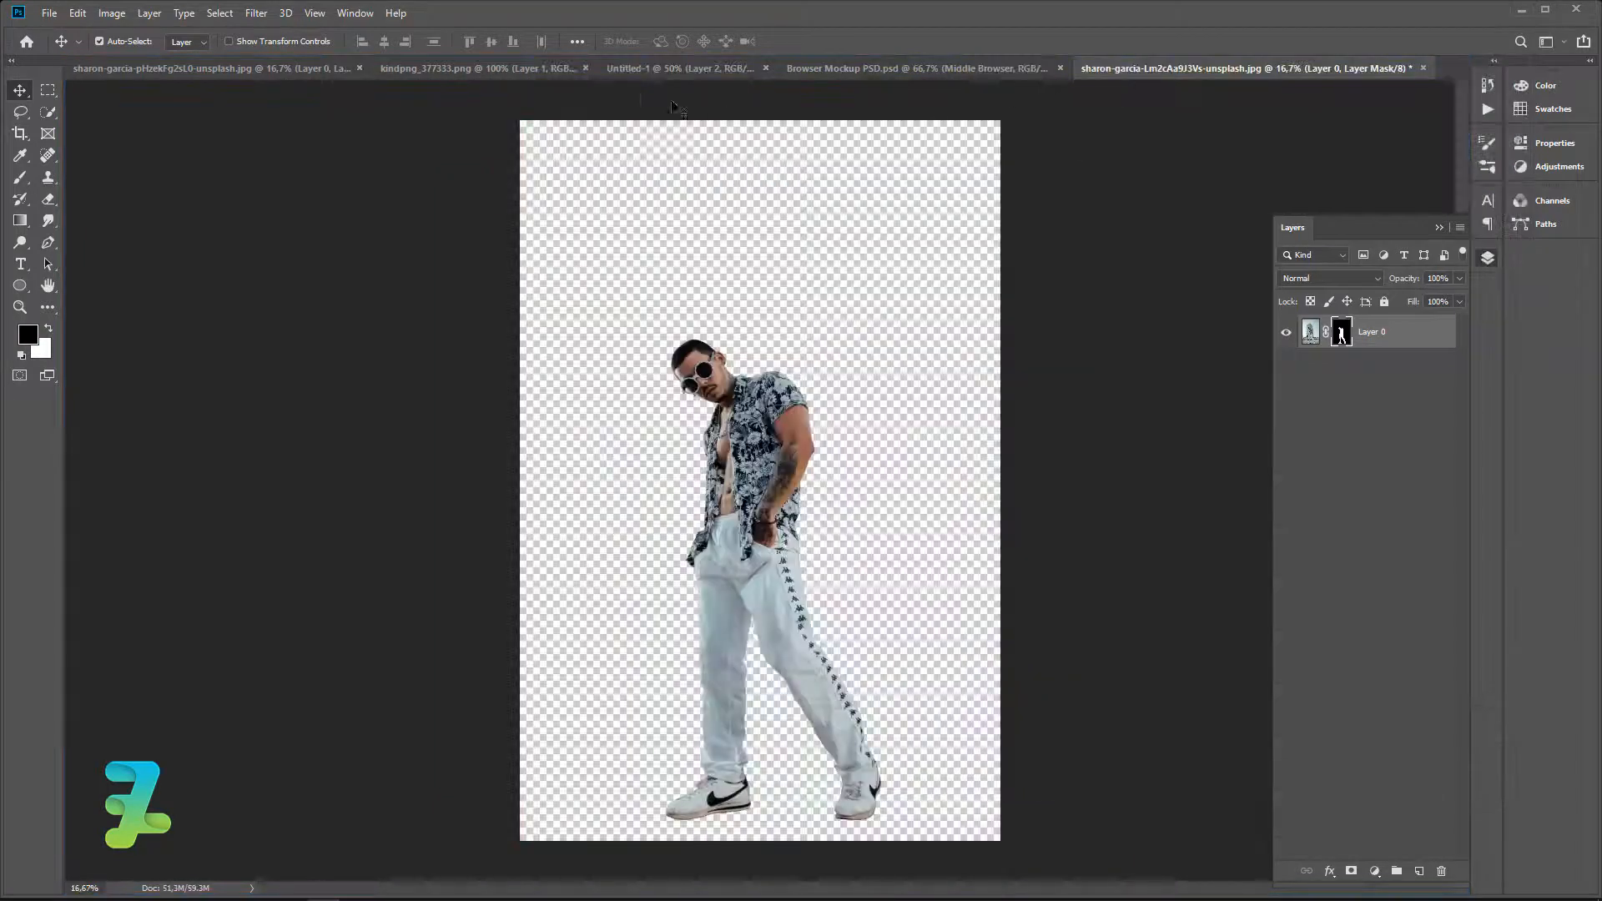
{"action": "left_click", "coordinate": [636, 74]}
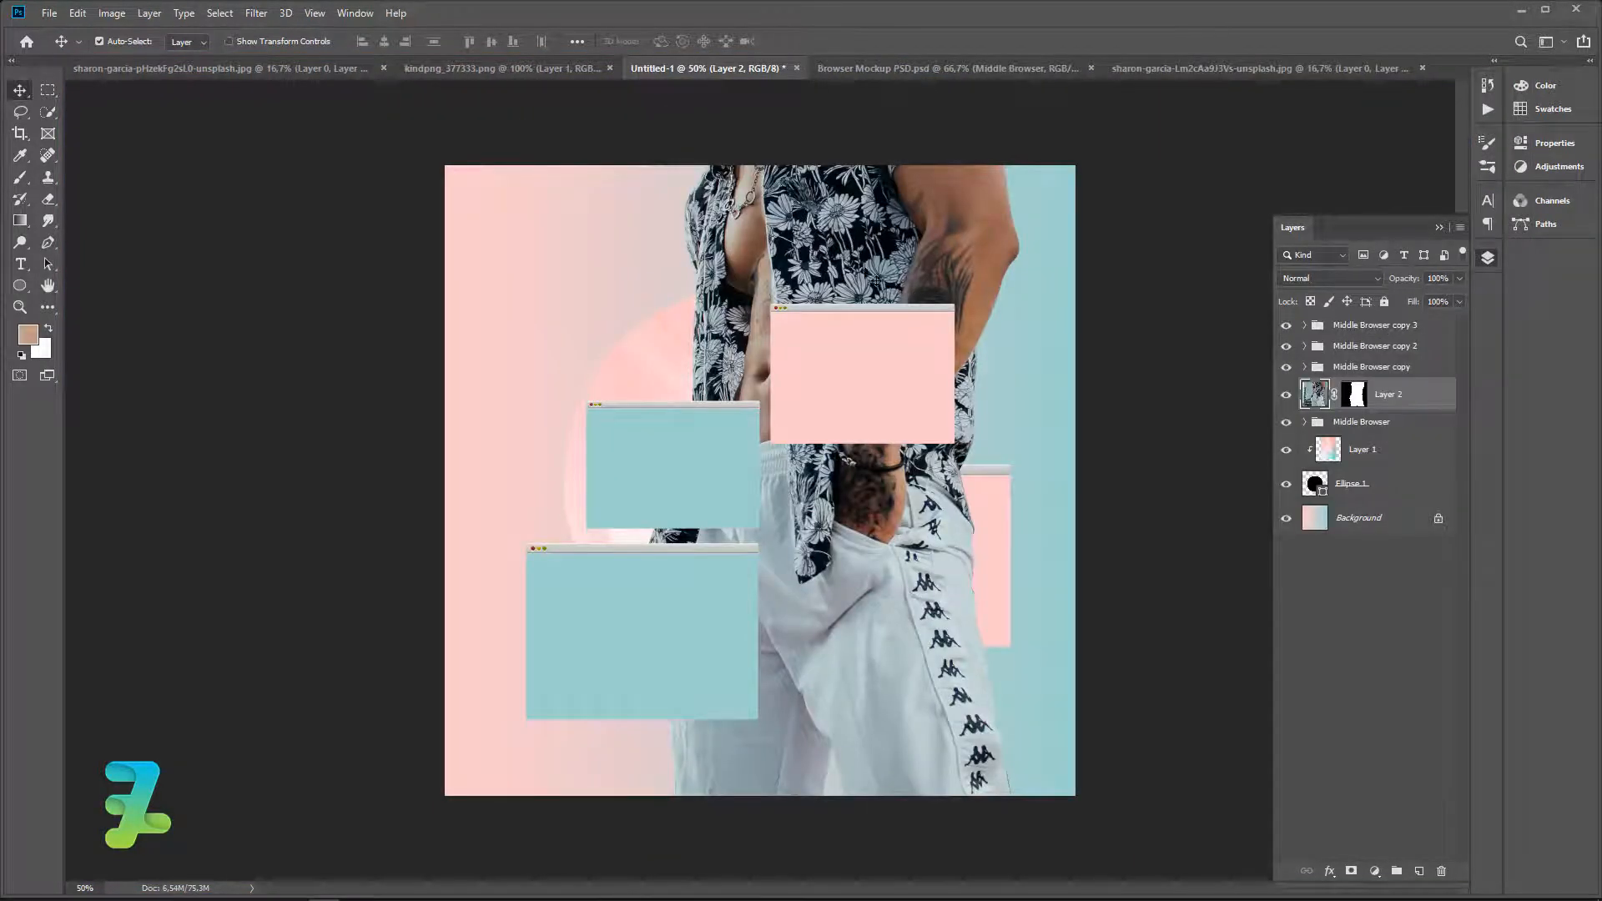
Clip Layer 2 to the Browser shape in the Middle Browser group and position the man's floral-shirted torso inside that window.
{"action": "left_click_drag", "start_coordinate": [792, 251], "coordinate": [893, 396]}
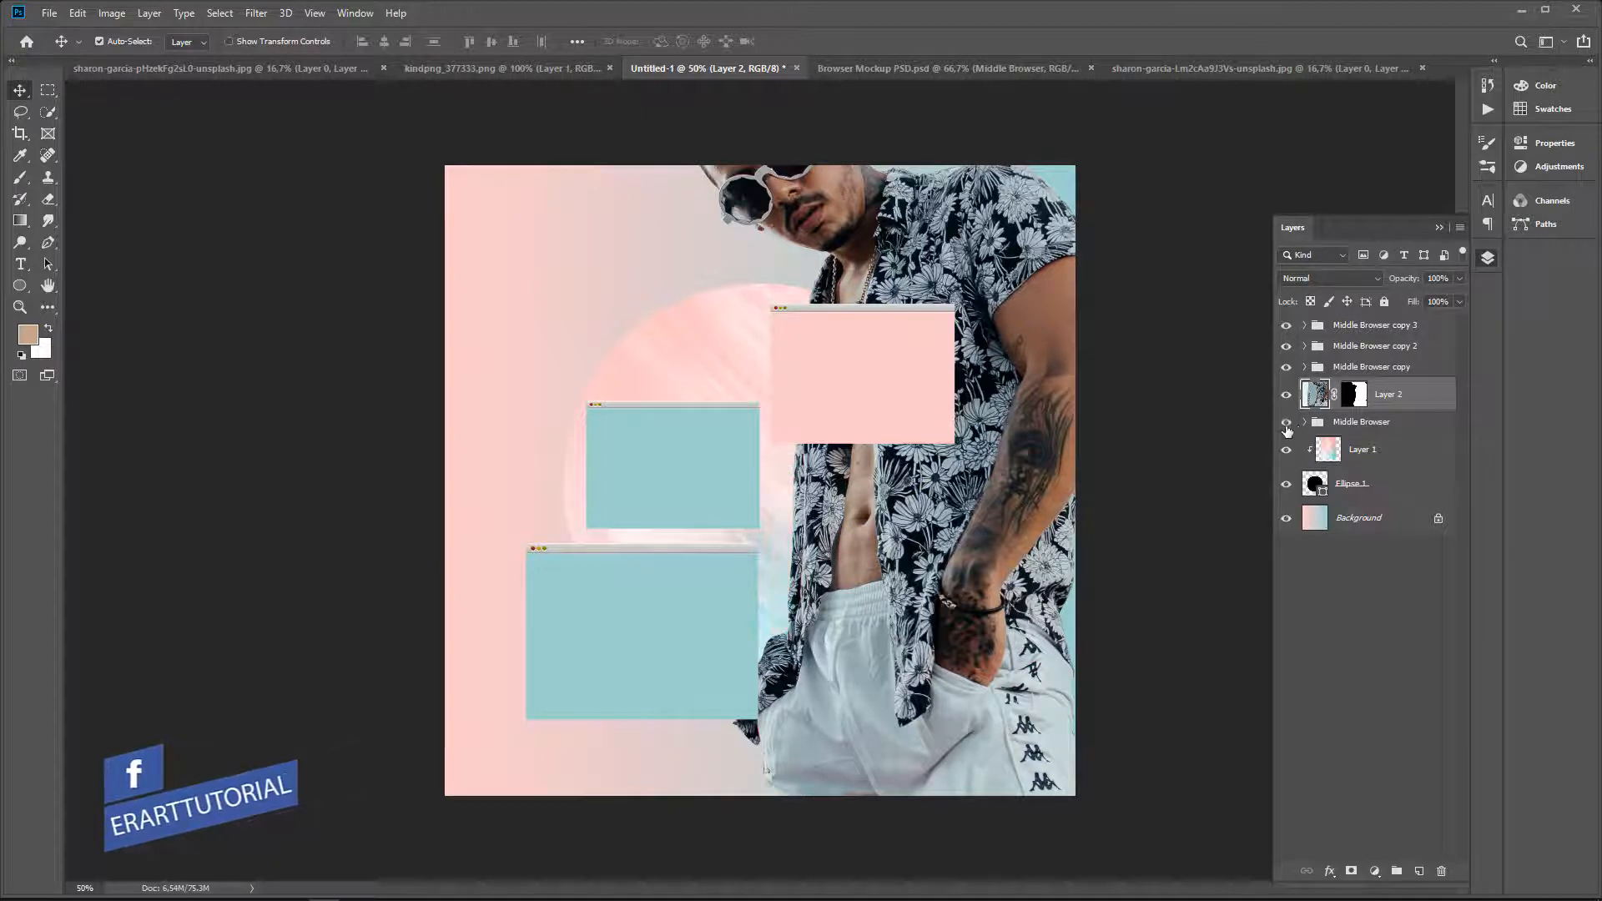
{"action": "left_click", "coordinate": [1285, 423]}
{"action": "left_click", "coordinate": [1305, 422]}
{"action": "left_click_drag", "start_coordinate": [1312, 403], "coordinate": [1318, 453]}
{"action": "right_click", "coordinate": [1368, 435]}
{"action": "left_click", "coordinate": [1285, 517]}
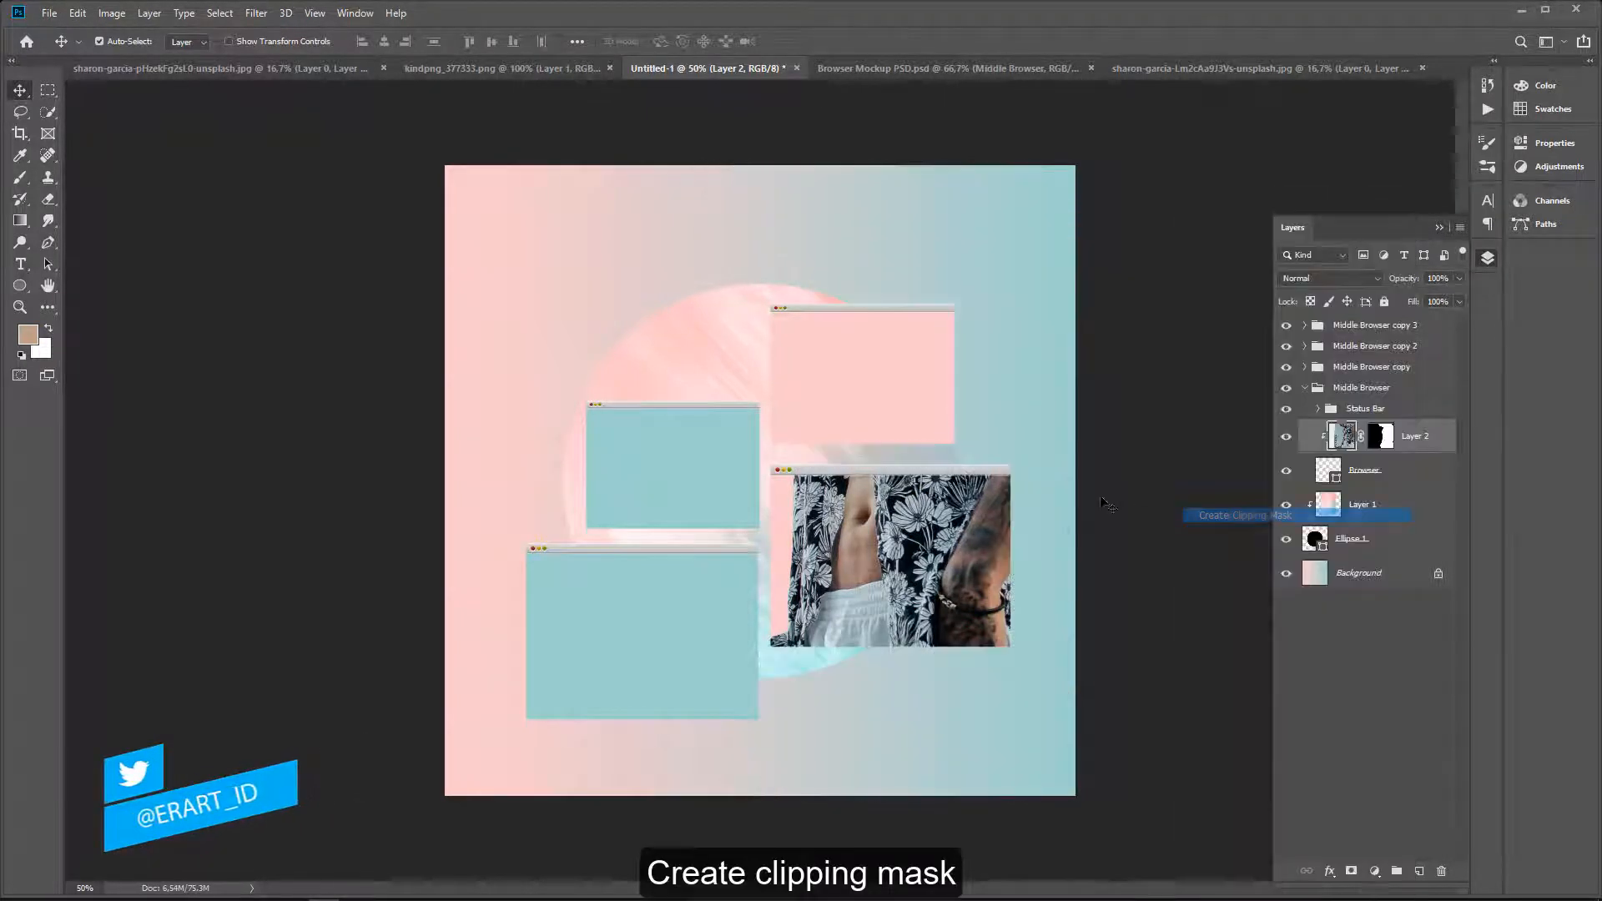
{"action": "left_click_drag", "start_coordinate": [960, 555], "coordinate": [943, 504]}
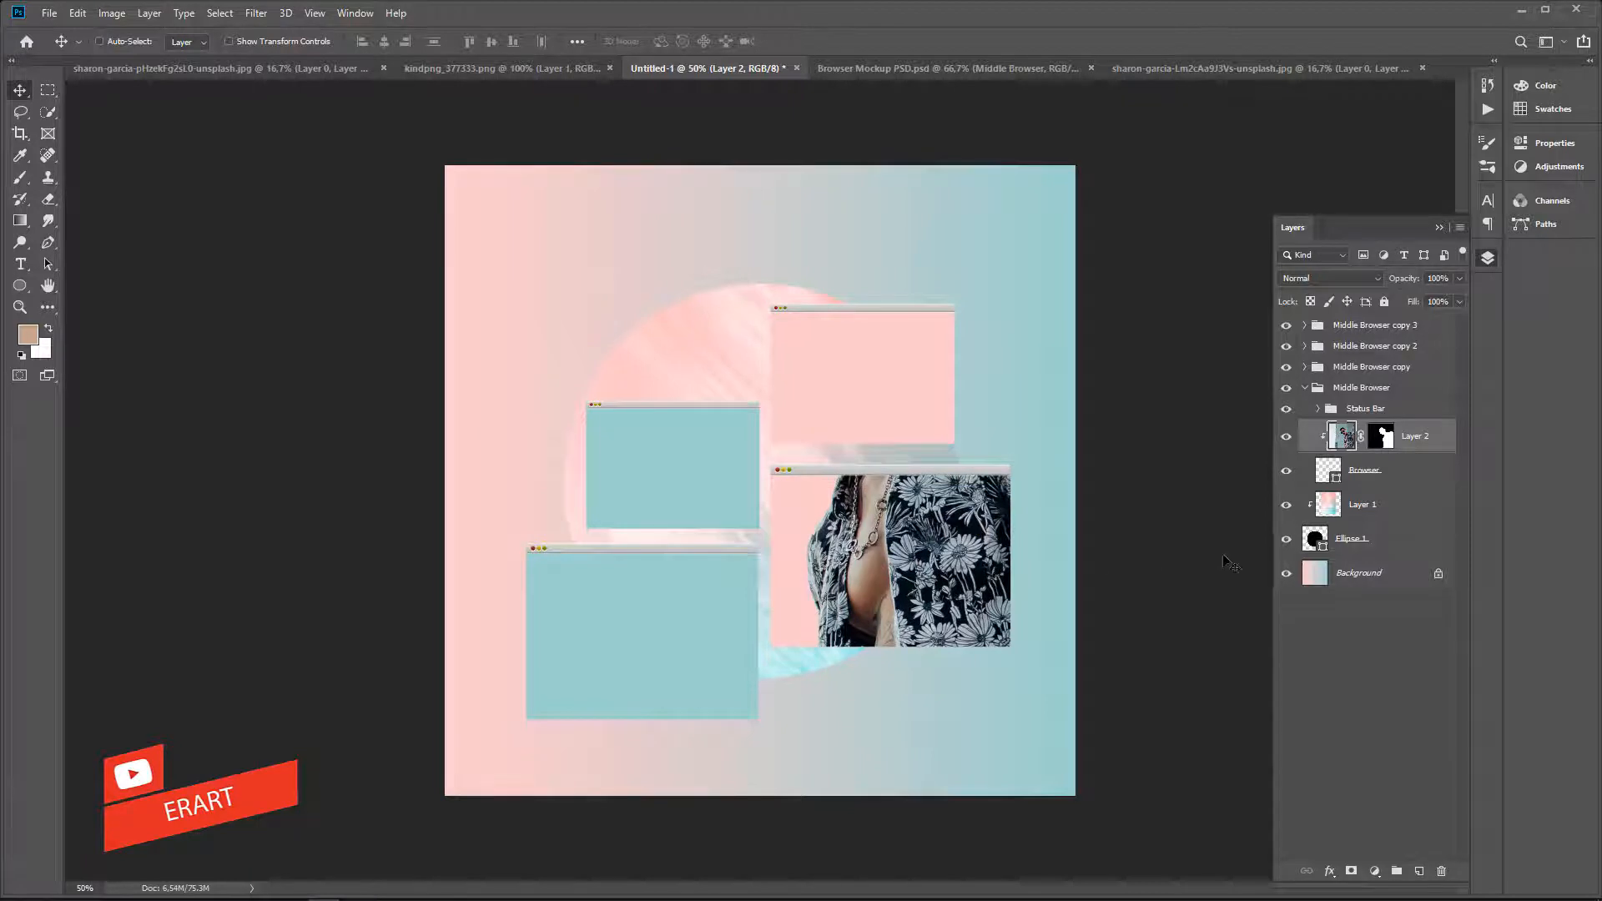
{"action": "left_click_drag", "start_coordinate": [841, 560], "coordinate": [942, 611]}
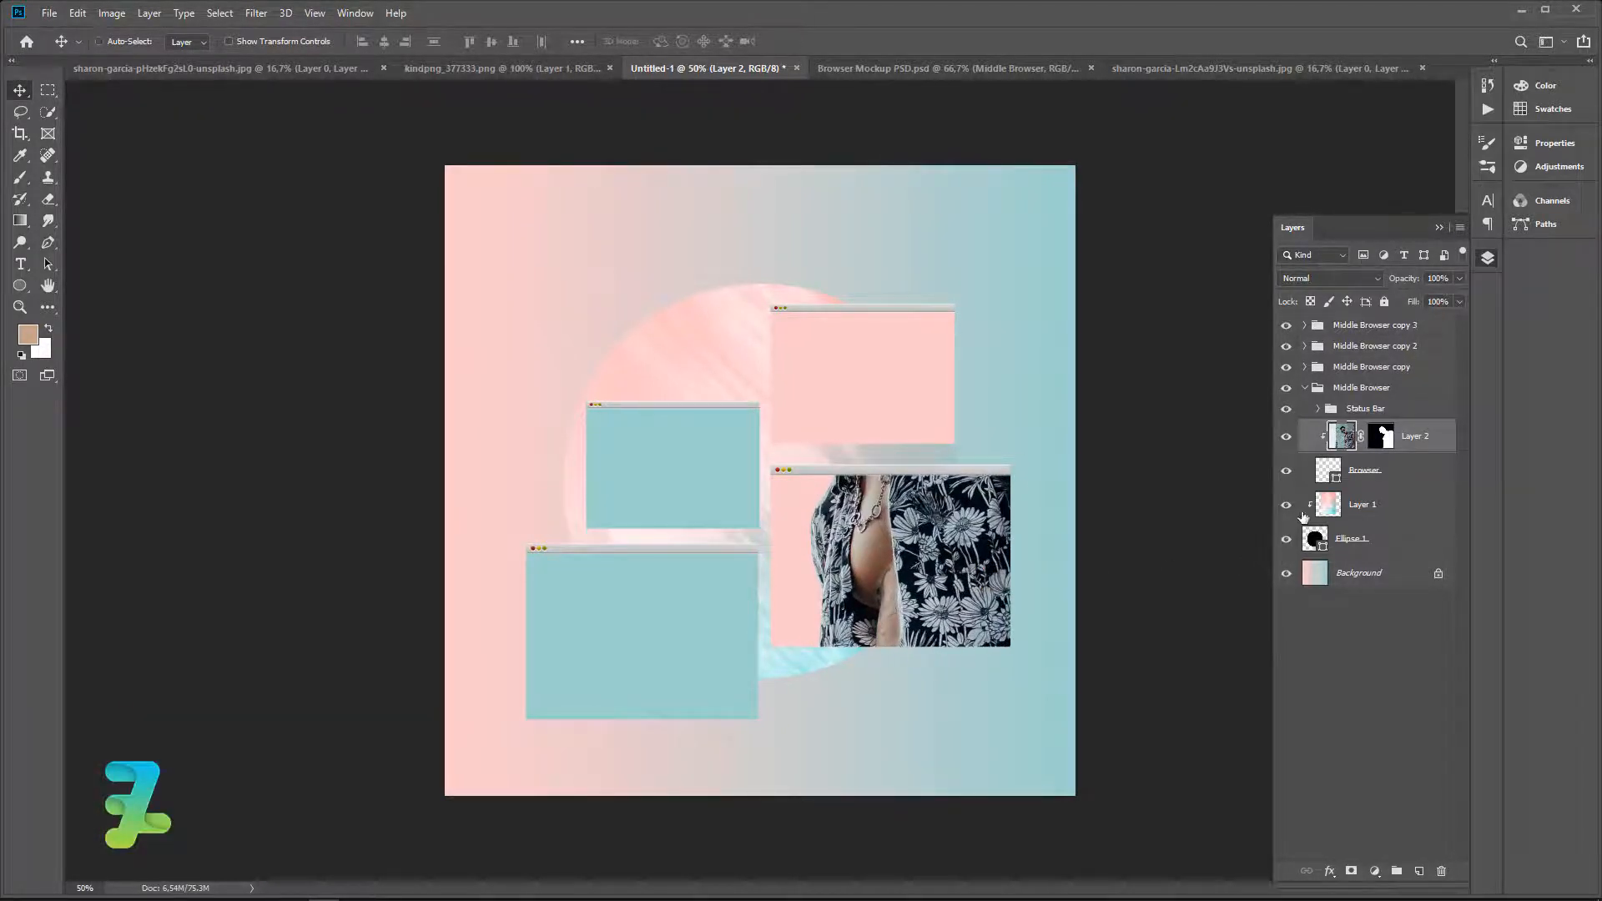
Duplicate Layer 2, place the copy above the Browser shape in the Middle Browser copy group, and clip it to that shape.
{"action": "key", "text": "ctrl+j"}
{"action": "left_click_drag", "start_coordinate": [1329, 437], "coordinate": [1358, 370]}
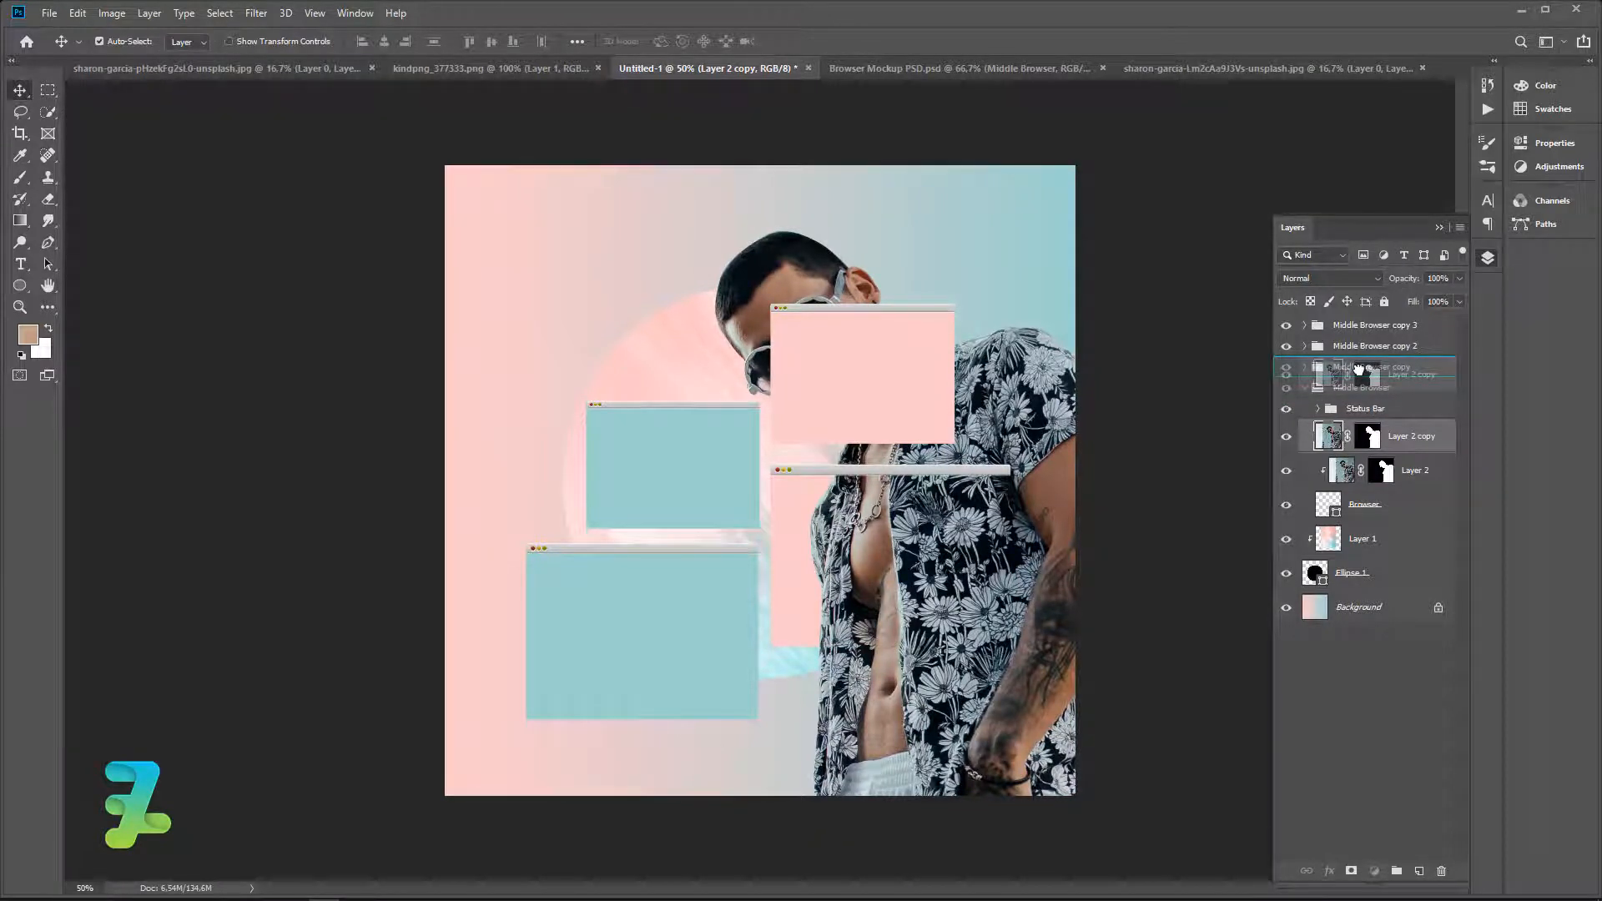
{"action": "left_click_drag", "start_coordinate": [1358, 369], "coordinate": [1360, 368]}
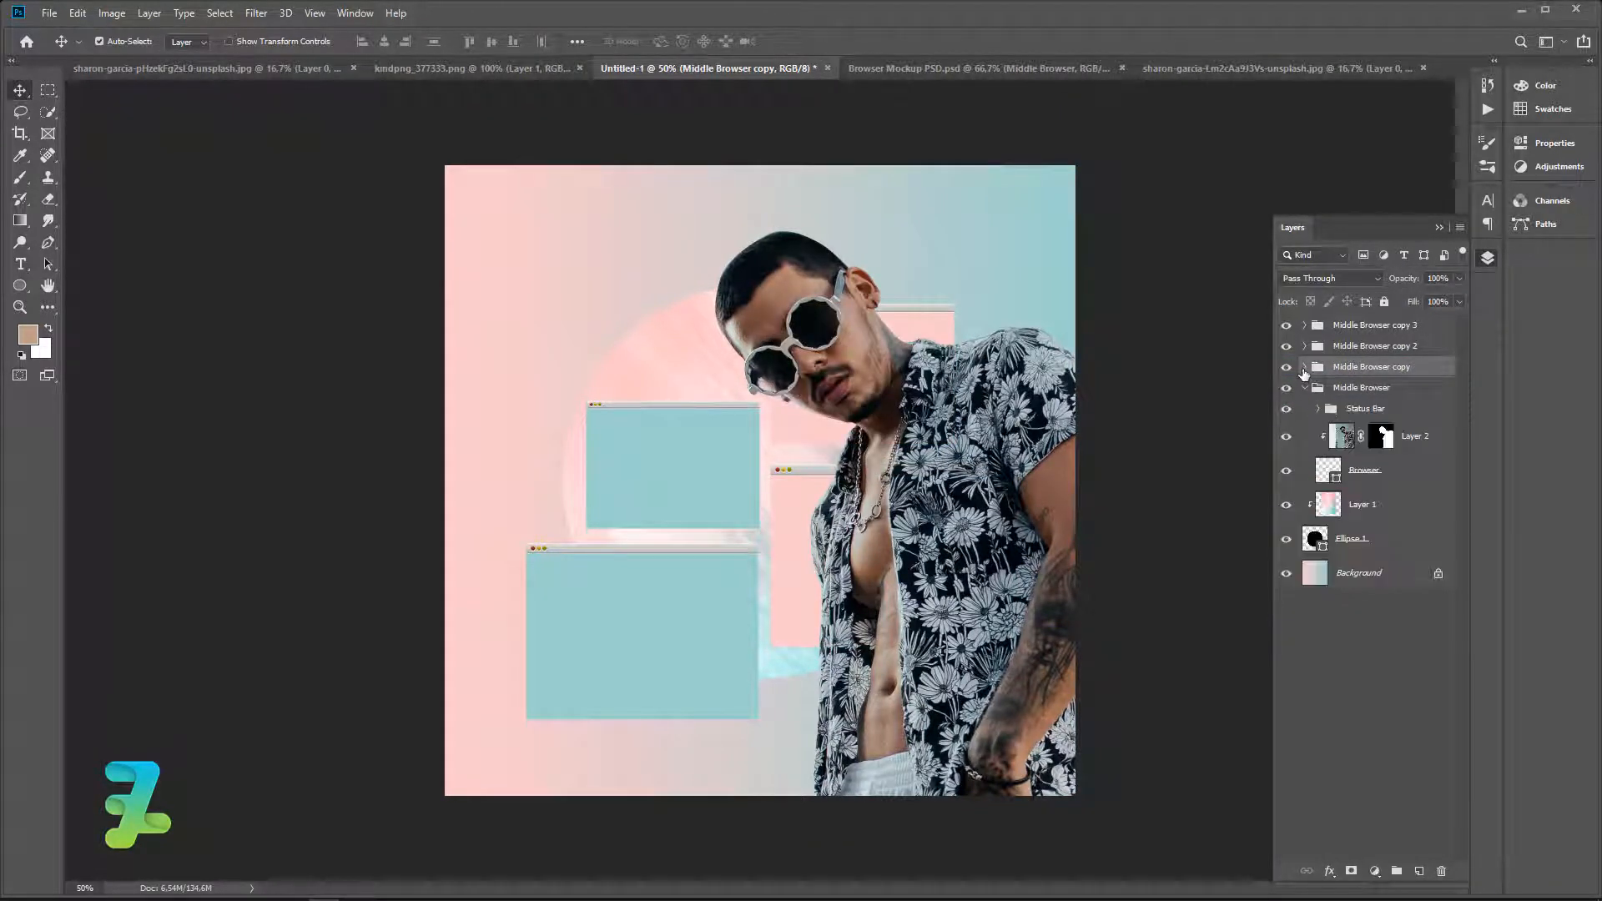
{"action": "left_click", "coordinate": [1308, 387]}
{"action": "left_click", "coordinate": [1305, 366]}
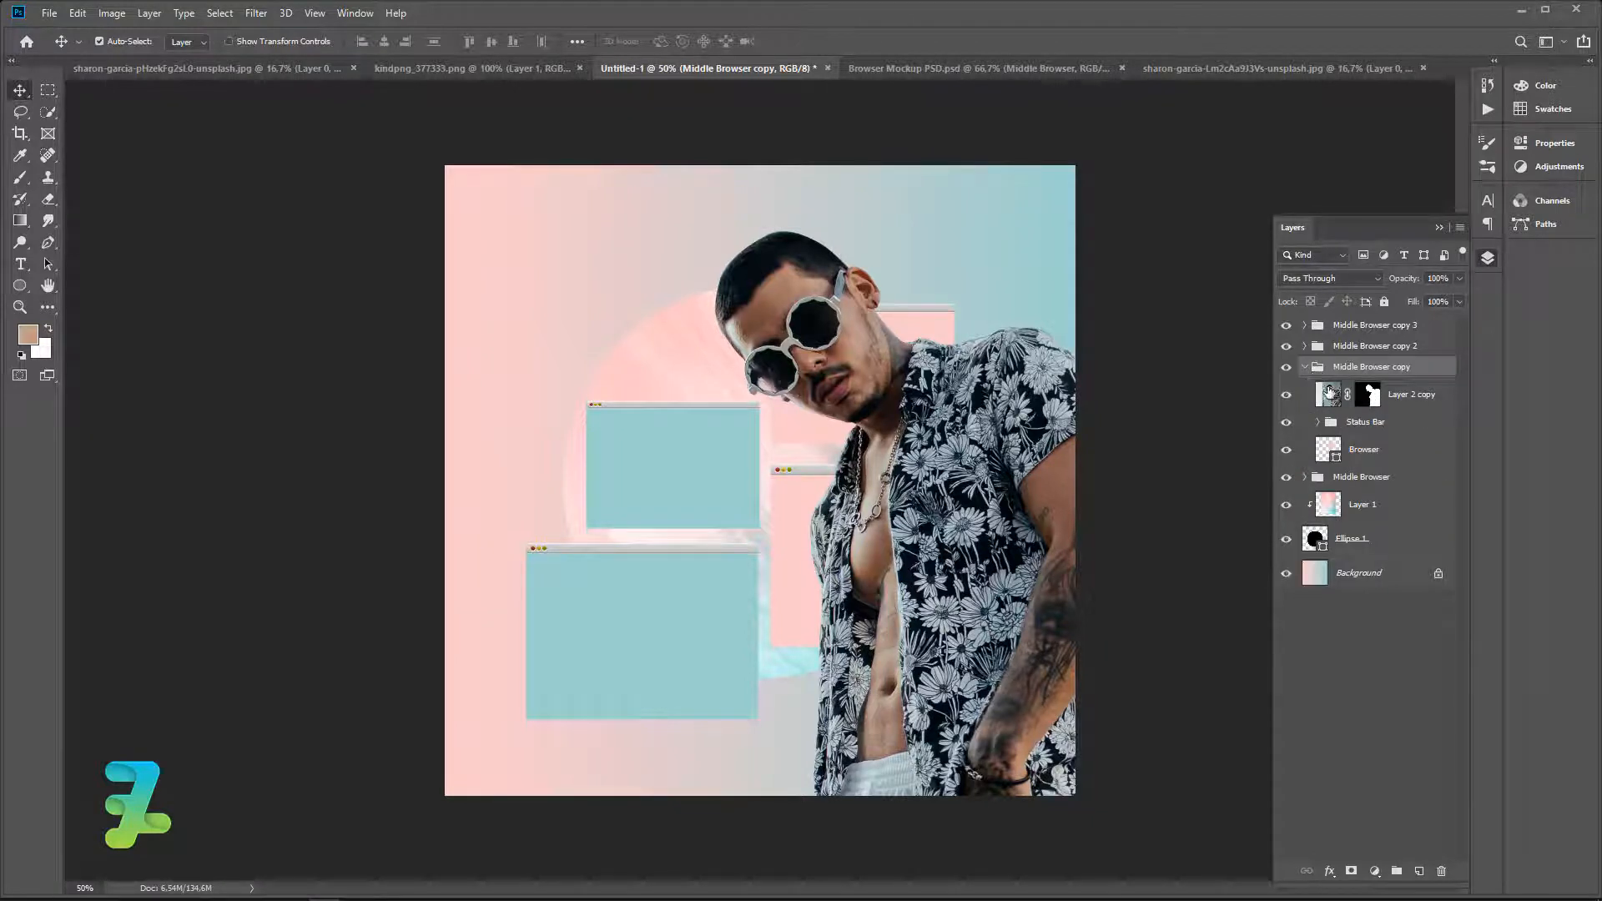
{"action": "left_click_drag", "start_coordinate": [1329, 394], "coordinate": [1334, 443]}
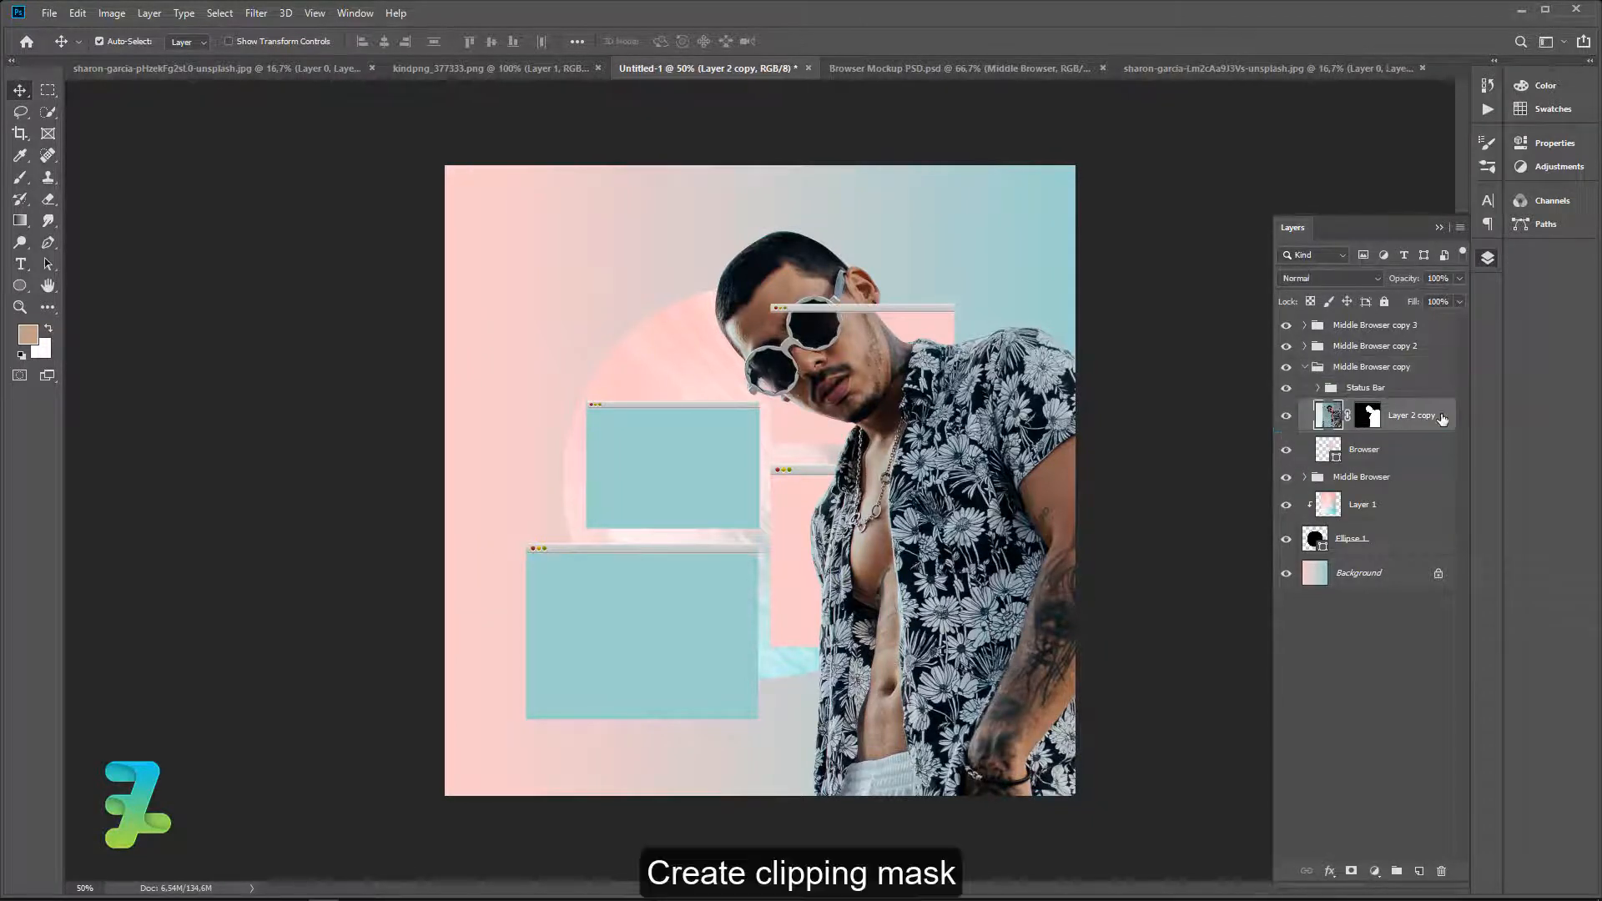
{"action": "right_click", "coordinate": [1331, 477]}
{"action": "left_click", "coordinate": [1323, 516]}
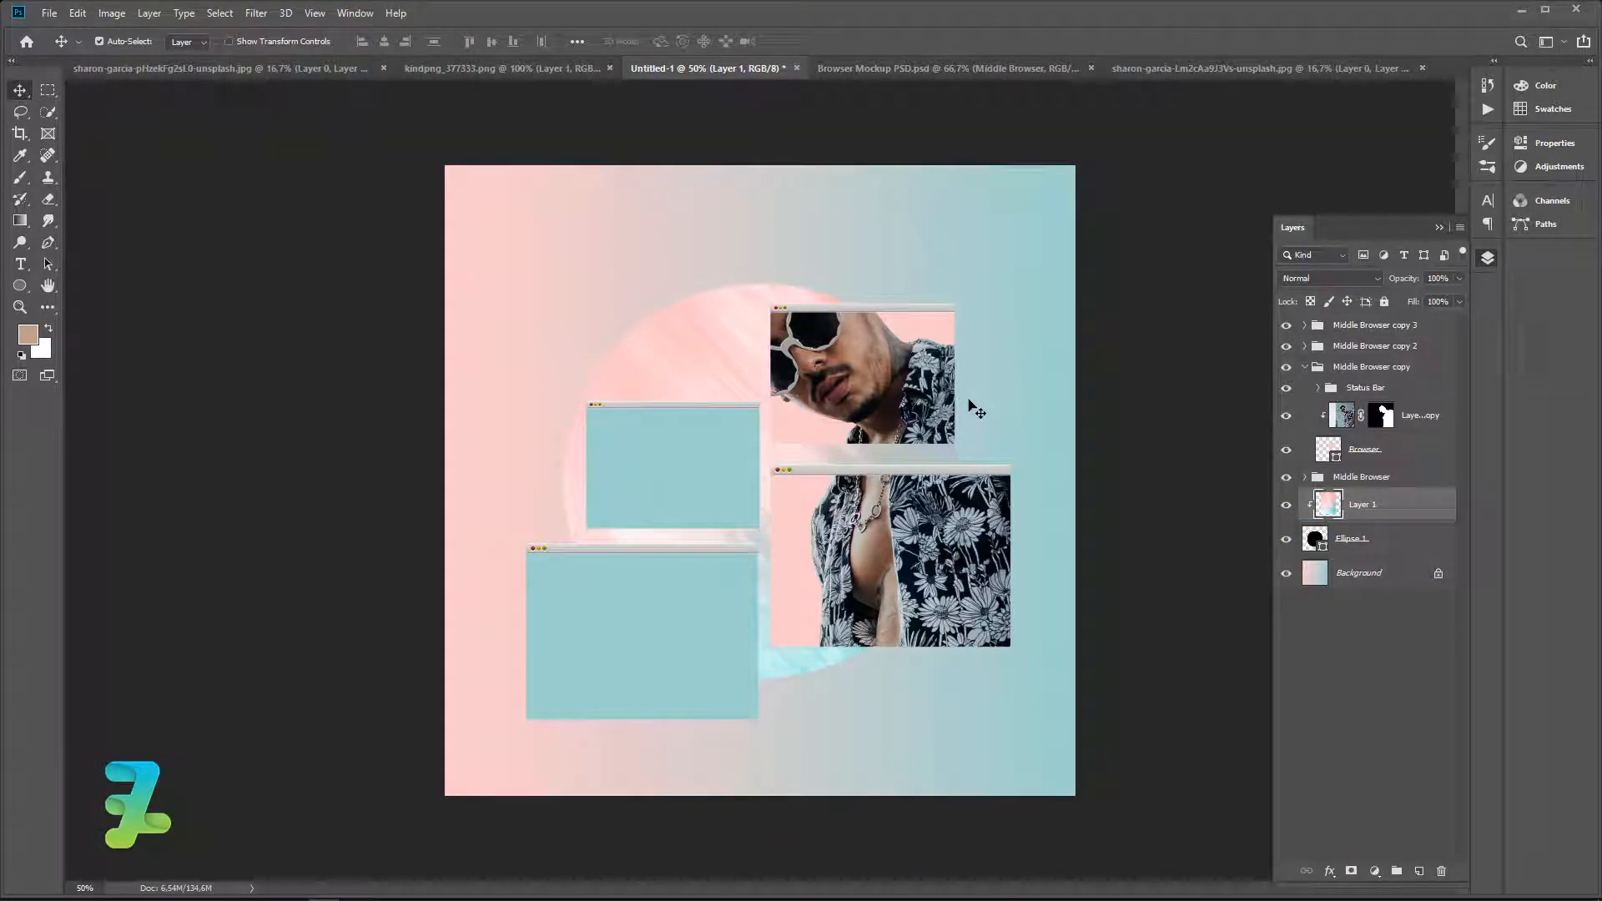
Shift the clipped Layer 2 copy slightly down so the face and sunglasses sit inside the upper-right browser window.
{"action": "left_click_drag", "start_coordinate": [969, 404], "coordinate": [935, 380]}
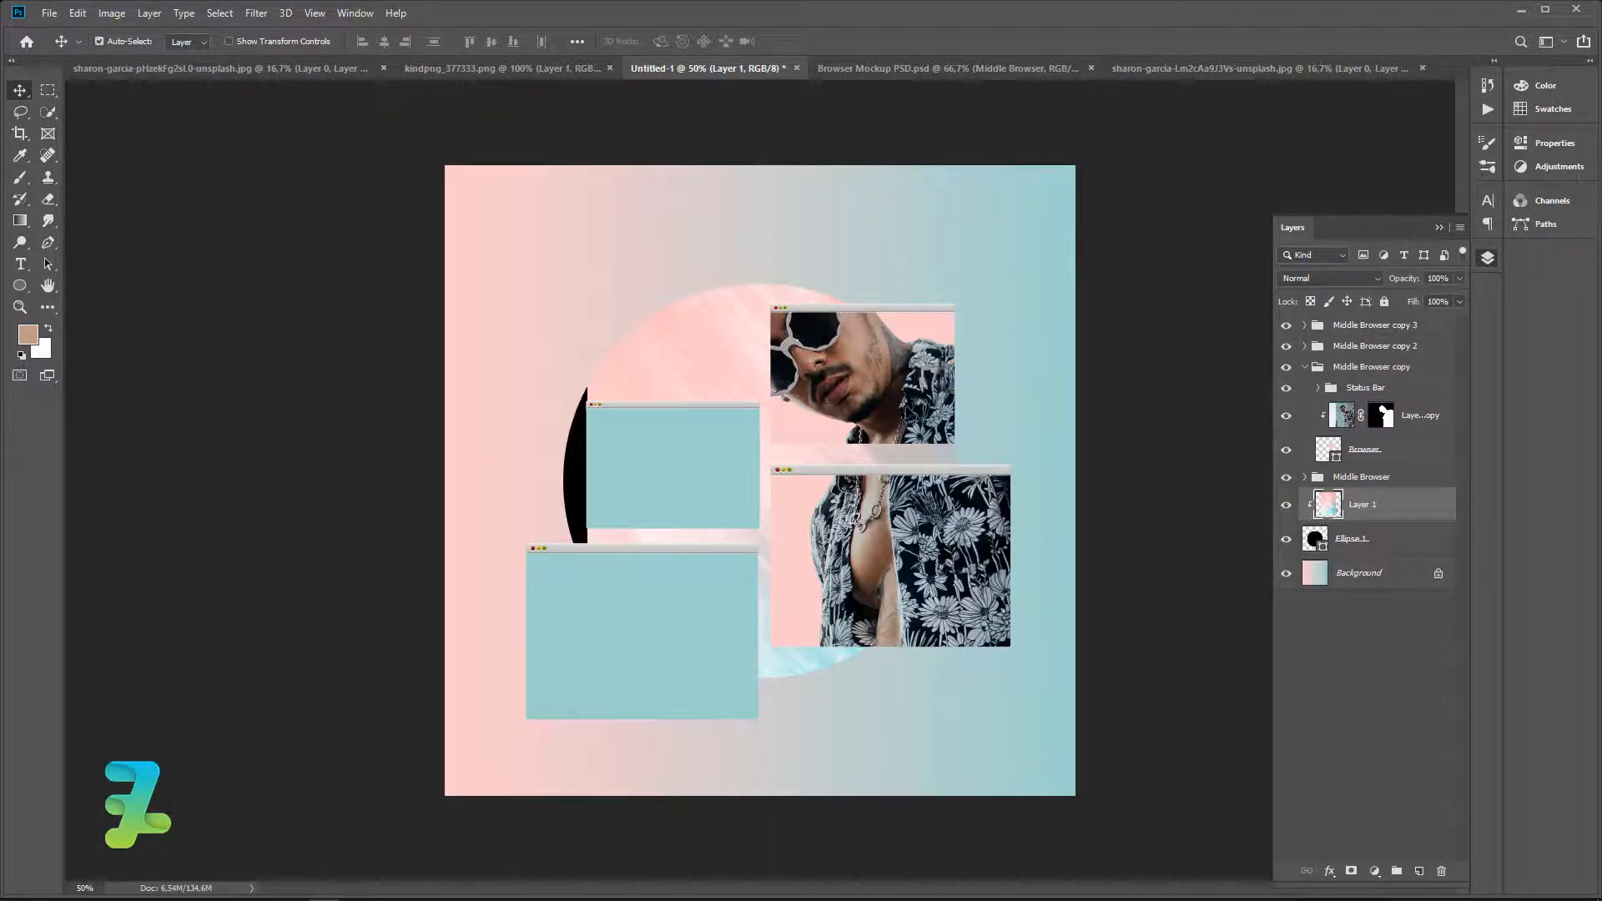
{"action": "double_click", "coordinate": [1351, 421]}
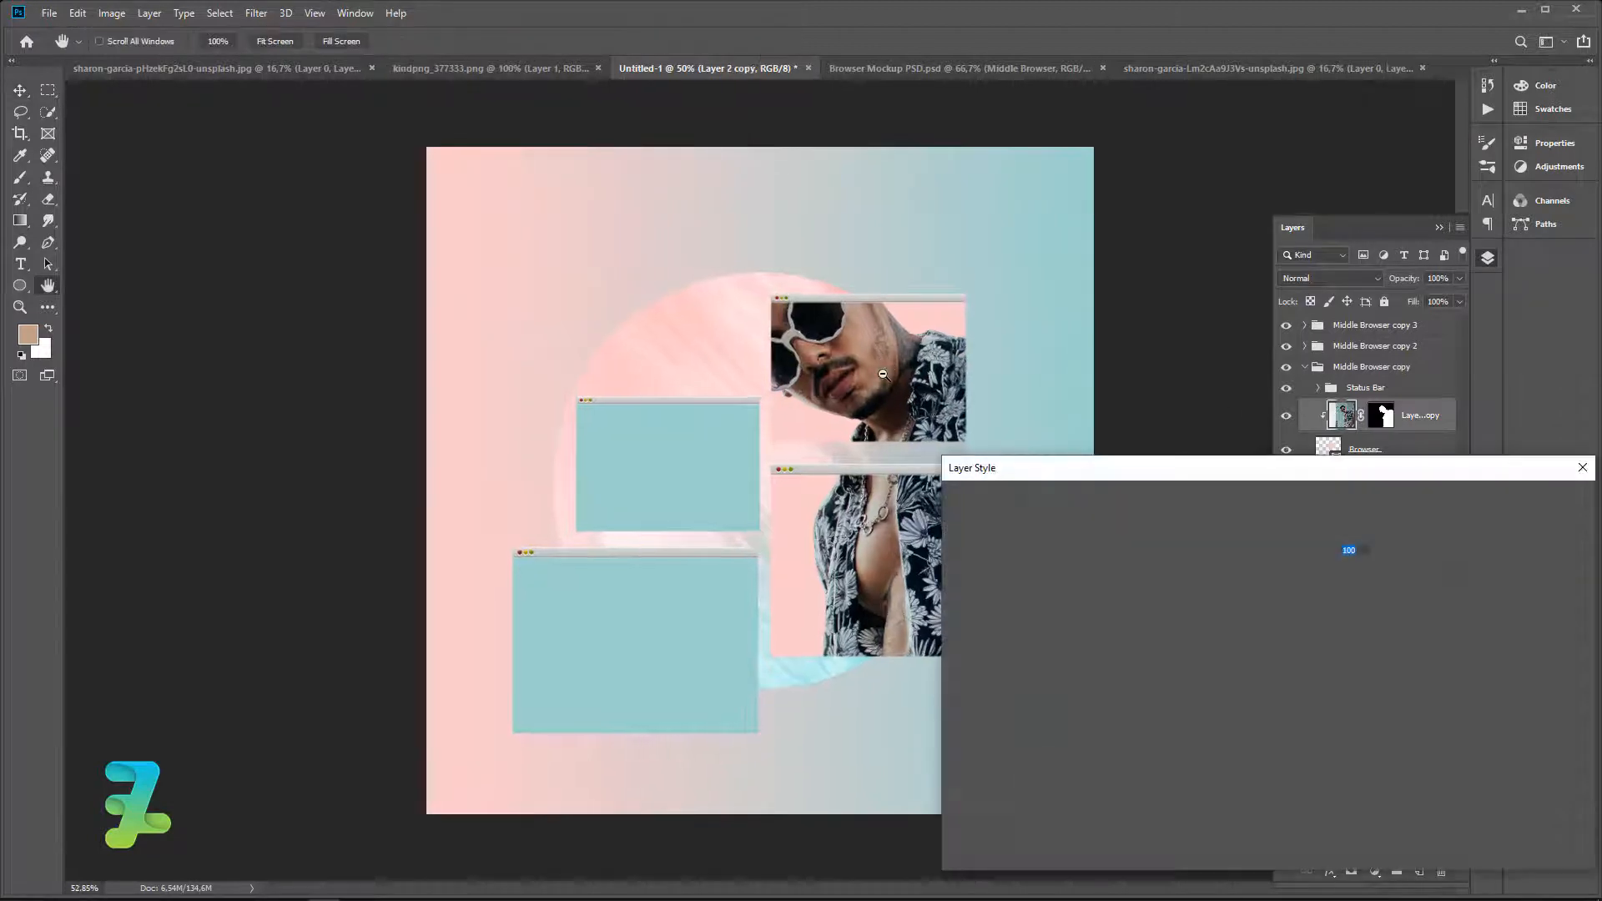
{"action": "left_click", "coordinate": [1532, 532]}
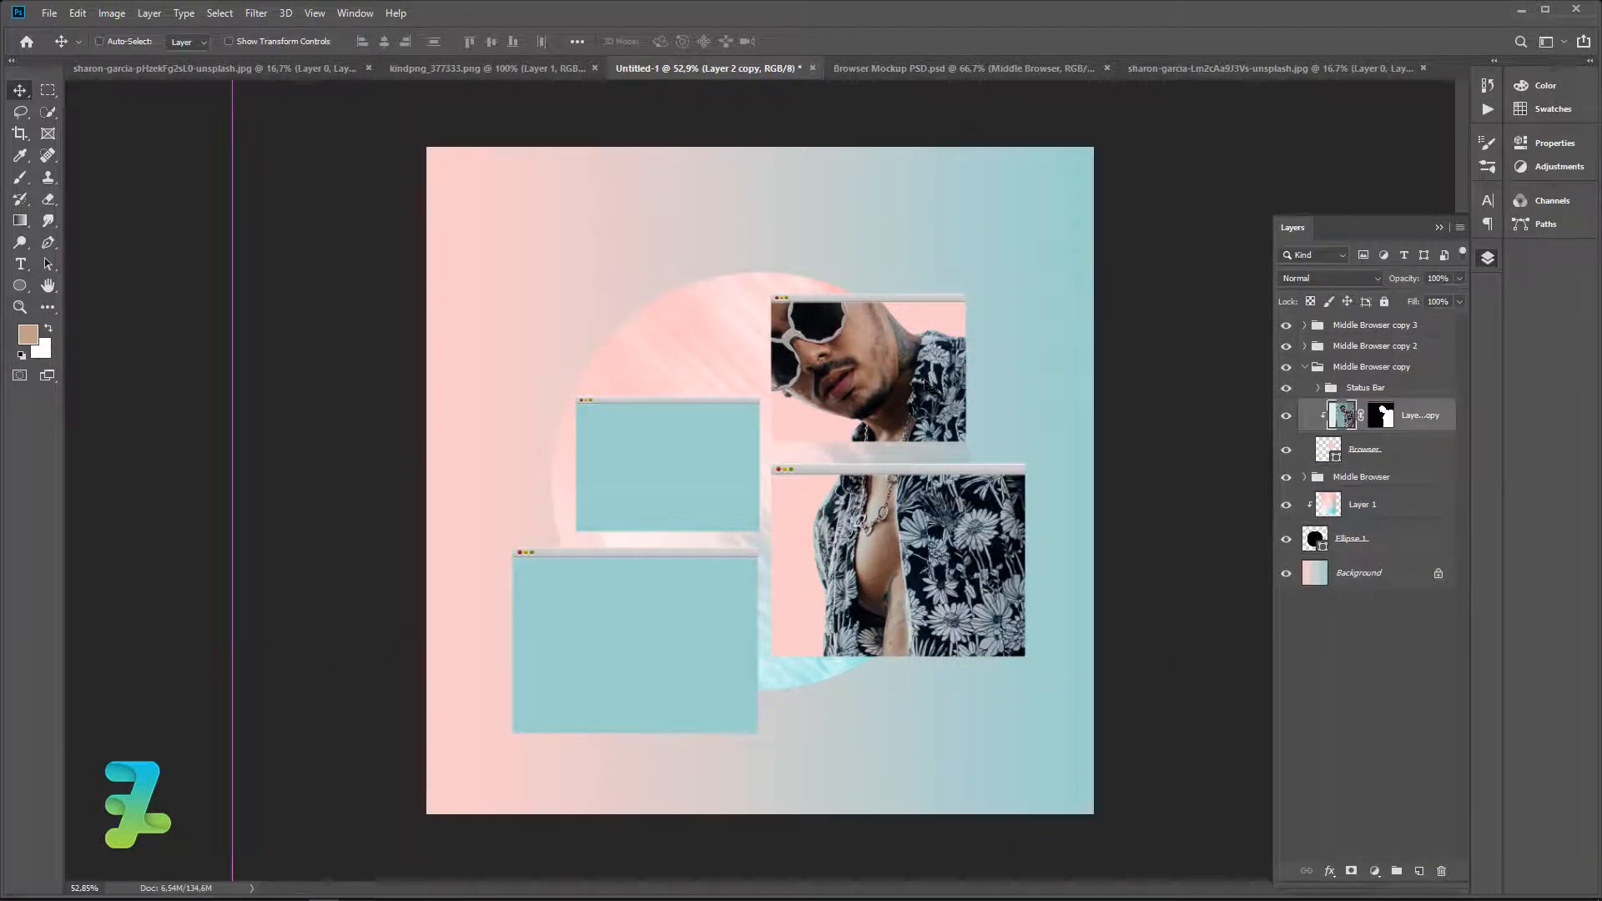
{"action": "mouse_move", "coordinate": [922, 379]}
{"action": "left_mouse_down"}
{"action": "mouse_move", "coordinate": [989, 401]}
{"action": "mouse_move", "coordinate": [955, 361]}
{"action": "mouse_move", "coordinate": [931, 367]}
{"action": "mouse_move", "coordinate": [922, 410]}
{"action": "left_mouse_up"}
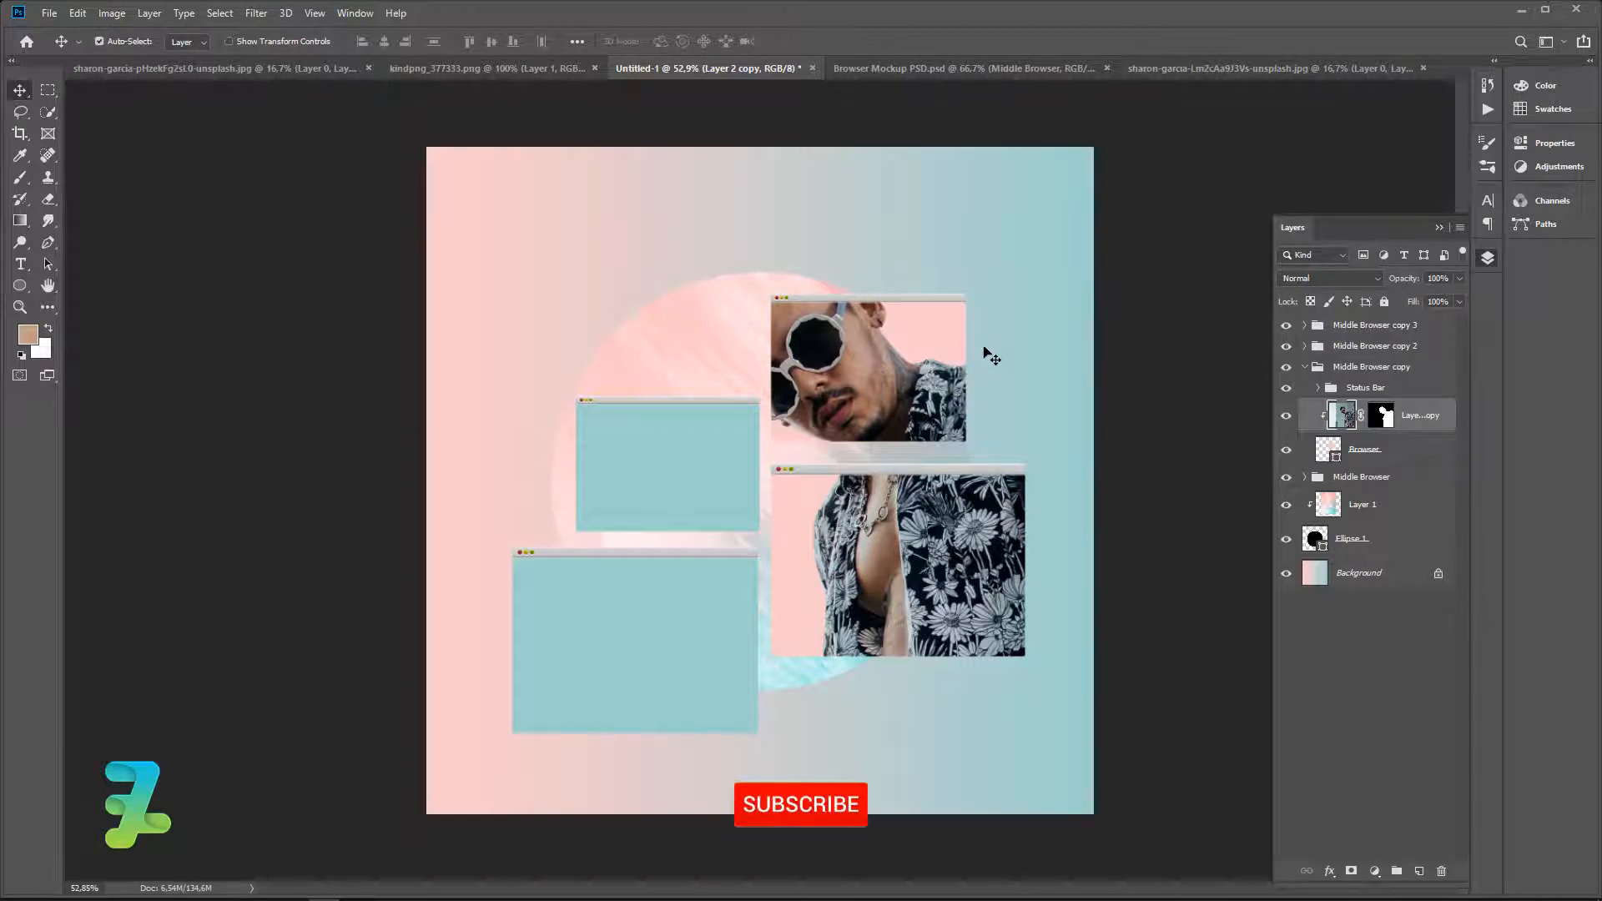
Copy the cut-out man in the yellow hoodie into the Untitled-1 composition, re-dock his document and return to the composition.
{"action": "left_click", "coordinate": [221, 69]}
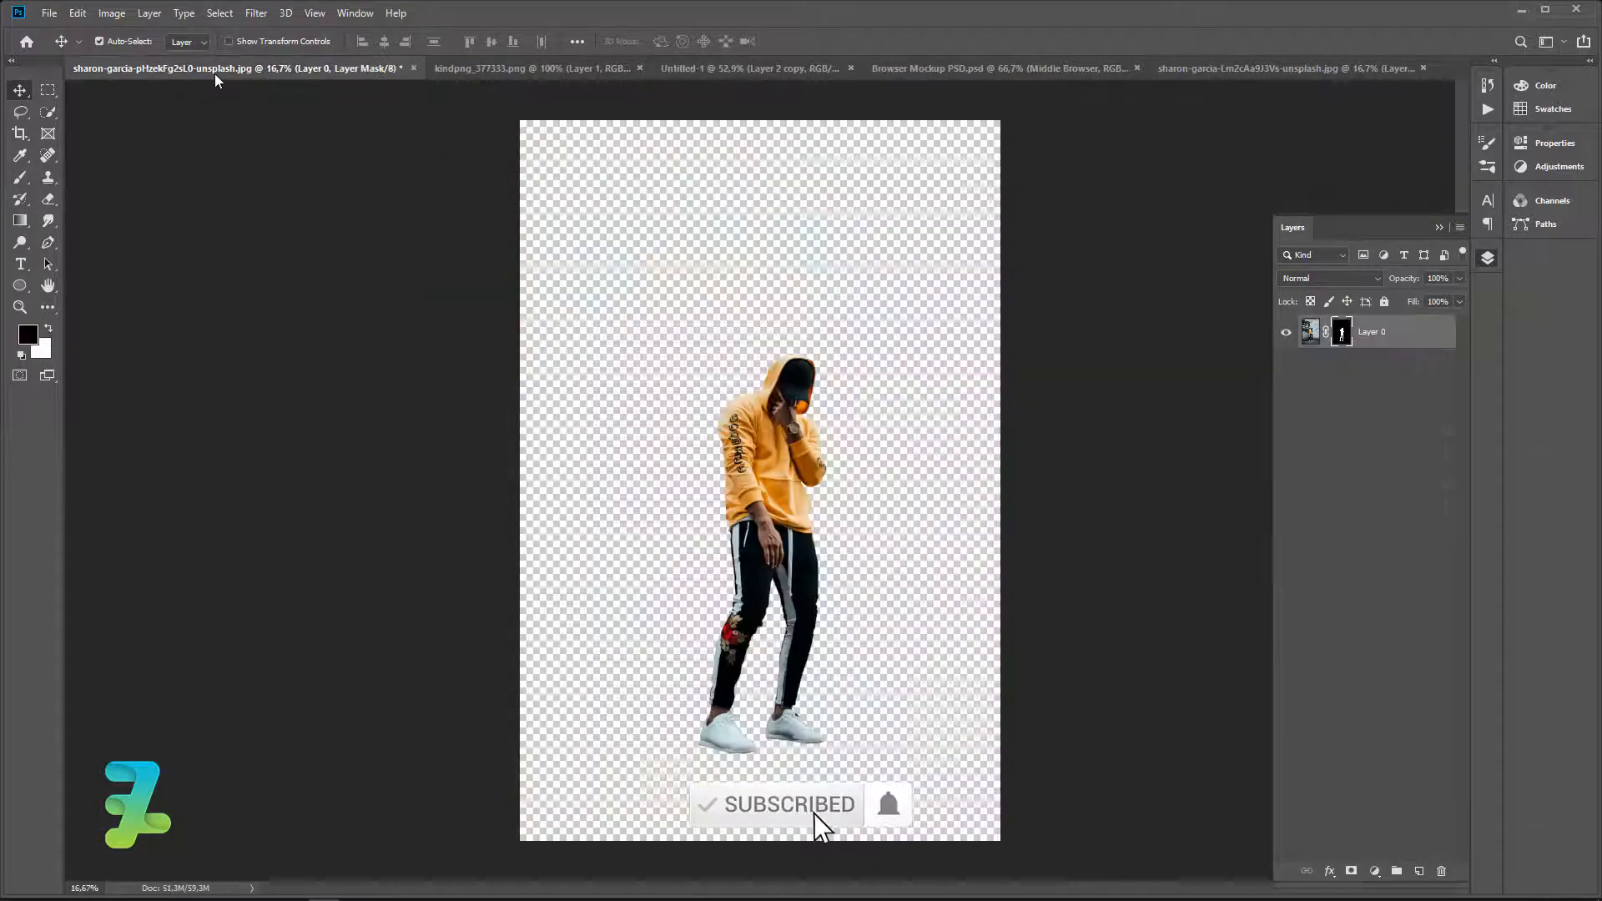
{"action": "right_click", "coordinate": [216, 71]}
{"action": "left_click", "coordinate": [255, 140]}
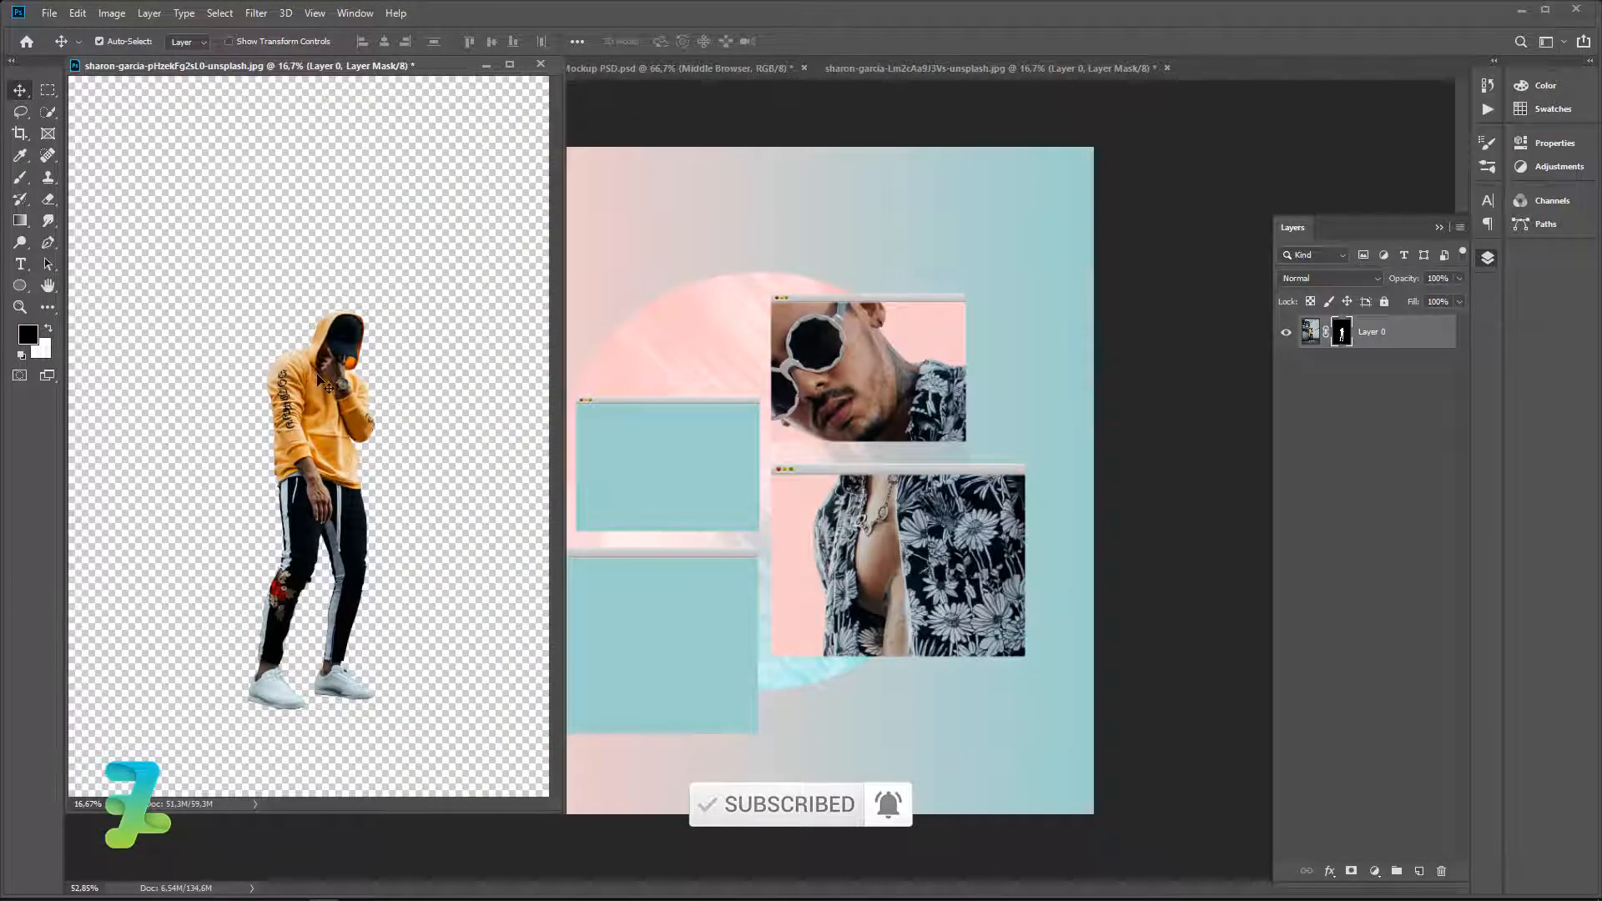
{"action": "left_click_drag", "start_coordinate": [321, 379], "coordinate": [667, 334]}
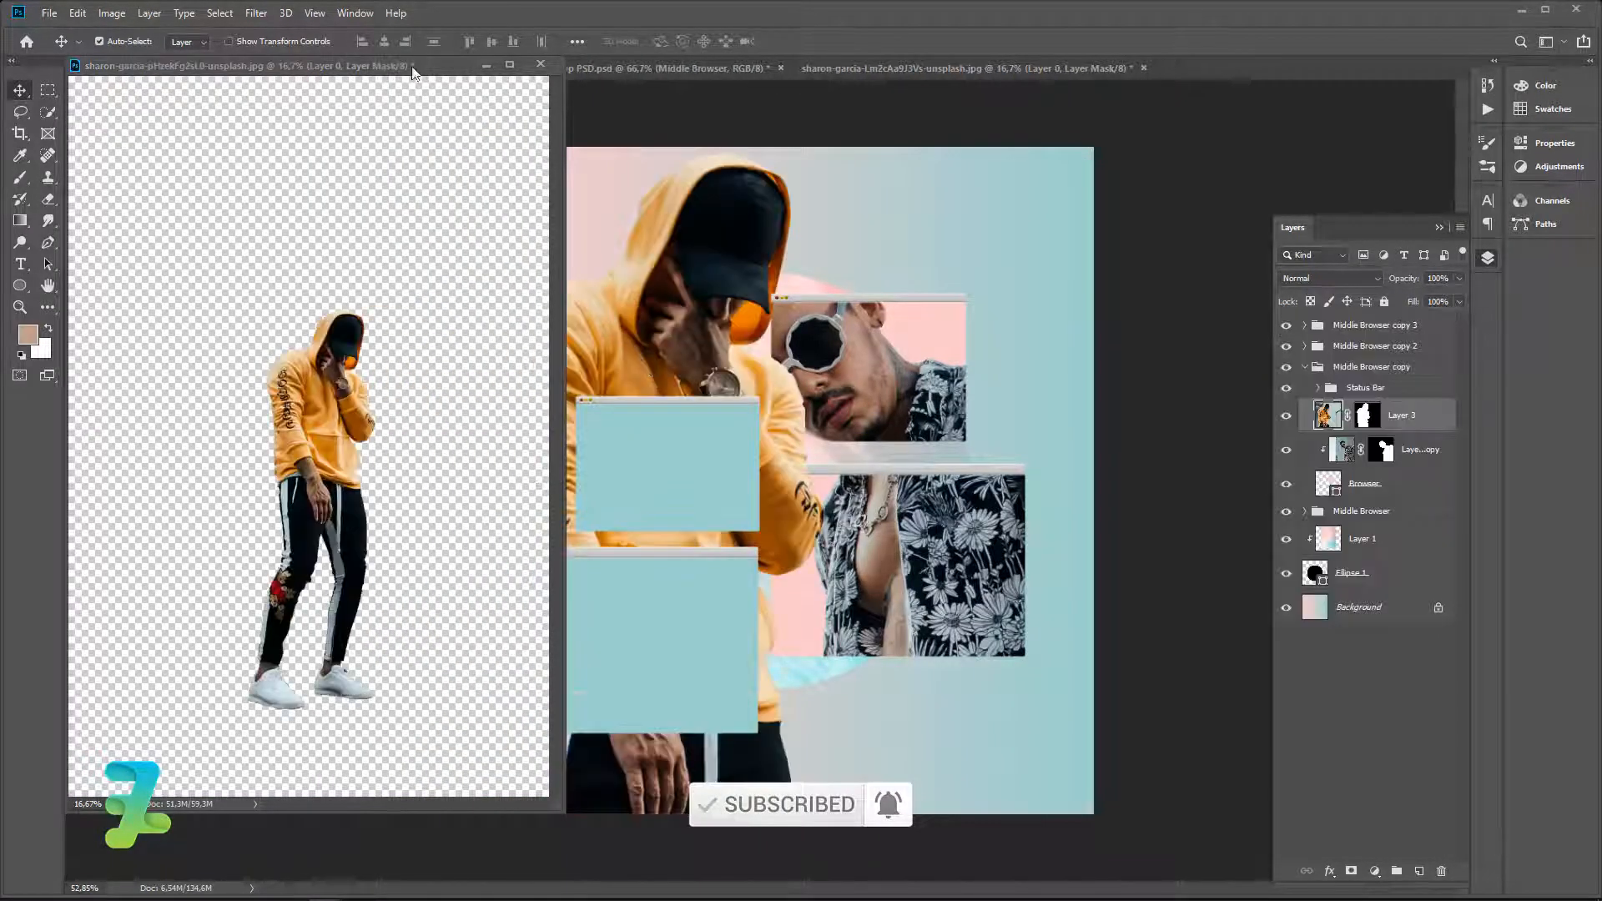
{"action": "left_click_drag", "start_coordinate": [412, 73], "coordinate": [1138, 92]}
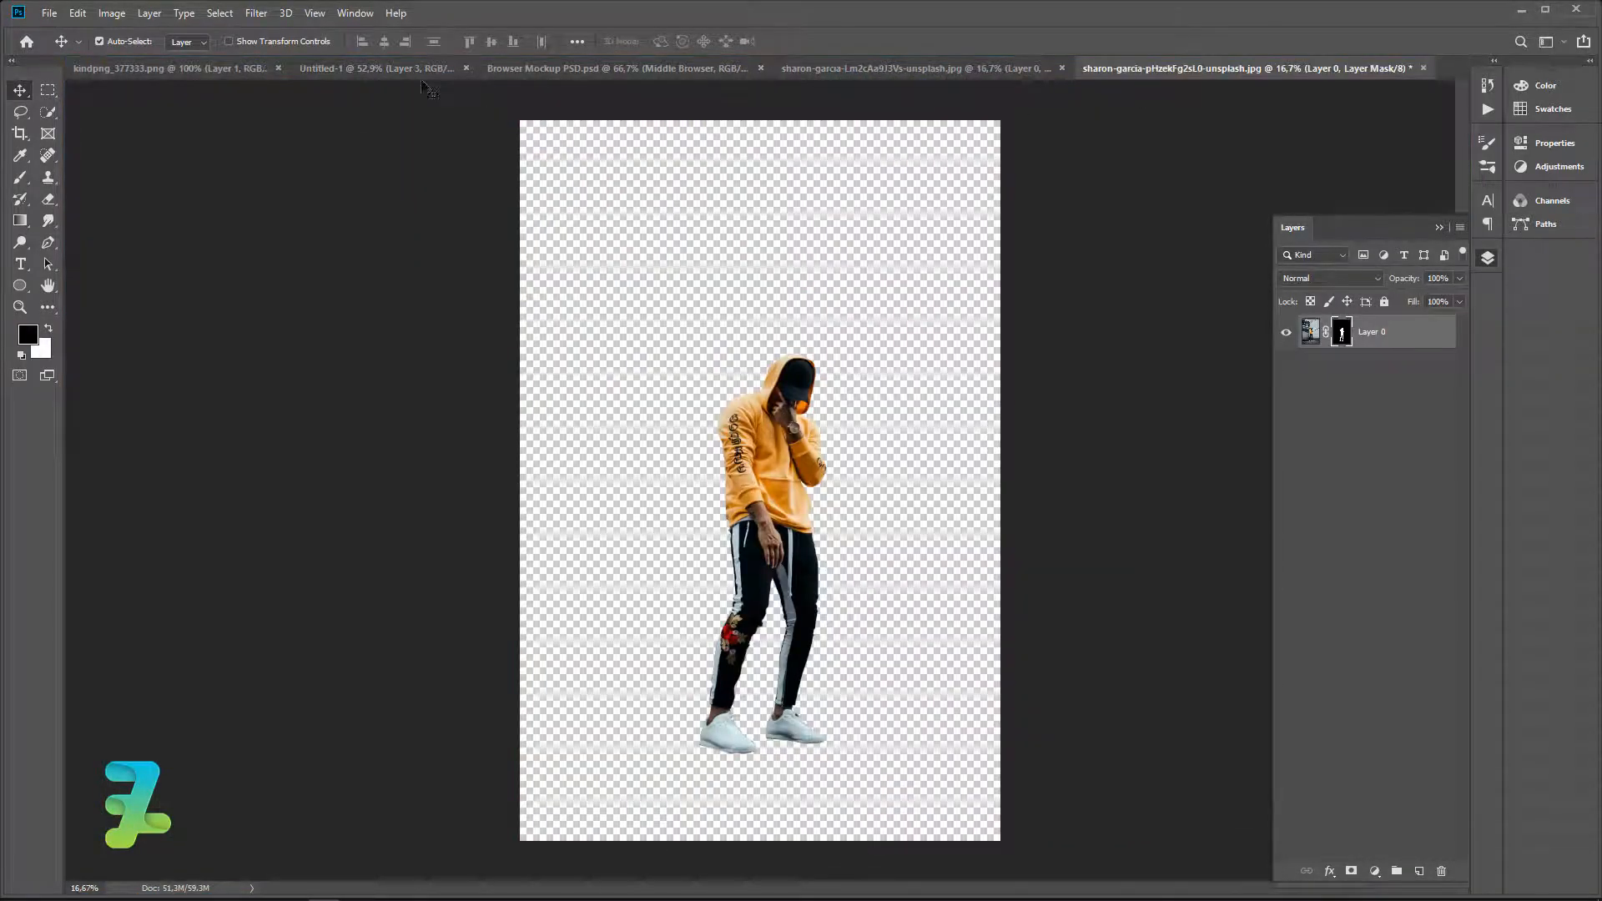
{"action": "left_click", "coordinate": [402, 74]}
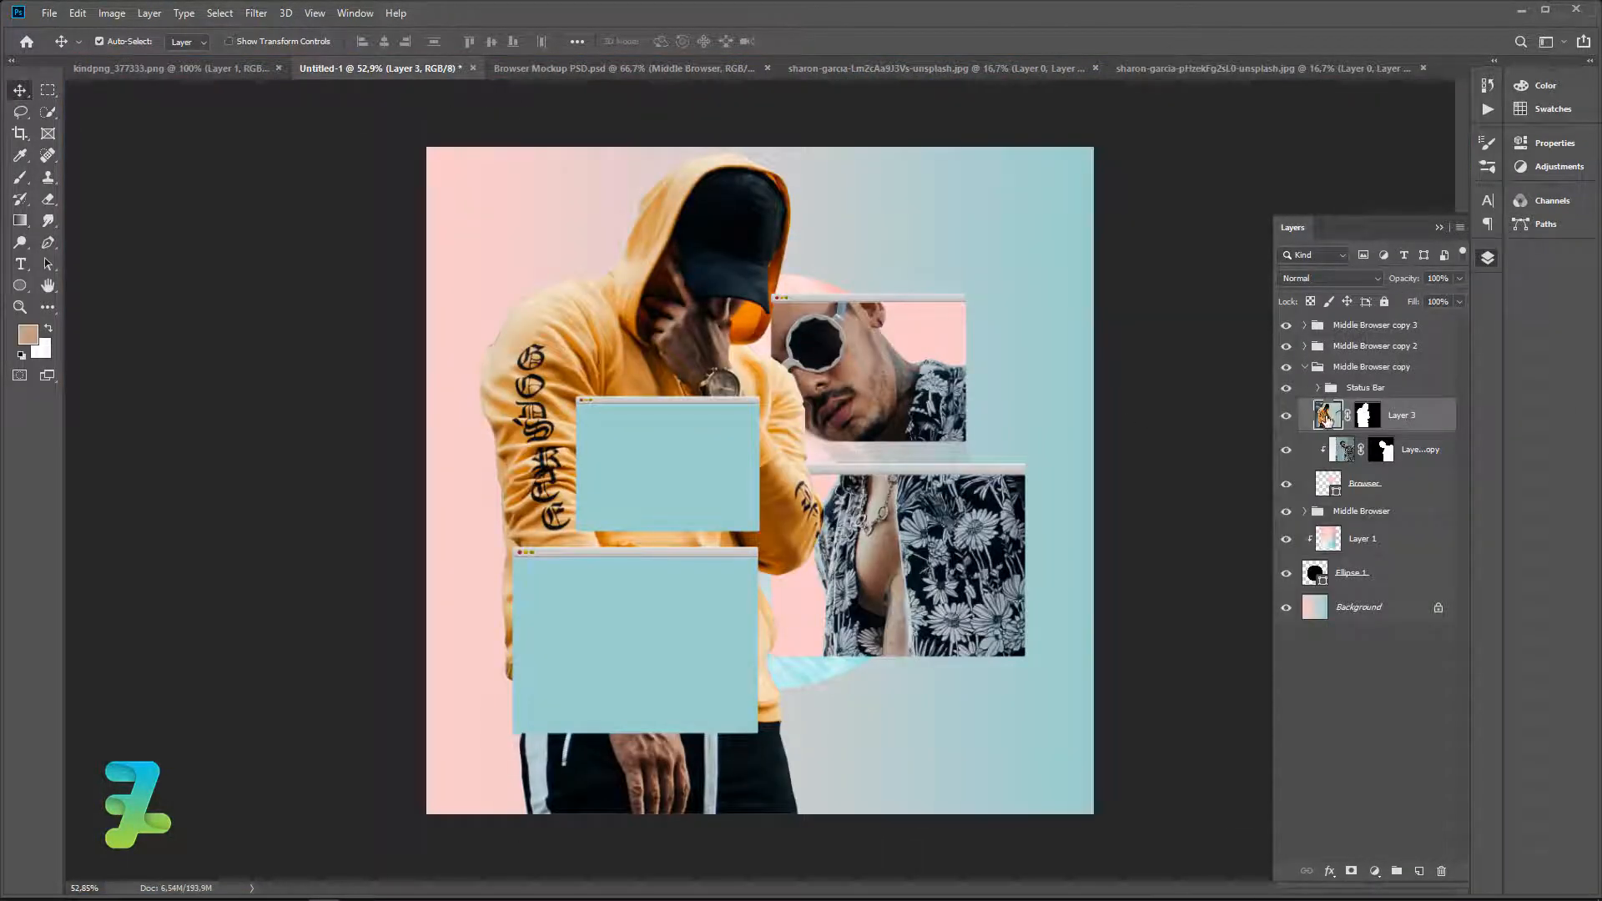
Move Layer 3 into the Middle Browser copy 2 group above its Browser shape and clip it to that shape.
{"action": "left_click_drag", "start_coordinate": [1327, 420], "coordinate": [1331, 347]}
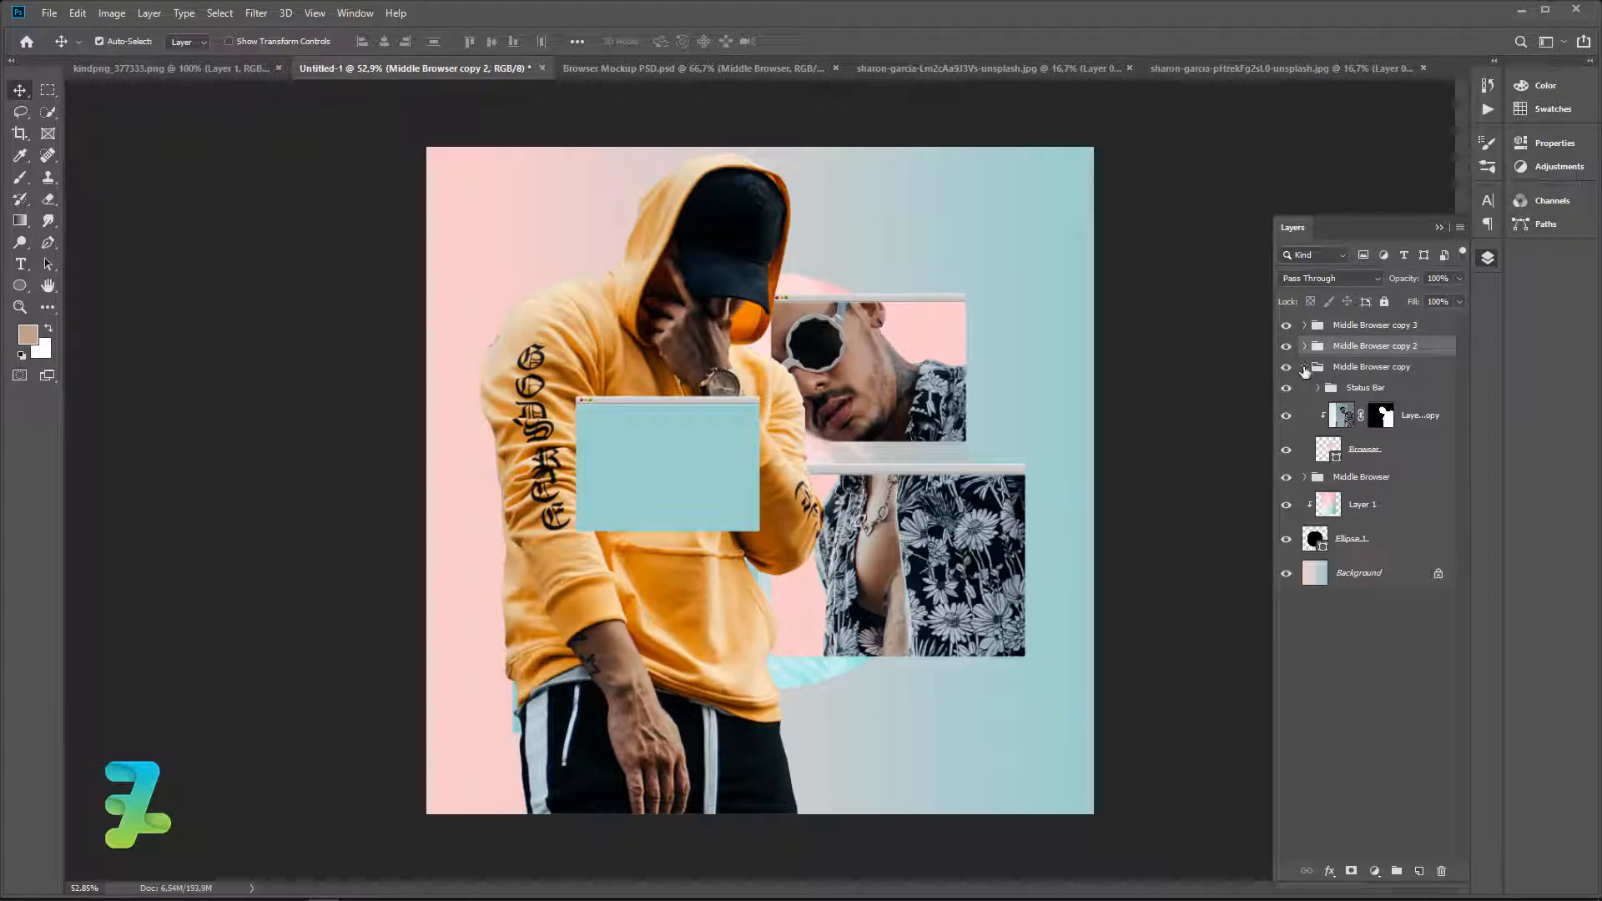
{"action": "left_click", "coordinate": [1305, 368]}
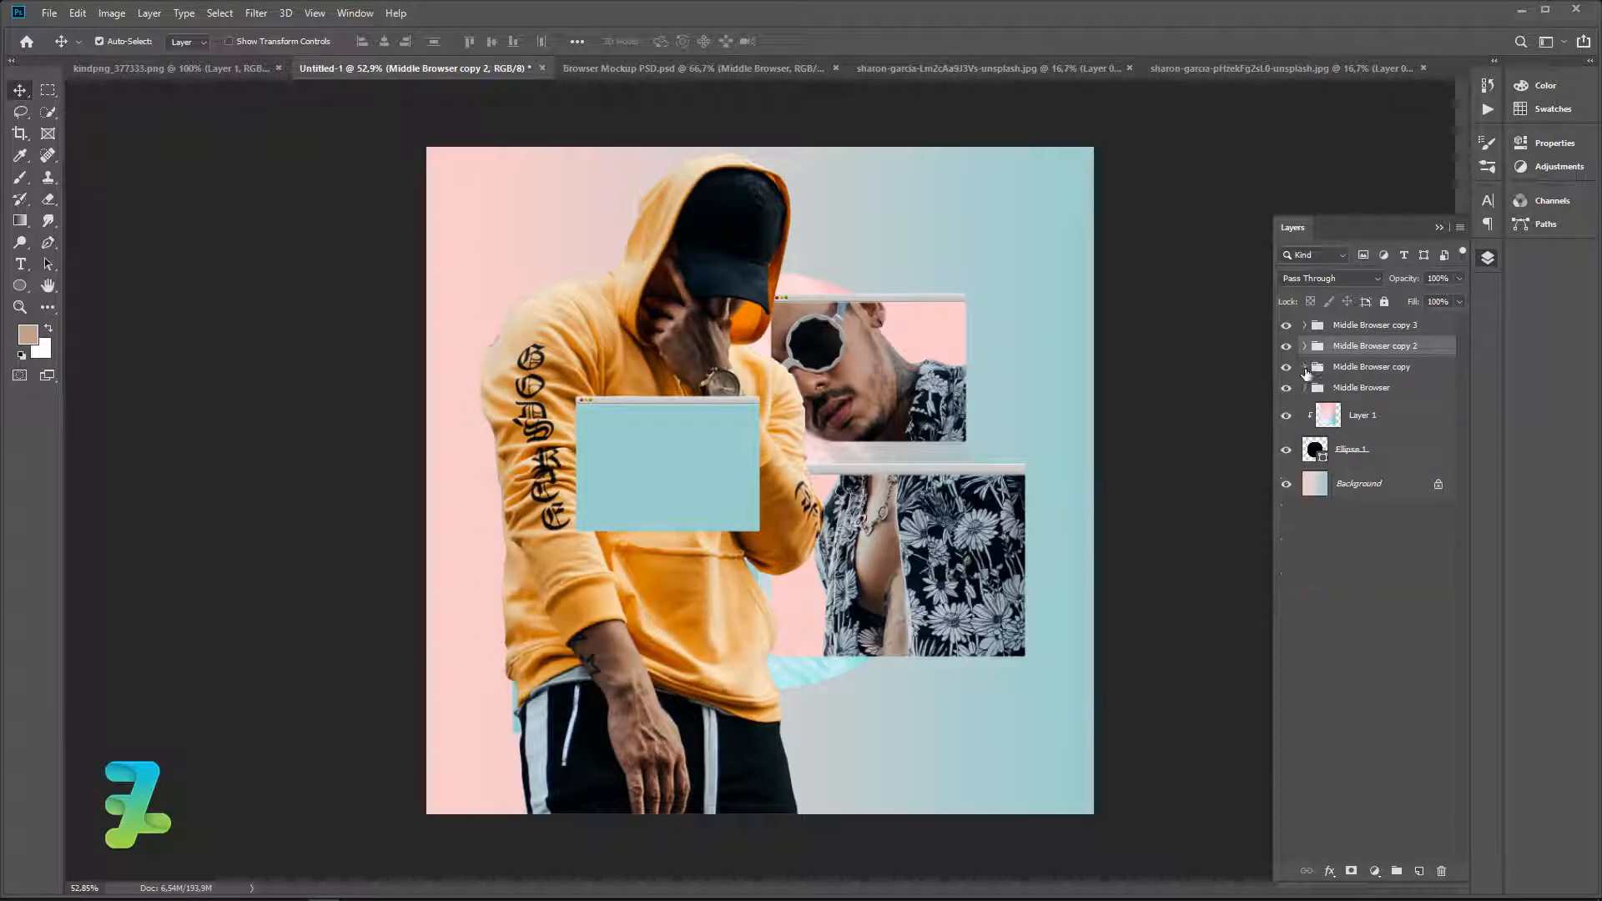
{"action": "left_click", "coordinate": [1302, 348]}
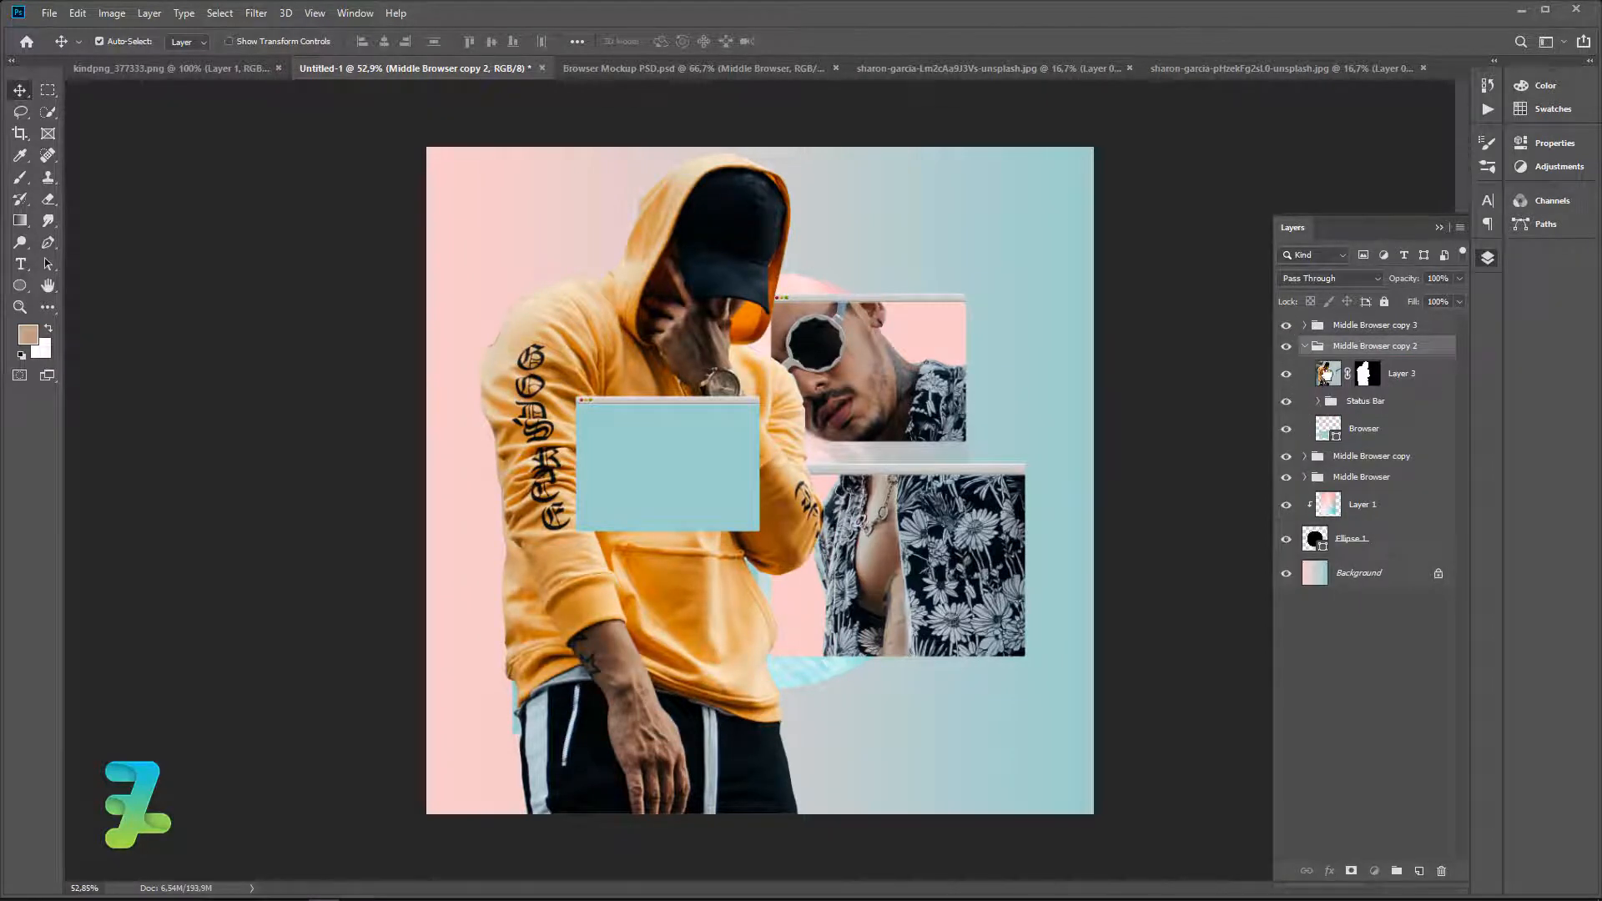
{"action": "left_click", "coordinate": [1408, 407]}
{"action": "right_click", "coordinate": [1408, 415]}
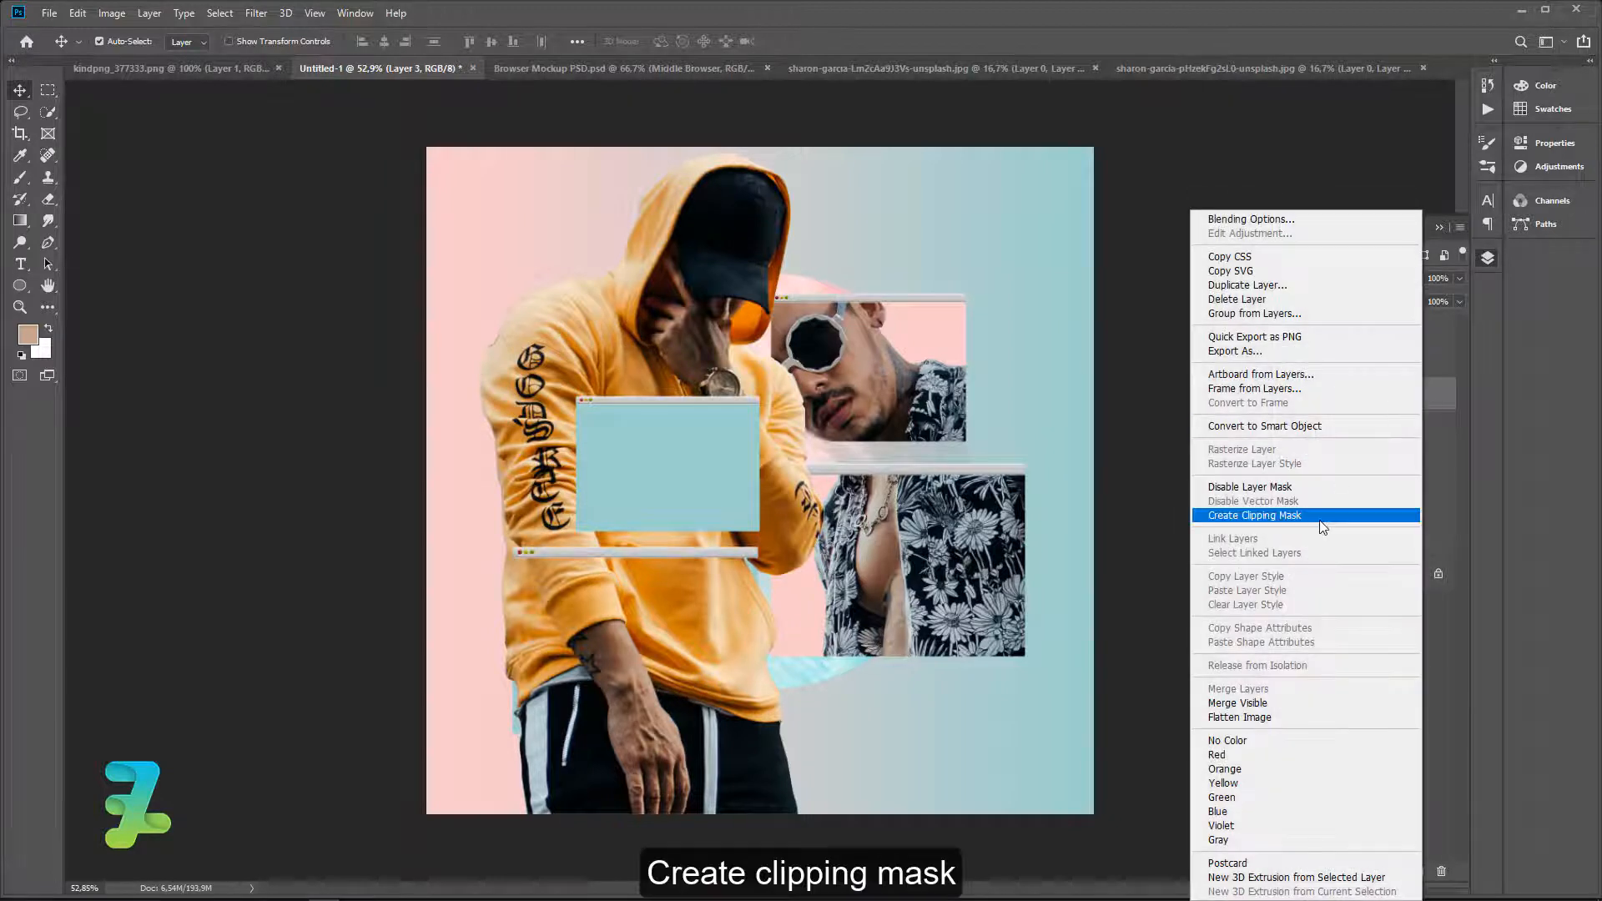
{"action": "left_click", "coordinate": [1302, 511]}
{"action": "key", "text": "ctrl+t"}
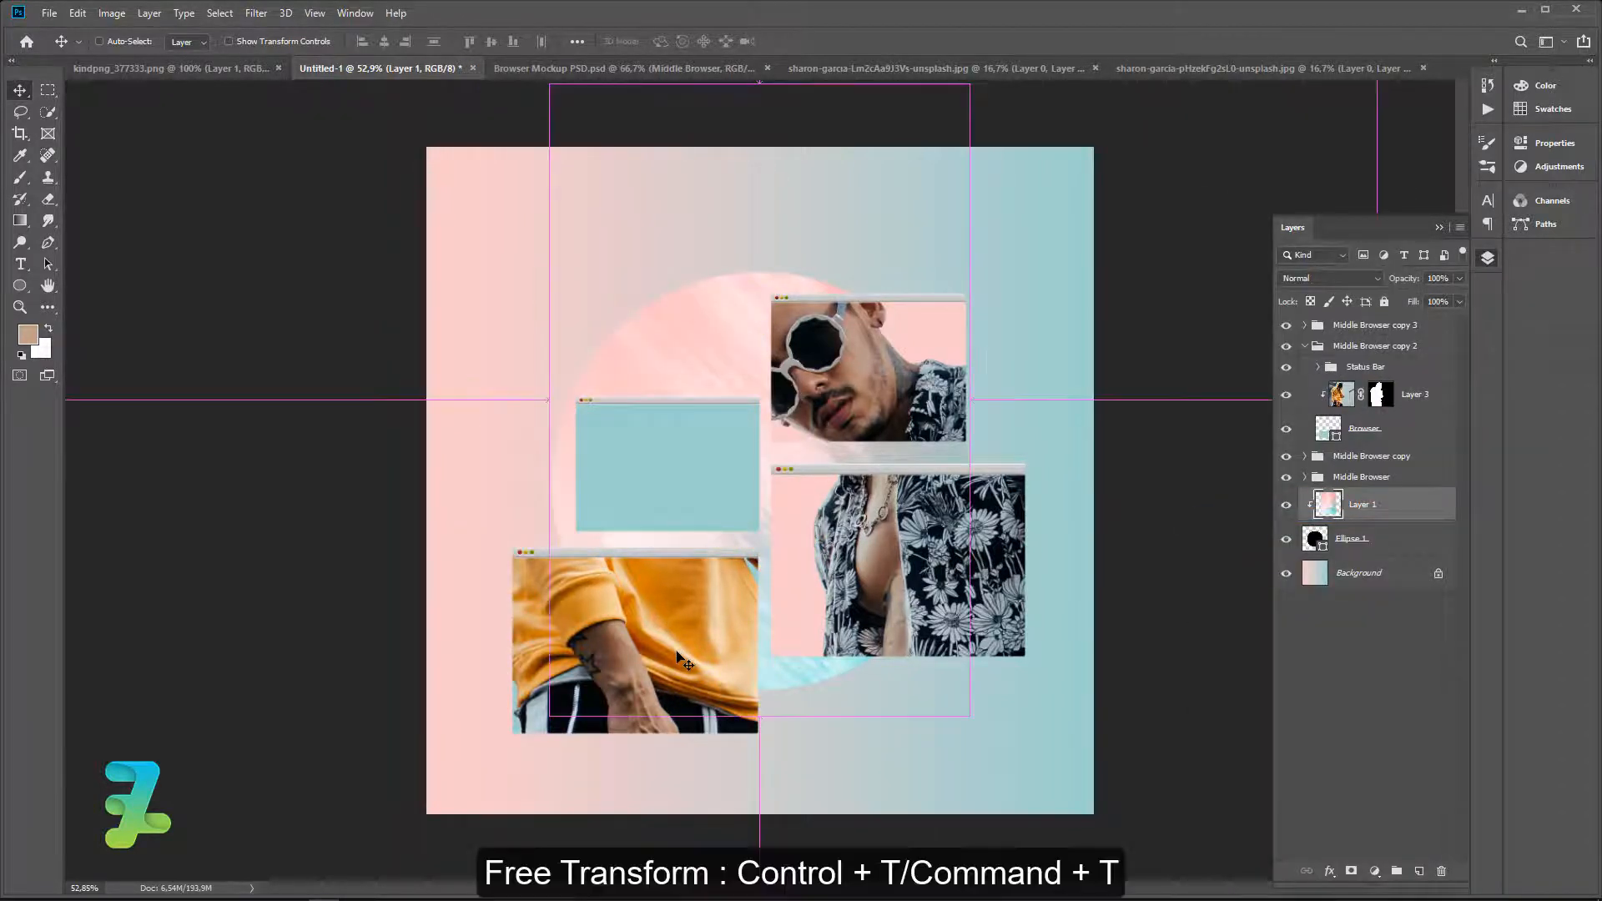
{"action": "left_click_drag", "start_coordinate": [555, 99], "coordinate": [593, 150]}
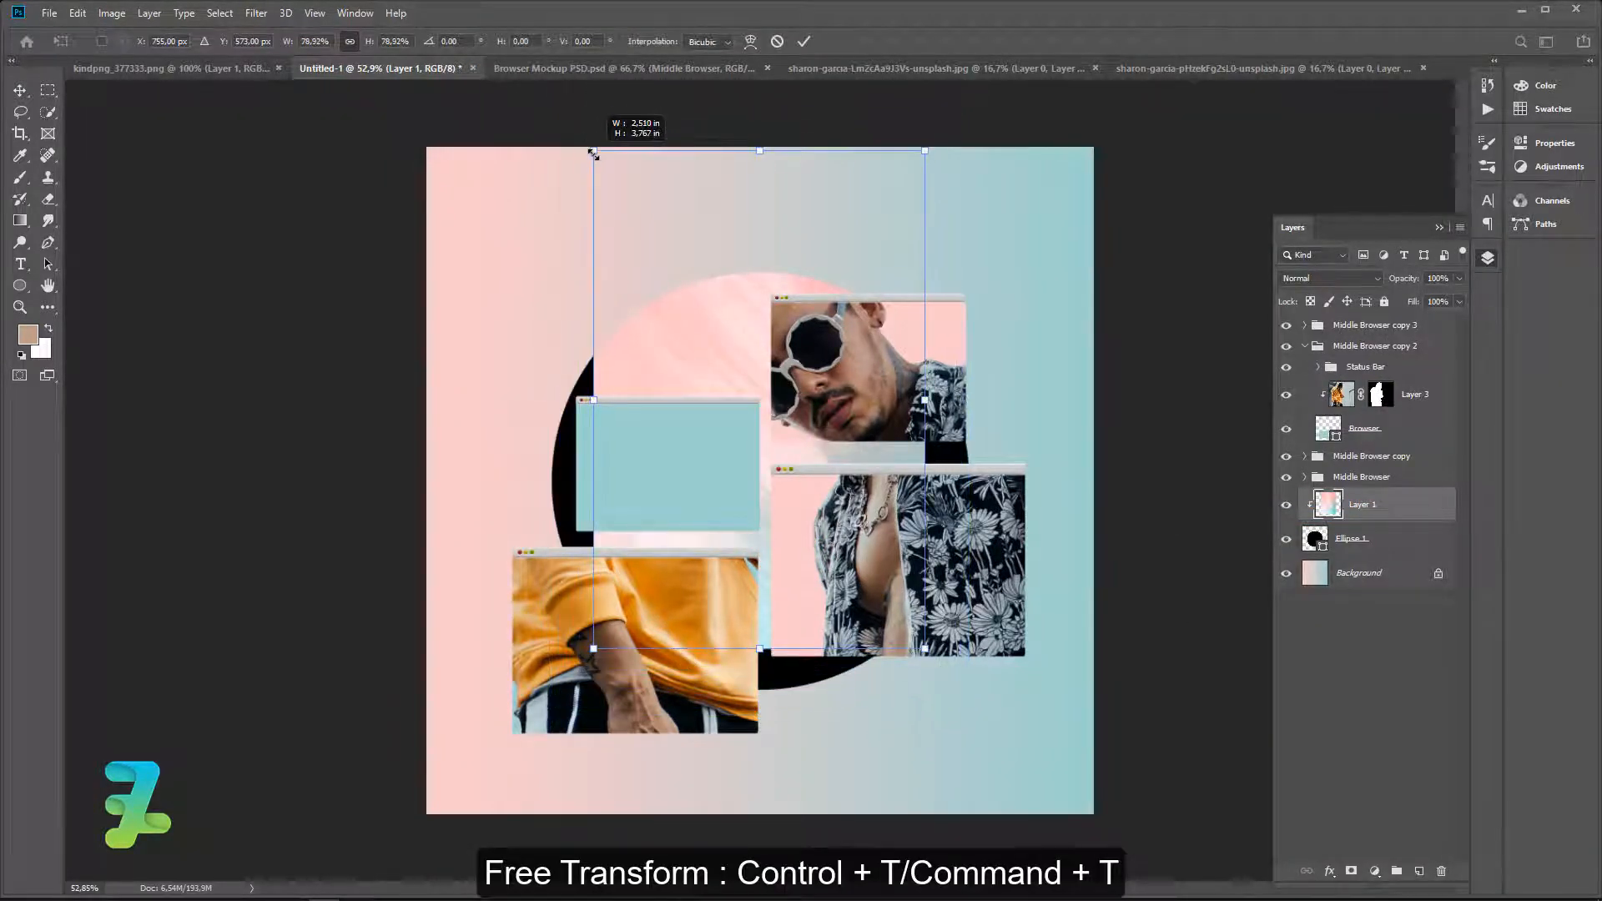
{"action": "key", "text": "ctrl+z"}
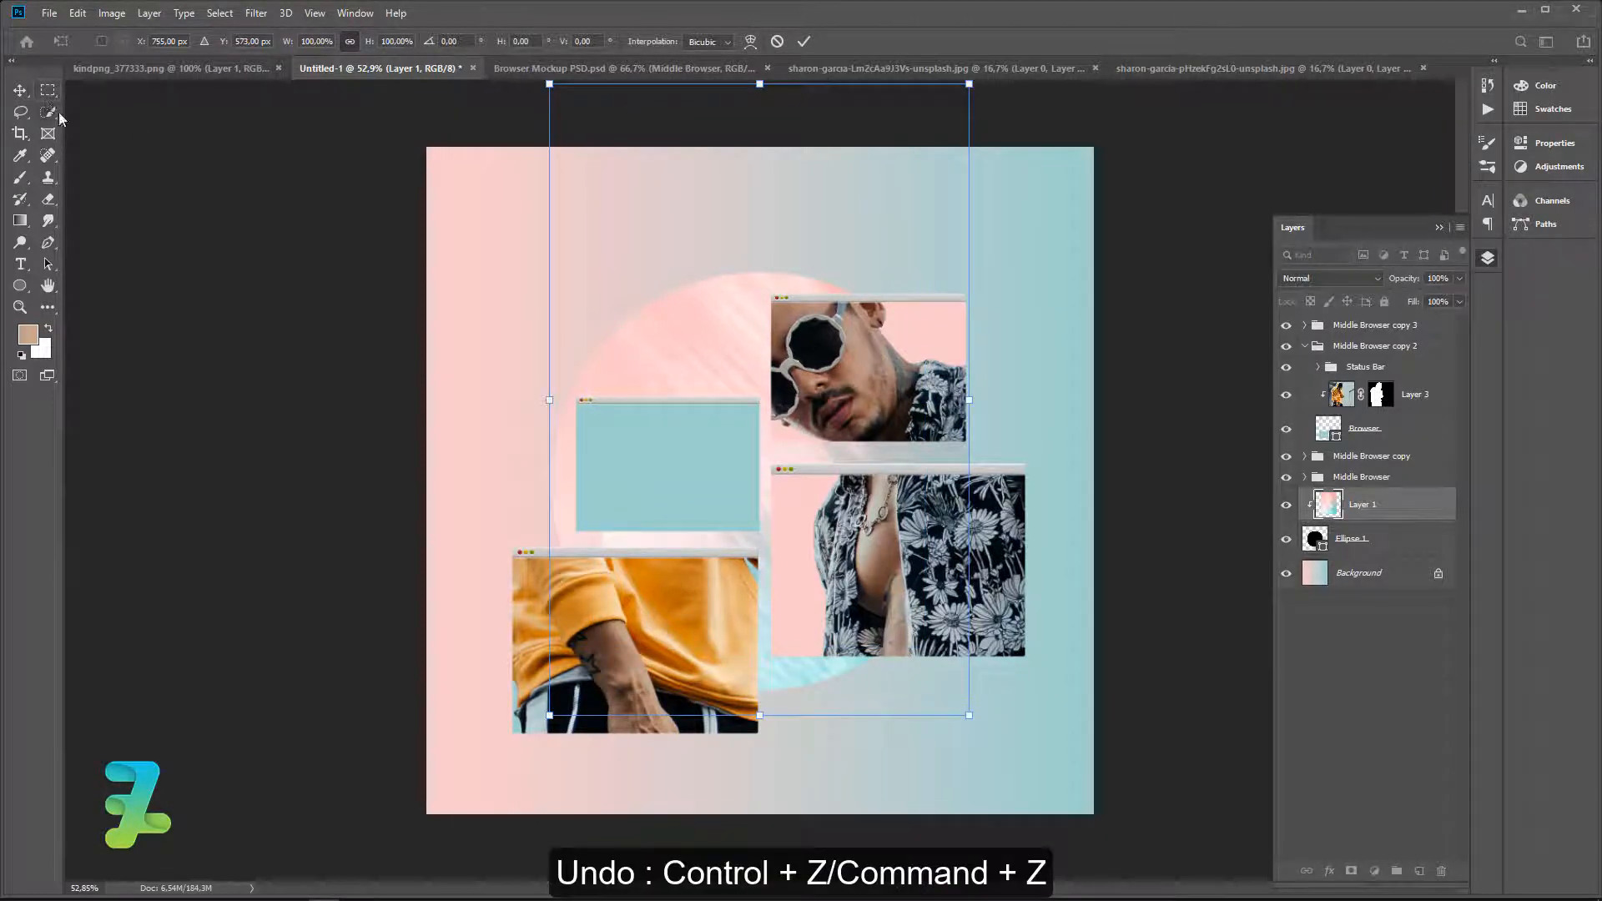
{"action": "left_click", "coordinate": [19, 89]}
Scale the clipped Layer 3 to 43.61% and position it so the man's trousers fill the lower-left browser window.
{"action": "left_click", "coordinate": [584, 665]}
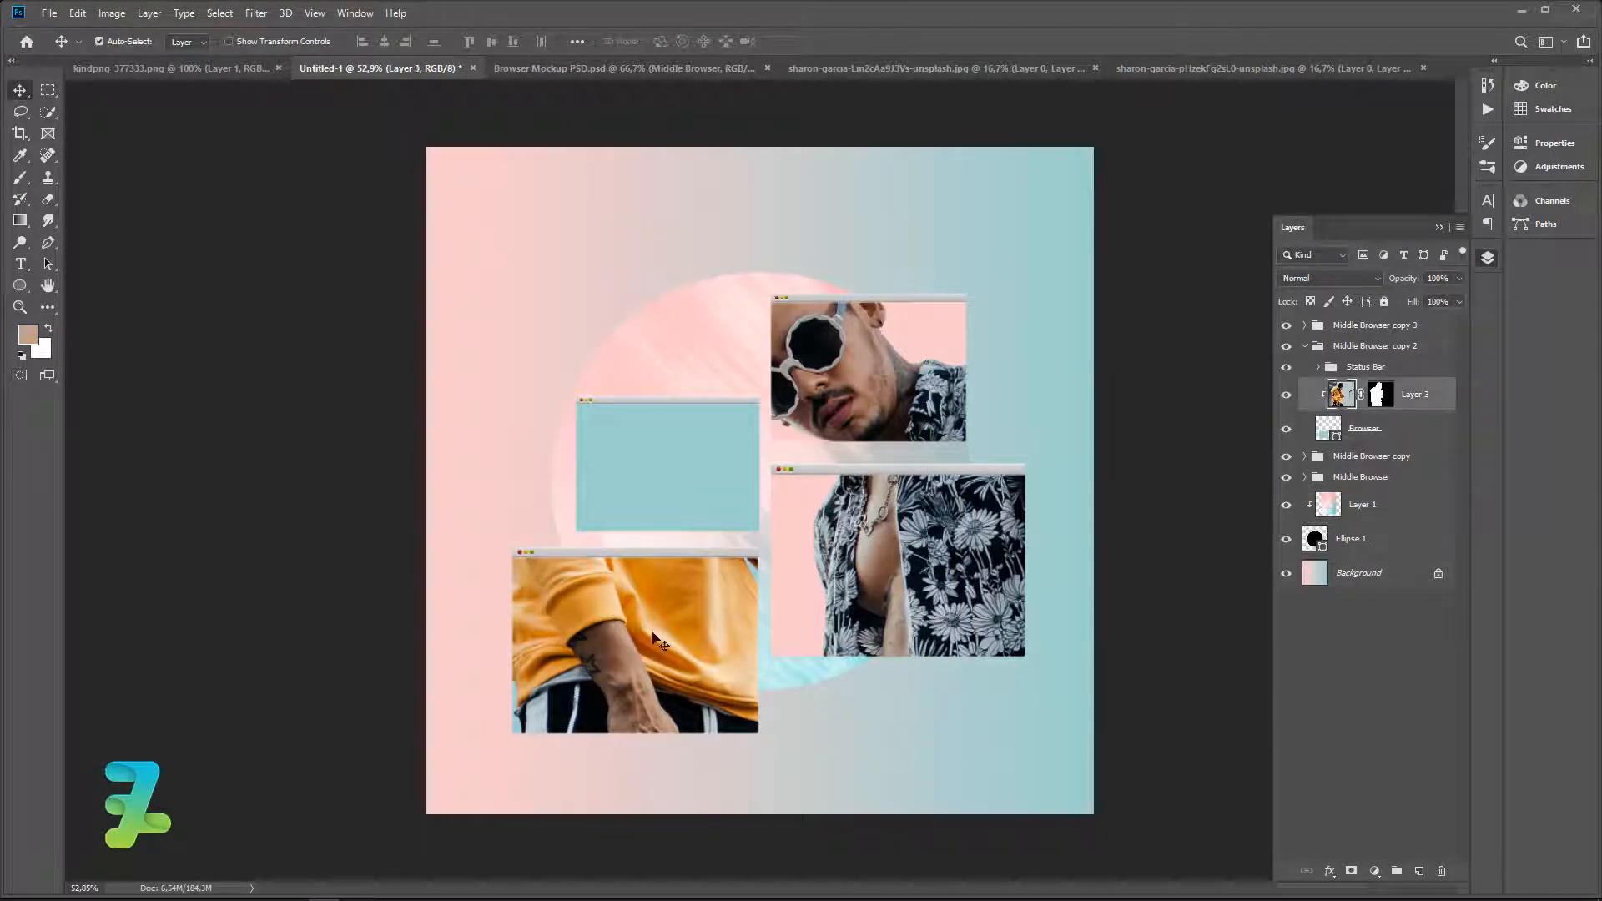
{"action": "key", "text": "ctrl+t"}
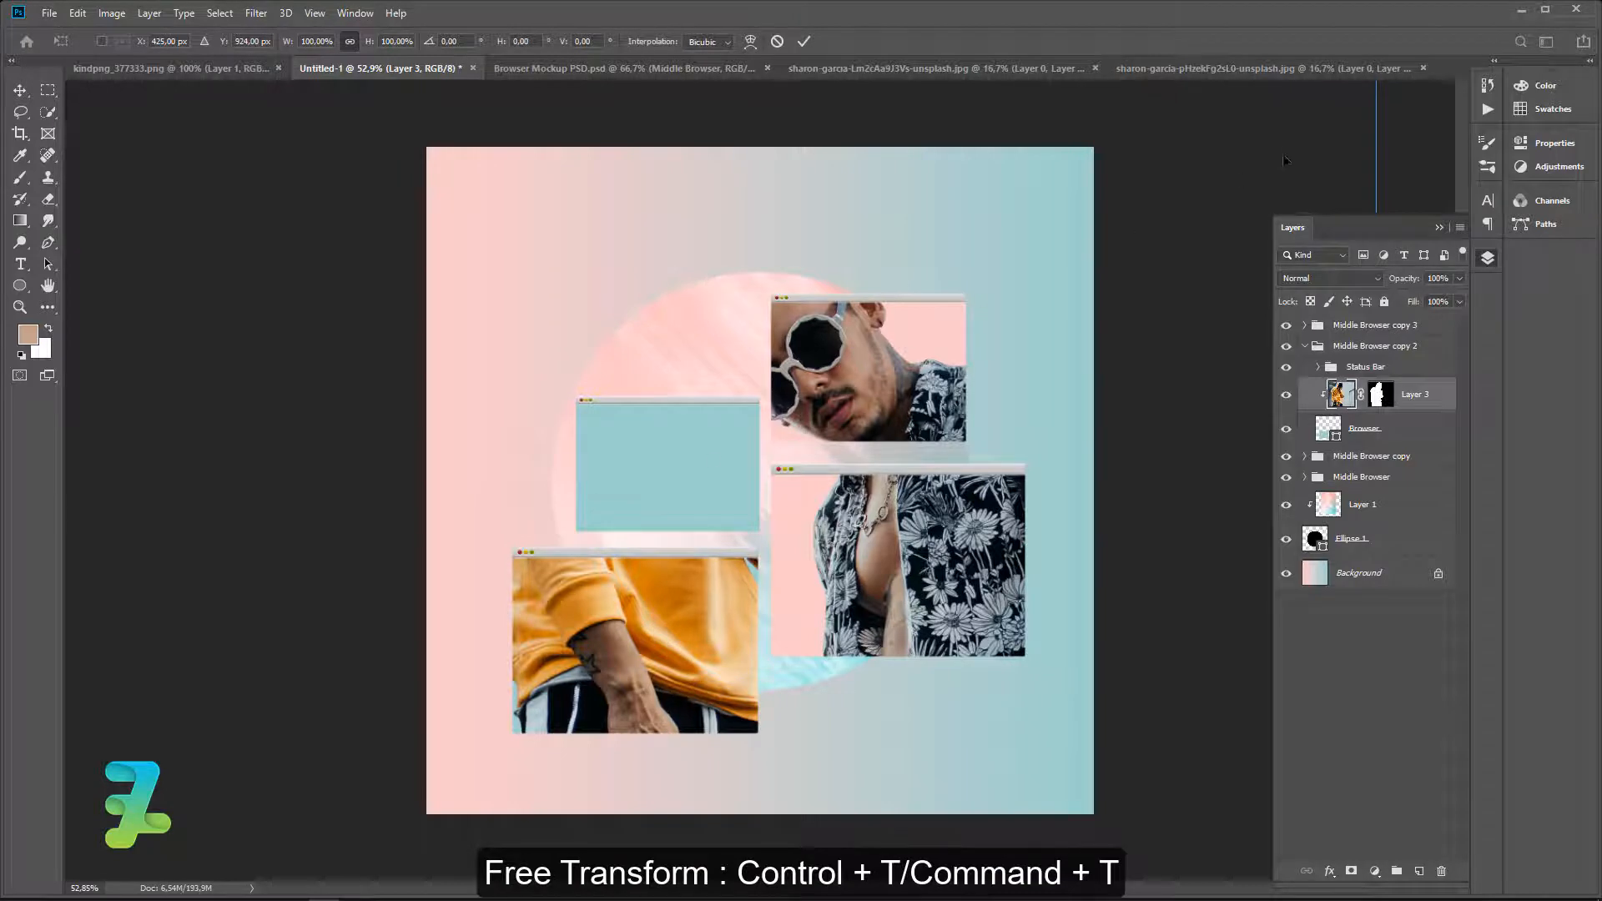
{"action": "left_click_drag", "start_coordinate": [1284, 160], "coordinate": [1166, 322]}
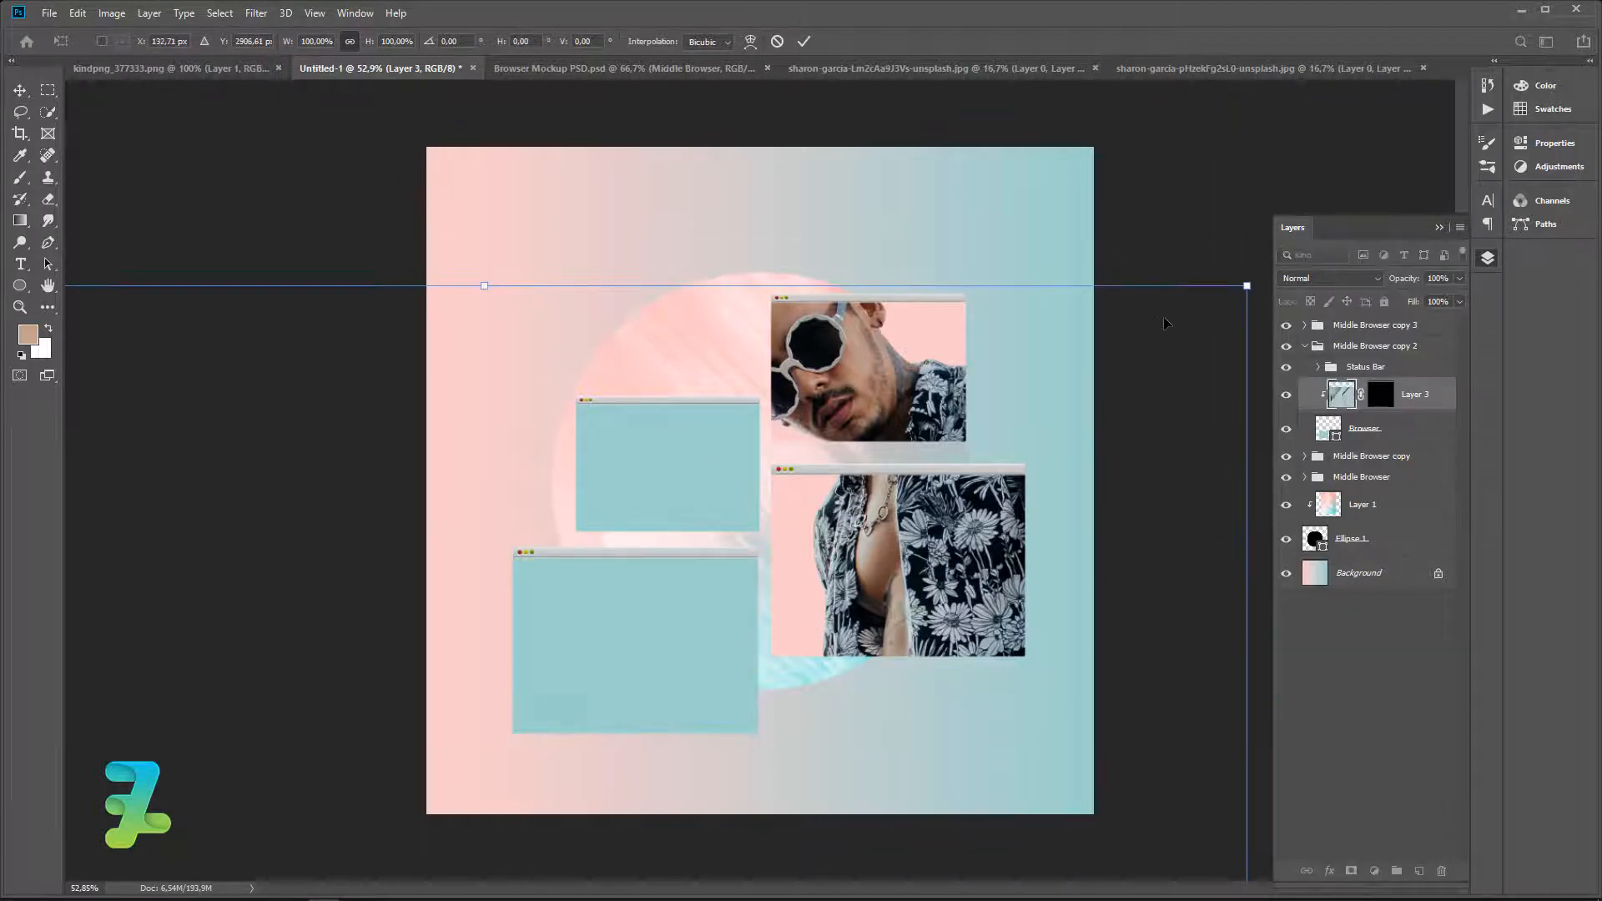
{"action": "left_click_drag", "start_coordinate": [1246, 286], "coordinate": [755, 611]}
{"action": "left_click_drag", "start_coordinate": [684, 771], "coordinate": [714, 578]}
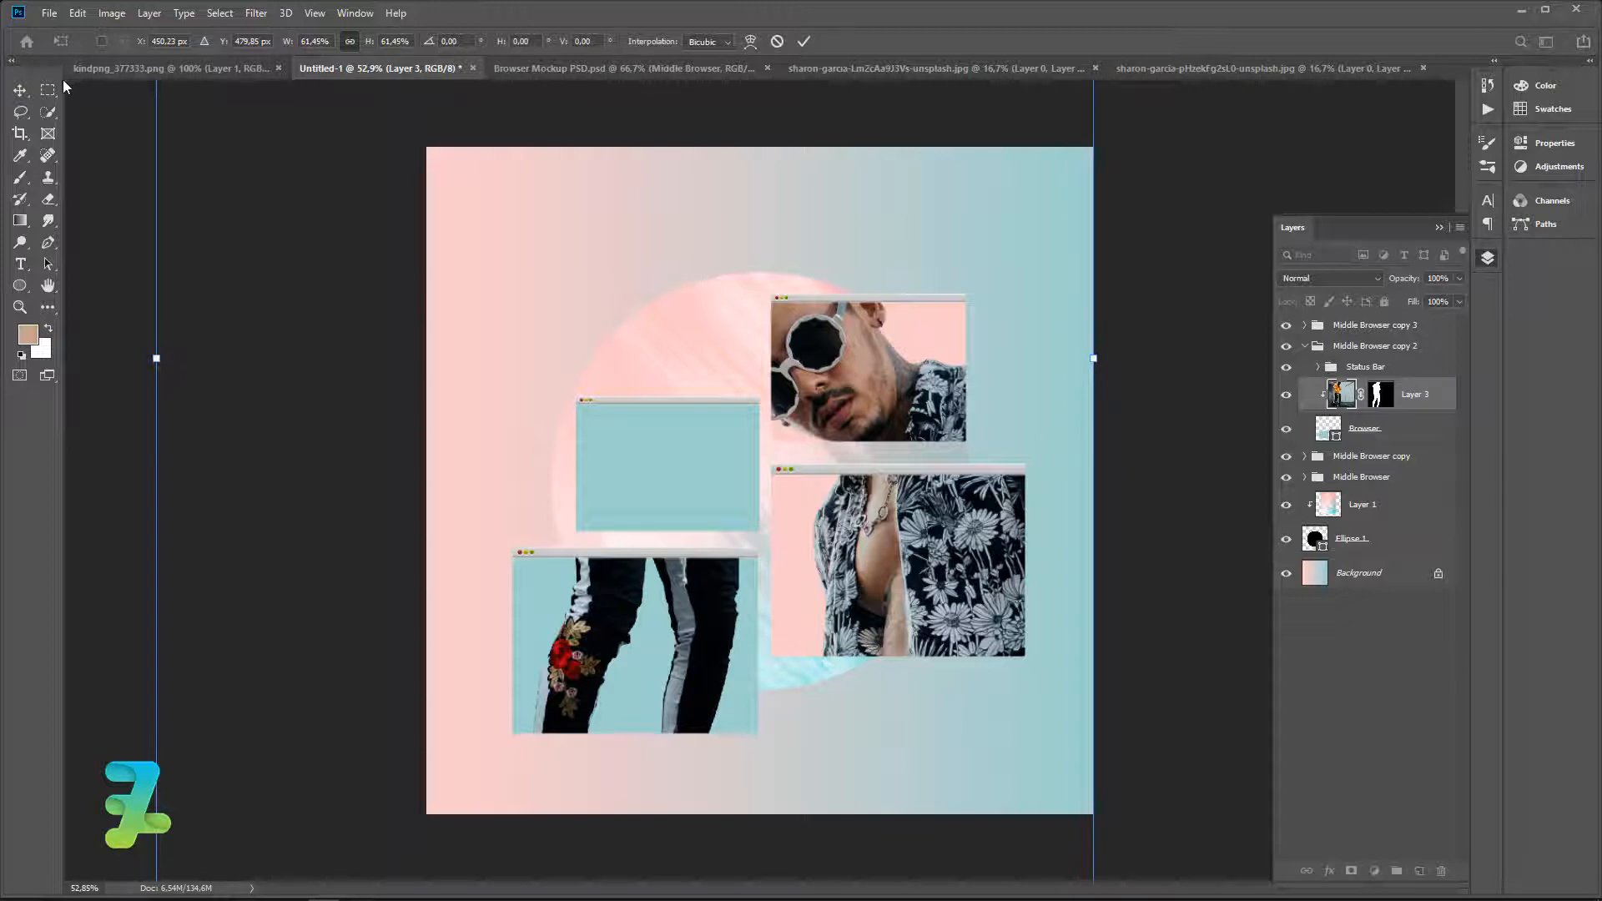
{"action": "key", "text": "ctrl+minus"}
{"action": "key", "text": "ctrl+minus"}
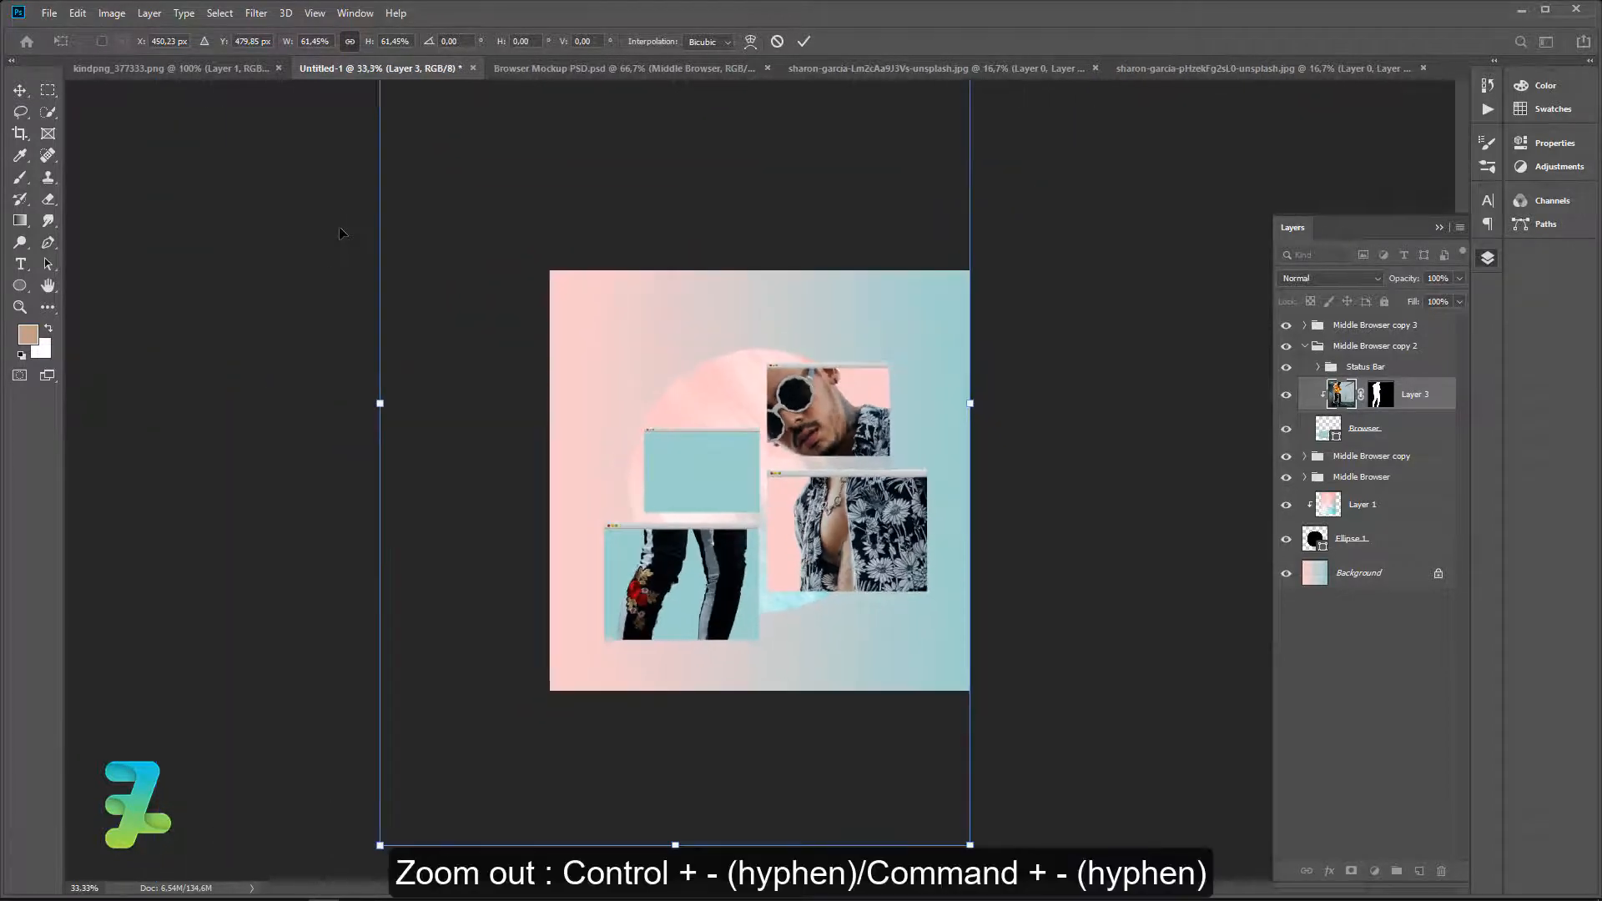
{"action": "left_click_drag", "start_coordinate": [486, 101], "coordinate": [540, 187]}
{"action": "left_click_drag", "start_coordinate": [689, 535], "coordinate": [684, 598]}
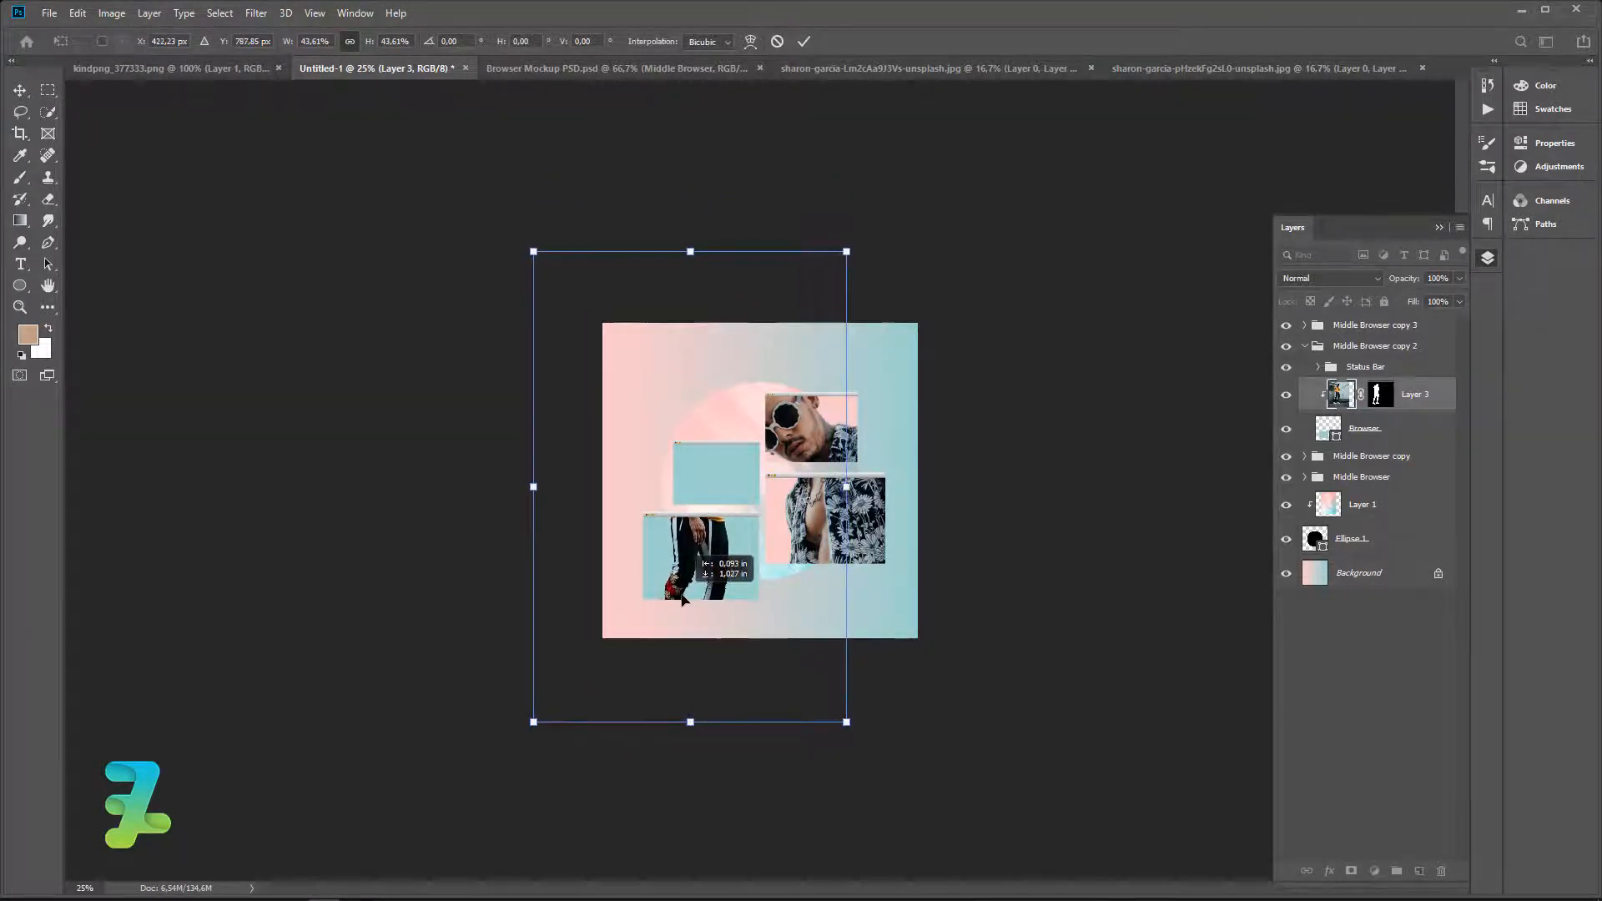
{"action": "left_click", "coordinate": [20, 90]}
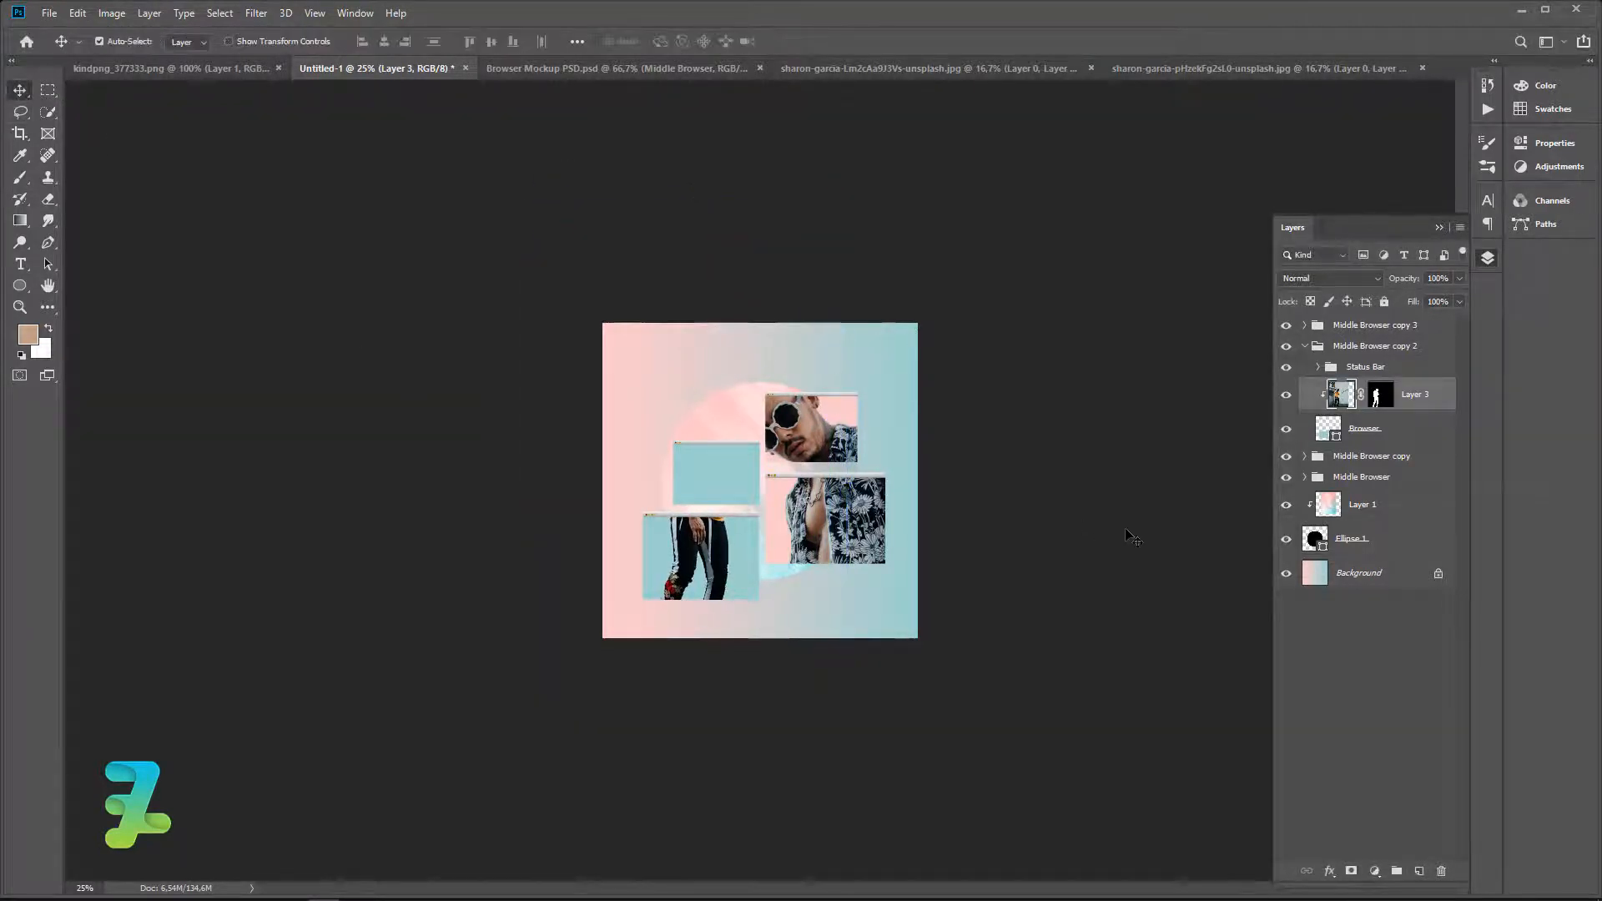
Duplicate Layer 3, move the copy into the Middle Browser copy 3 group and collapse the Middle Browser copy 2 group.
{"action": "key", "text": "ctrl+j"}
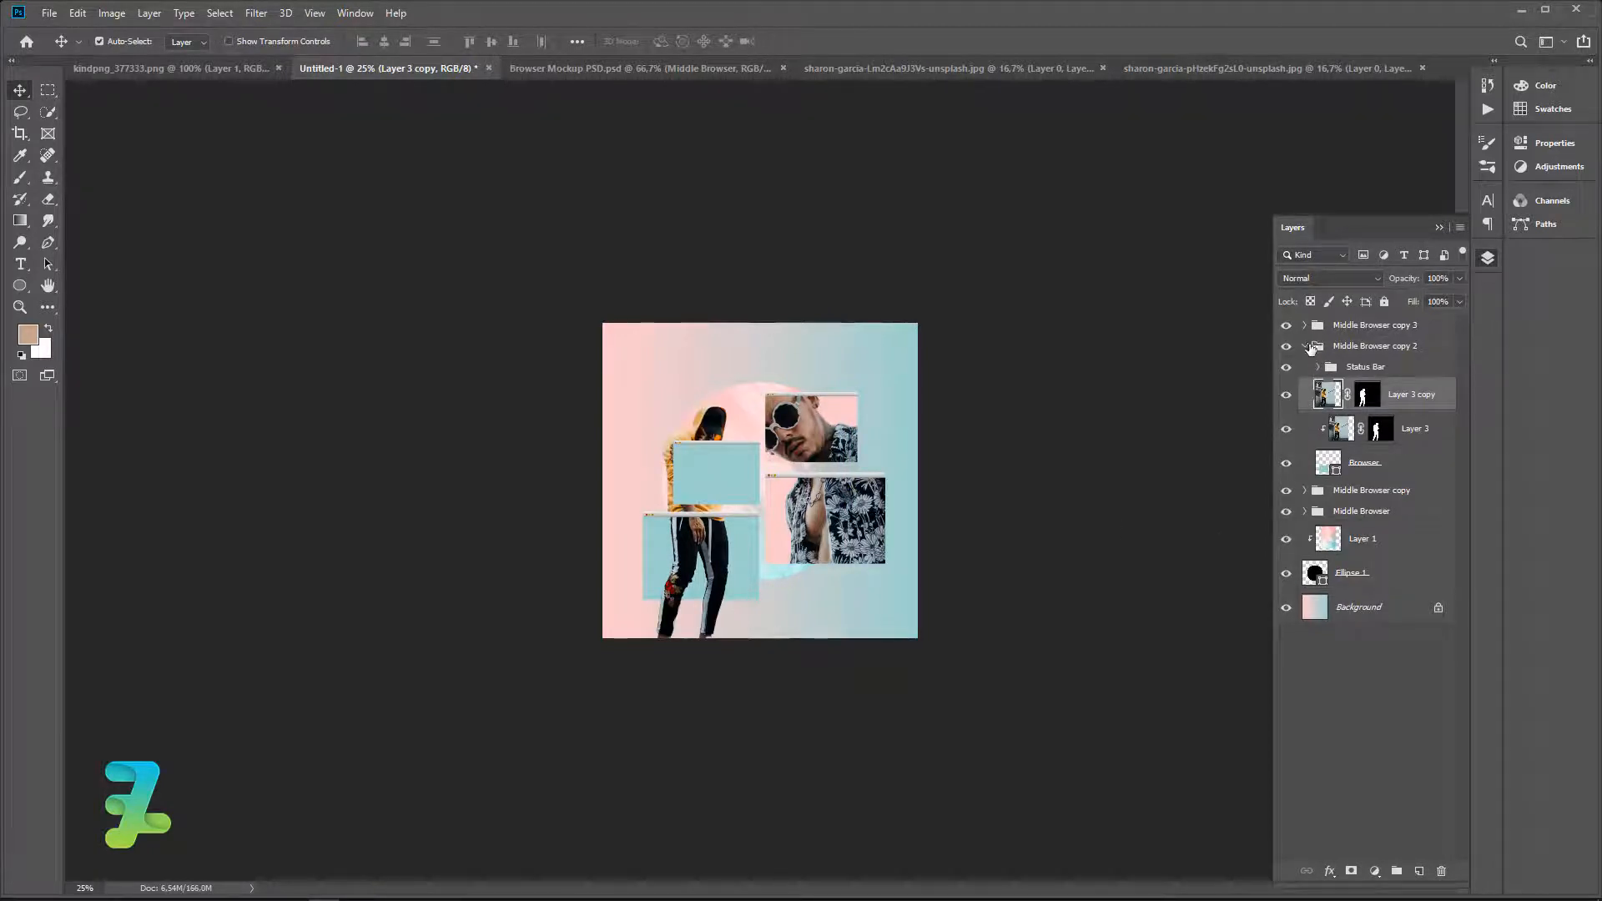
{"action": "left_click_drag", "start_coordinate": [1339, 401], "coordinate": [1335, 327]}
{"action": "left_click", "coordinate": [1307, 349]}
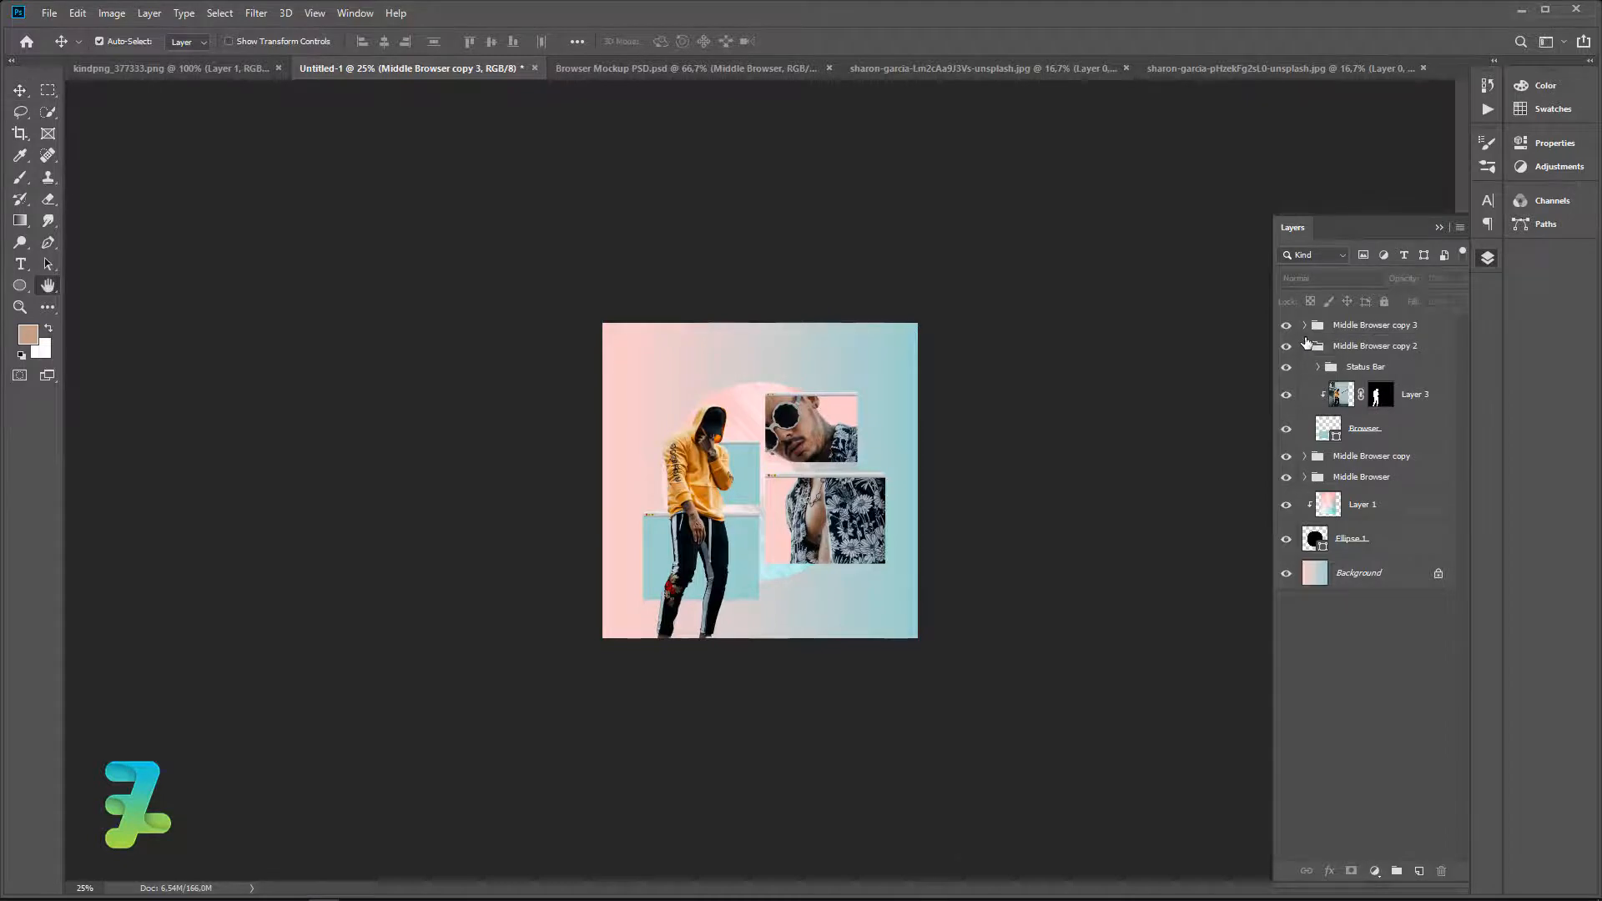
{"action": "double_click", "coordinate": [1307, 344]}
{"action": "left_click", "coordinate": [1507, 528]}
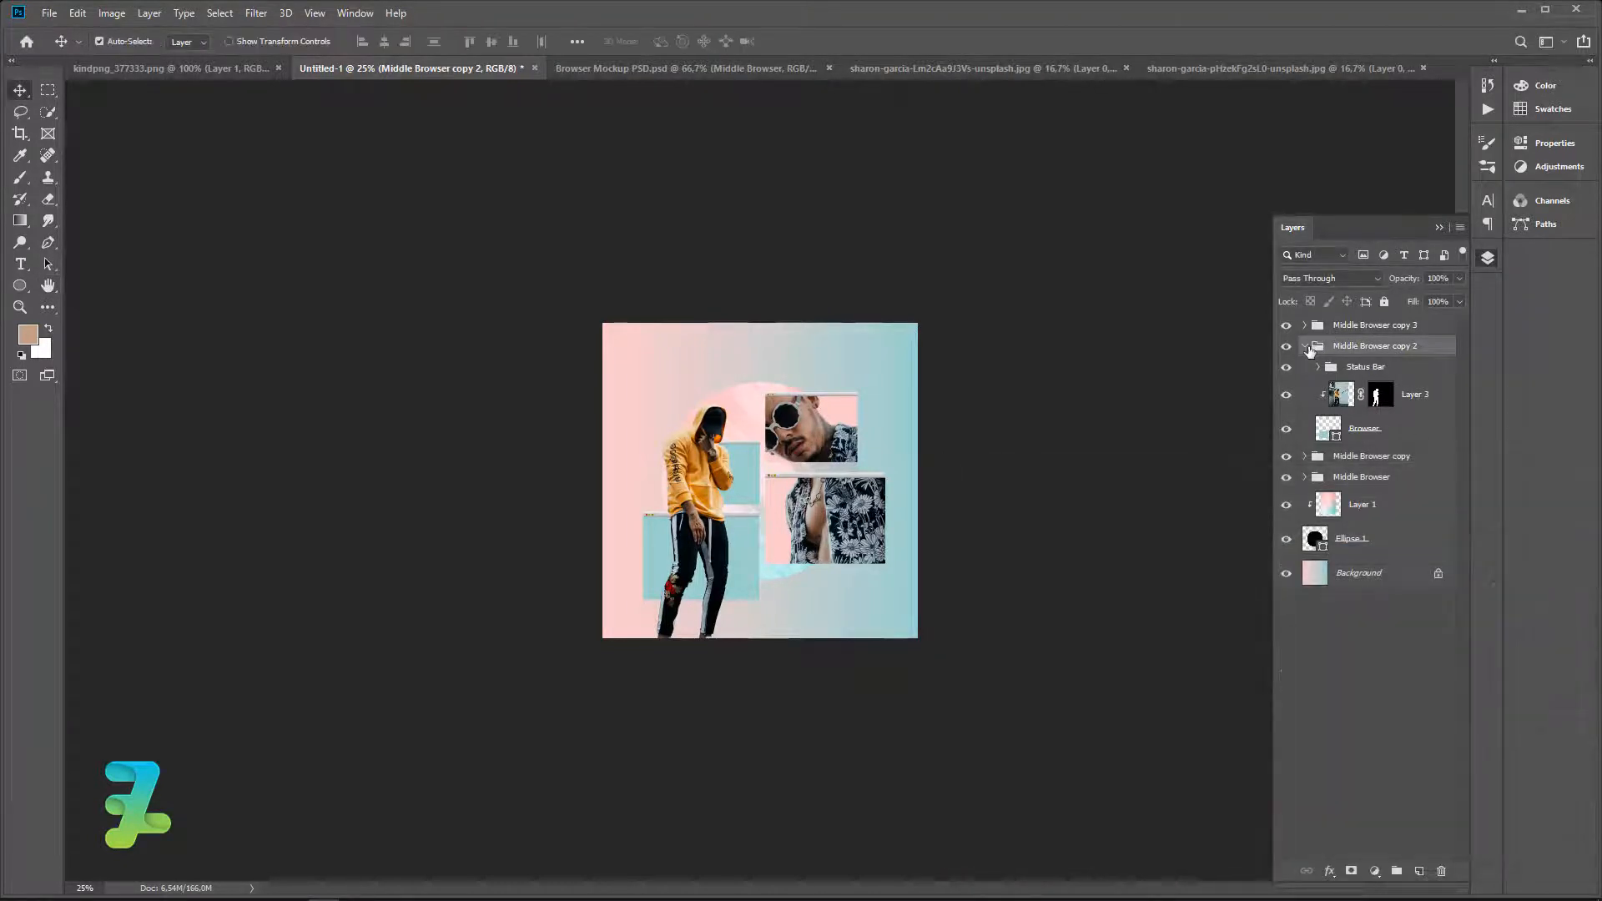
{"action": "left_click", "coordinate": [1305, 346]}
{"action": "left_click", "coordinate": [1305, 325]}
{"action": "left_click", "coordinate": [1305, 325]}
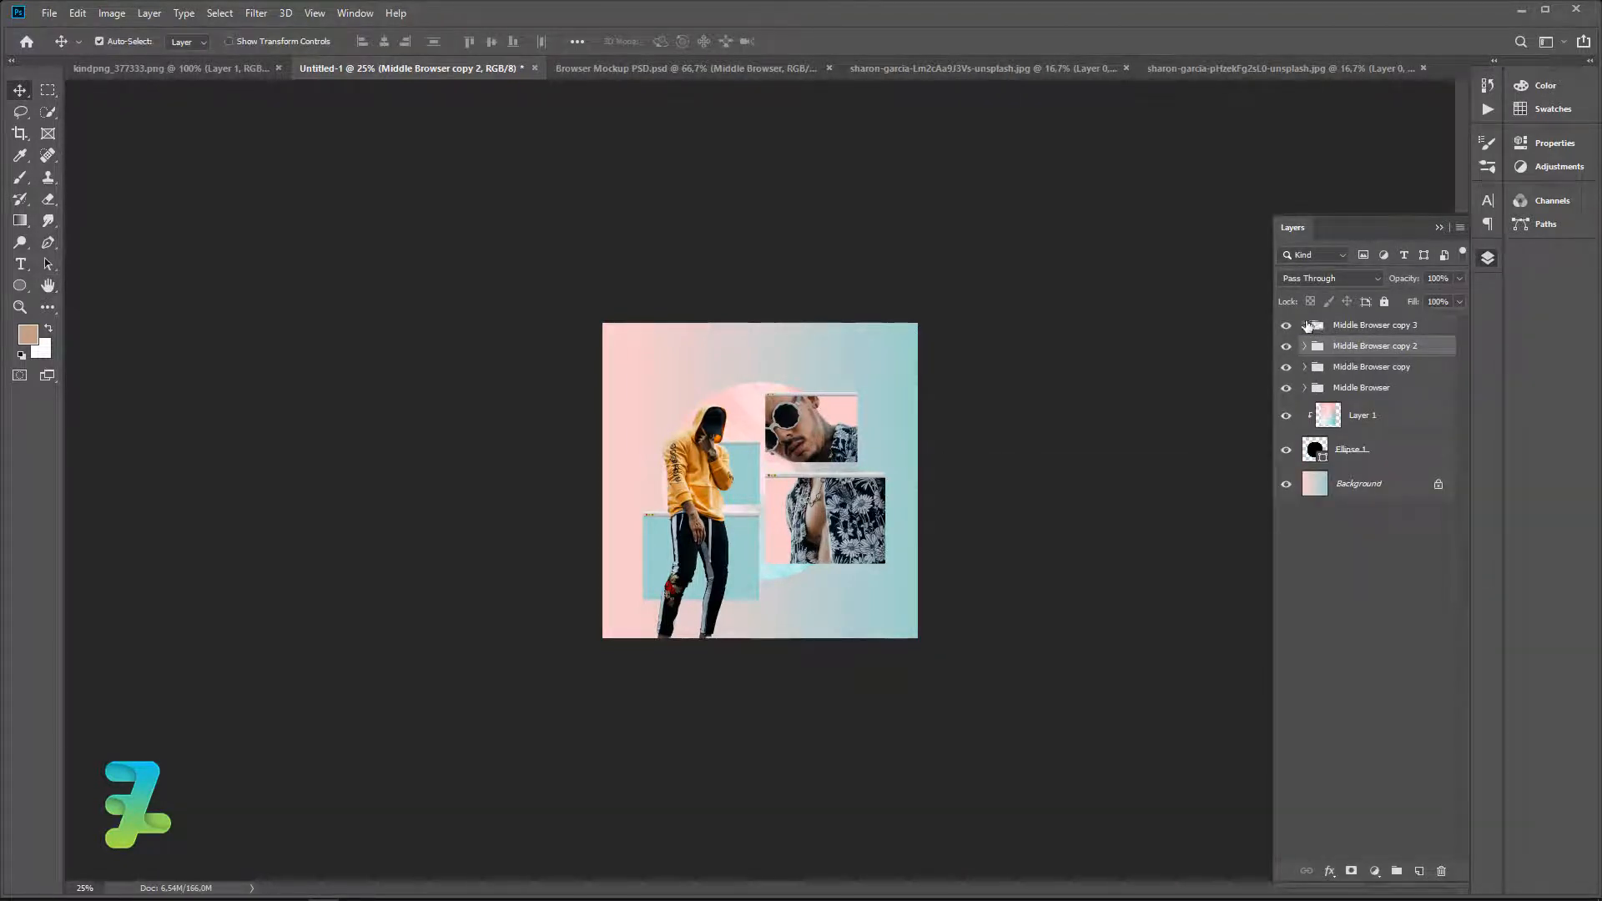
Clip the Layer 3 copy to its Browser shape and shift it until the hooded head sits inside the upper-left browser window.
{"action": "left_click", "coordinate": [1306, 325]}
{"action": "left_click", "coordinate": [1377, 373]}
{"action": "right_click", "coordinate": [1401, 373]}
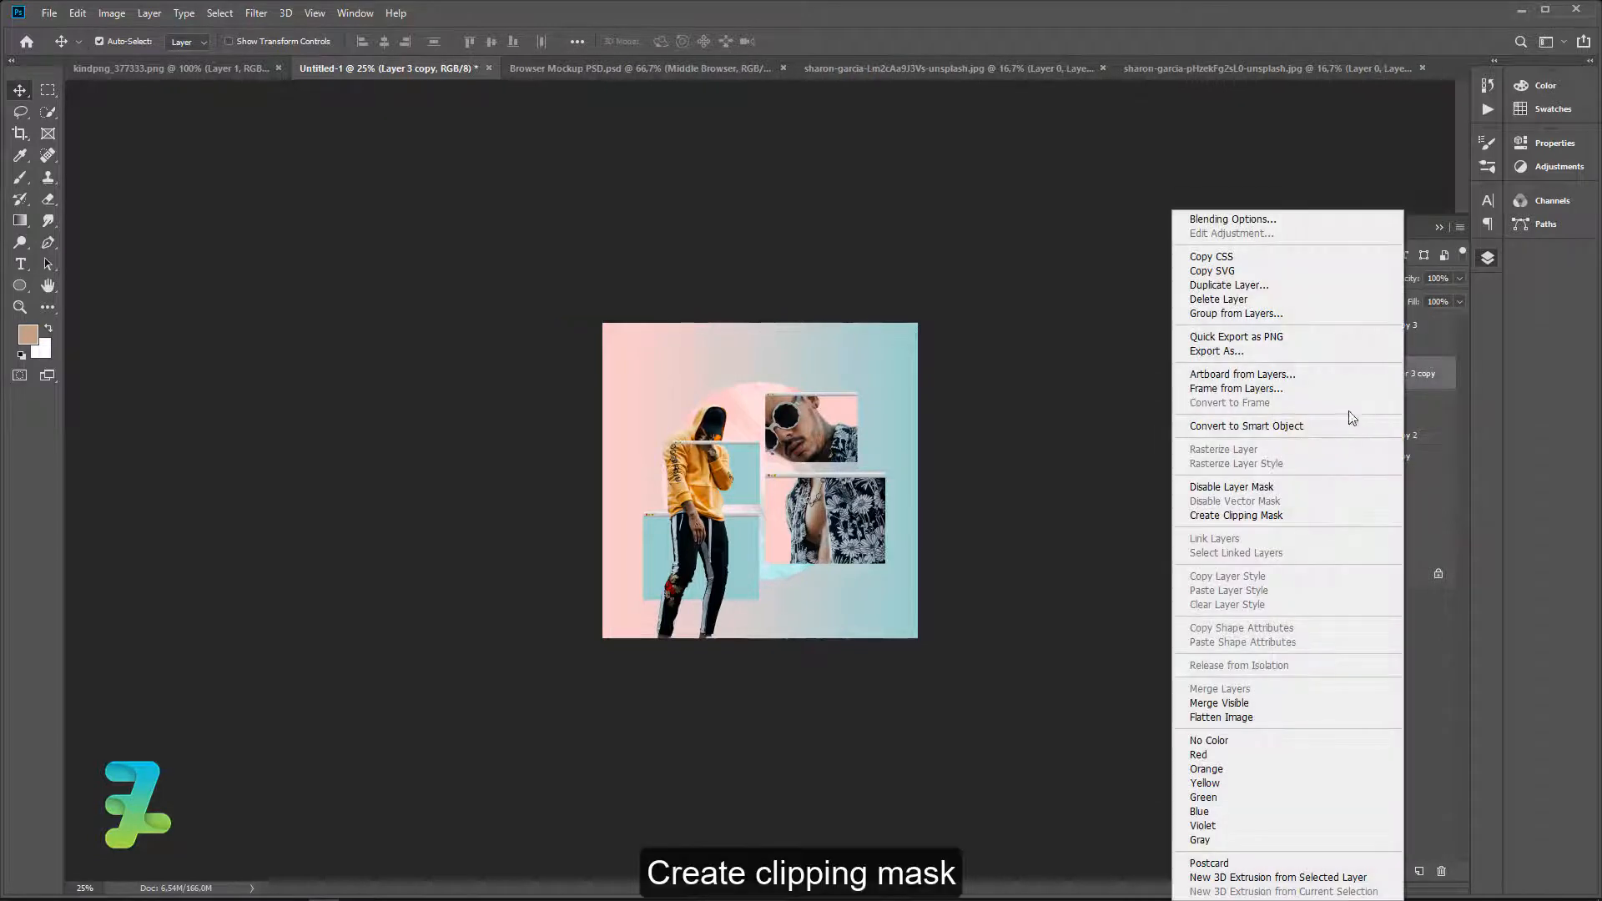
{"action": "left_click", "coordinate": [1261, 515]}
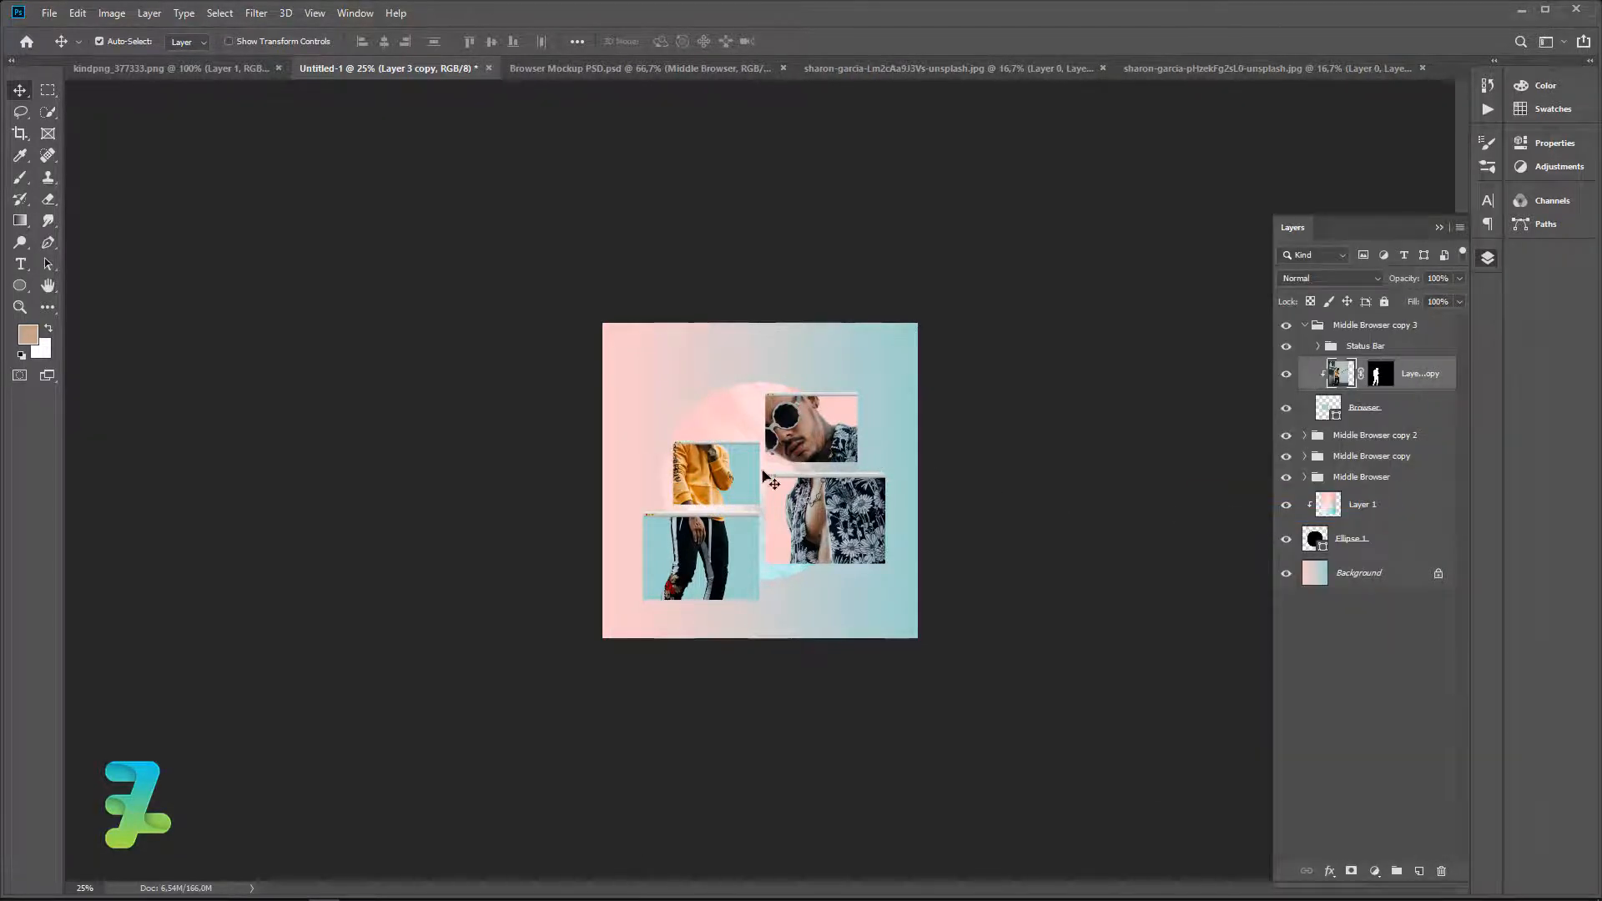
{"action": "left_click_drag", "start_coordinate": [700, 479], "coordinate": [745, 536]}
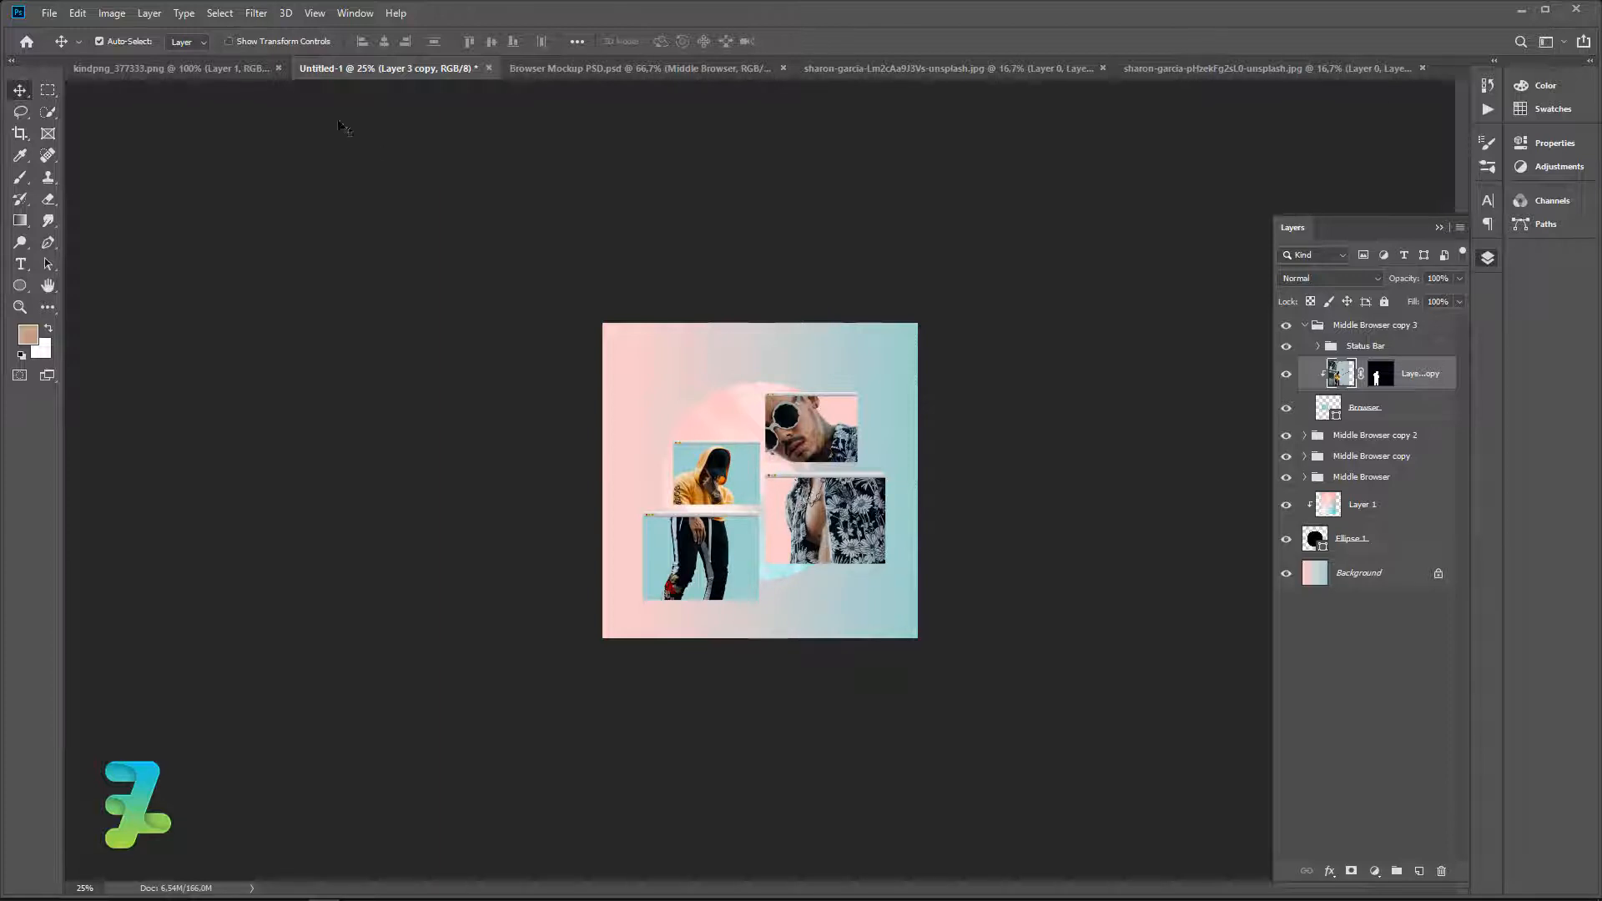
Copy the Spotlight Search bar from kindpng_377333.png into the Untitled-1 composition and close the source document.
{"action": "right_click", "coordinate": [214, 65]}
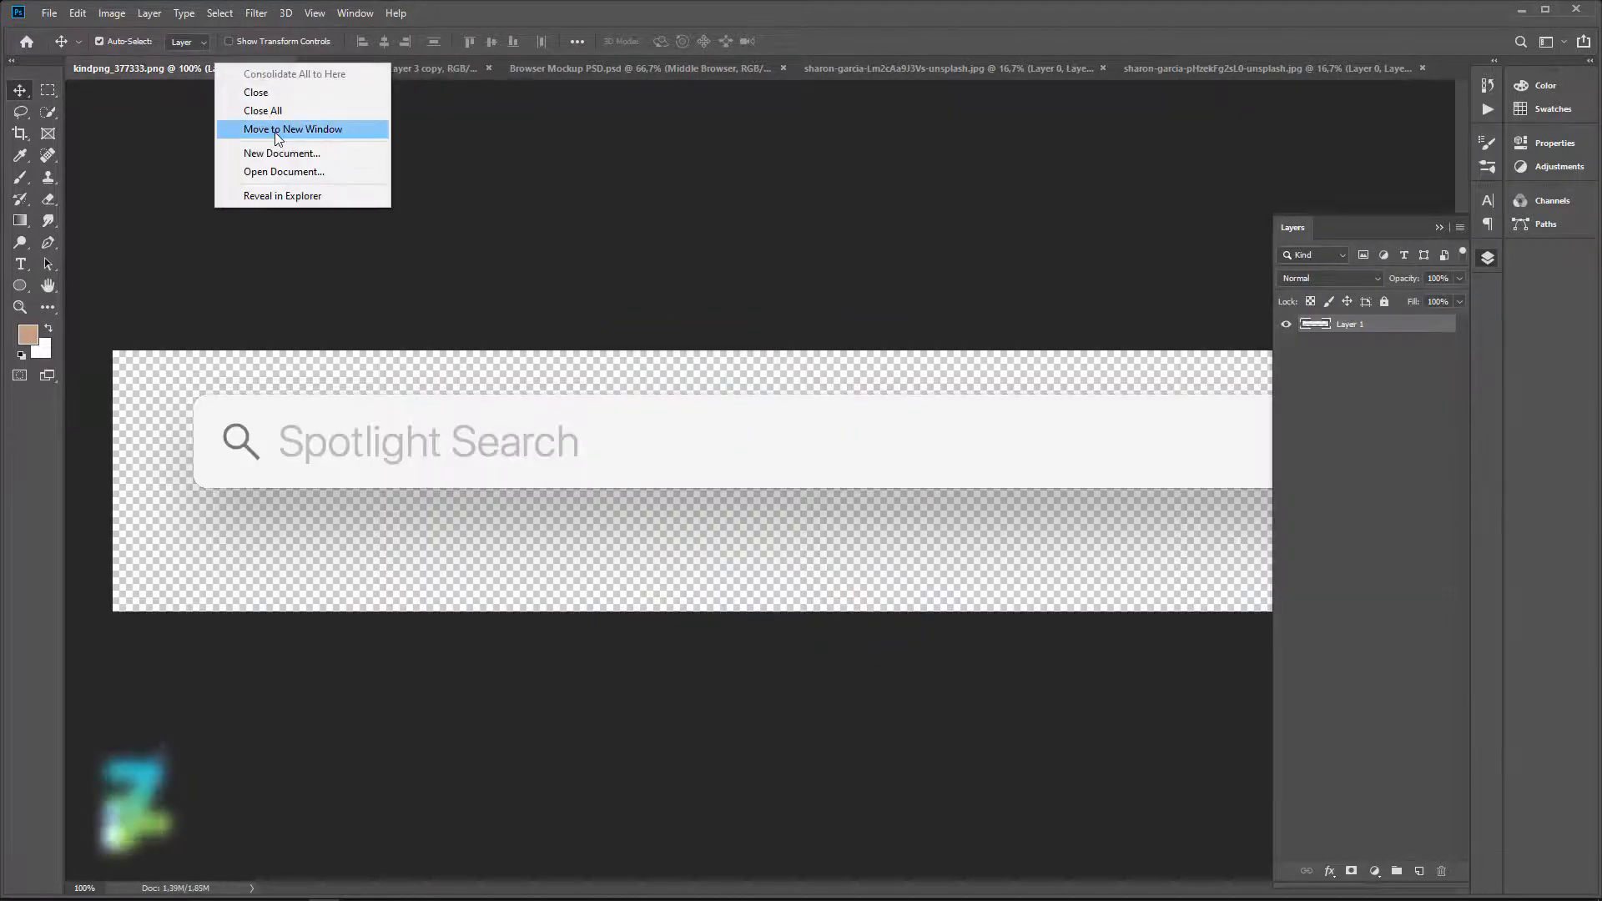
{"action": "left_click", "coordinate": [296, 127]}
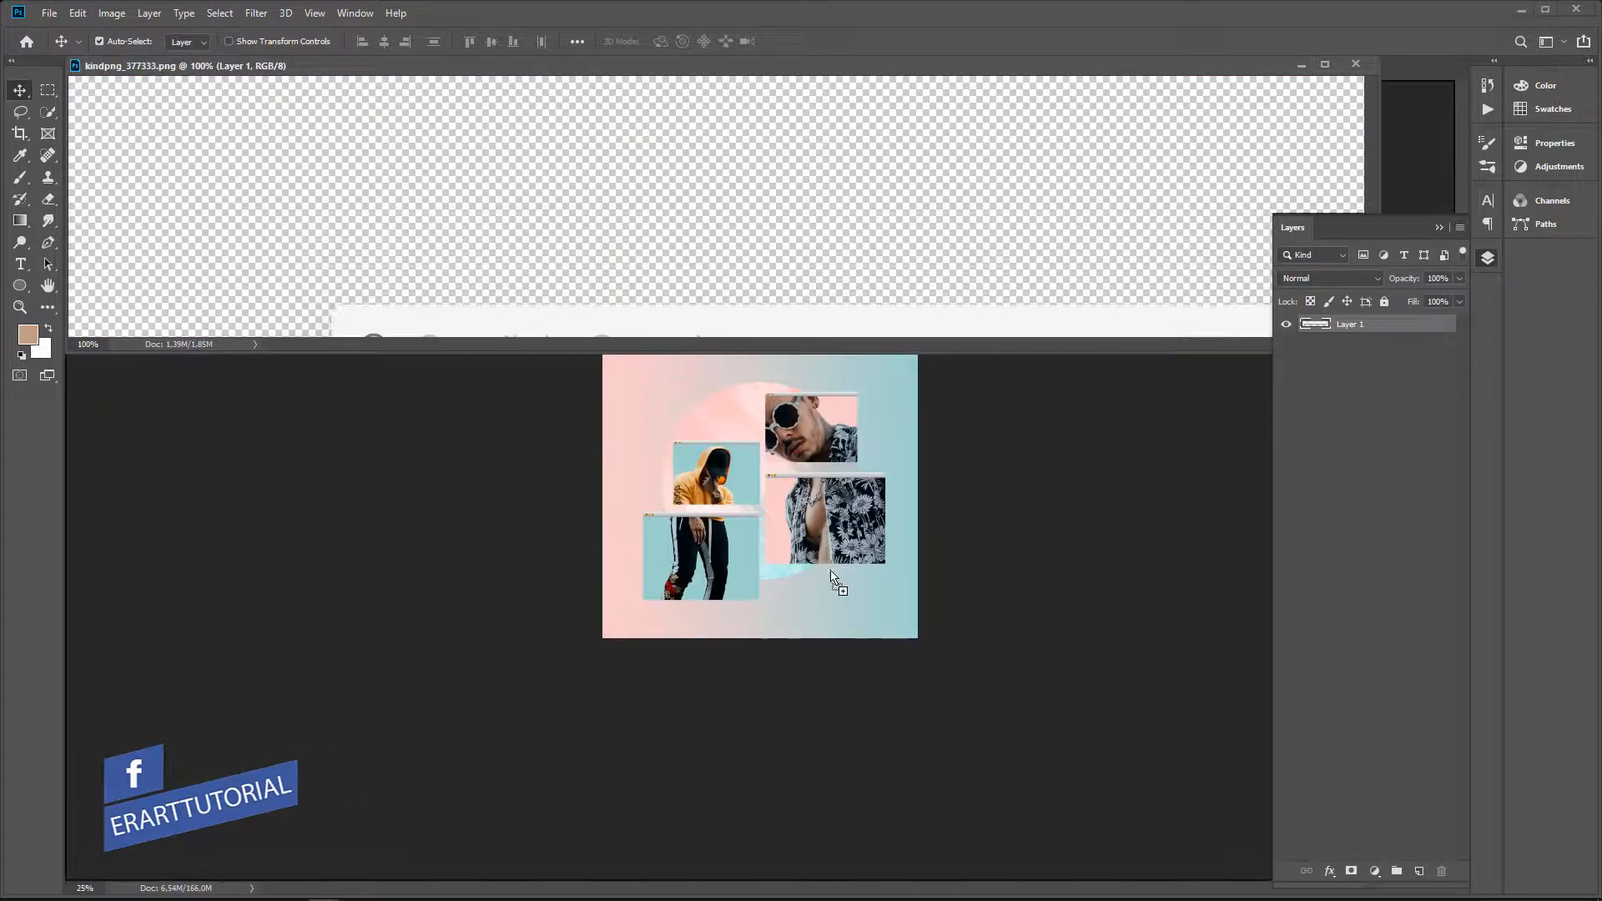
{"action": "left_click_drag", "start_coordinate": [819, 603], "coordinate": [820, 601]}
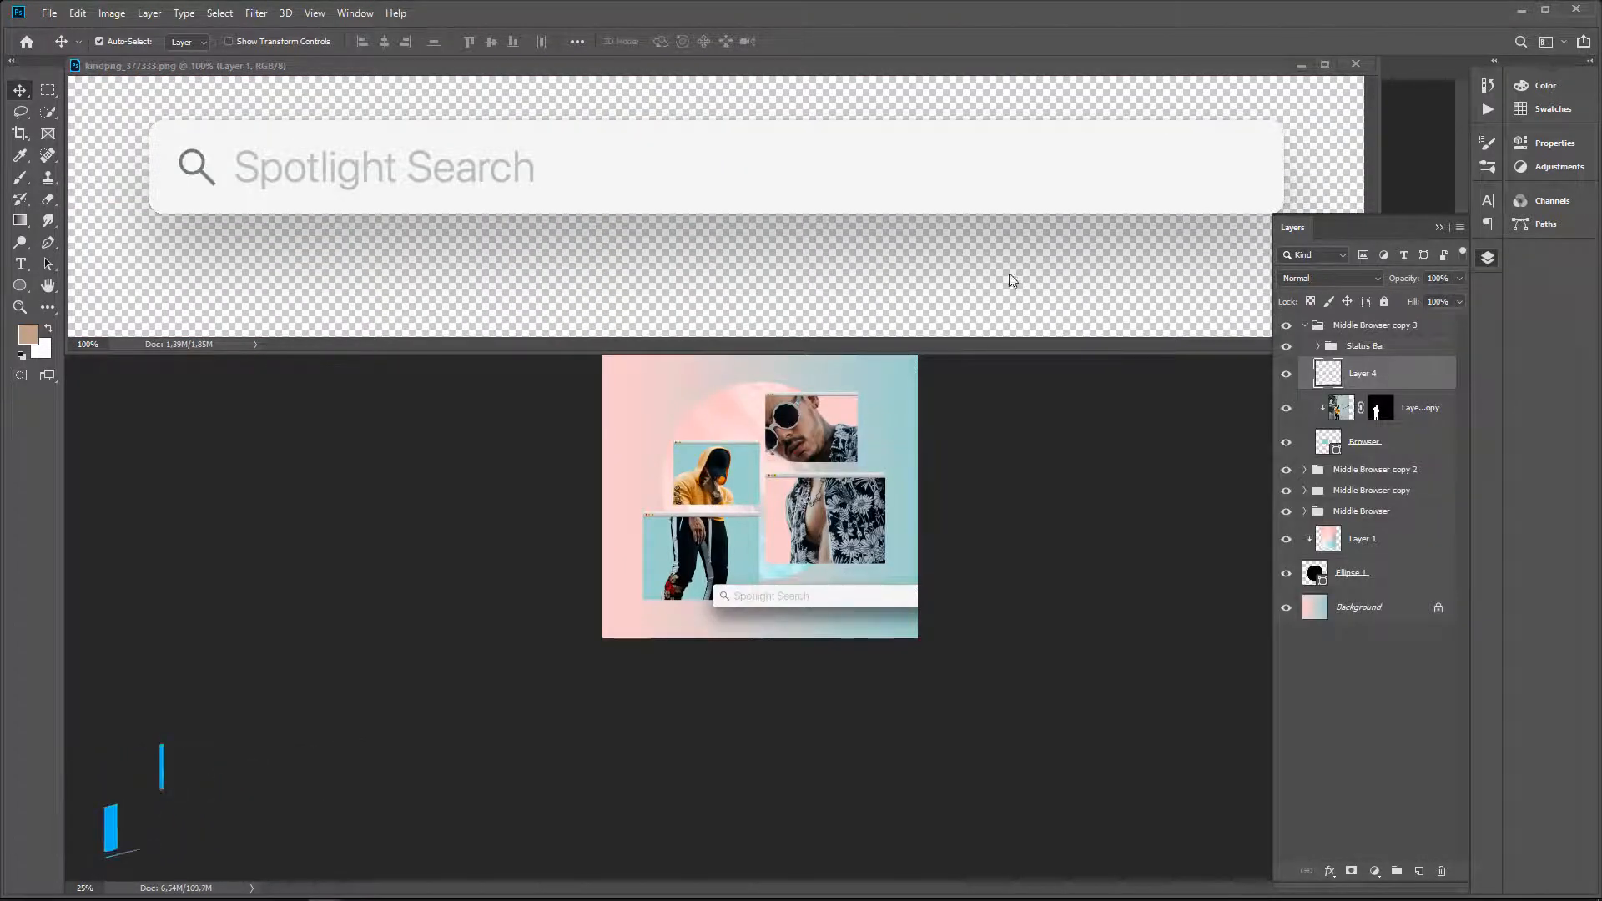
{"action": "left_click", "coordinate": [1355, 65]}
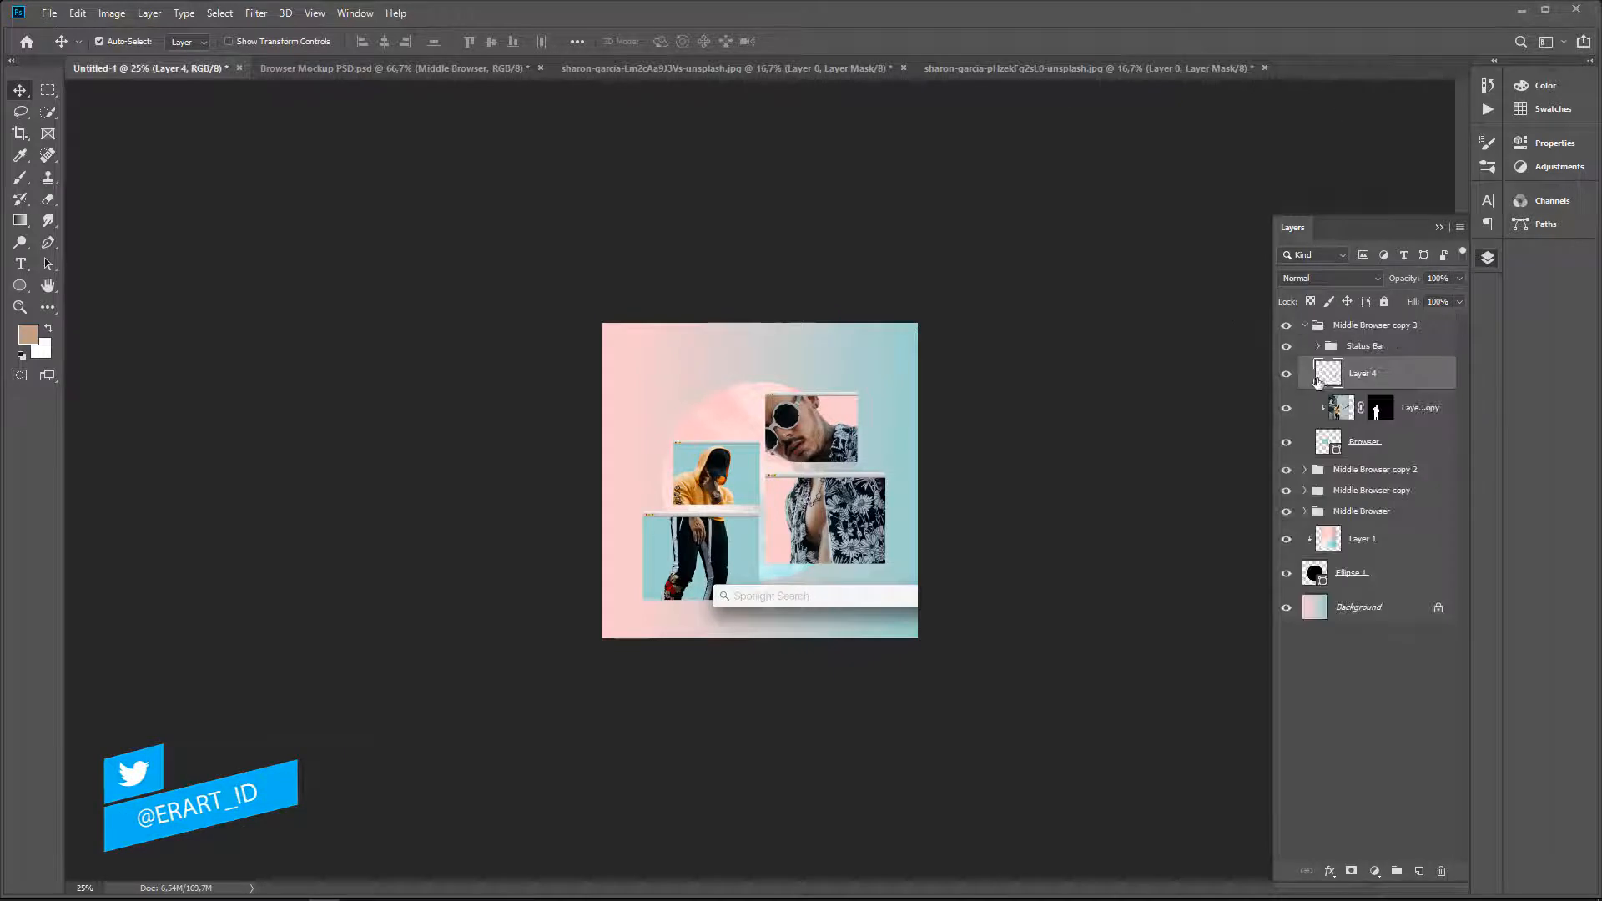
Move Layer 4 above all groups and place the search bar under the lower-right browser window, running off the canvas edge.
{"action": "left_click_drag", "start_coordinate": [1328, 373], "coordinate": [1339, 318]}
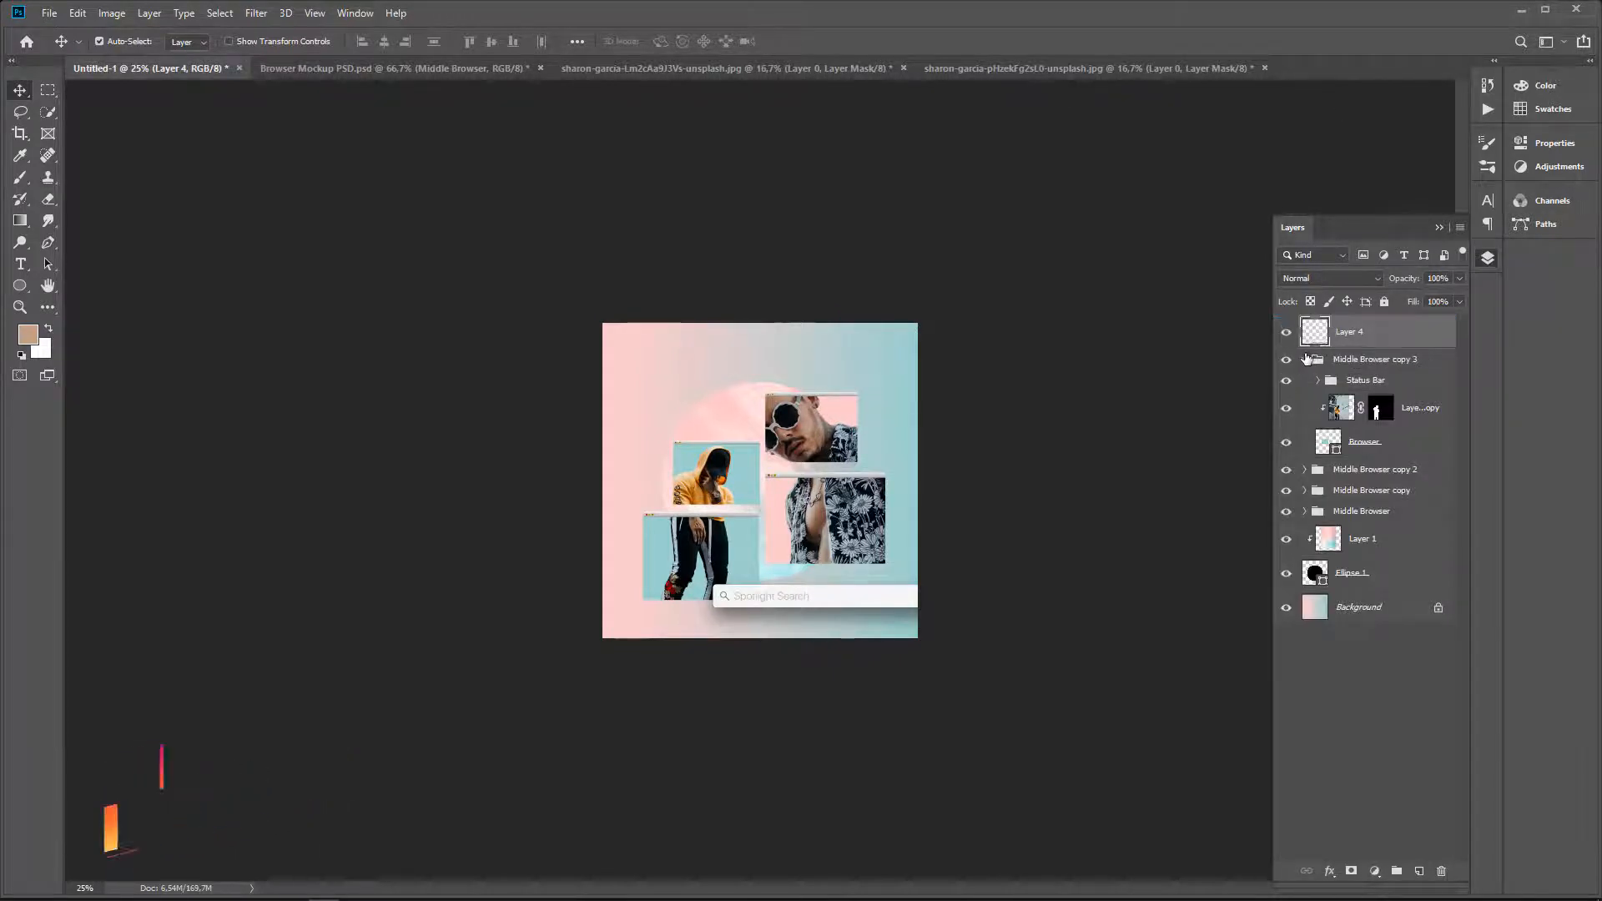
{"action": "left_click_drag", "start_coordinate": [799, 601], "coordinate": [852, 592]}
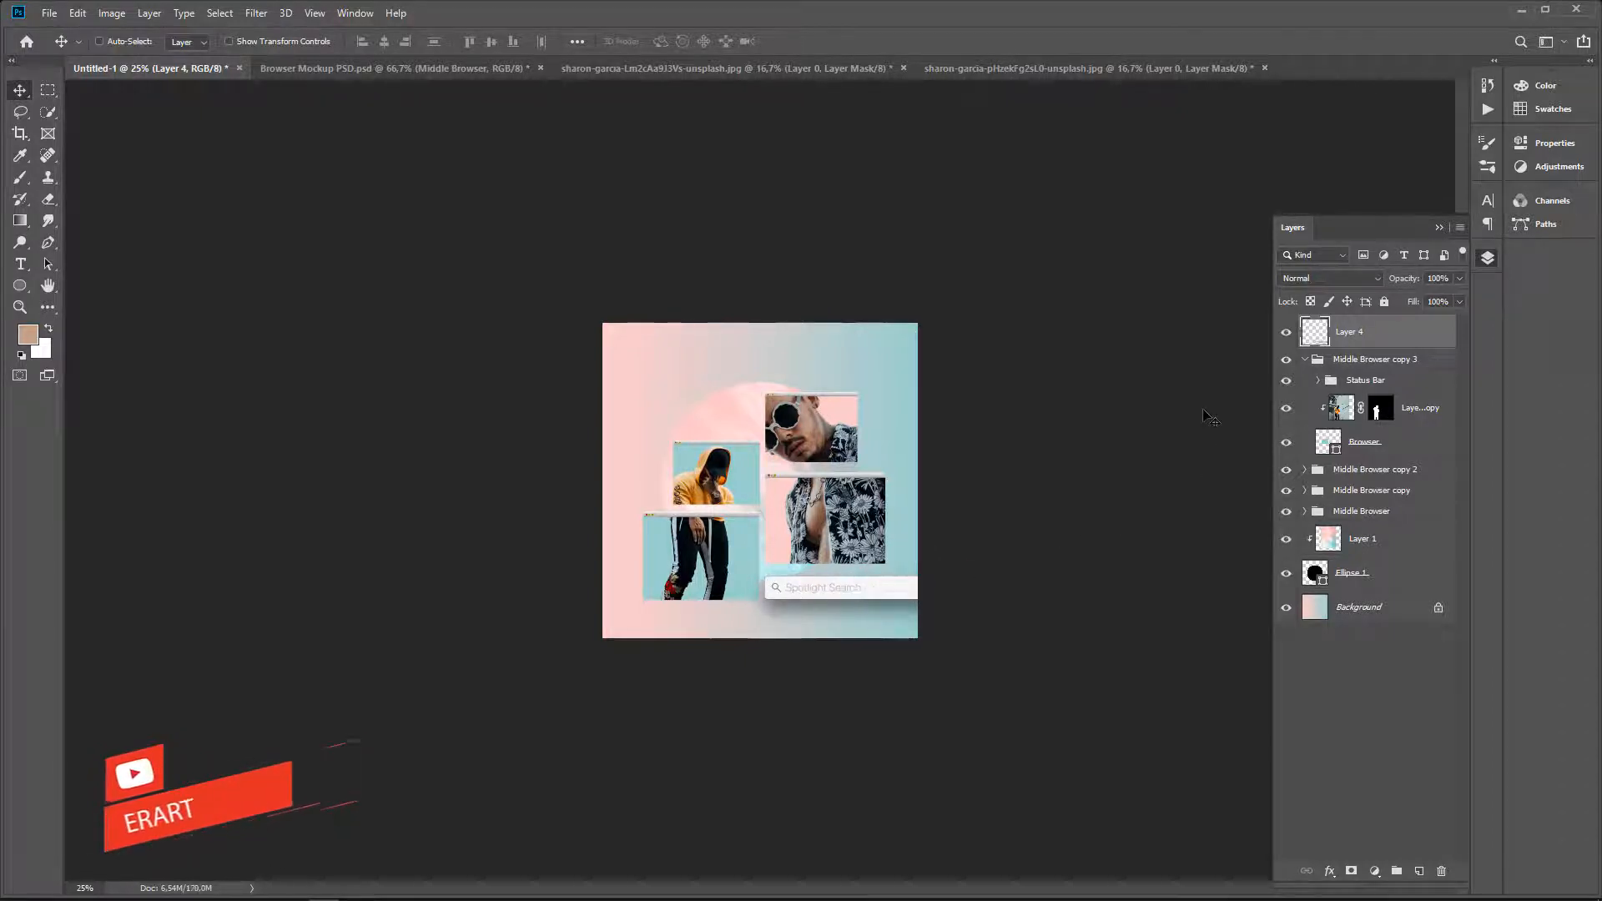
Duplicate the search bar and move the copy above the yellow-hoodie window, with its start running off the canvas's left edge.
{"action": "key", "text": "ctrl+j"}
{"action": "left_click_drag", "start_coordinate": [705, 593], "coordinate": [556, 410]}
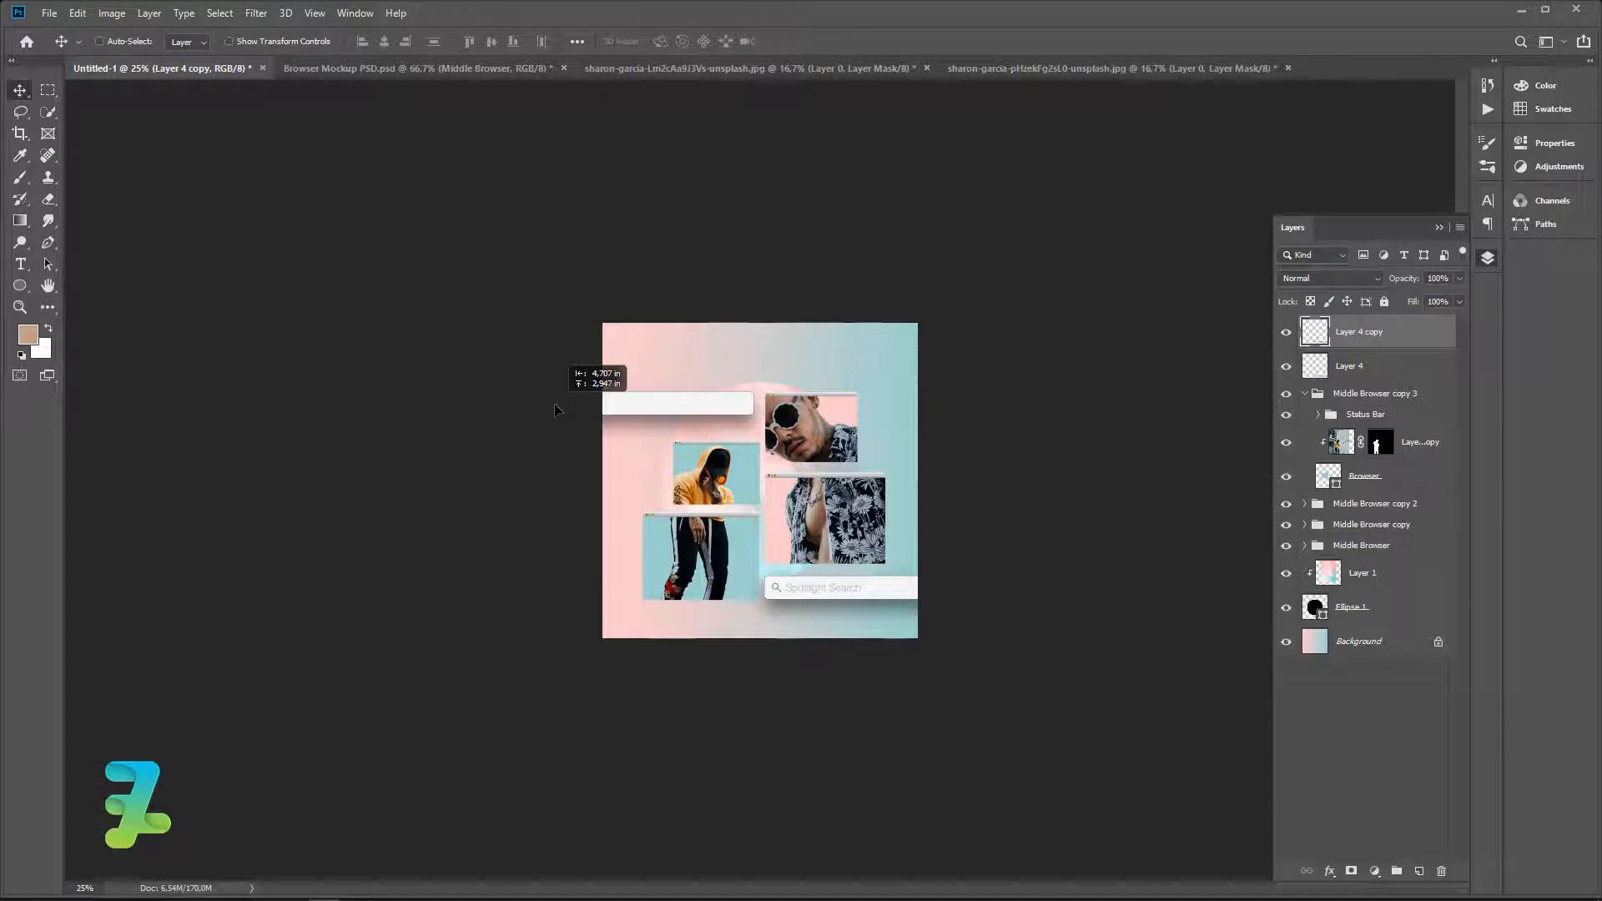
{"action": "left_click_drag", "start_coordinate": [555, 409], "coordinate": [554, 410]}
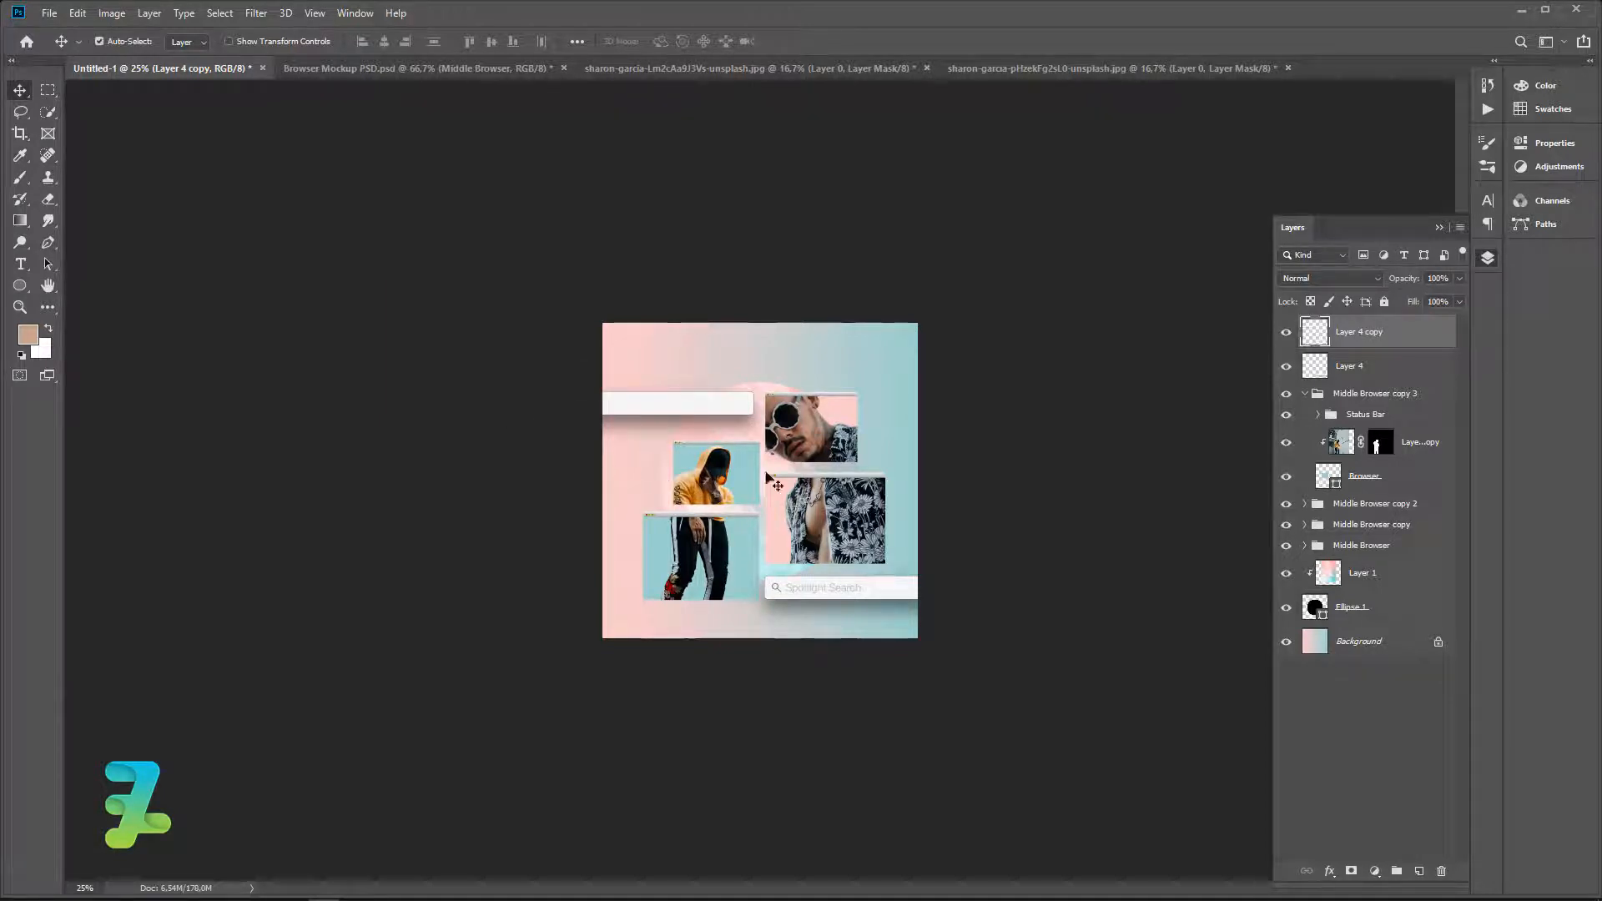
{"action": "key", "text": "ctrl"}
Choose the Type tool and set the foreground color to the grey sampled from the Spotlight Search lettering.
{"action": "left_click", "coordinate": [21, 263]}
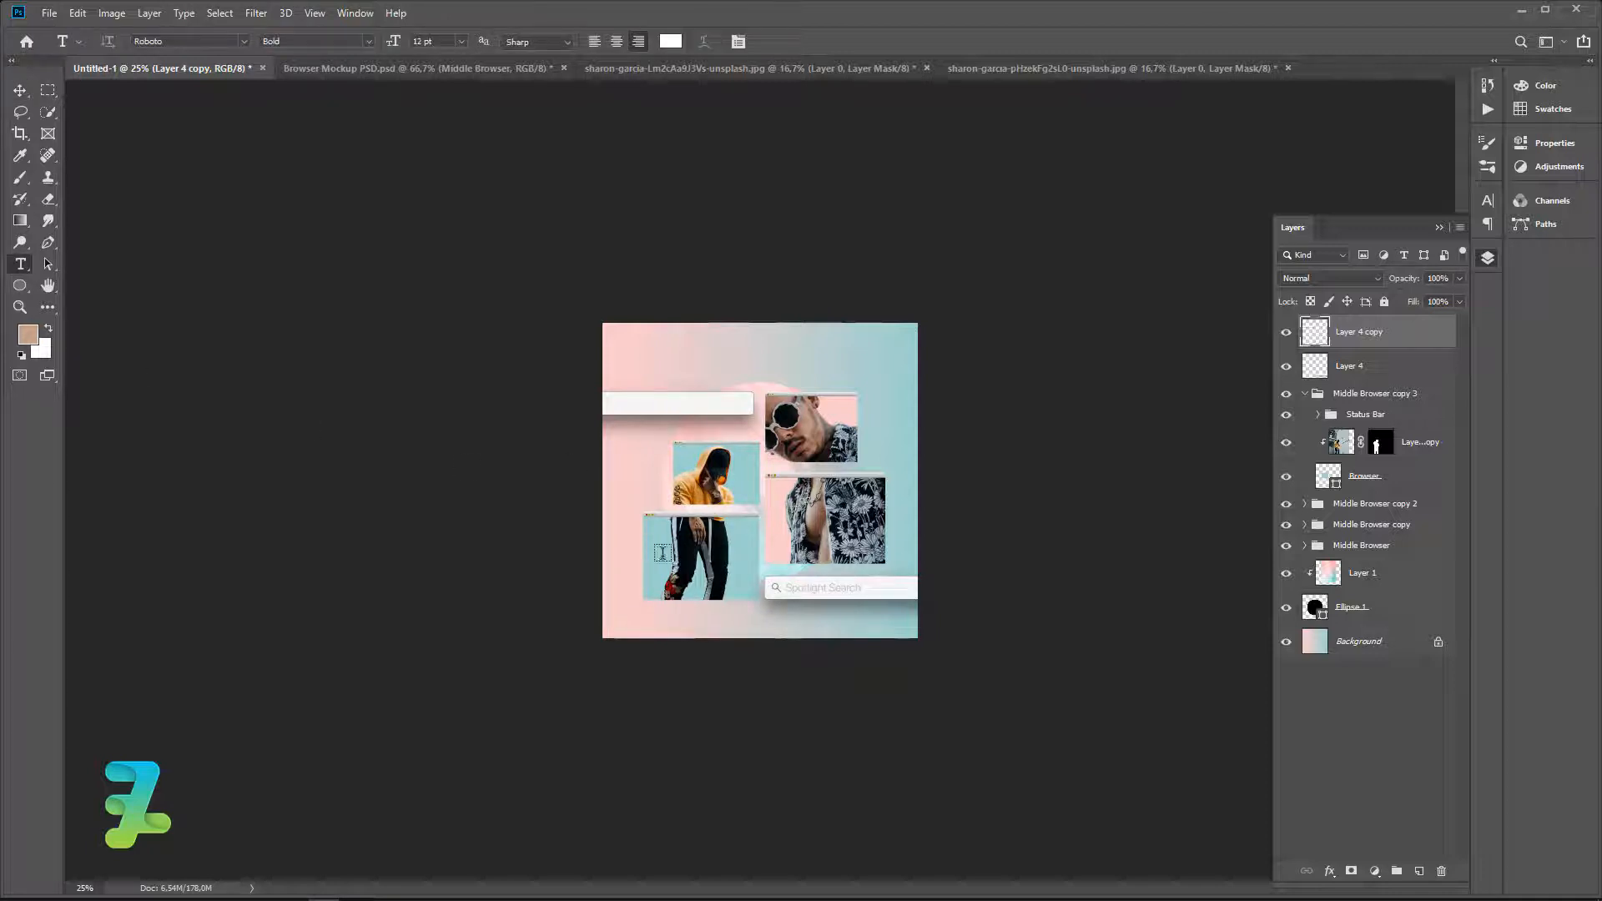
{"action": "key", "text": "ctrl+plus"}
{"action": "key", "text": "ctrl+plus"}
{"action": "key", "text": "ctrl+plus"}
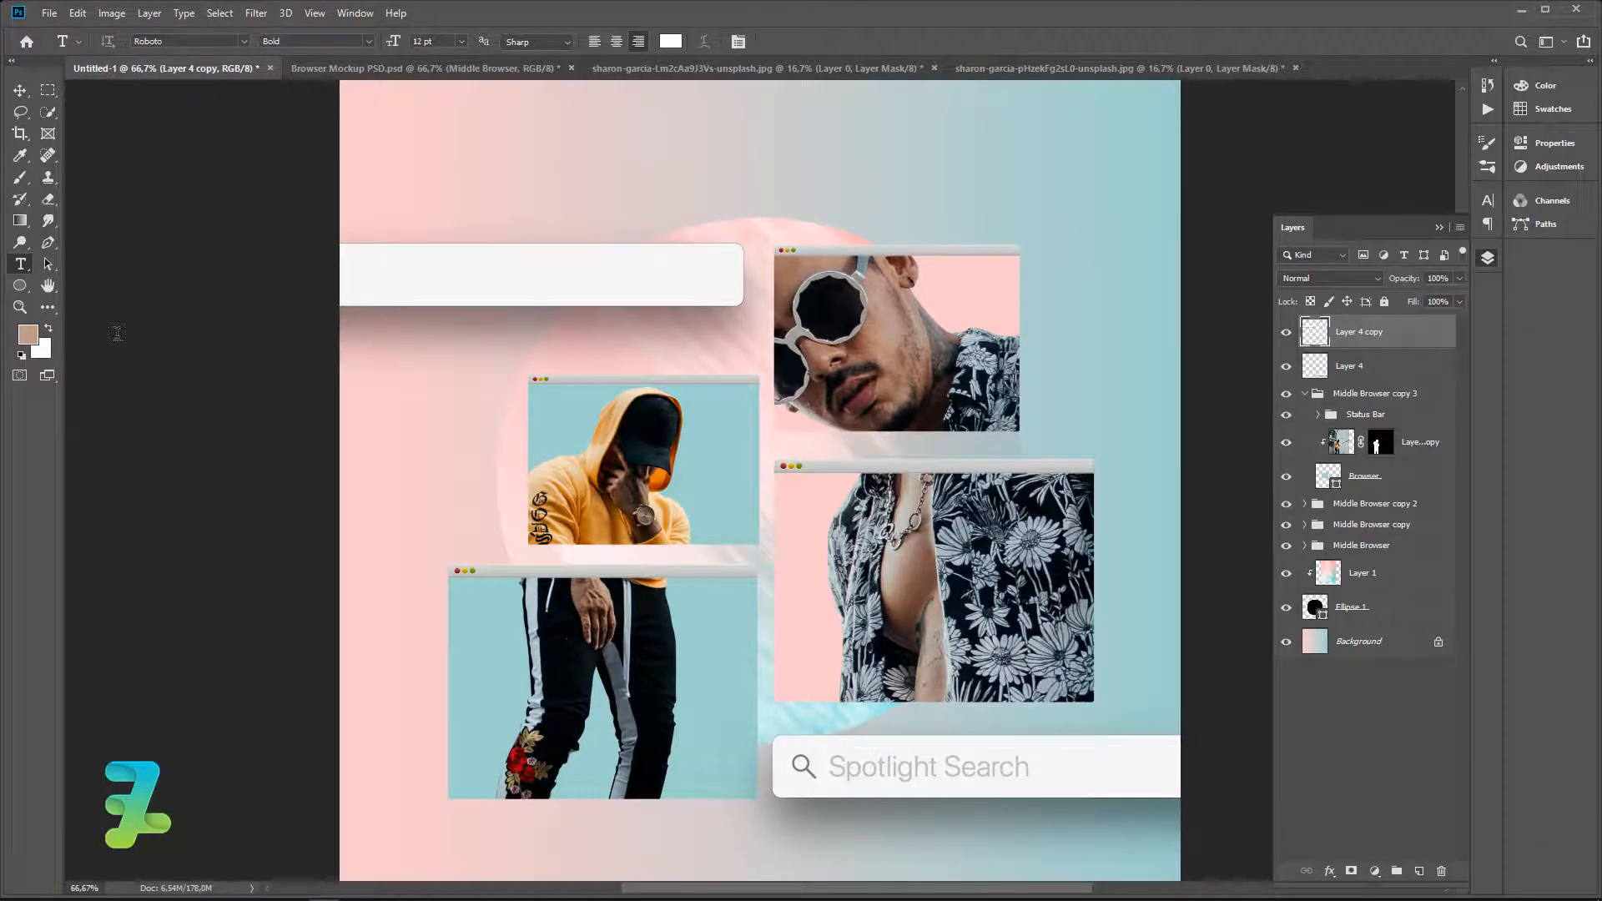
{"action": "left_click", "coordinate": [29, 335]}
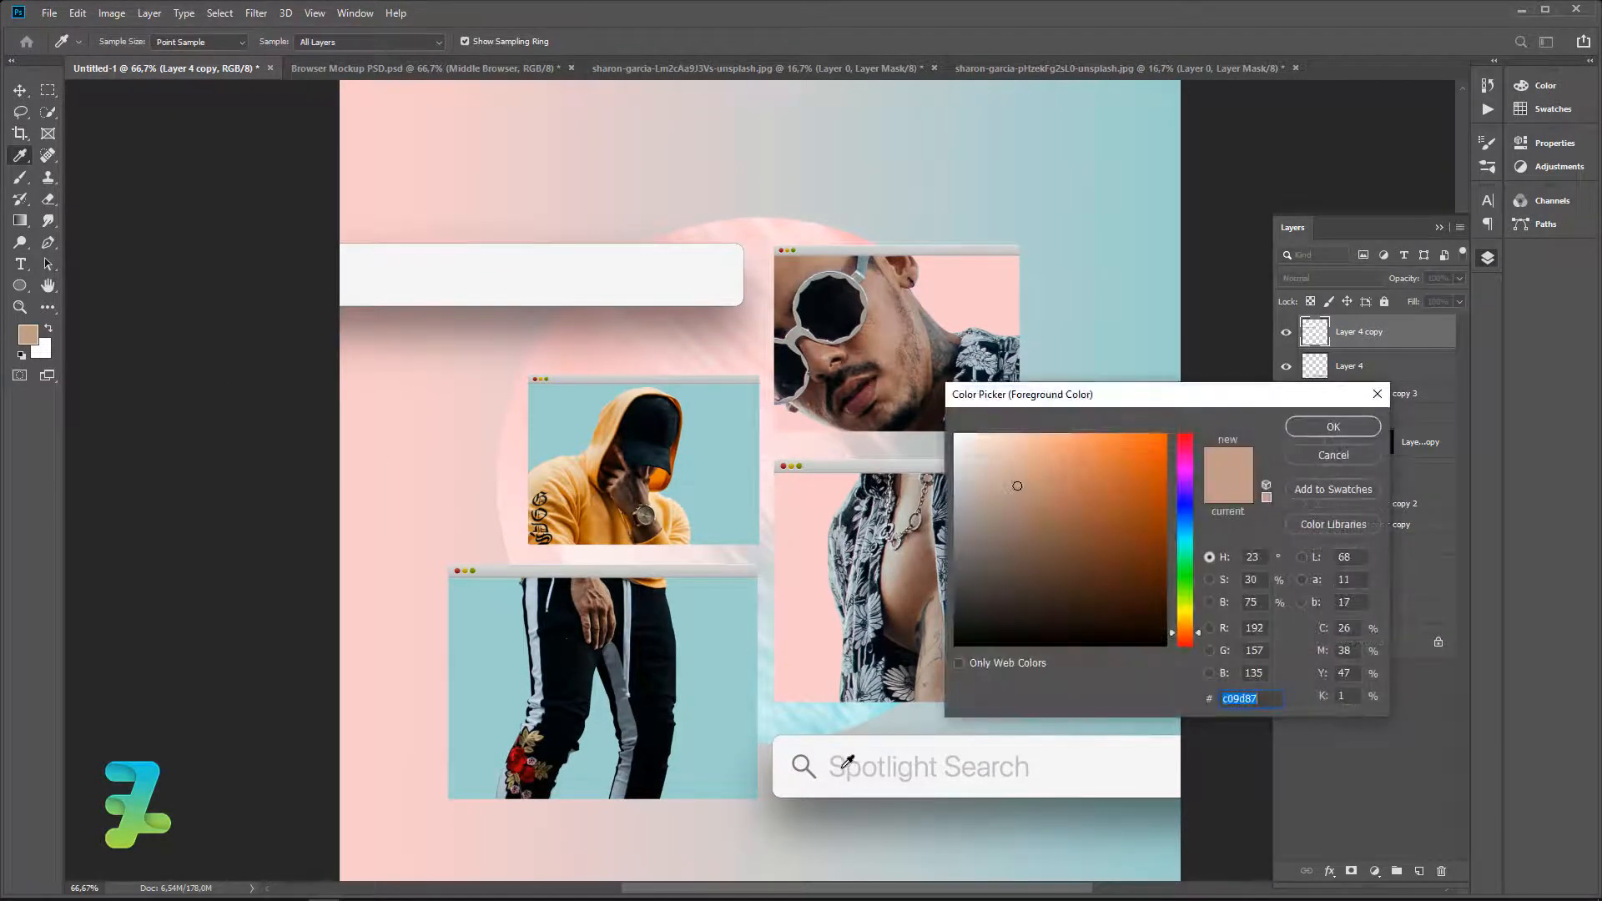
{"action": "left_click", "coordinate": [843, 766]}
{"action": "left_click", "coordinate": [1356, 426]}
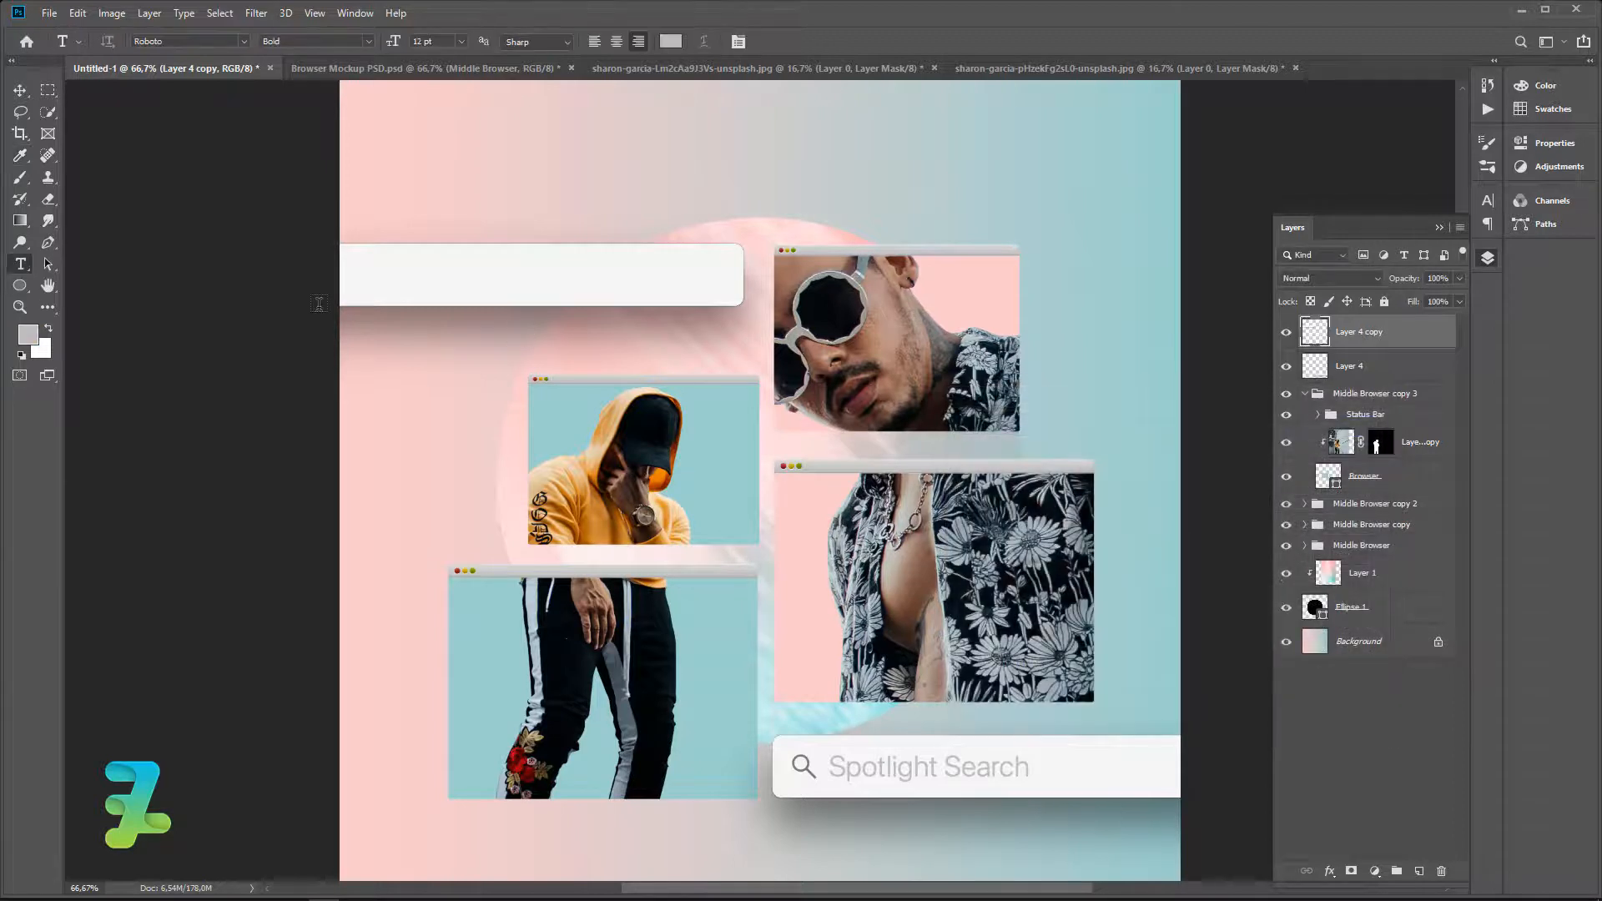
Add a LOREM IPSUM text line in the upper search bar and set the word LOREM to the Thin style.
{"action": "left_click", "coordinate": [380, 275]}
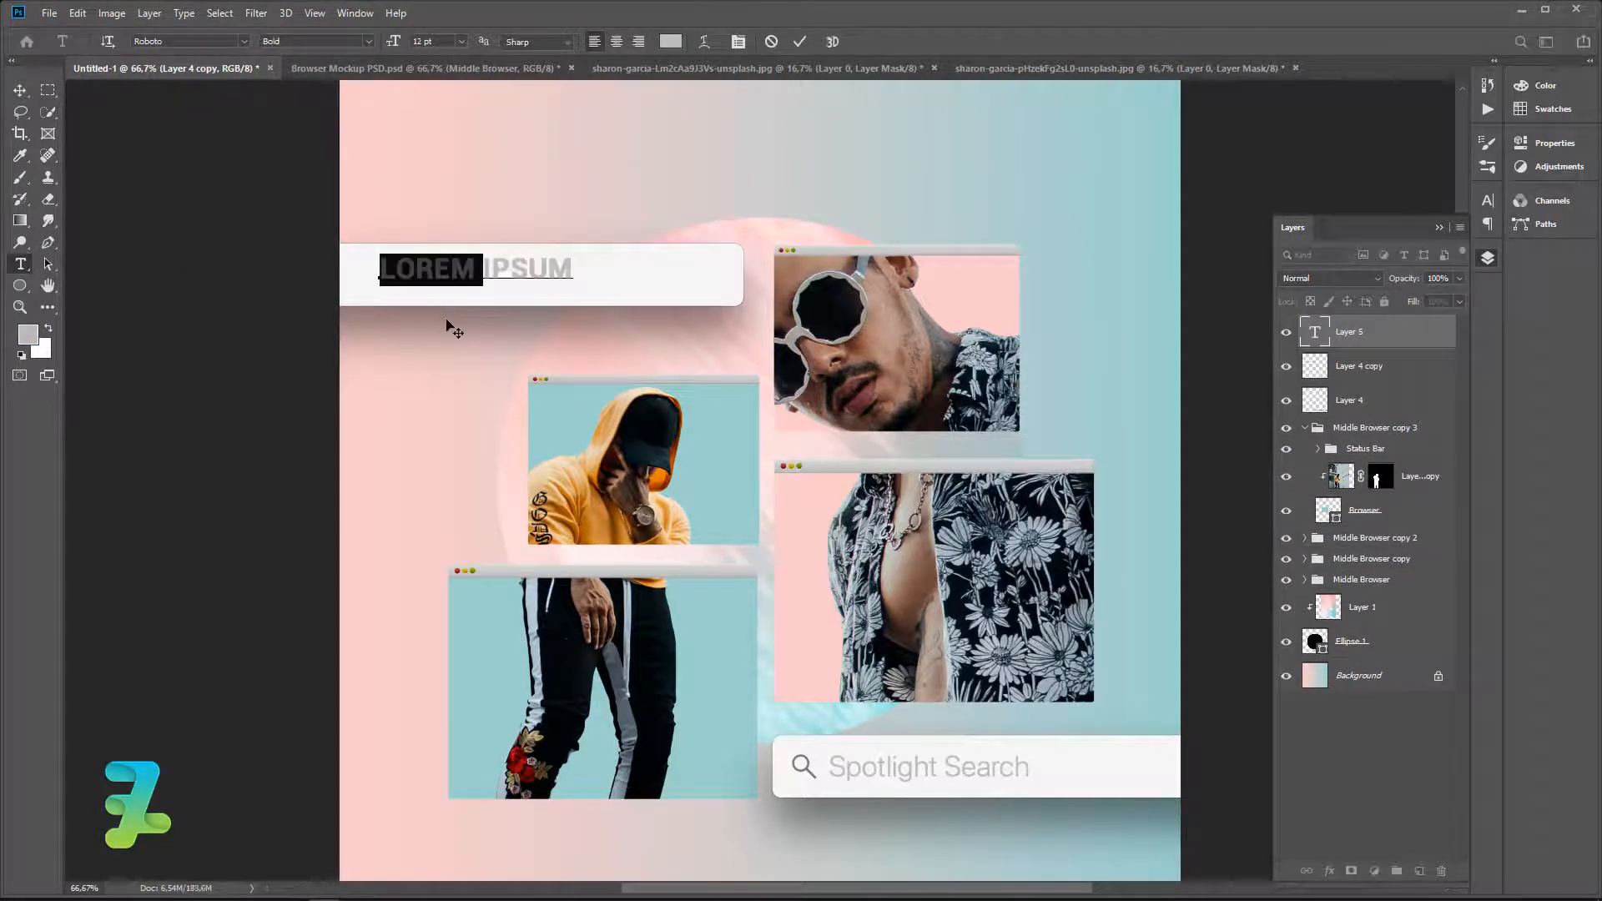
{"action": "left_click", "coordinate": [359, 41]}
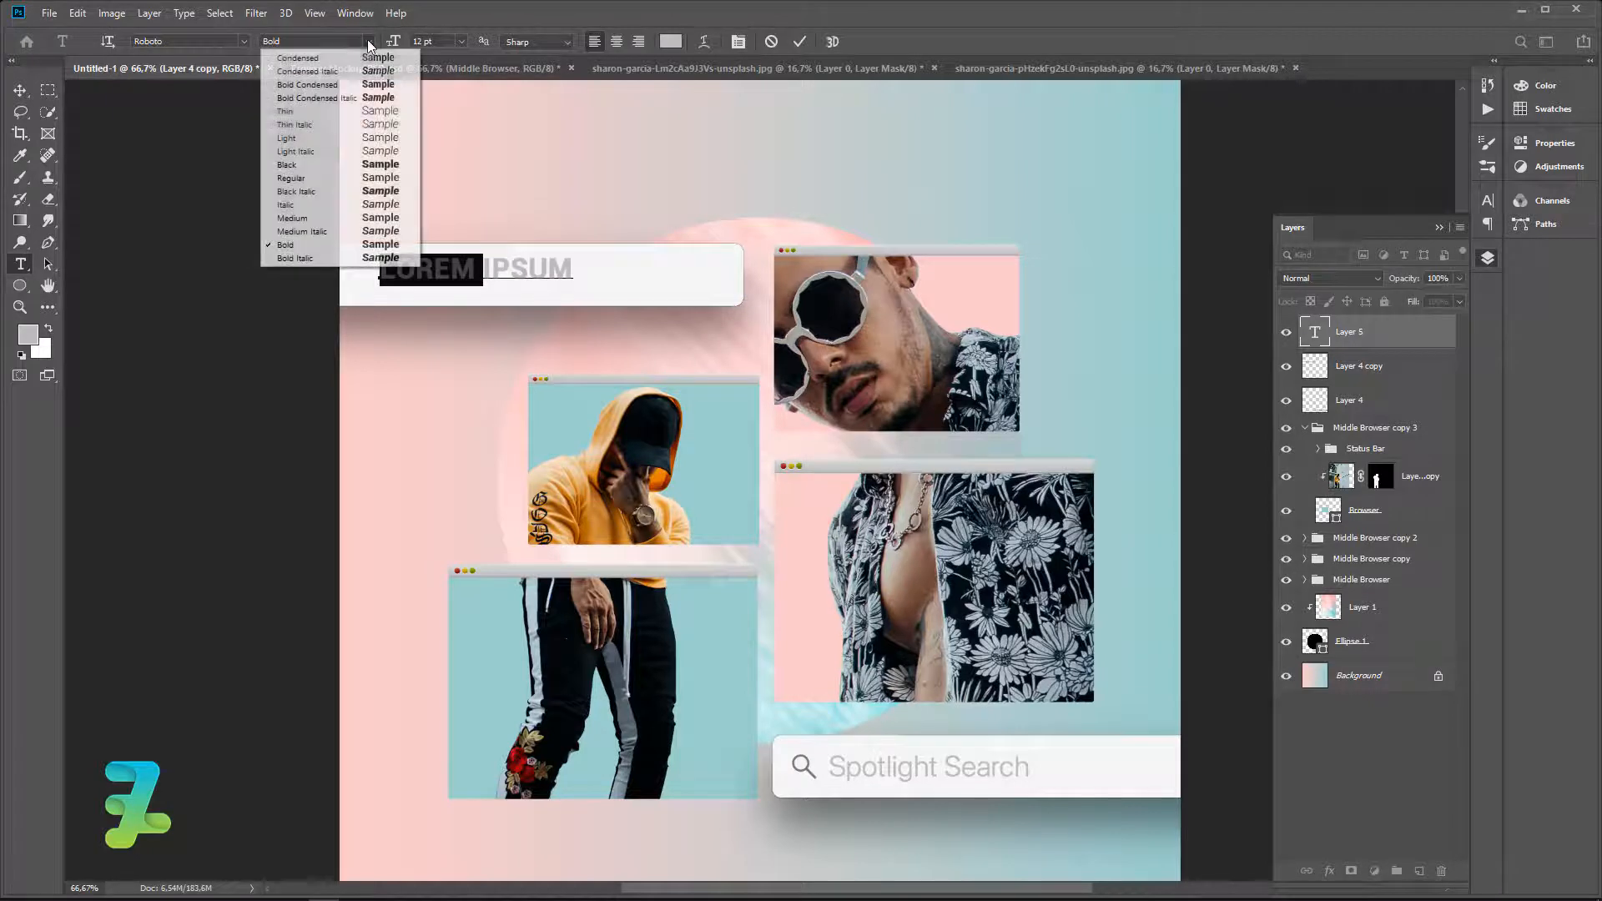
{"action": "left_click", "coordinate": [342, 111]}
{"action": "key", "text": "ctrl+Return"}
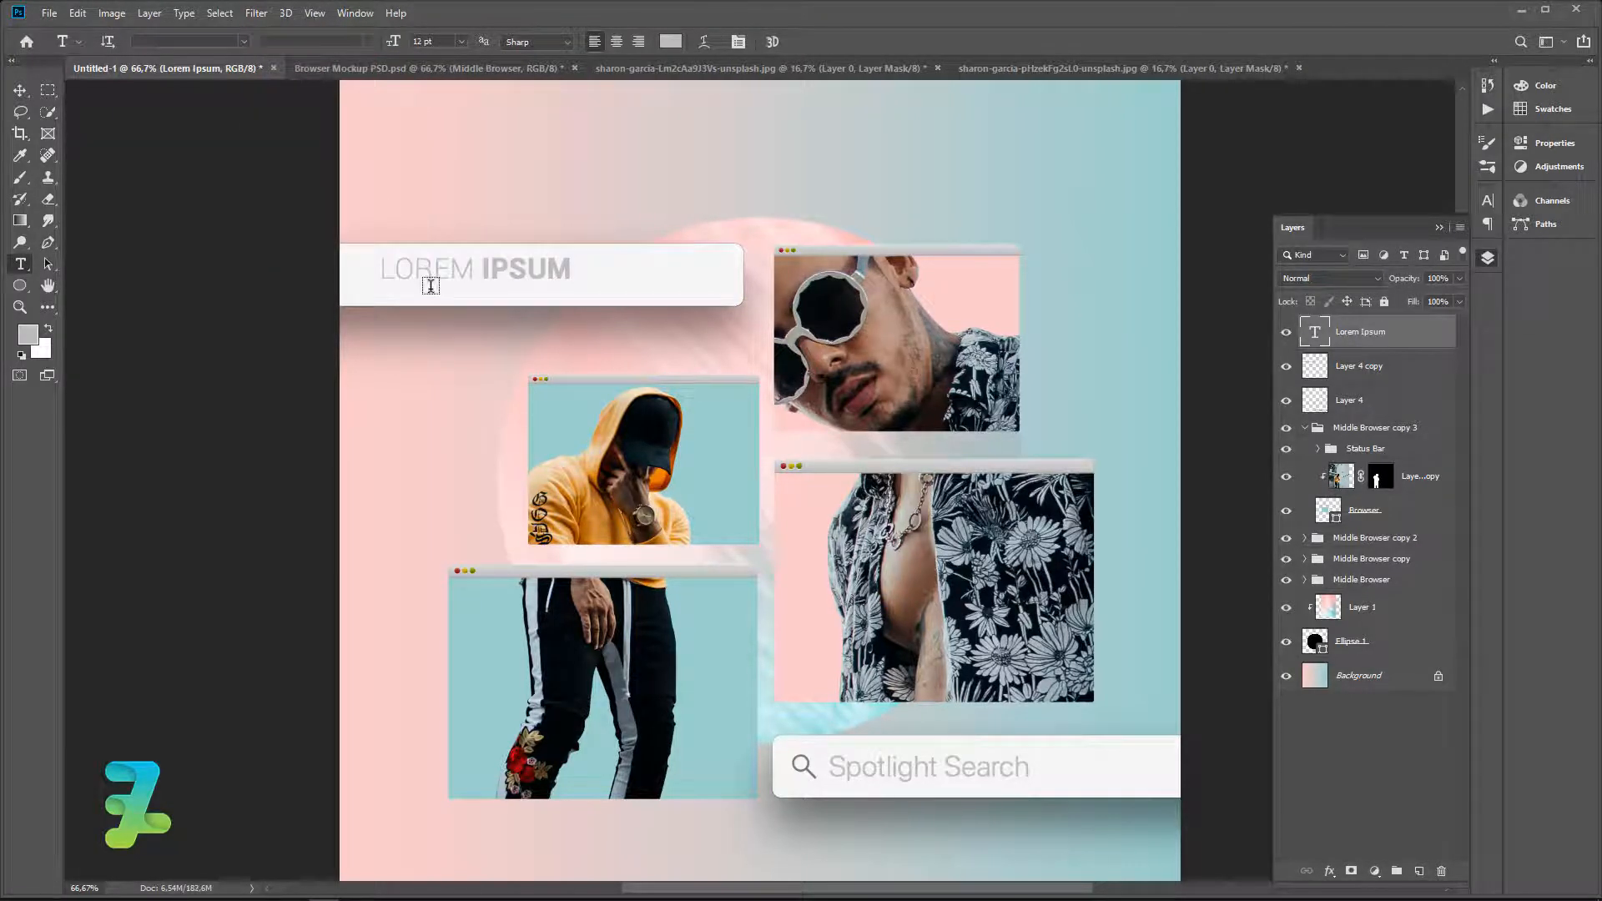
Replace the placeholder text in the upper search bar with "AL" and select all of it.
{"action": "double_click", "coordinate": [1315, 332]}
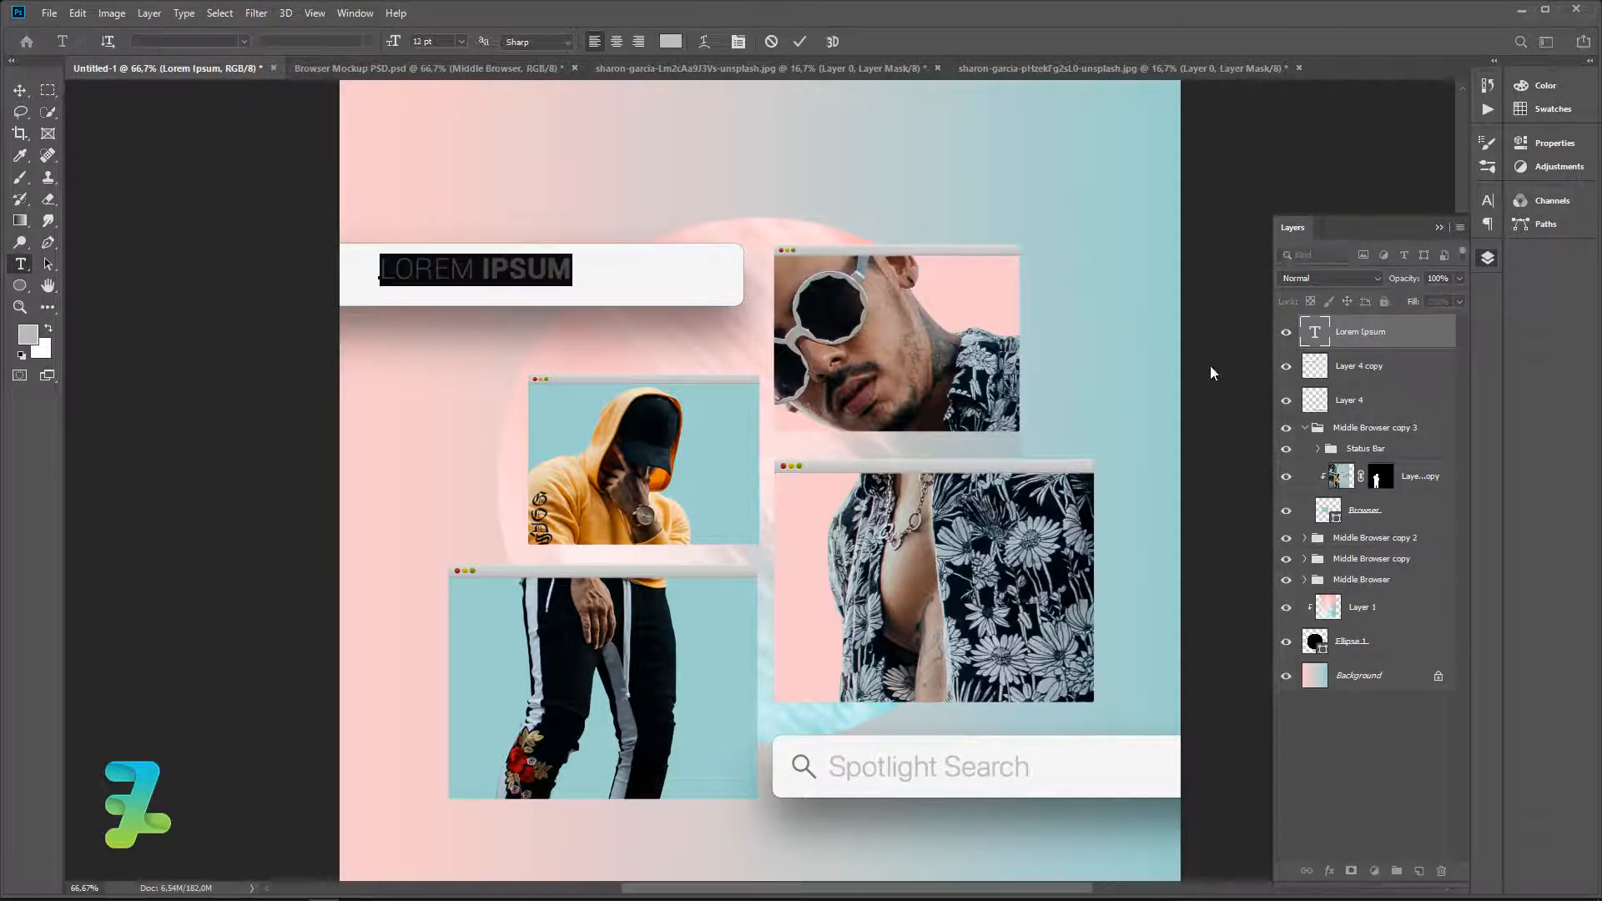
{"action": "type", "text": "A"}
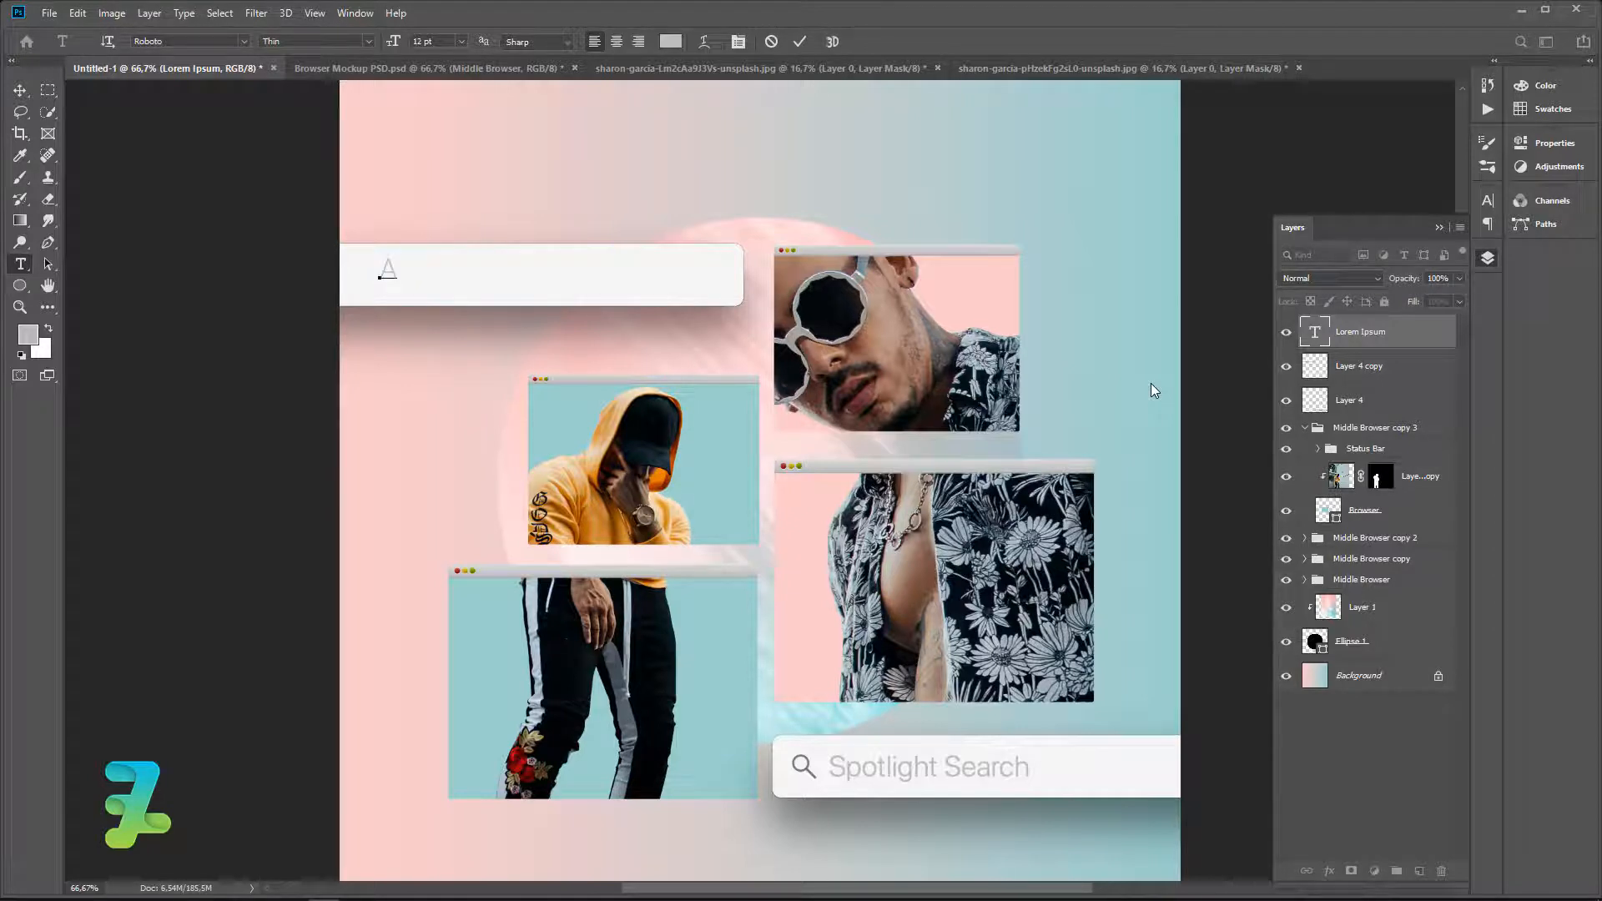
{"action": "key", "text": "BackSpace"}
{"action": "key", "text": "BackSpace"}
{"action": "key", "text": "ctrl+a"}
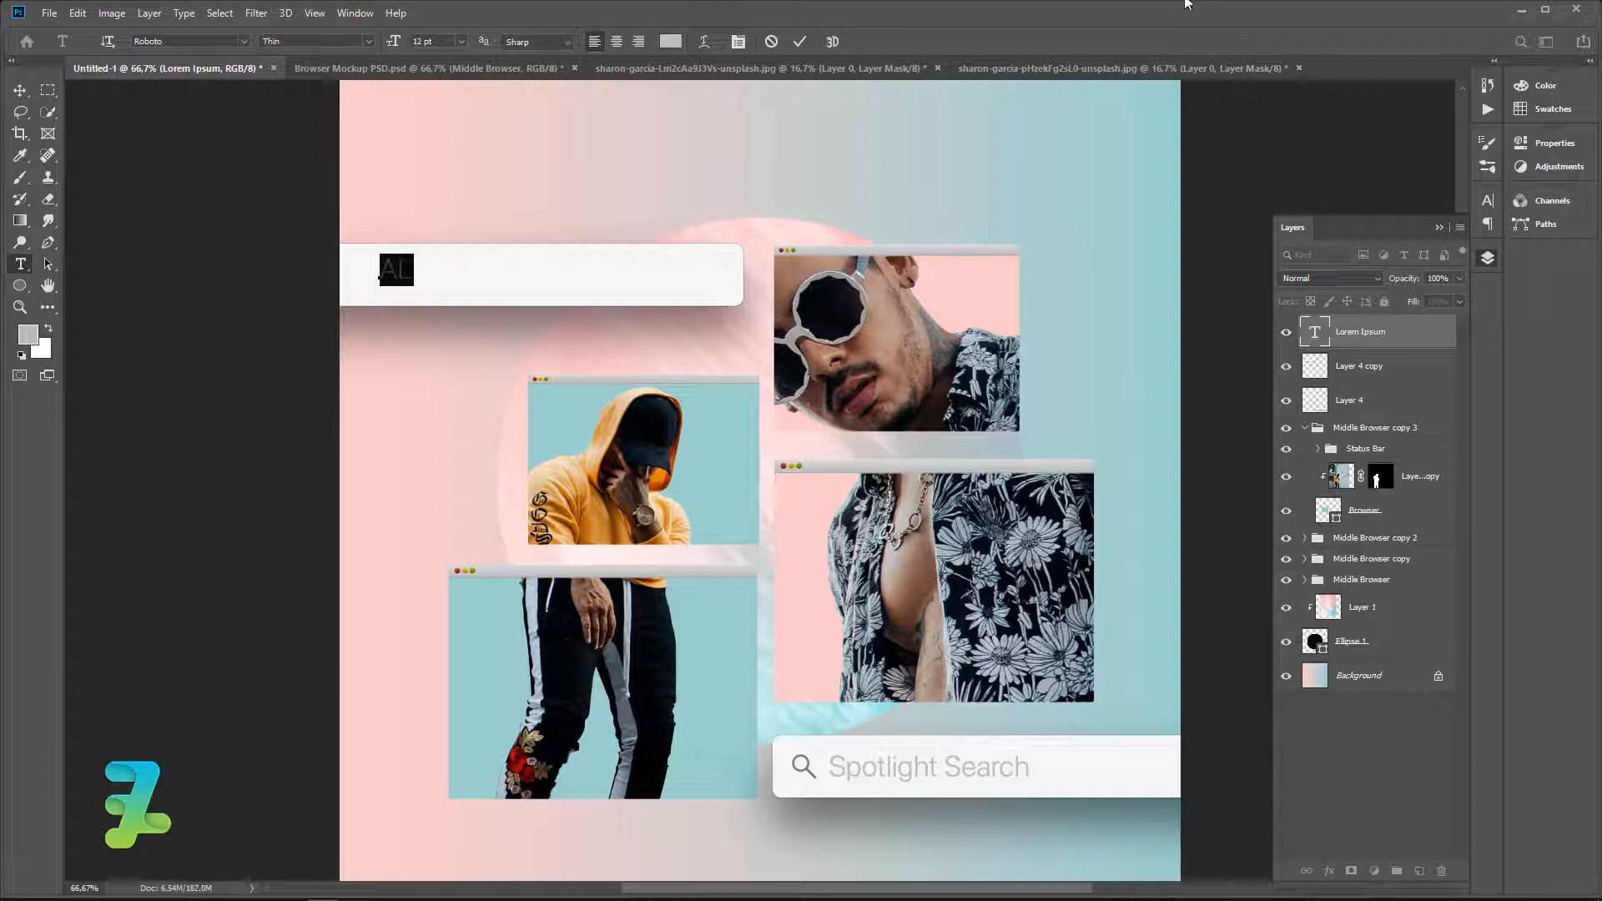
Turn off Faux Bold for the selected text in the upper search bar.
{"action": "left_click", "coordinate": [738, 42]}
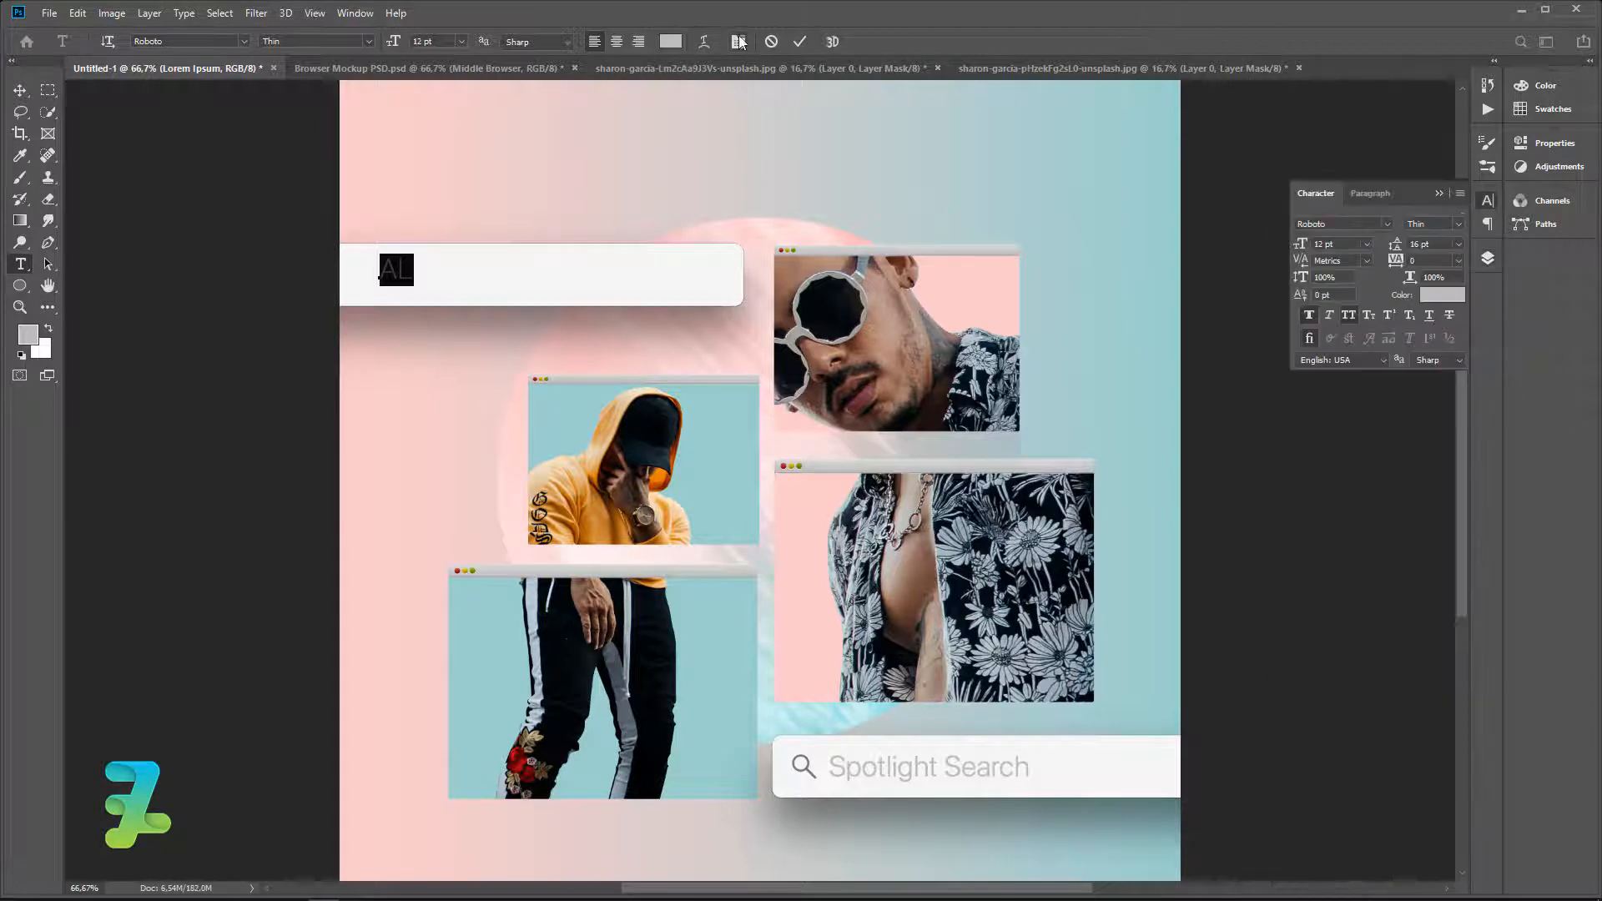
{"action": "left_click", "coordinate": [1319, 314]}
{"action": "left_click", "coordinate": [1439, 193]}
Reduce the upper search bar text to "A" and apply the Roboto Light style to it.
{"action": "left_click", "coordinate": [477, 282]}
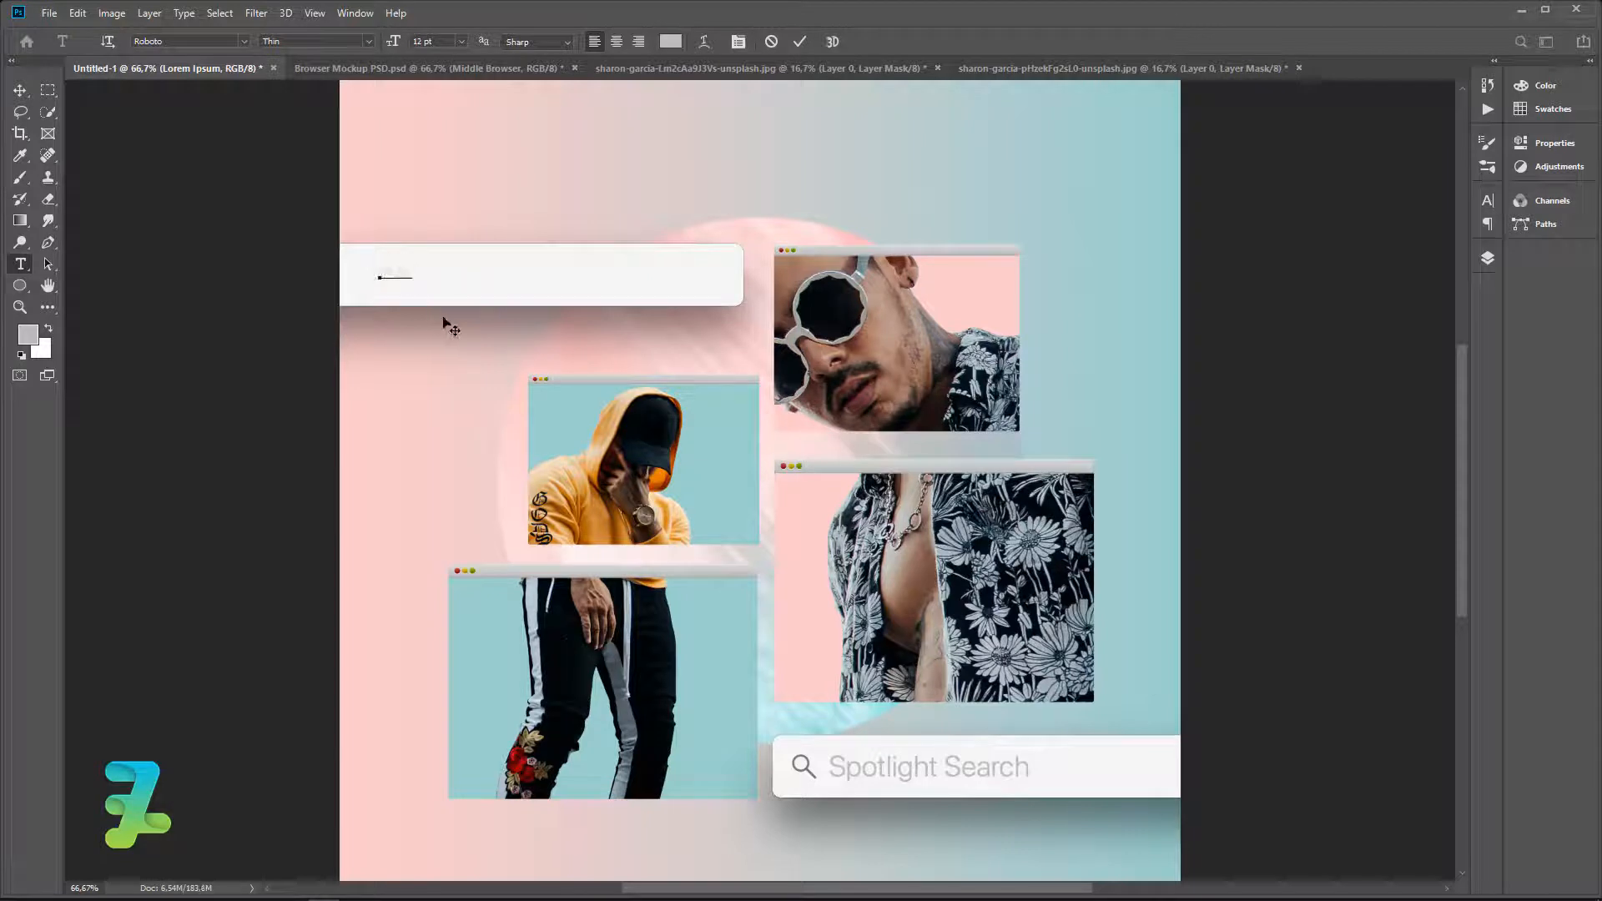
{"action": "key", "text": "ctrl+a"}
{"action": "left_click", "coordinate": [364, 42]}
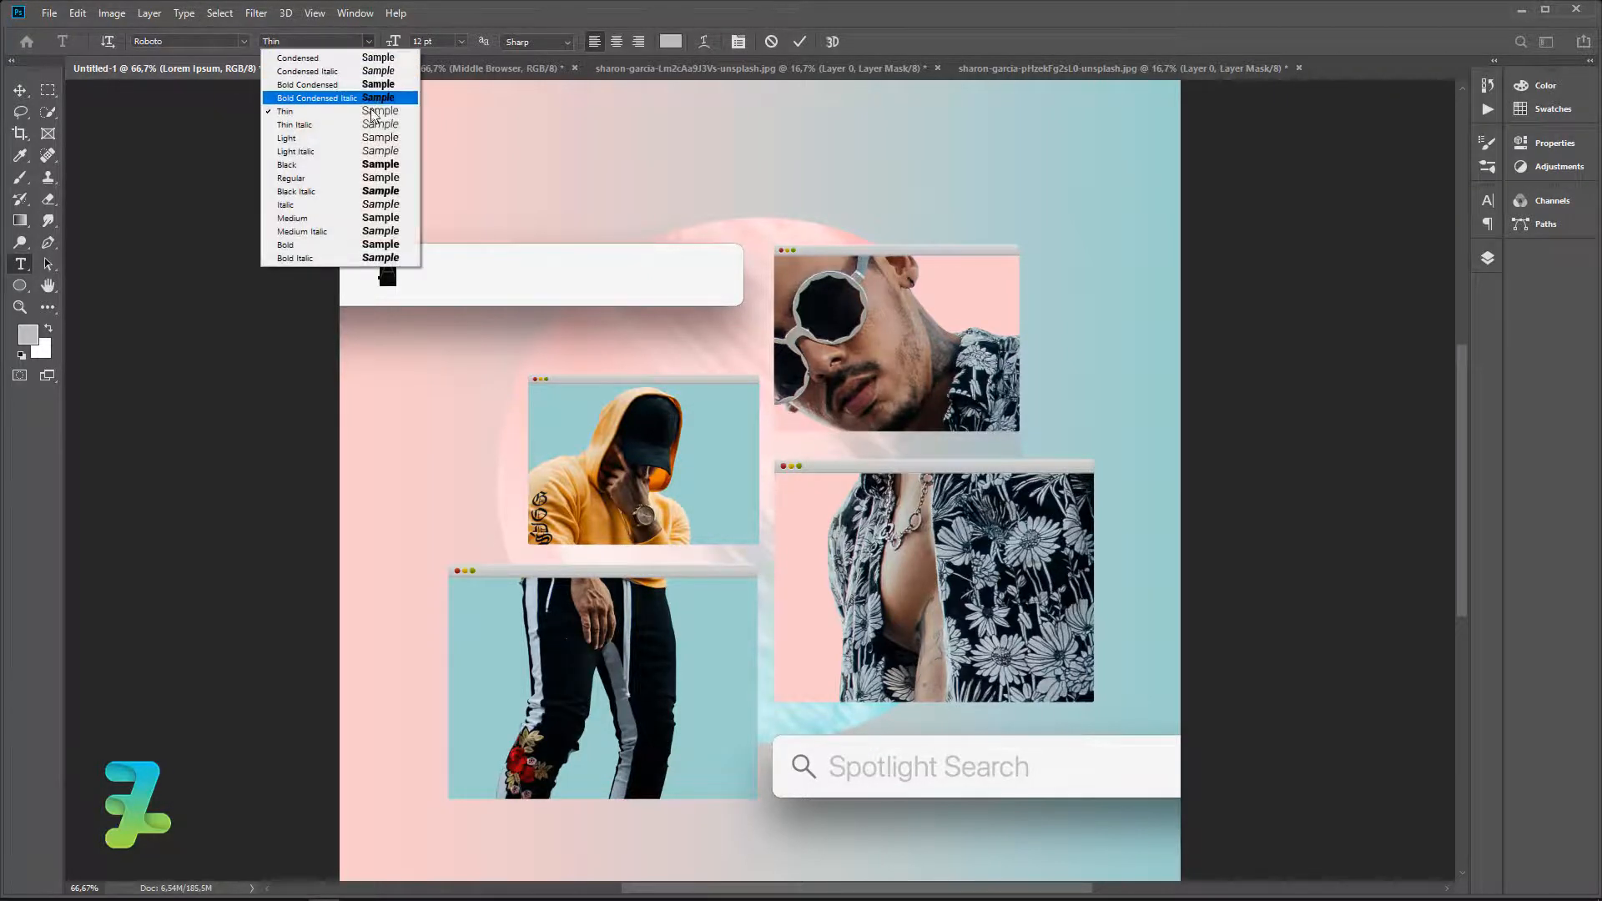
{"action": "left_click", "coordinate": [342, 136]}
{"action": "left_click", "coordinate": [417, 270]}
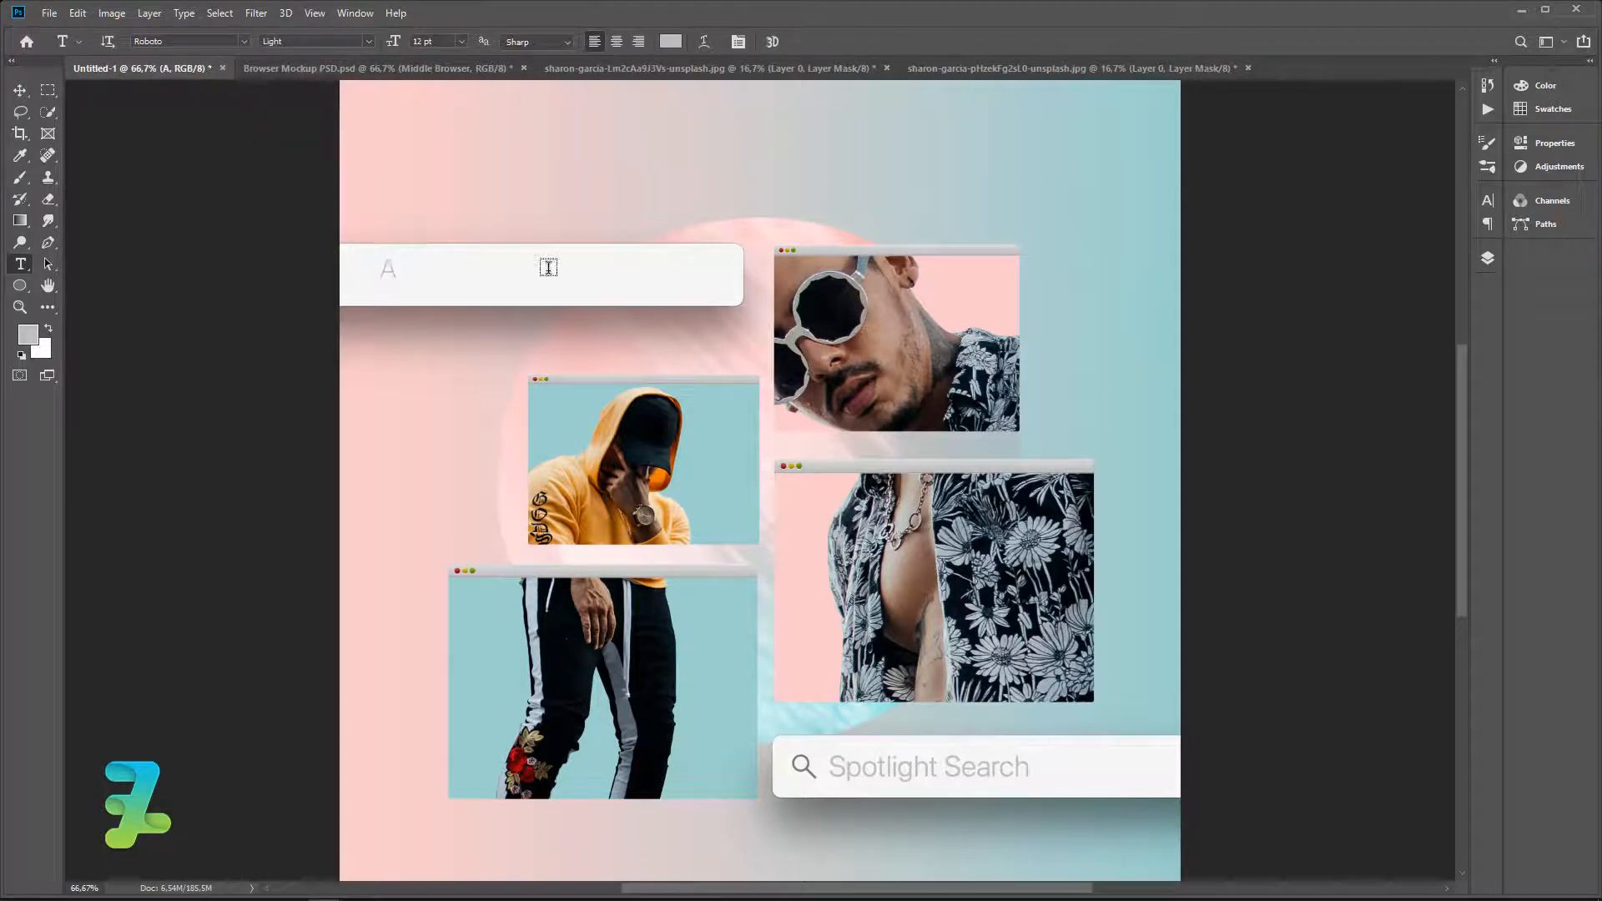
Complete the upper search bar caption as "Album Art" in the Regular style and shift it toward the bar's left end.
{"action": "left_click", "coordinate": [1492, 258]}
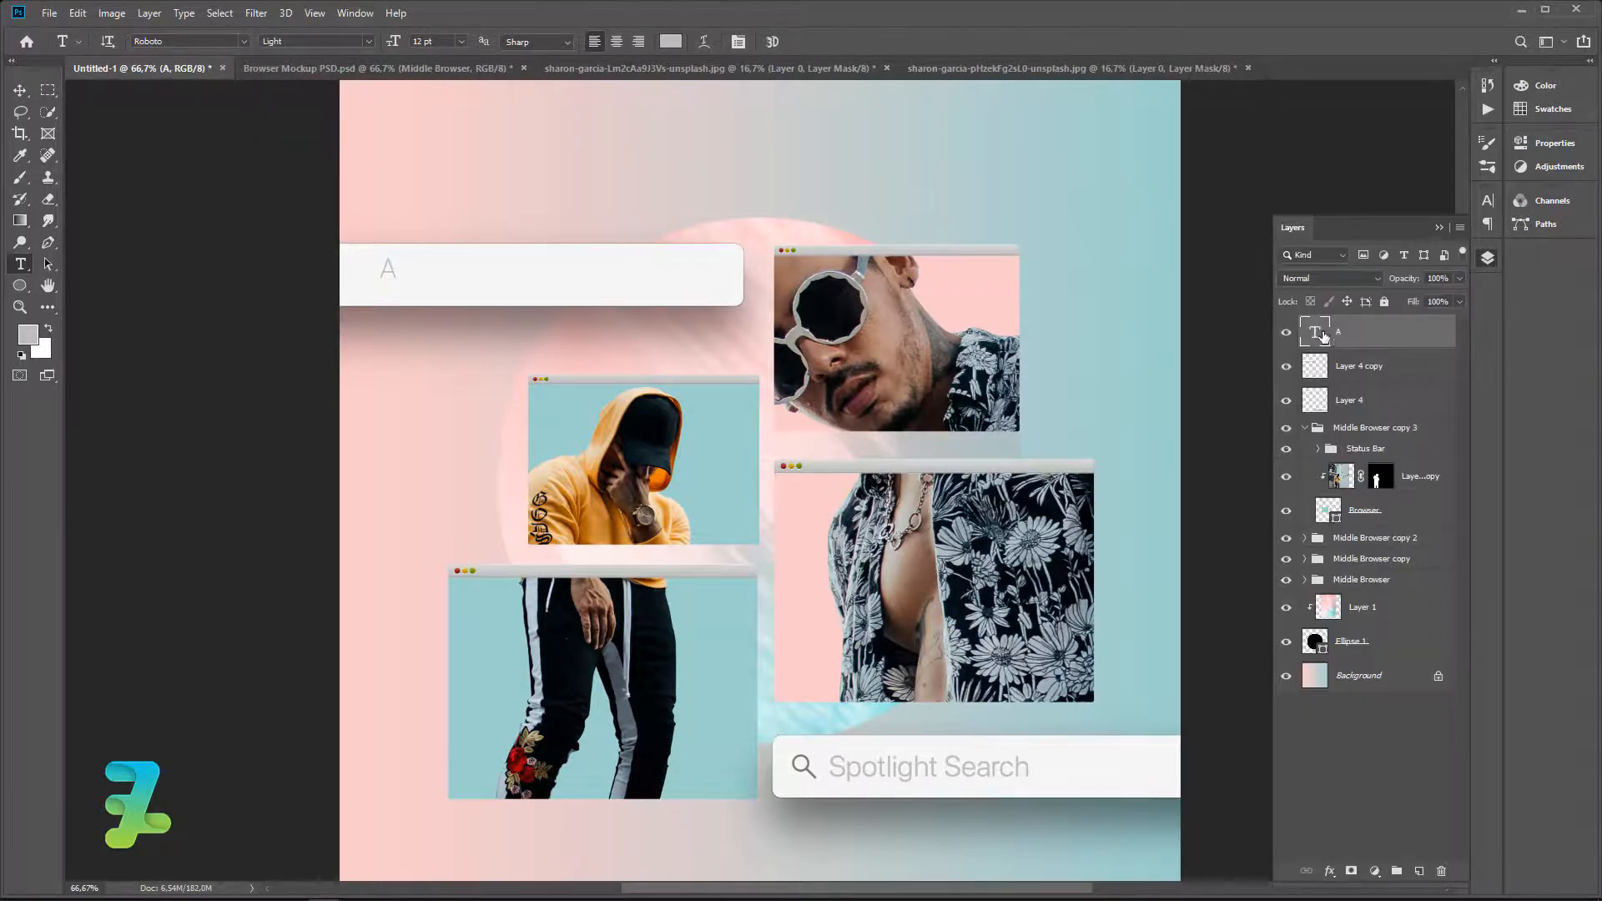
{"action": "double_click", "coordinate": [1314, 338]}
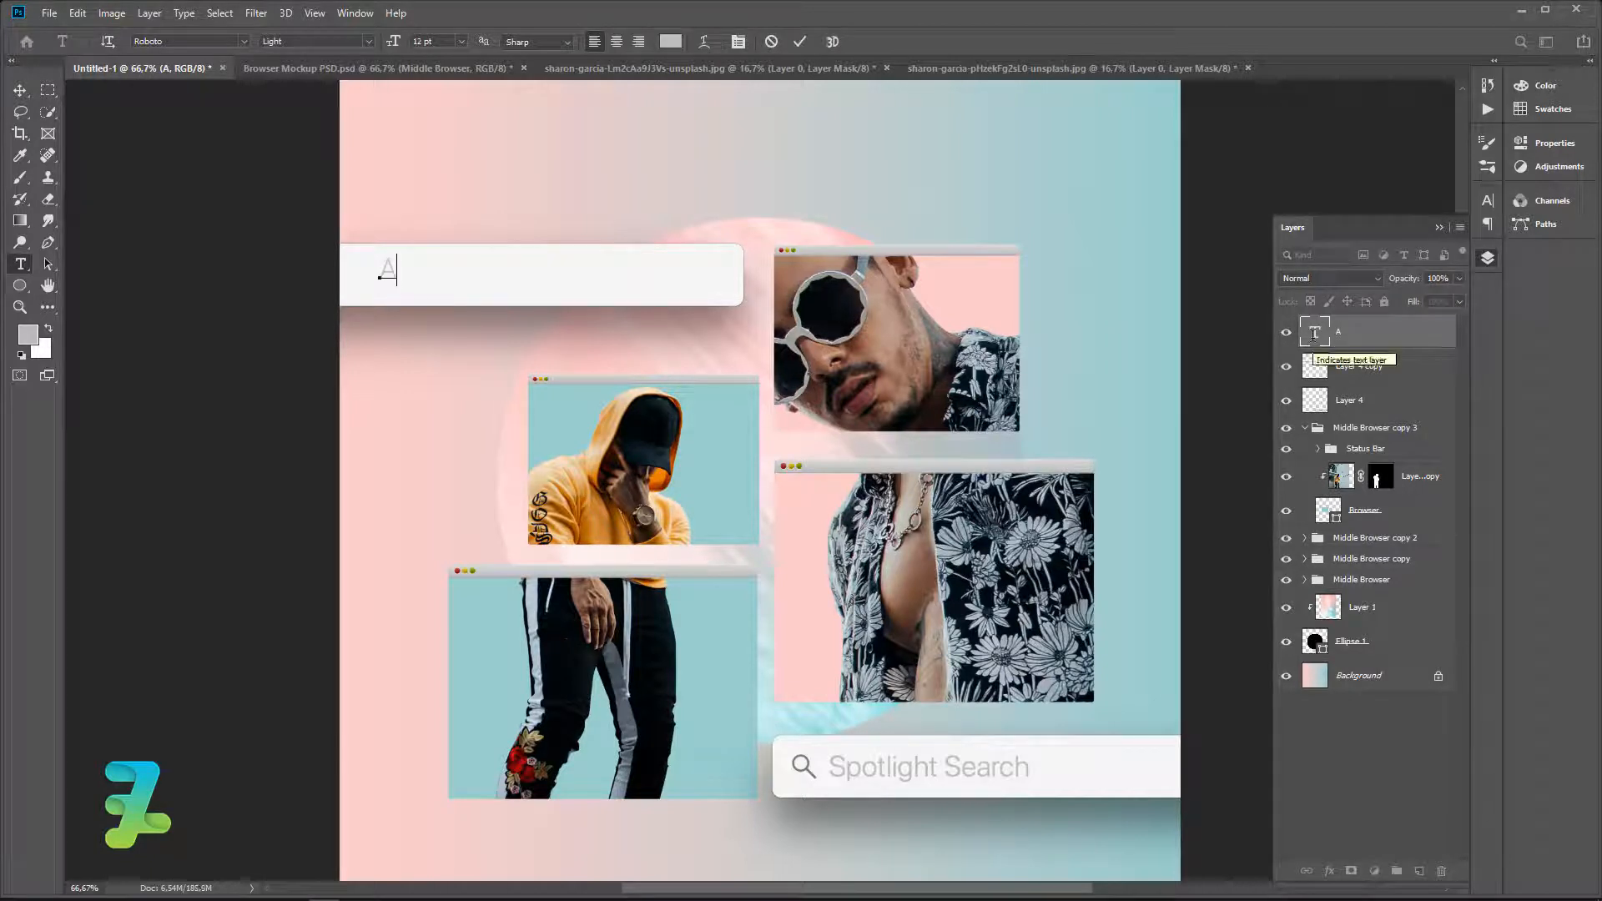
{"action": "type", "text": "lbum "}
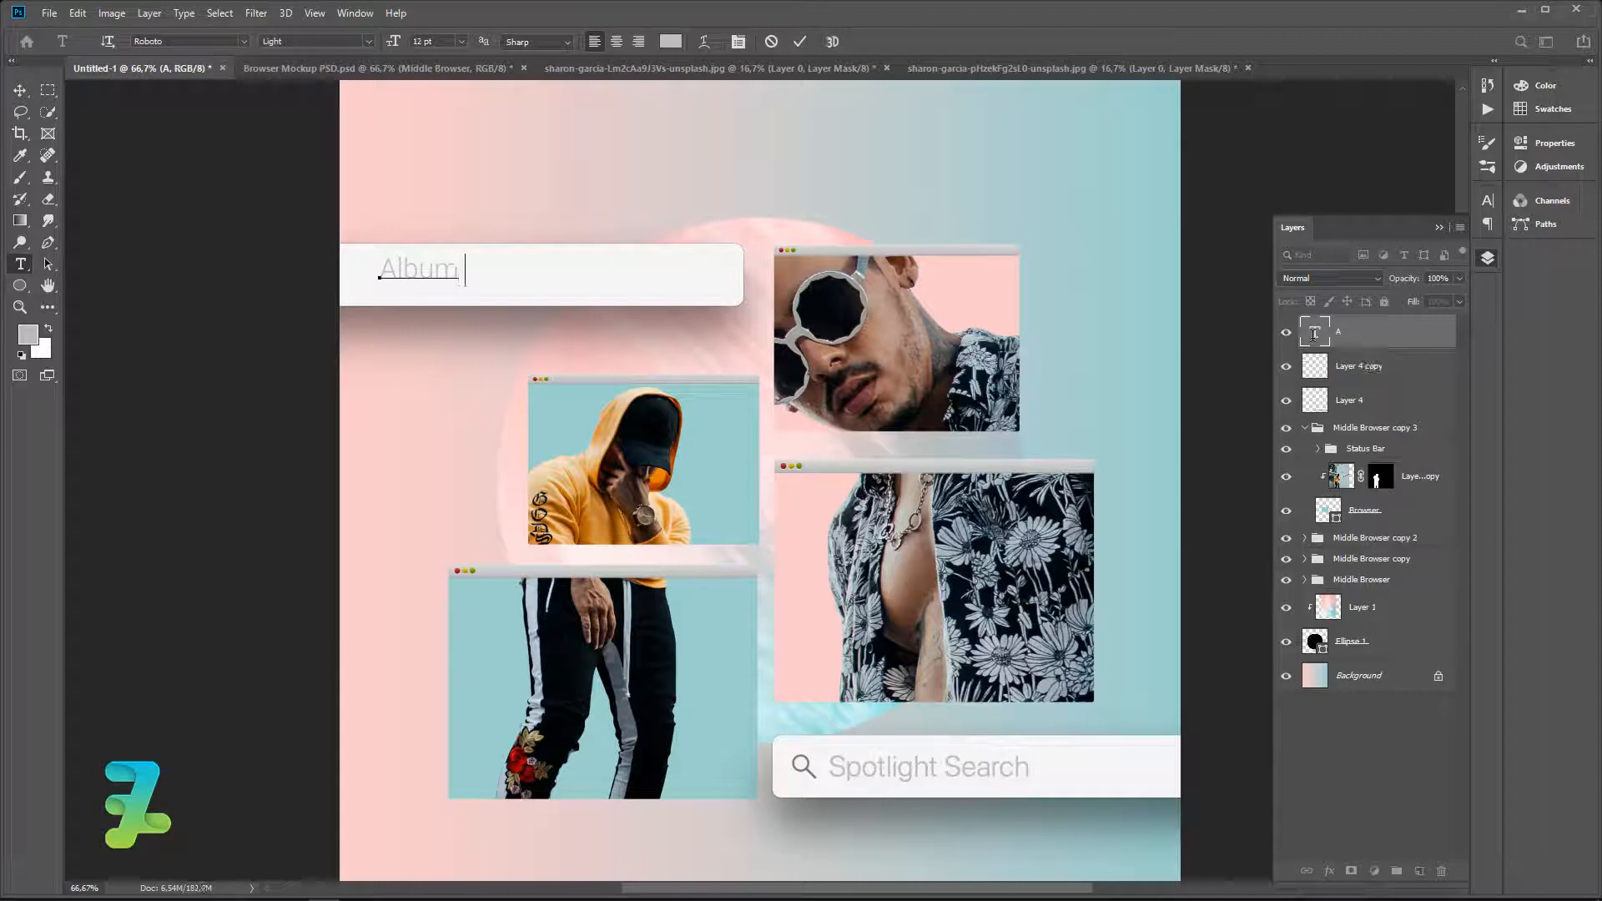
{"action": "type", "text": "Art"}
{"action": "key", "text": "ctrl+a"}
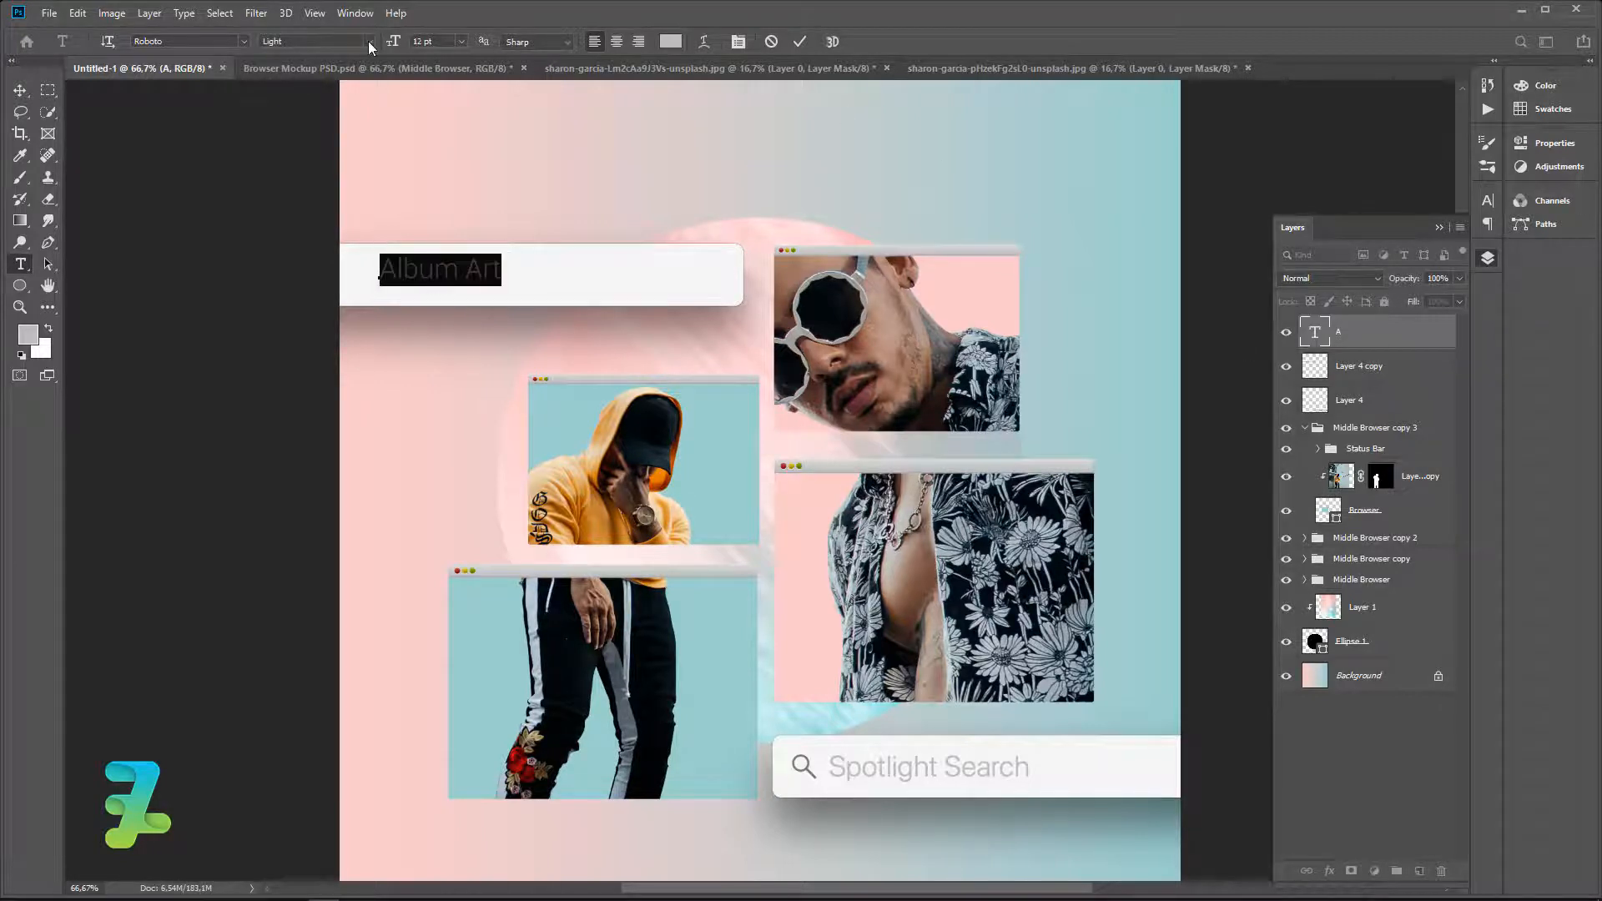
{"action": "left_click", "coordinate": [368, 42]}
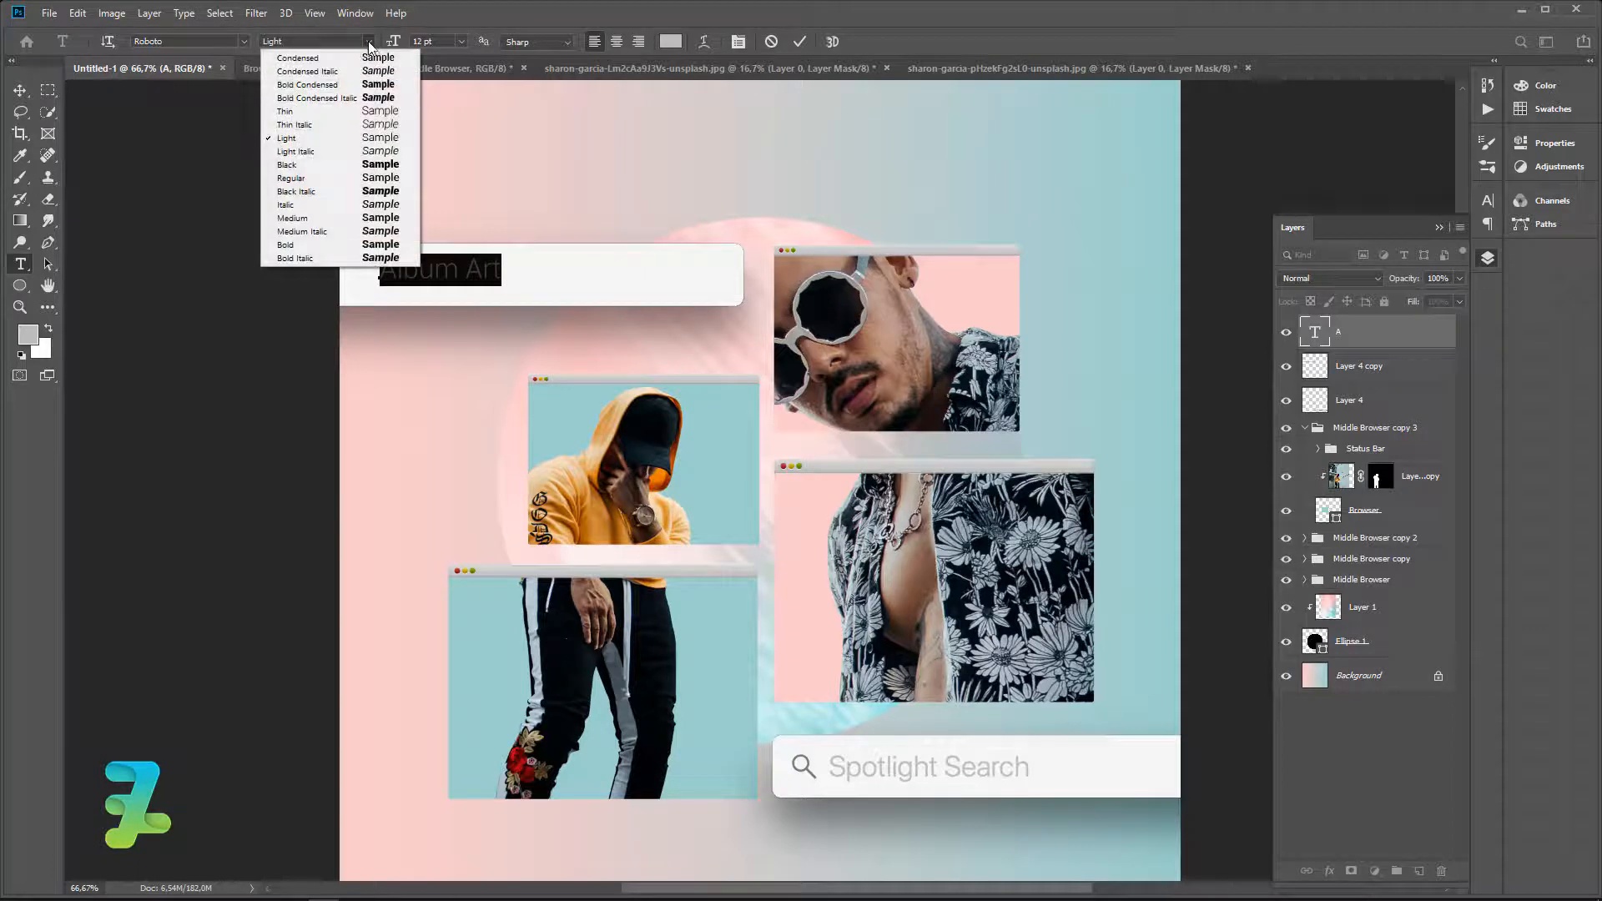
{"action": "left_click", "coordinate": [342, 178]}
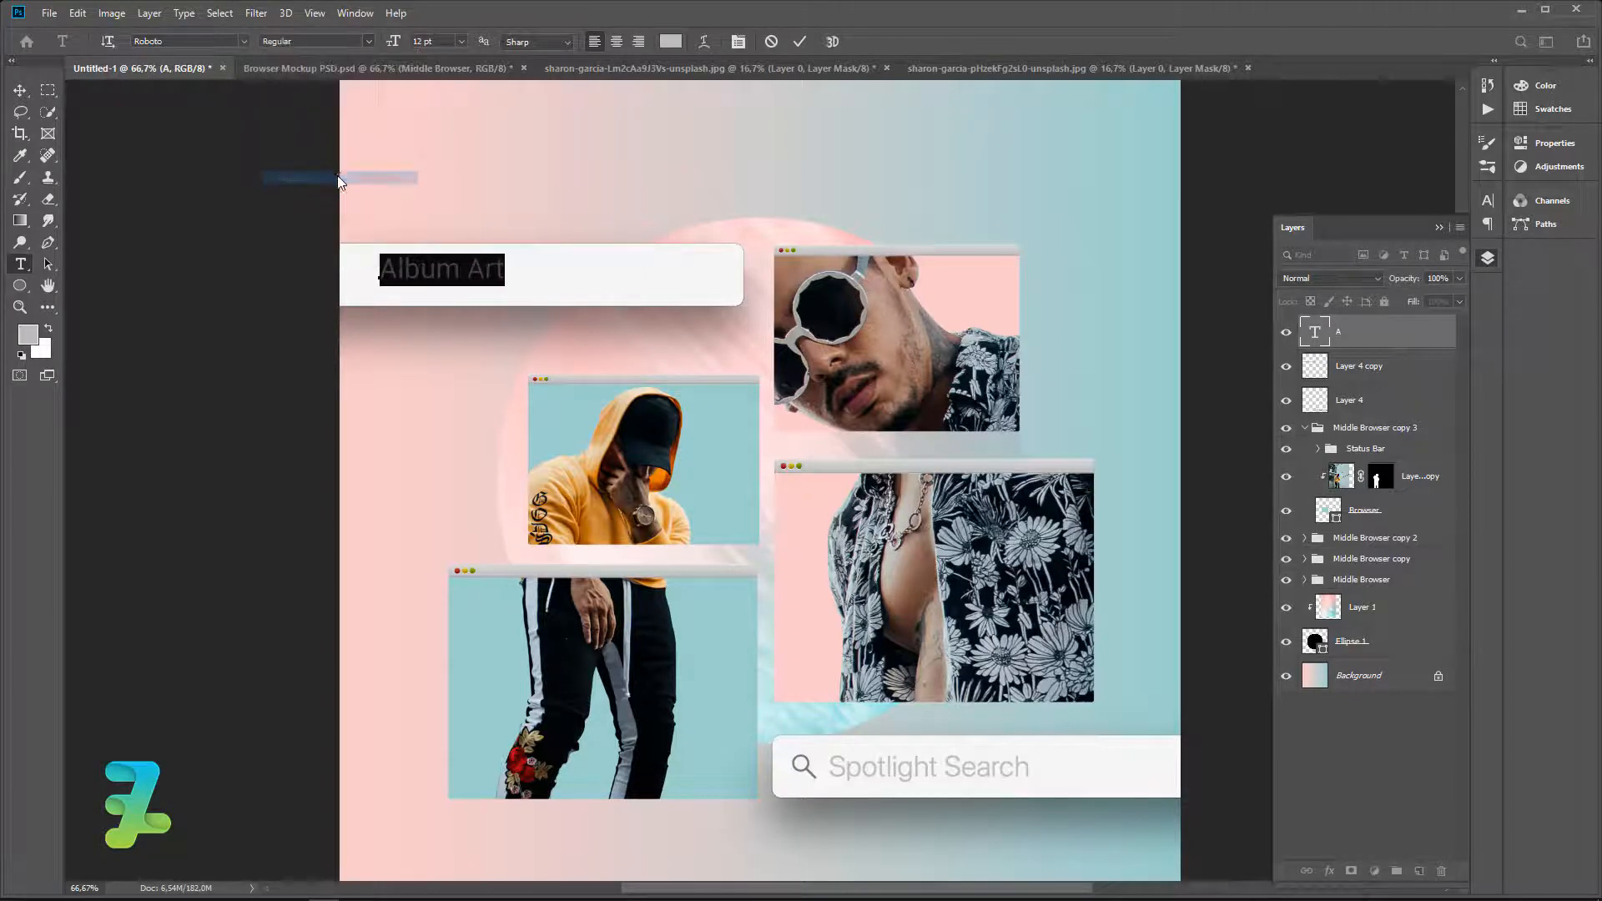
{"action": "left_click", "coordinate": [20, 89]}
{"action": "mouse_move", "coordinate": [386, 274]}
{"action": "left_mouse_down"}
{"action": "mouse_move", "coordinate": [409, 250]}
{"action": "mouse_move", "coordinate": [385, 278]}
{"action": "left_mouse_up"}
Extend the upper search bar caption to "Album Art Photoshop" and reposition it toward the bar's right end.
{"action": "double_click", "coordinate": [1313, 332]}
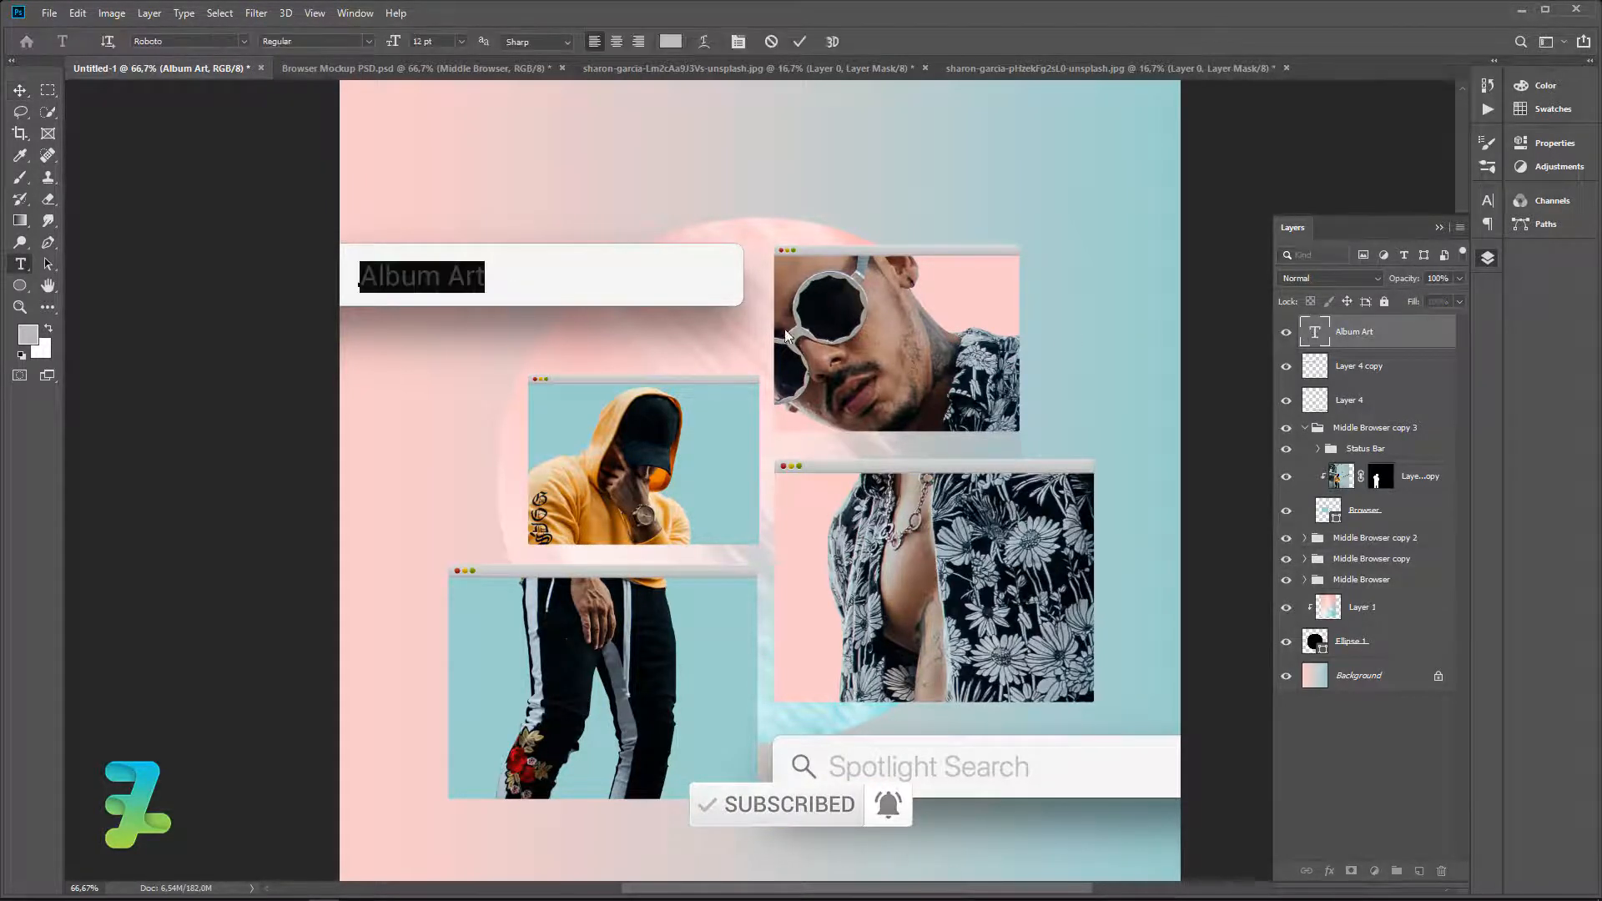
{"action": "key", "text": "Right"}
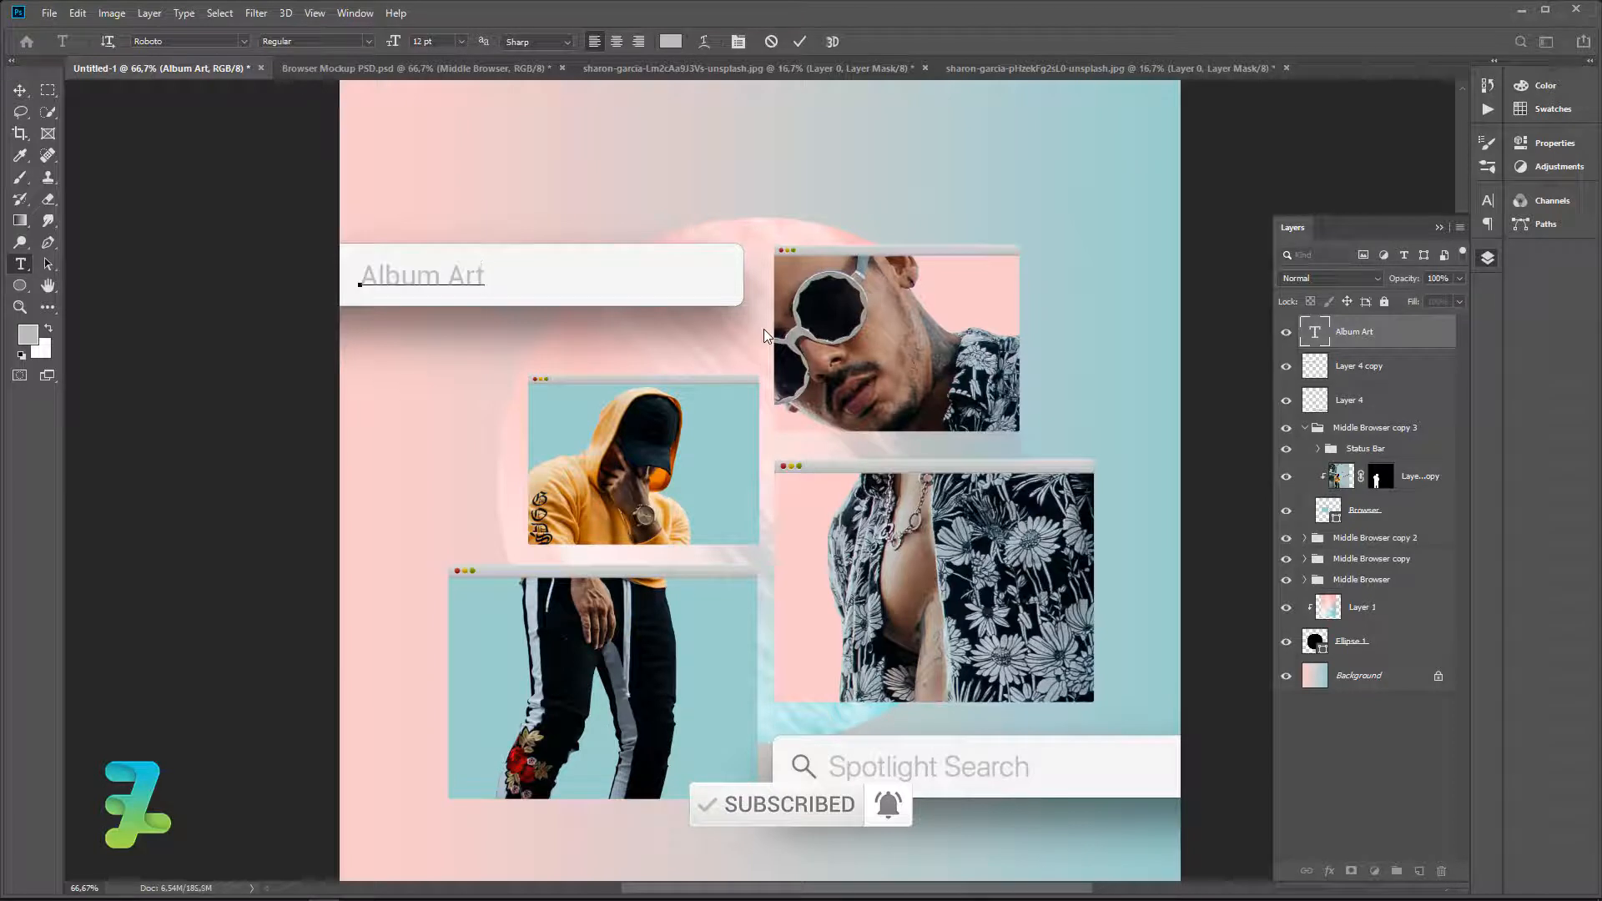
{"action": "type", "text": "Photos"}
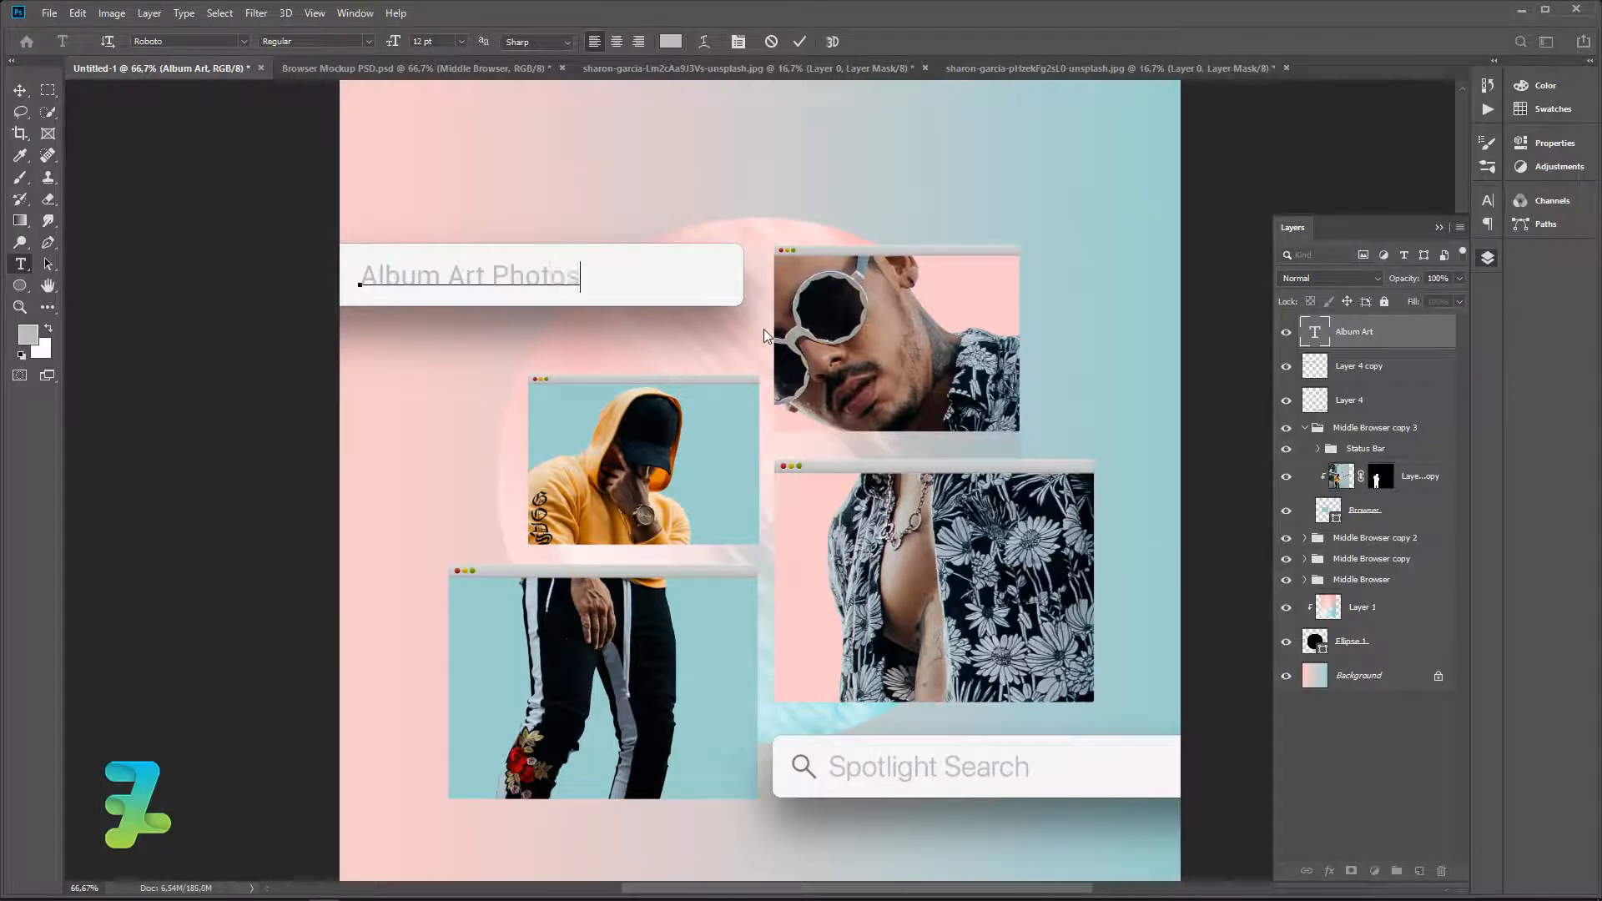
{"action": "type", "text": "hop"}
{"action": "left_click", "coordinate": [20, 90]}
{"action": "left_click_drag", "start_coordinate": [501, 278], "coordinate": [538, 276]}
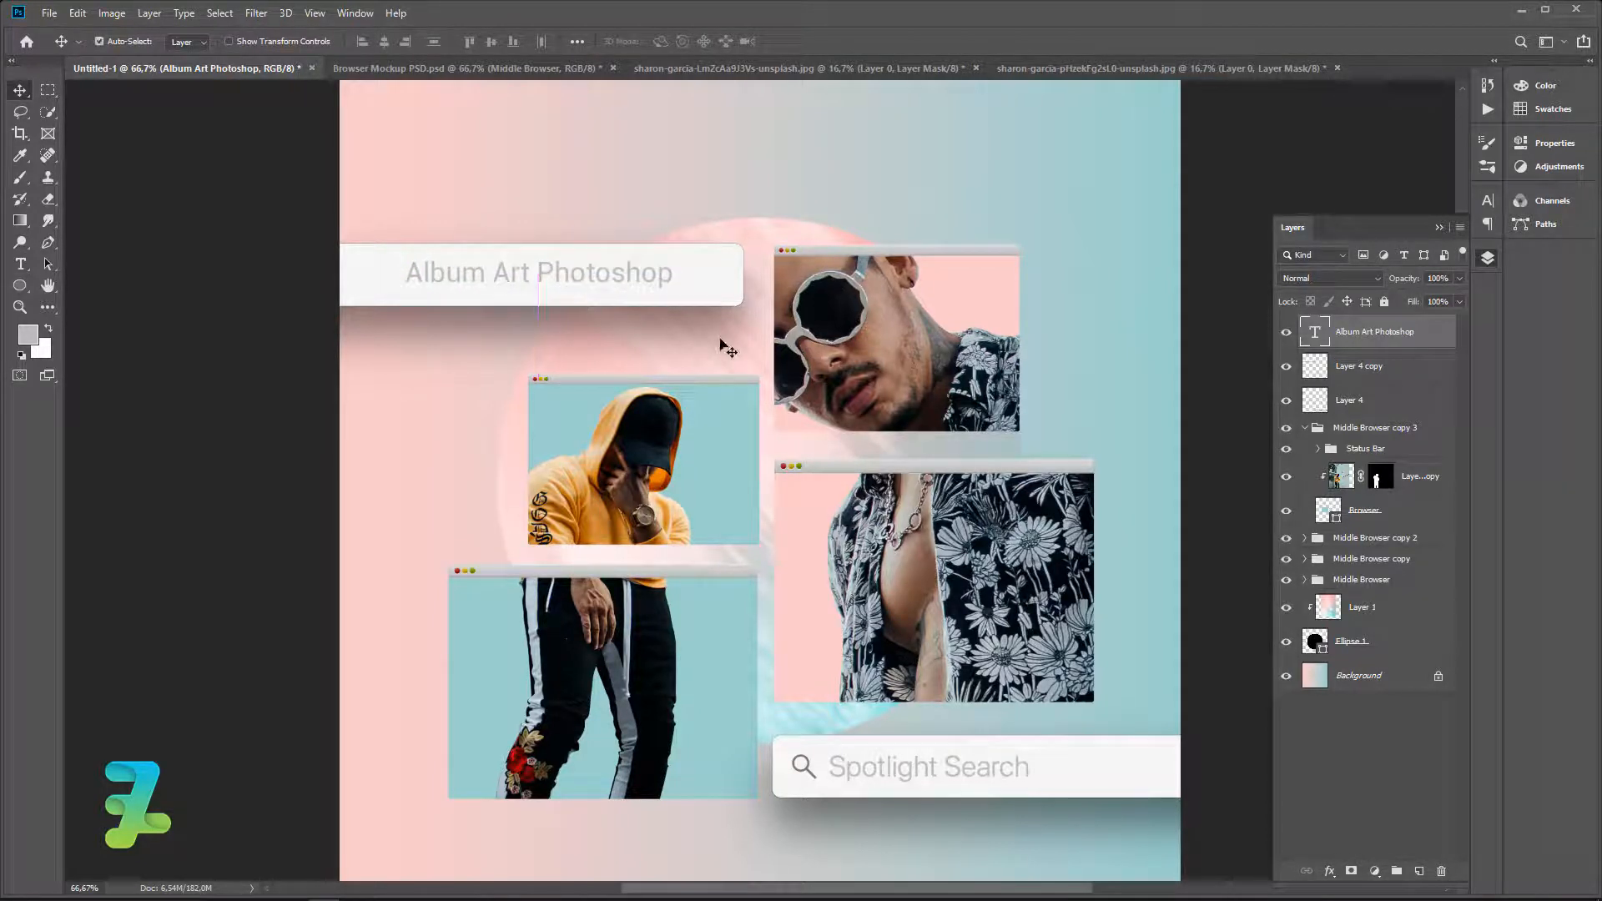
{"action": "left_click", "coordinate": [1458, 279]}
{"action": "left_click", "coordinate": [1441, 227]}
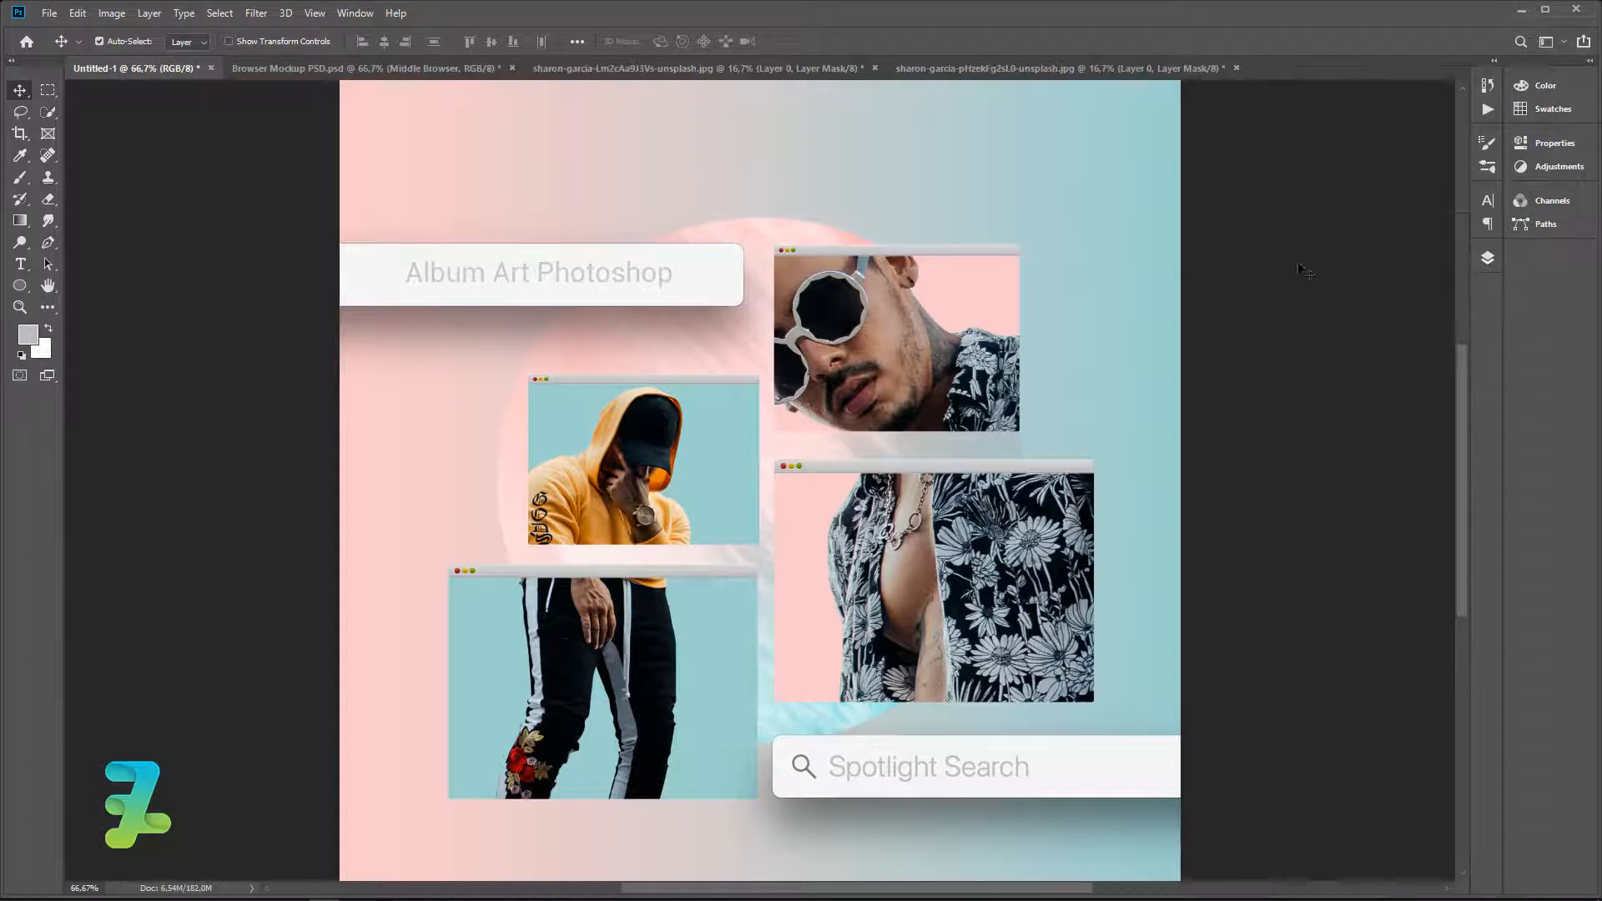
Choose the Type tool and set the foreground color to dark grey #232323.
{"action": "left_click", "coordinate": [20, 264]}
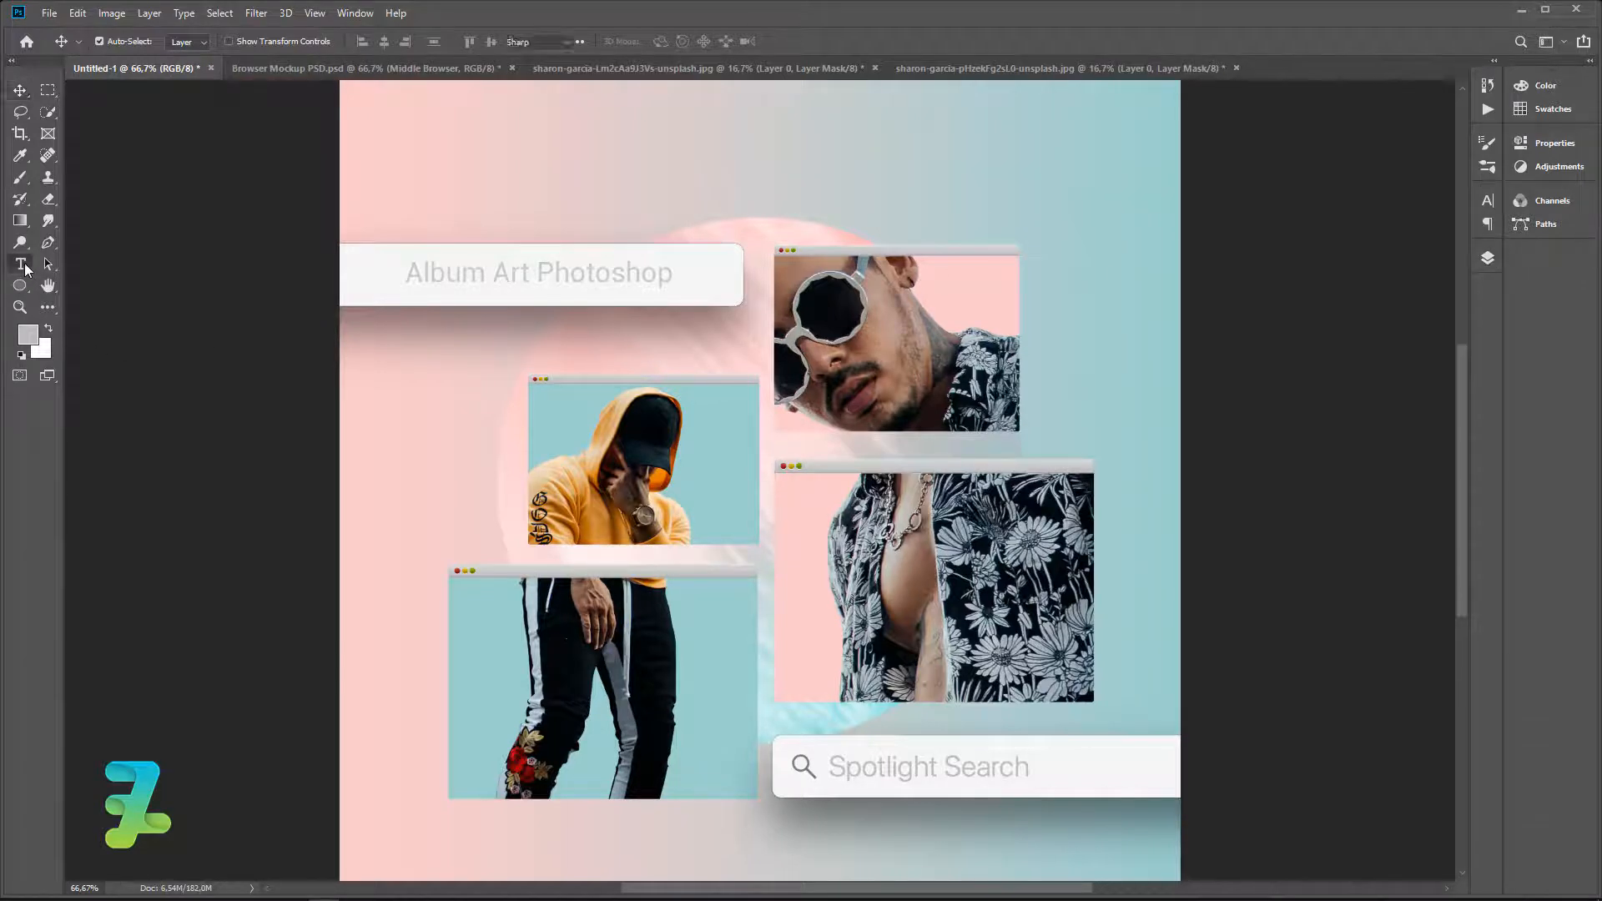
{"action": "left_click", "coordinate": [32, 342]}
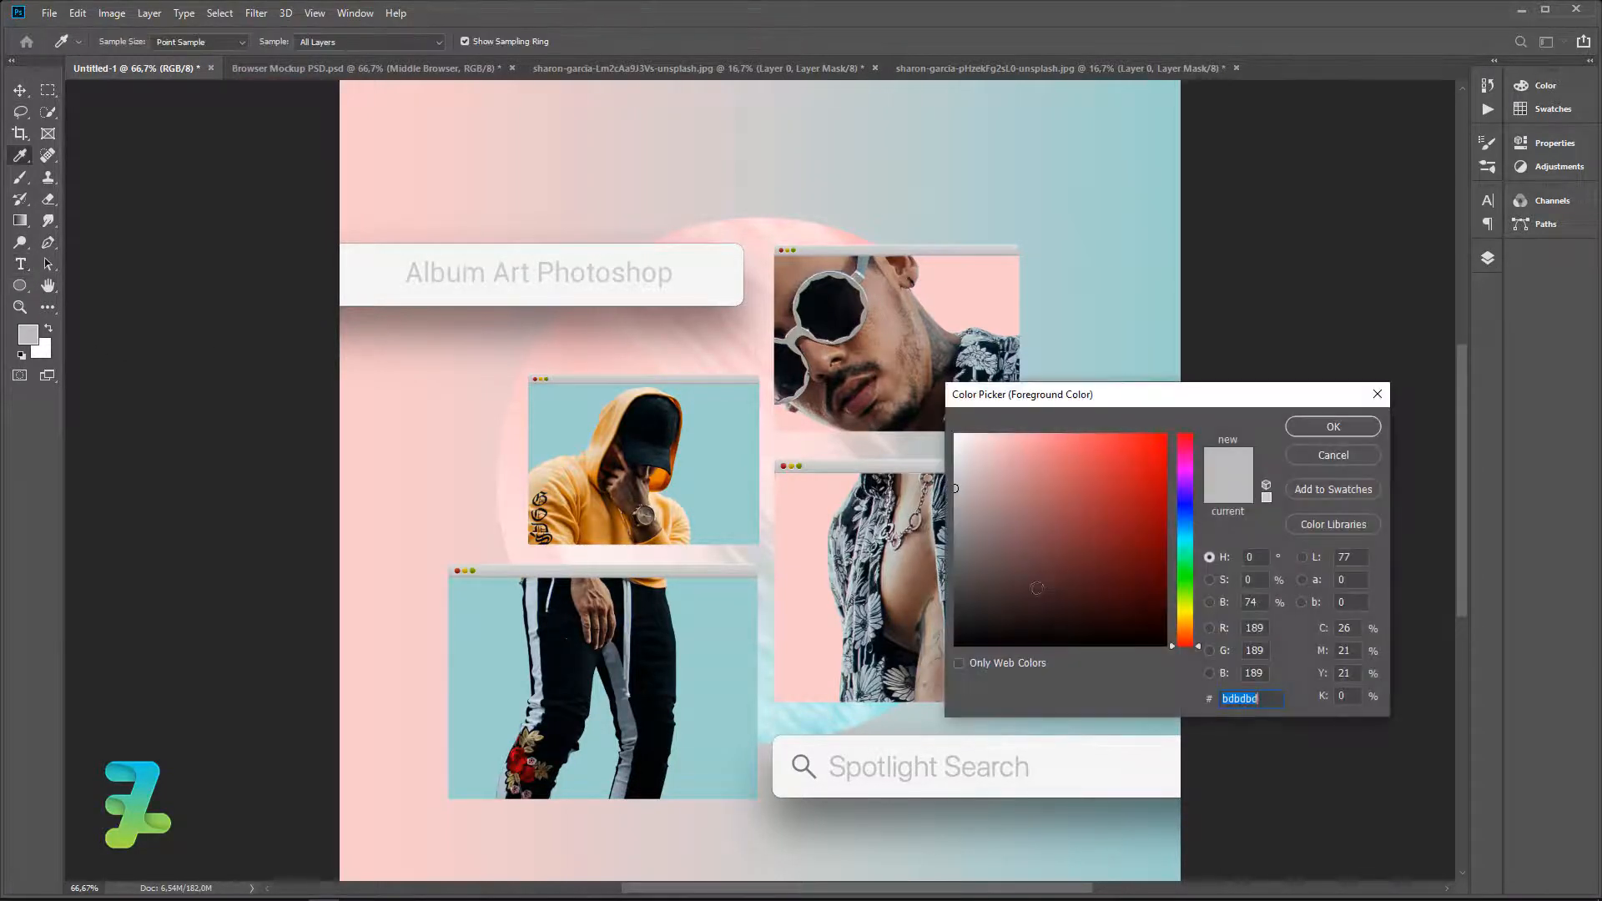
{"action": "left_click", "coordinate": [942, 618]}
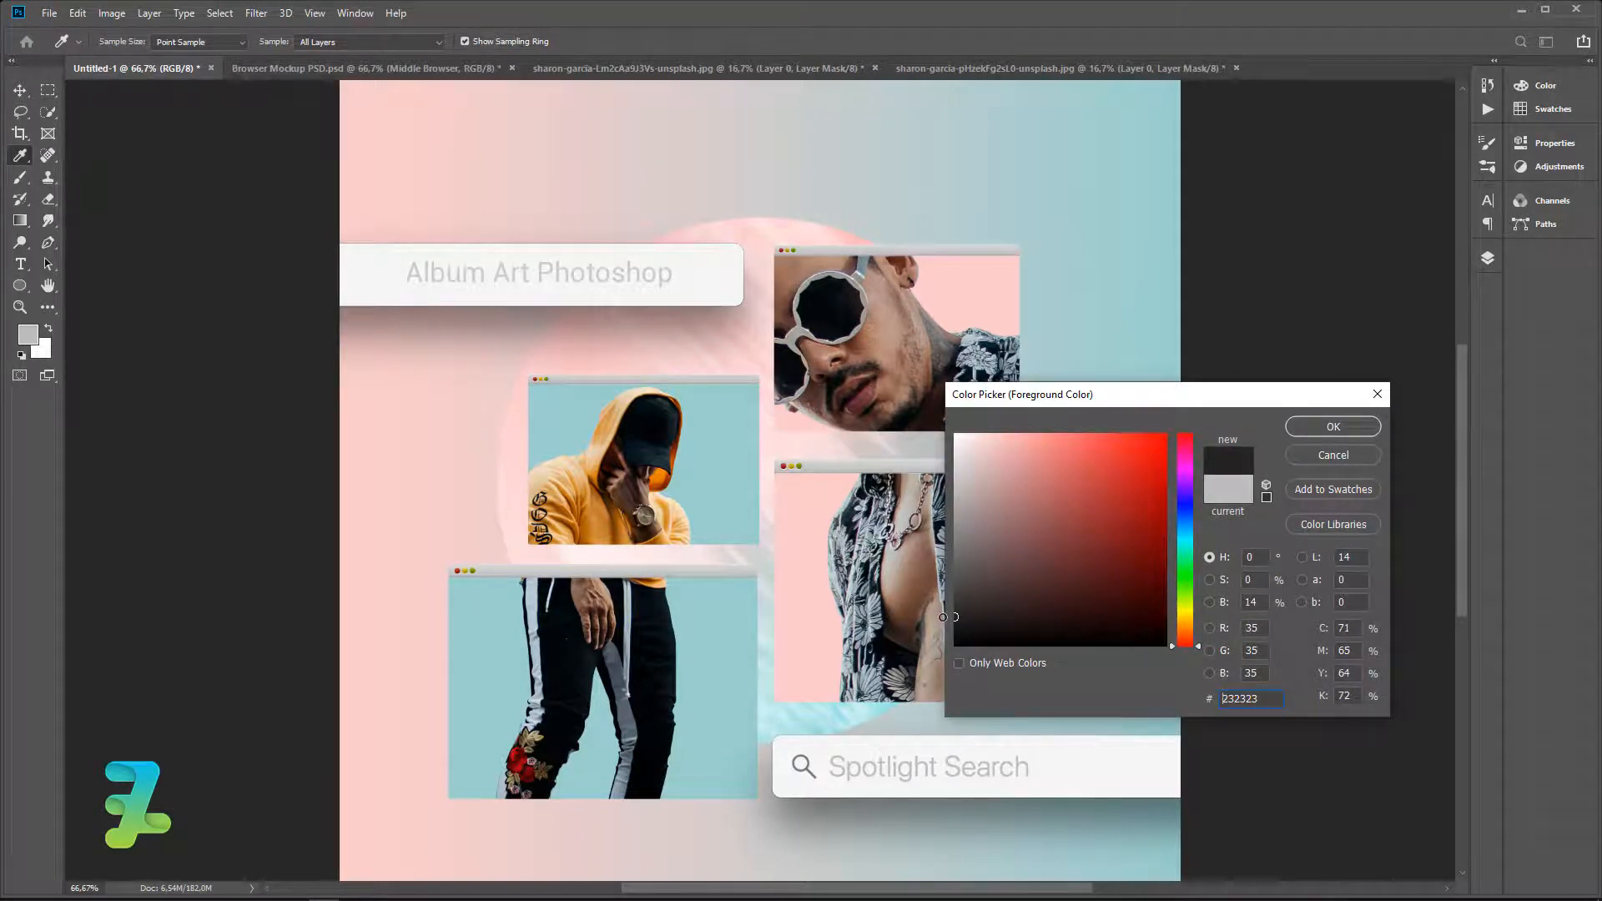
{"action": "left_click", "coordinate": [1332, 426]}
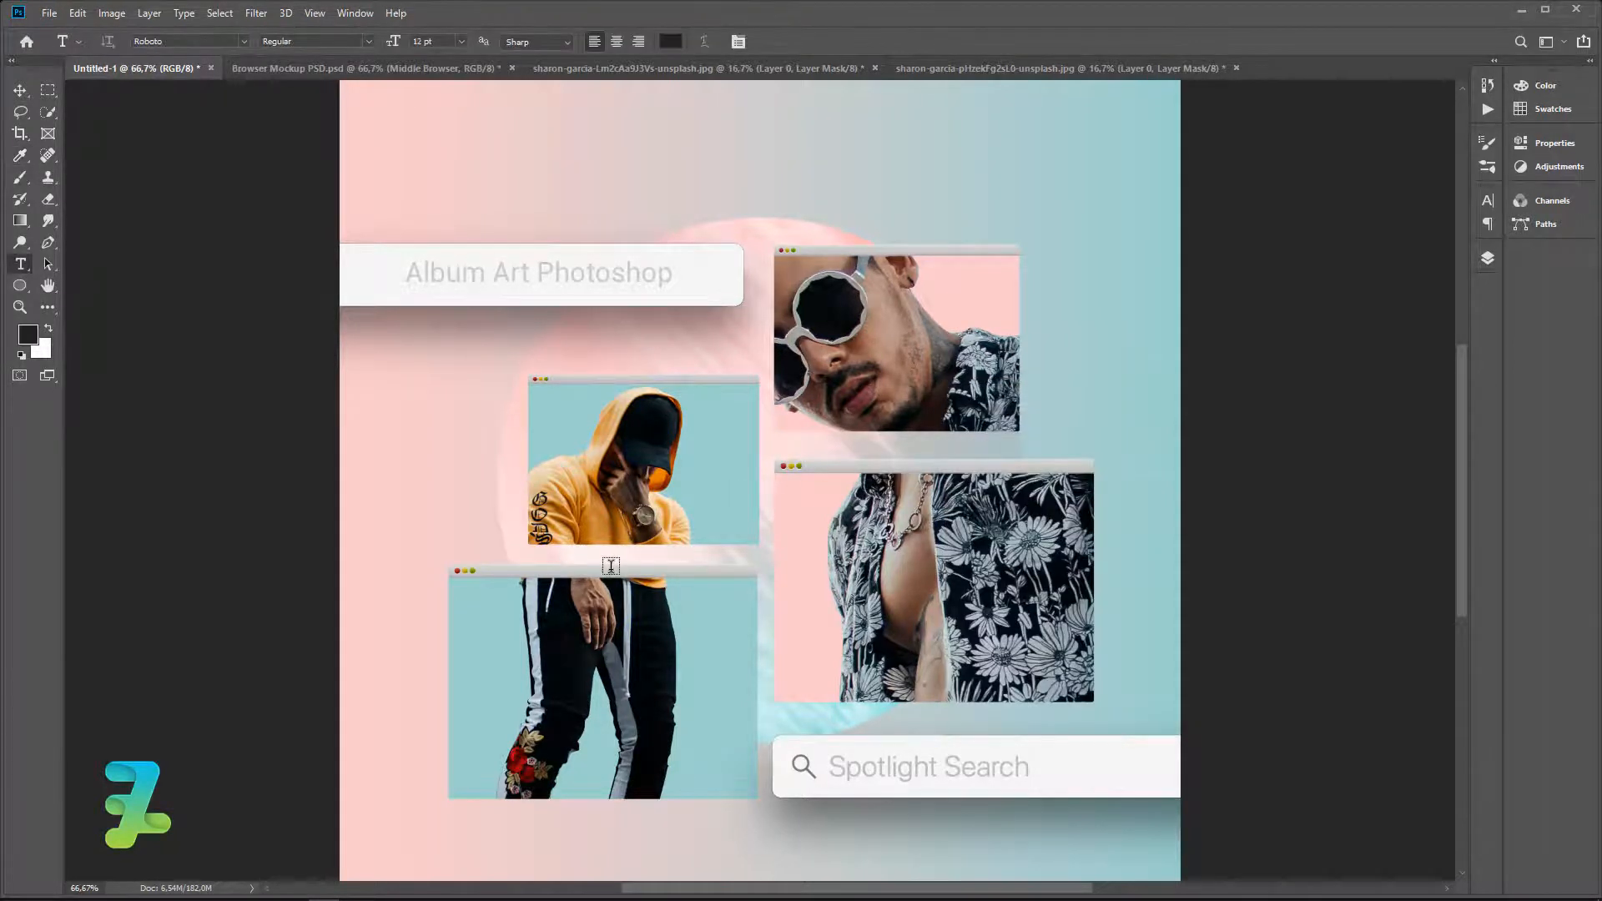
Add the text "erart.jpg" on the title bar of the browser window showing the striped trousers.
{"action": "left_click", "coordinate": [586, 570]}
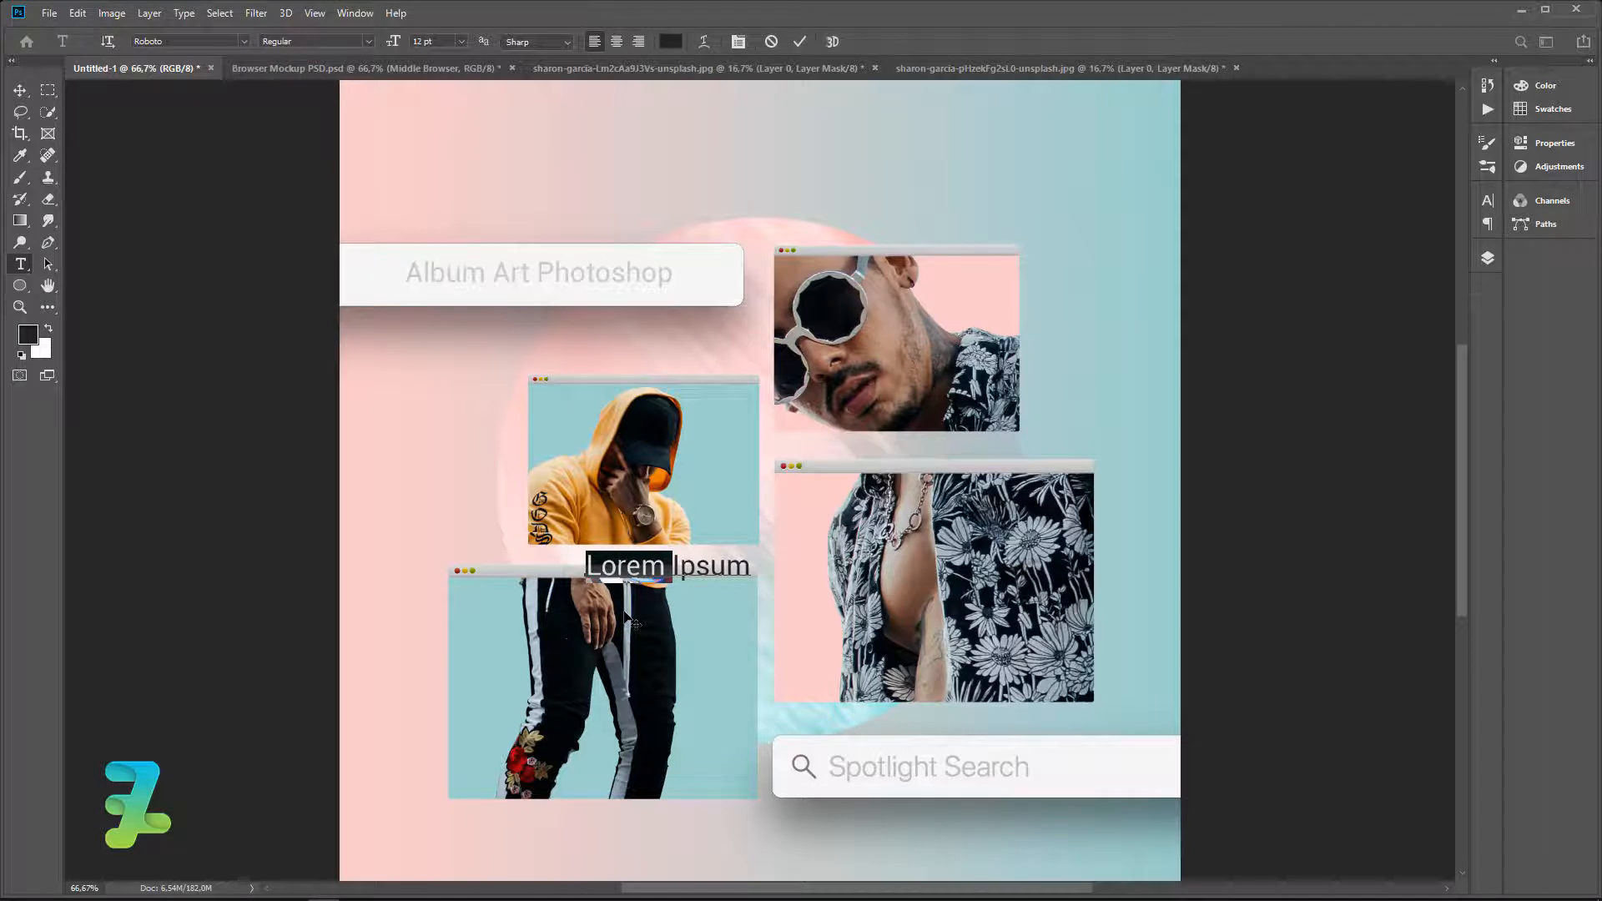
{"action": "type", "text": "er"}
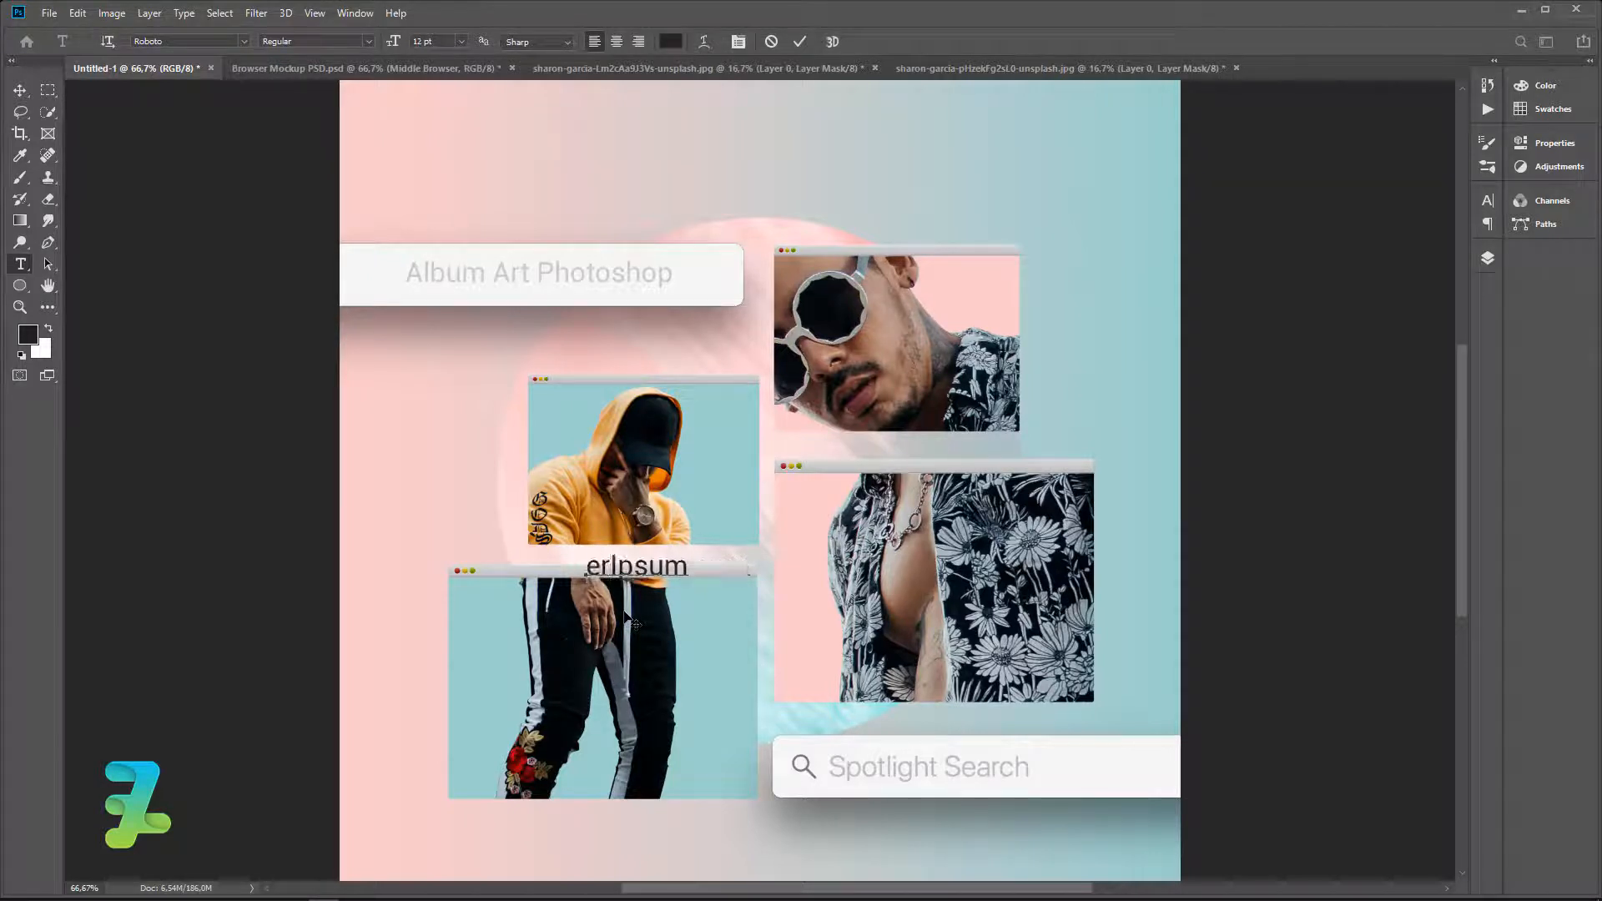
{"action": "key", "text": "shift+End"}
{"action": "type", "text": "art.jpg"}
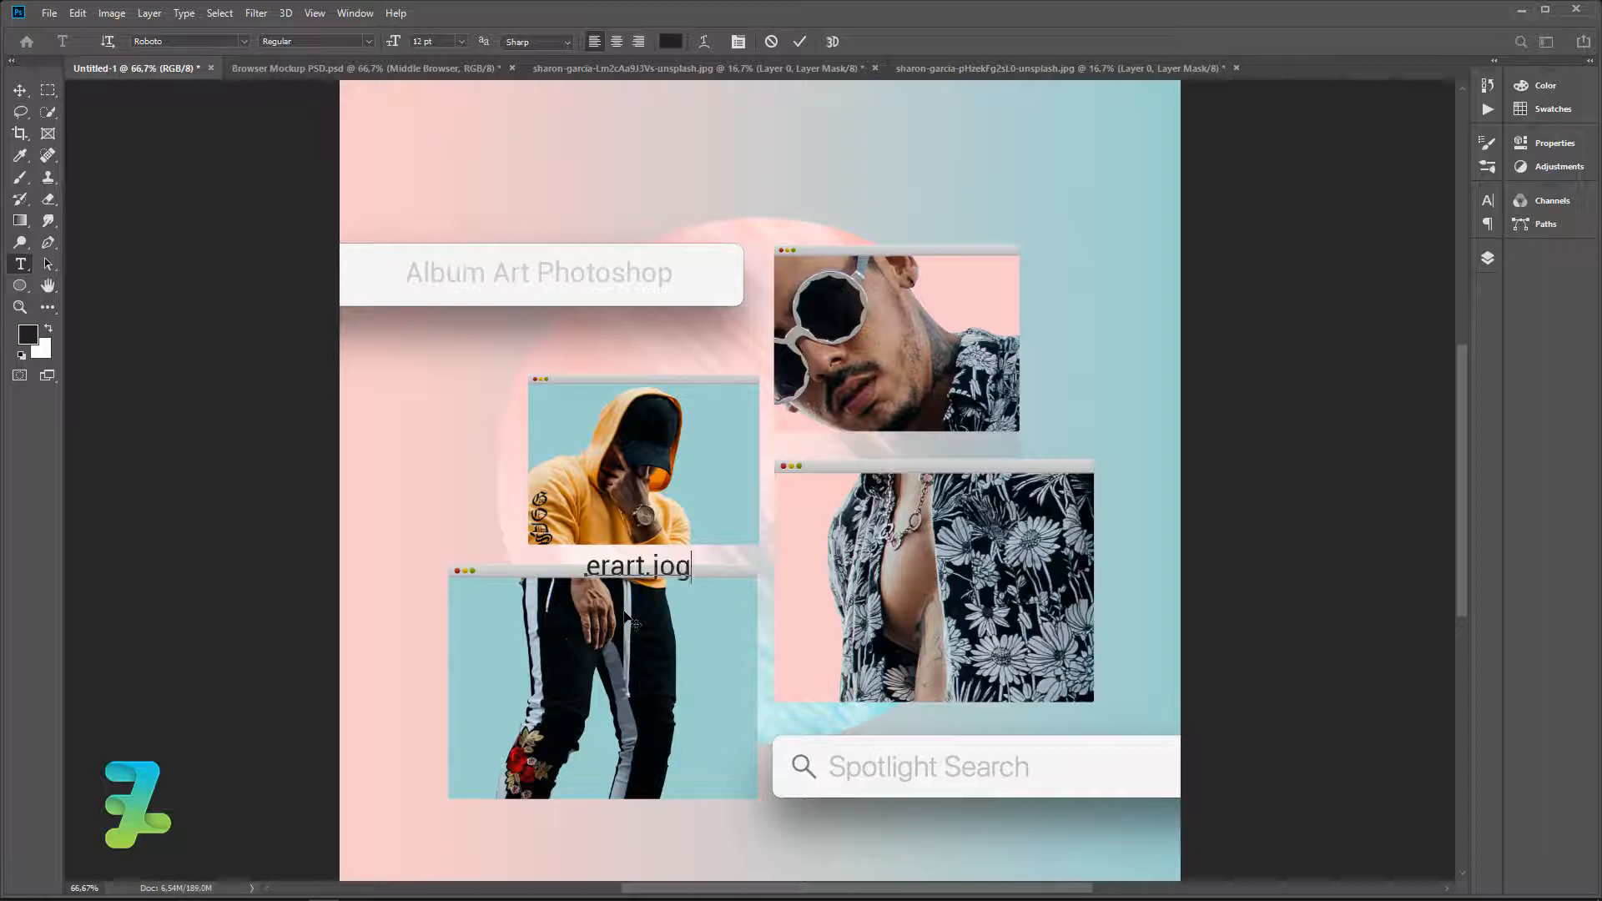
{"action": "key", "text": "BackSpace"}
{"action": "type", "text": "g"}
Set the "erart.jpg" title text to 6 pt and return to the Untitled-1 document.
{"action": "key", "text": "ctrl+a"}
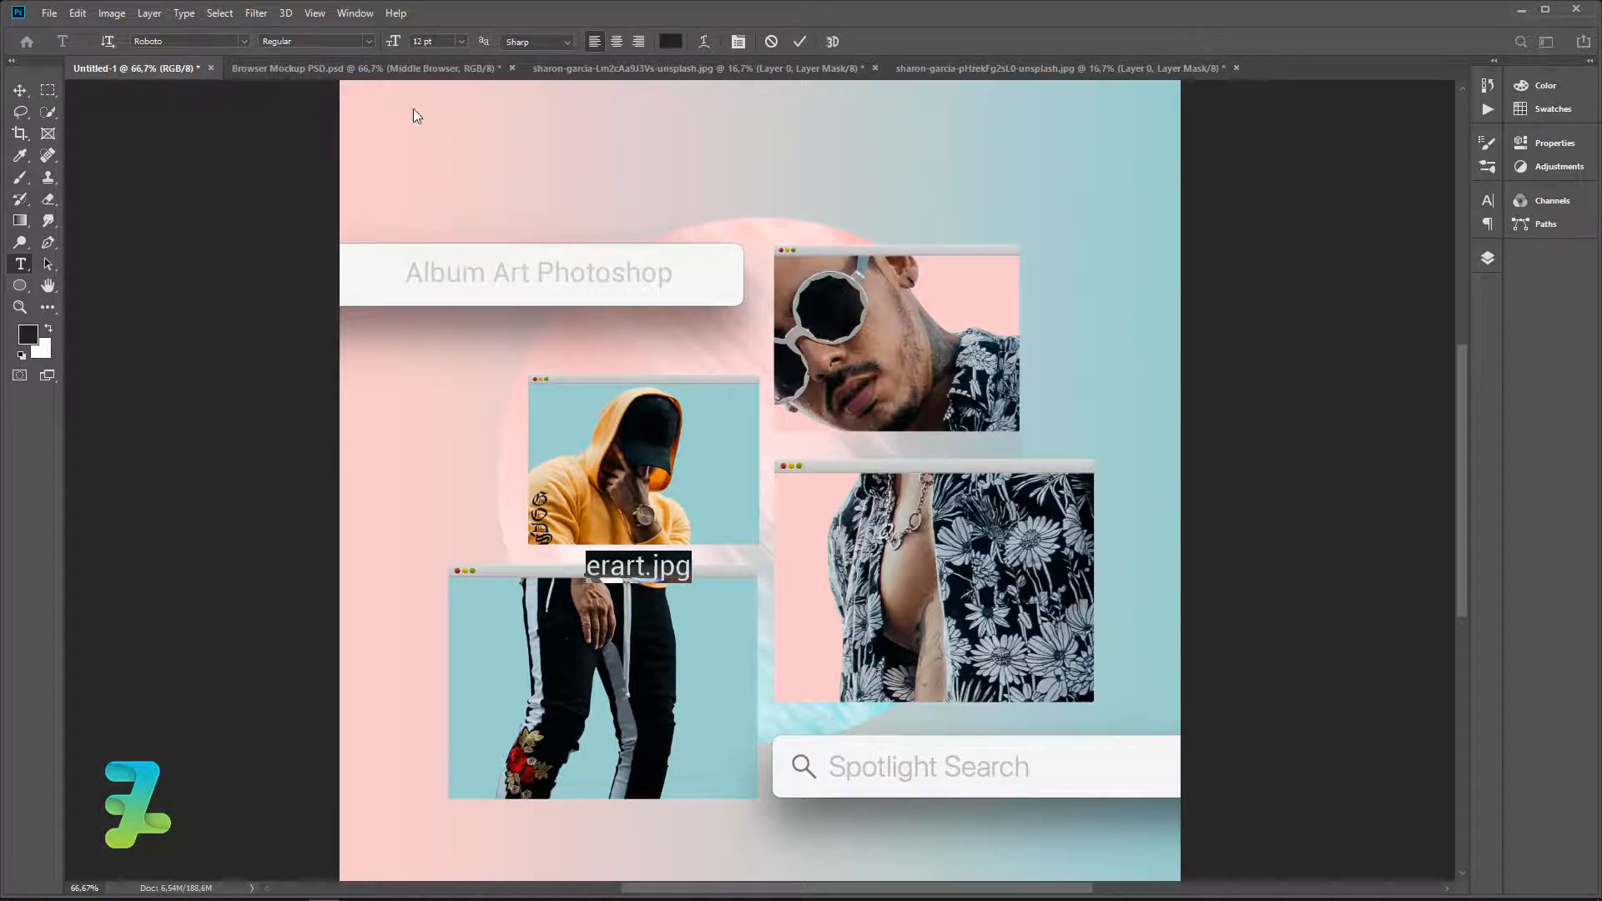
{"action": "left_click", "coordinate": [458, 42]}
{"action": "left_click", "coordinate": [438, 58]}
{"action": "left_click", "coordinate": [442, 68]}
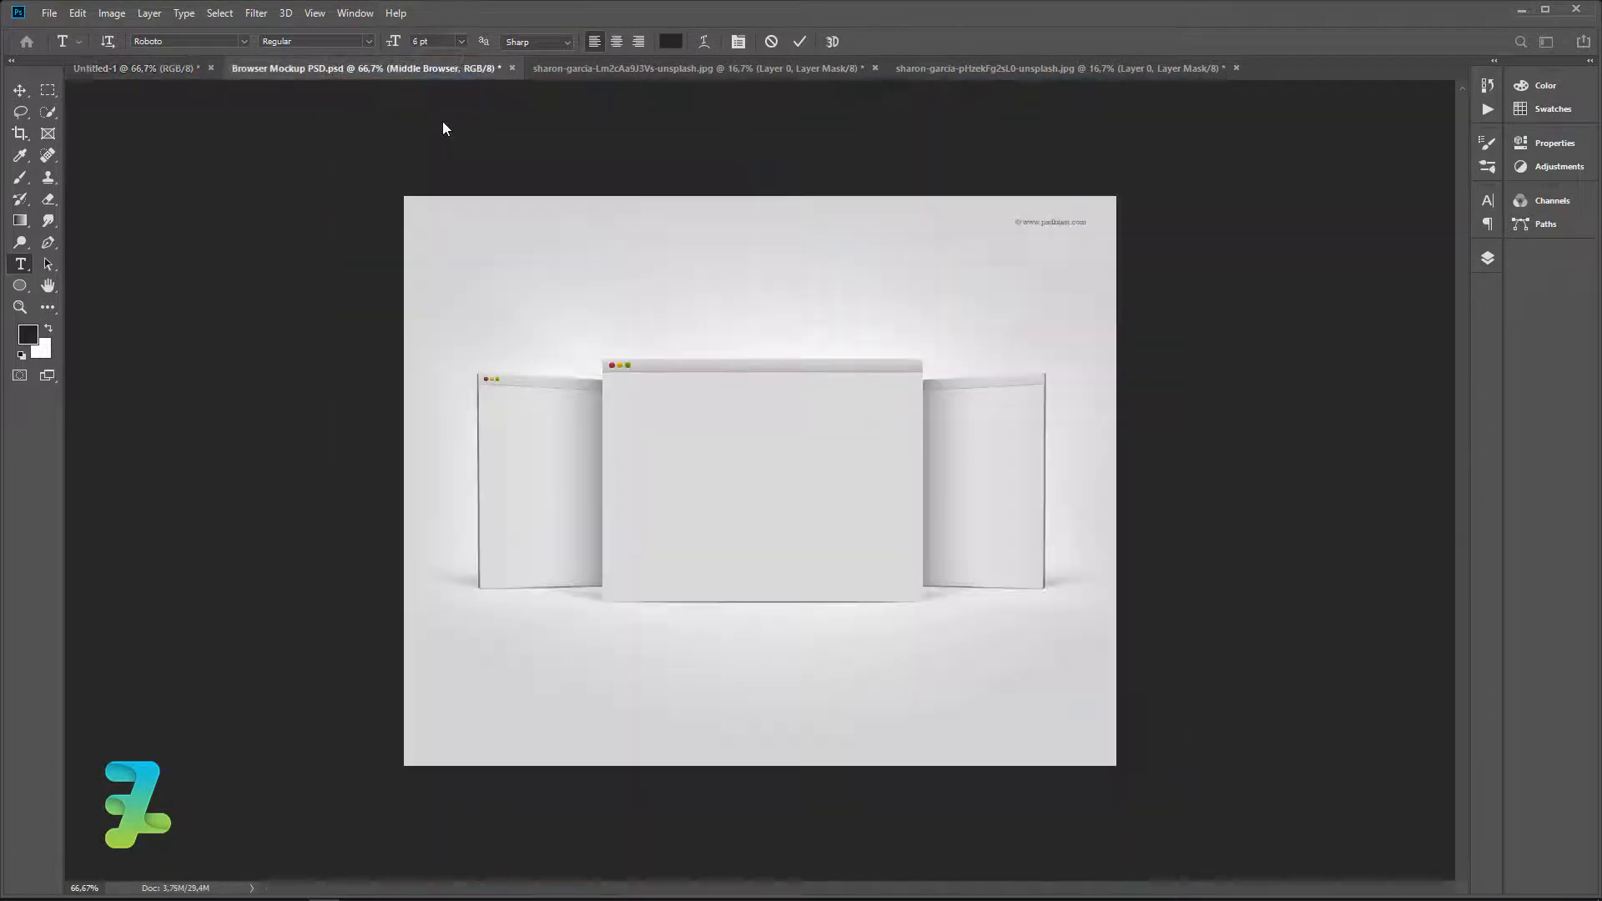
{"action": "left_click", "coordinate": [195, 67]}
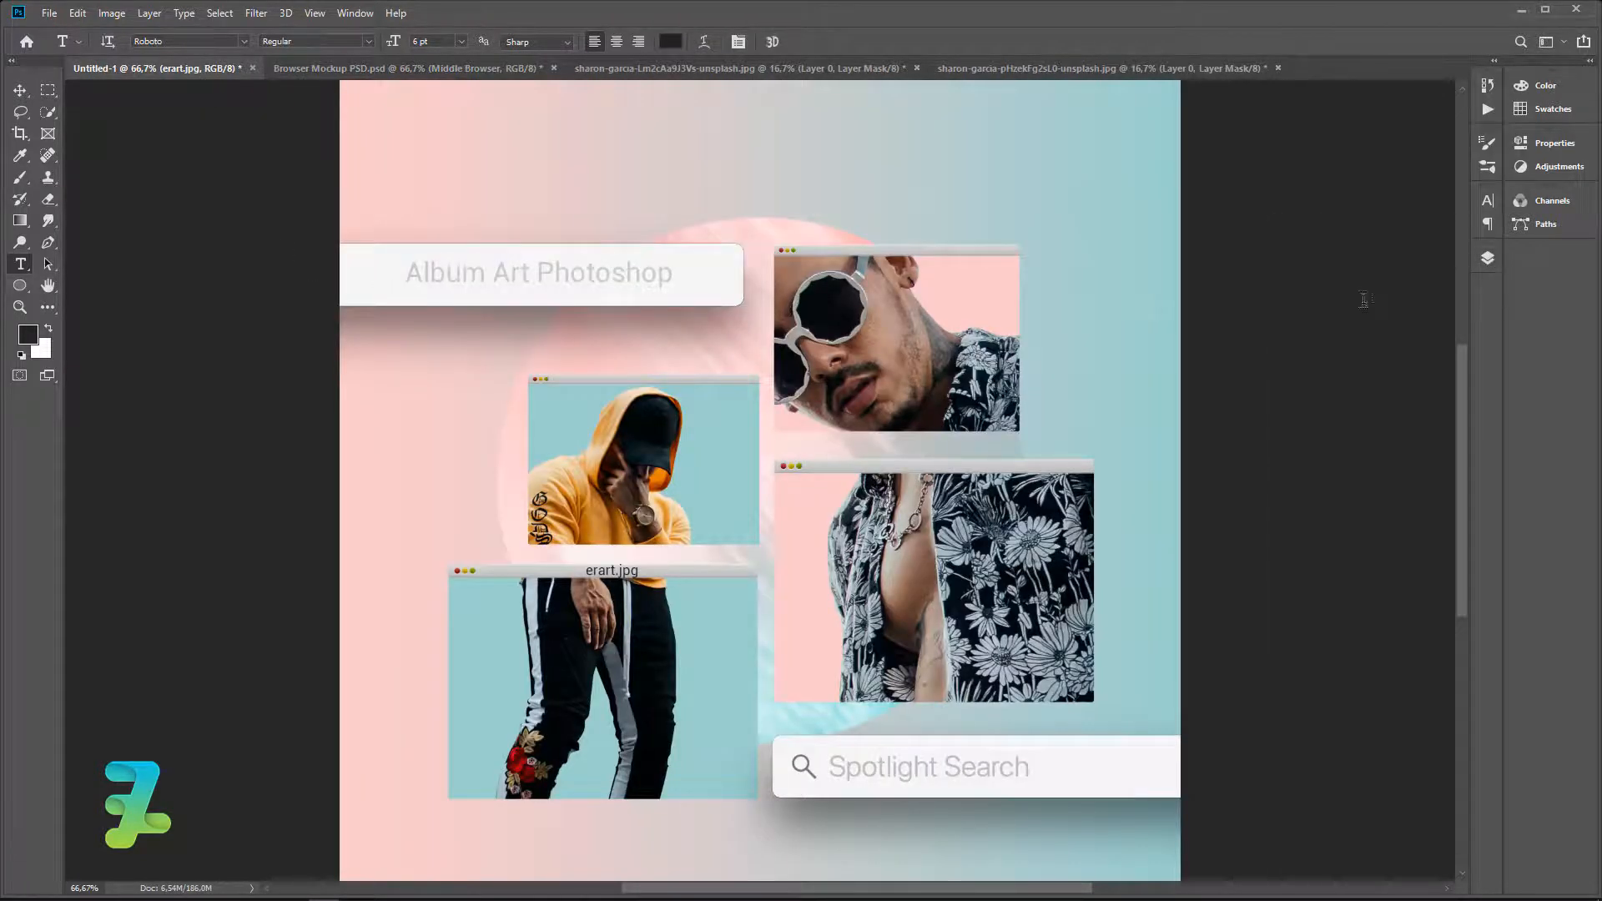
Apply the Bold style to the "erart.jpg" title text.
{"action": "left_click", "coordinate": [1487, 258]}
{"action": "double_click", "coordinate": [1314, 332]}
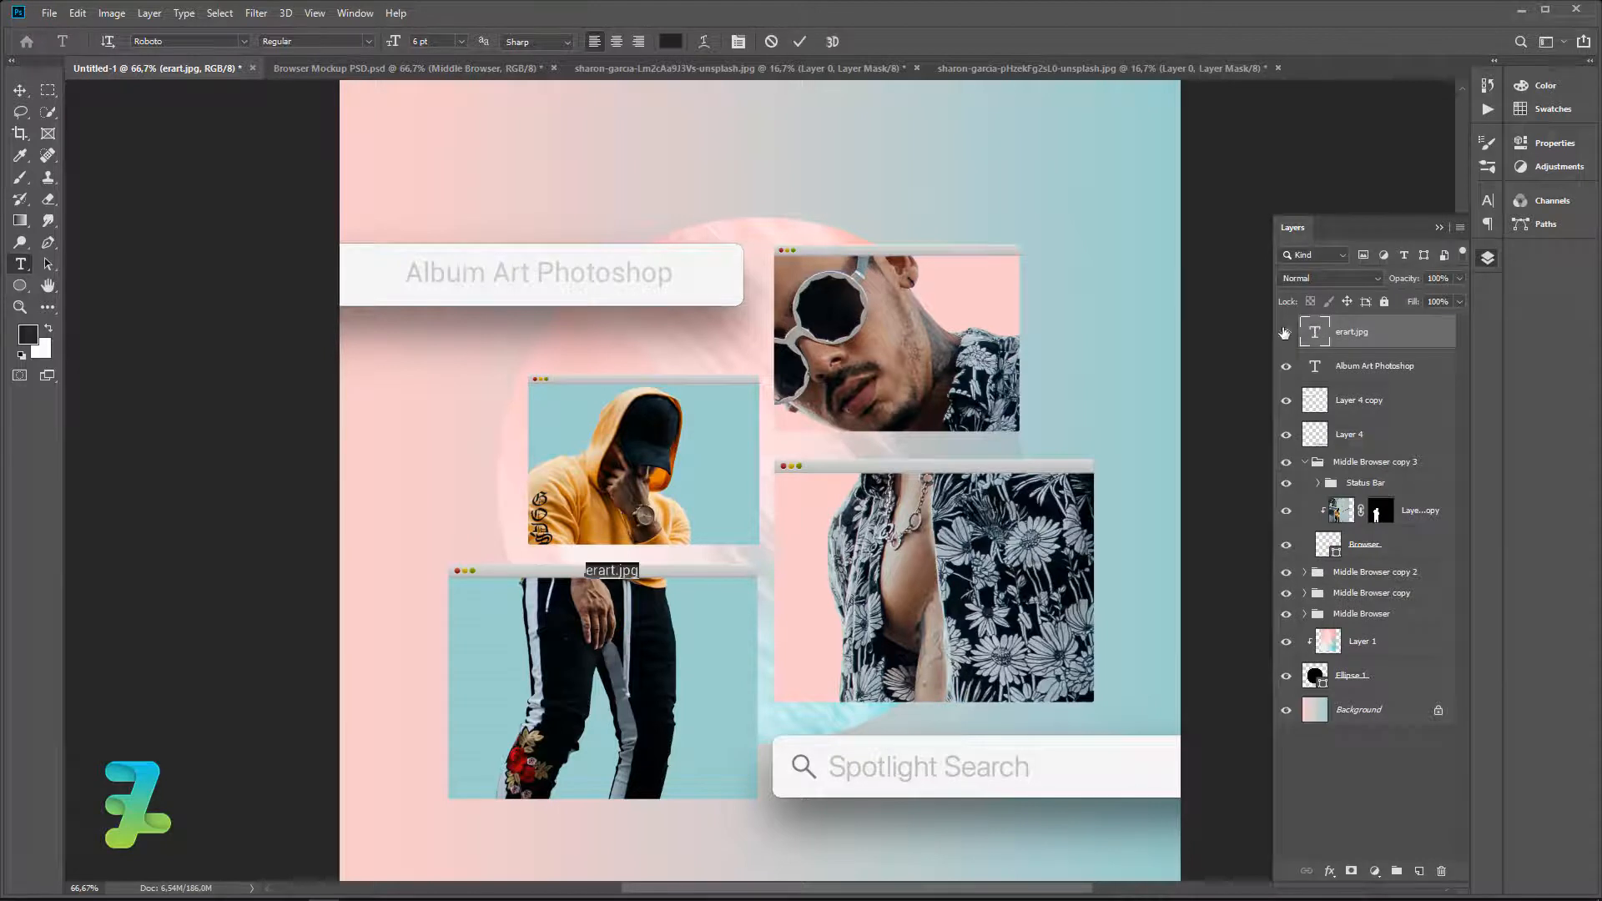
{"action": "left_click", "coordinate": [368, 46]}
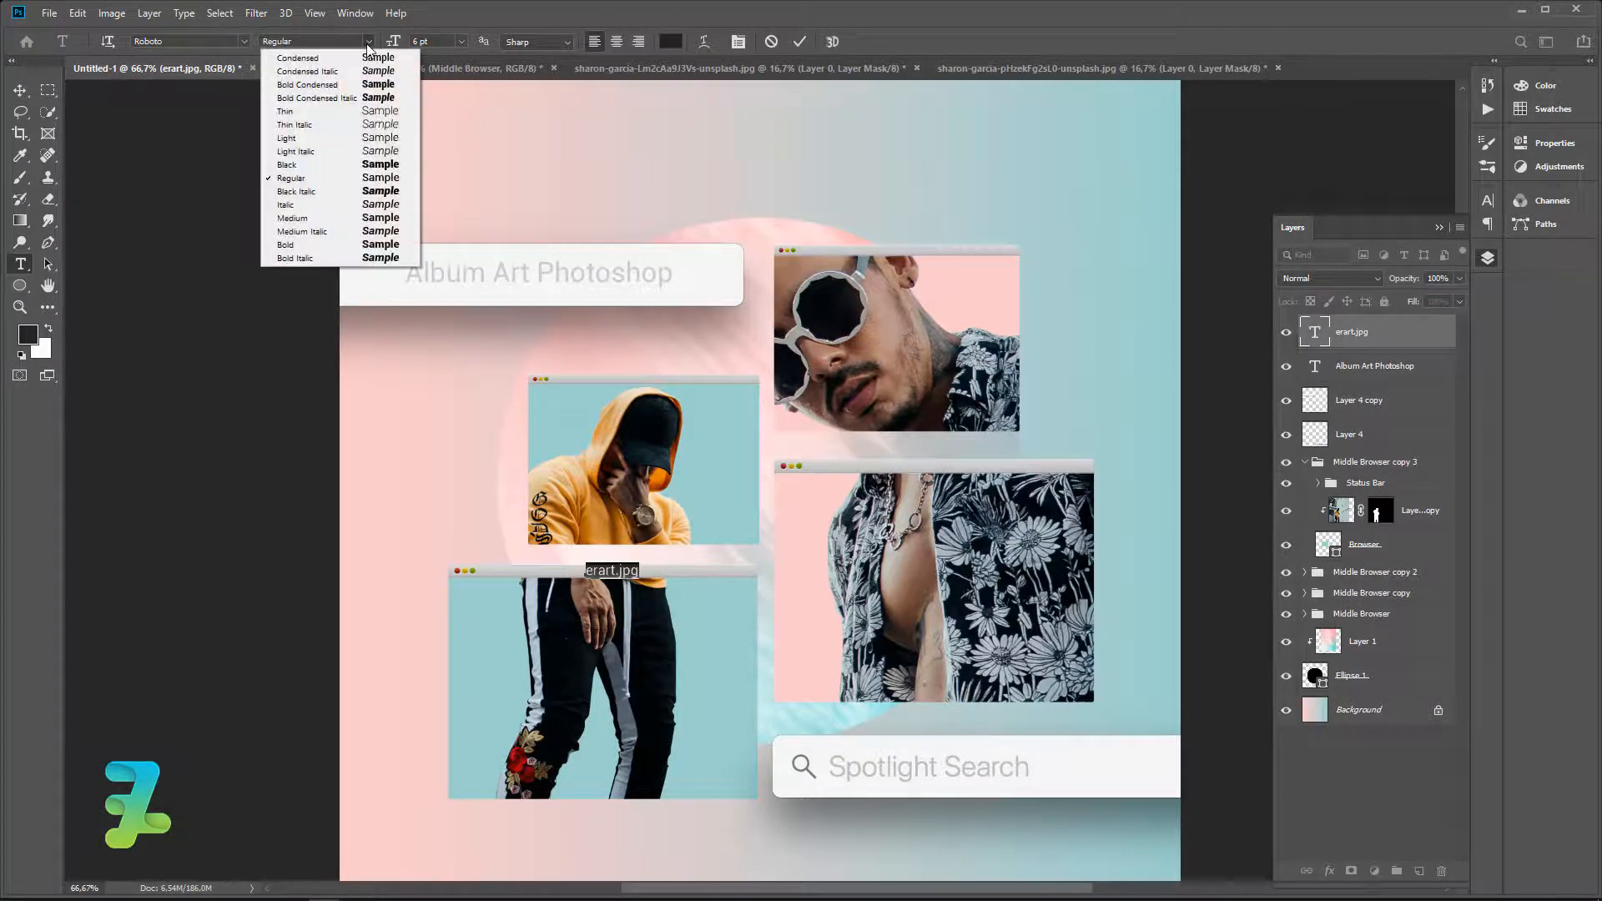
{"action": "left_click", "coordinate": [299, 244]}
{"action": "key", "text": "ctrl+Return"}
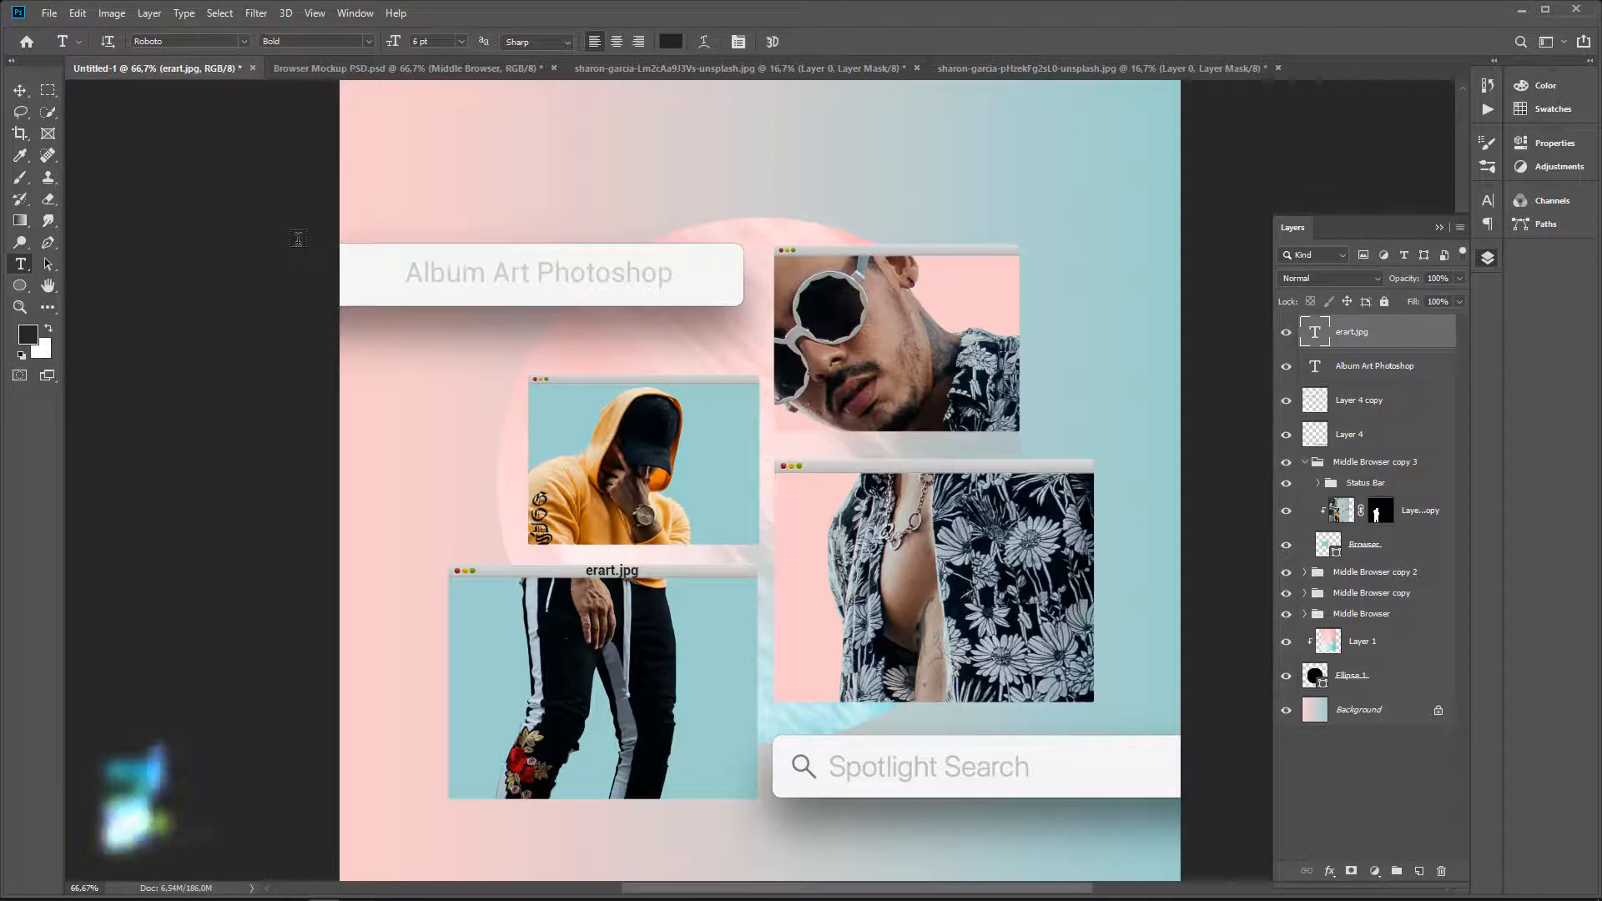
{"action": "double_click", "coordinate": [1317, 333]}
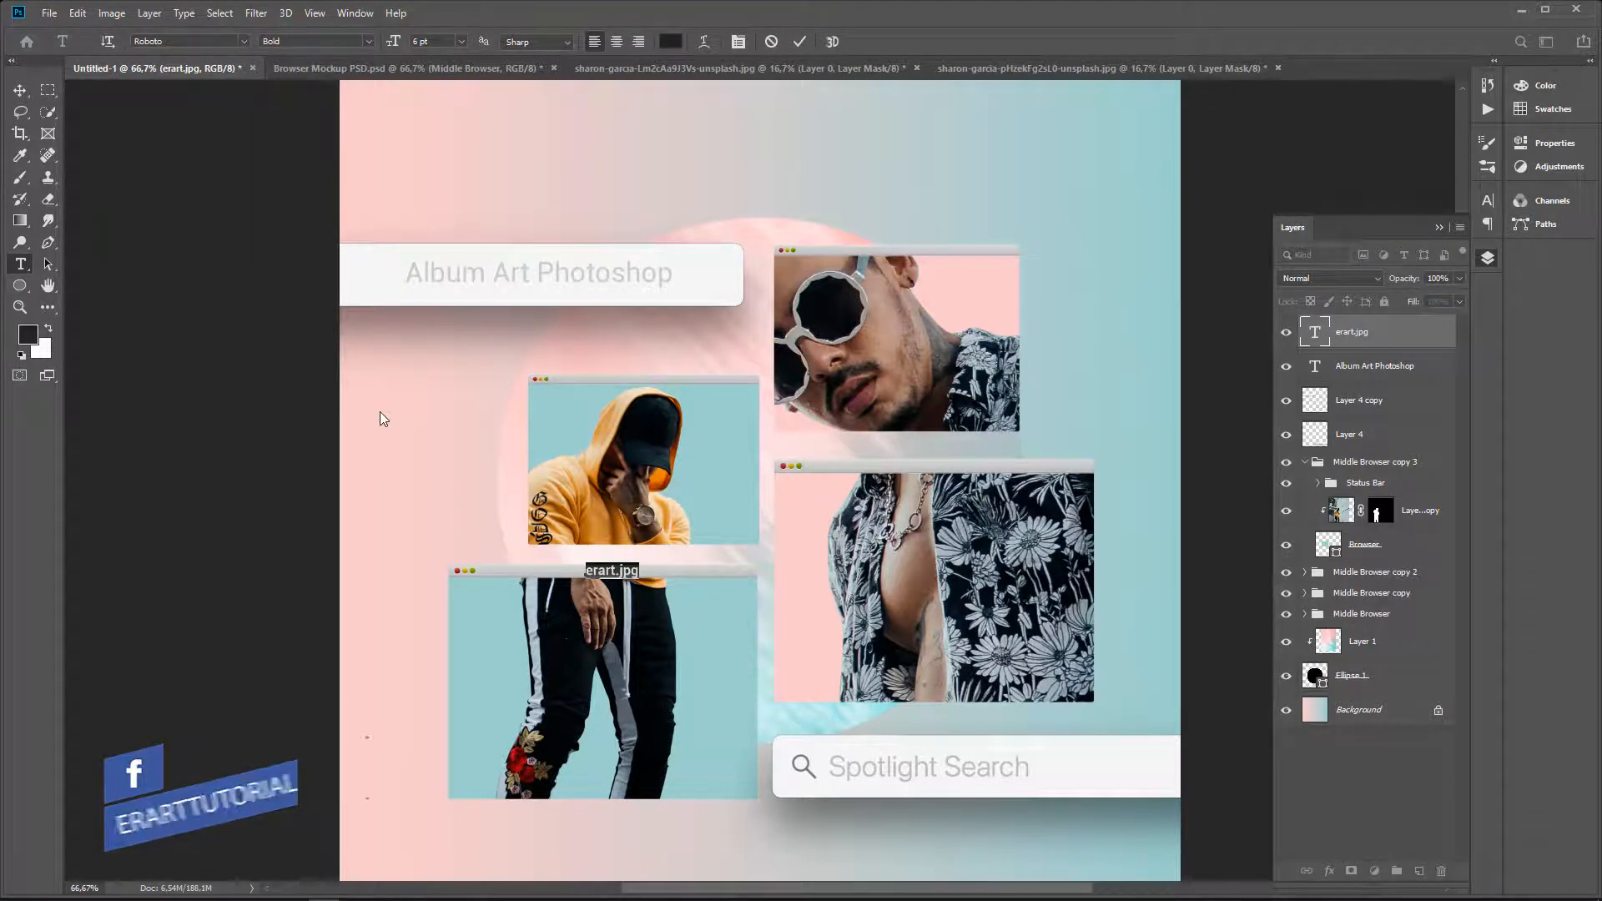
Scale down the "erart.jpg" text with Free Transform and nudge it into place on the striped-trousers window's title bar.
{"action": "left_click", "coordinate": [20, 89]}
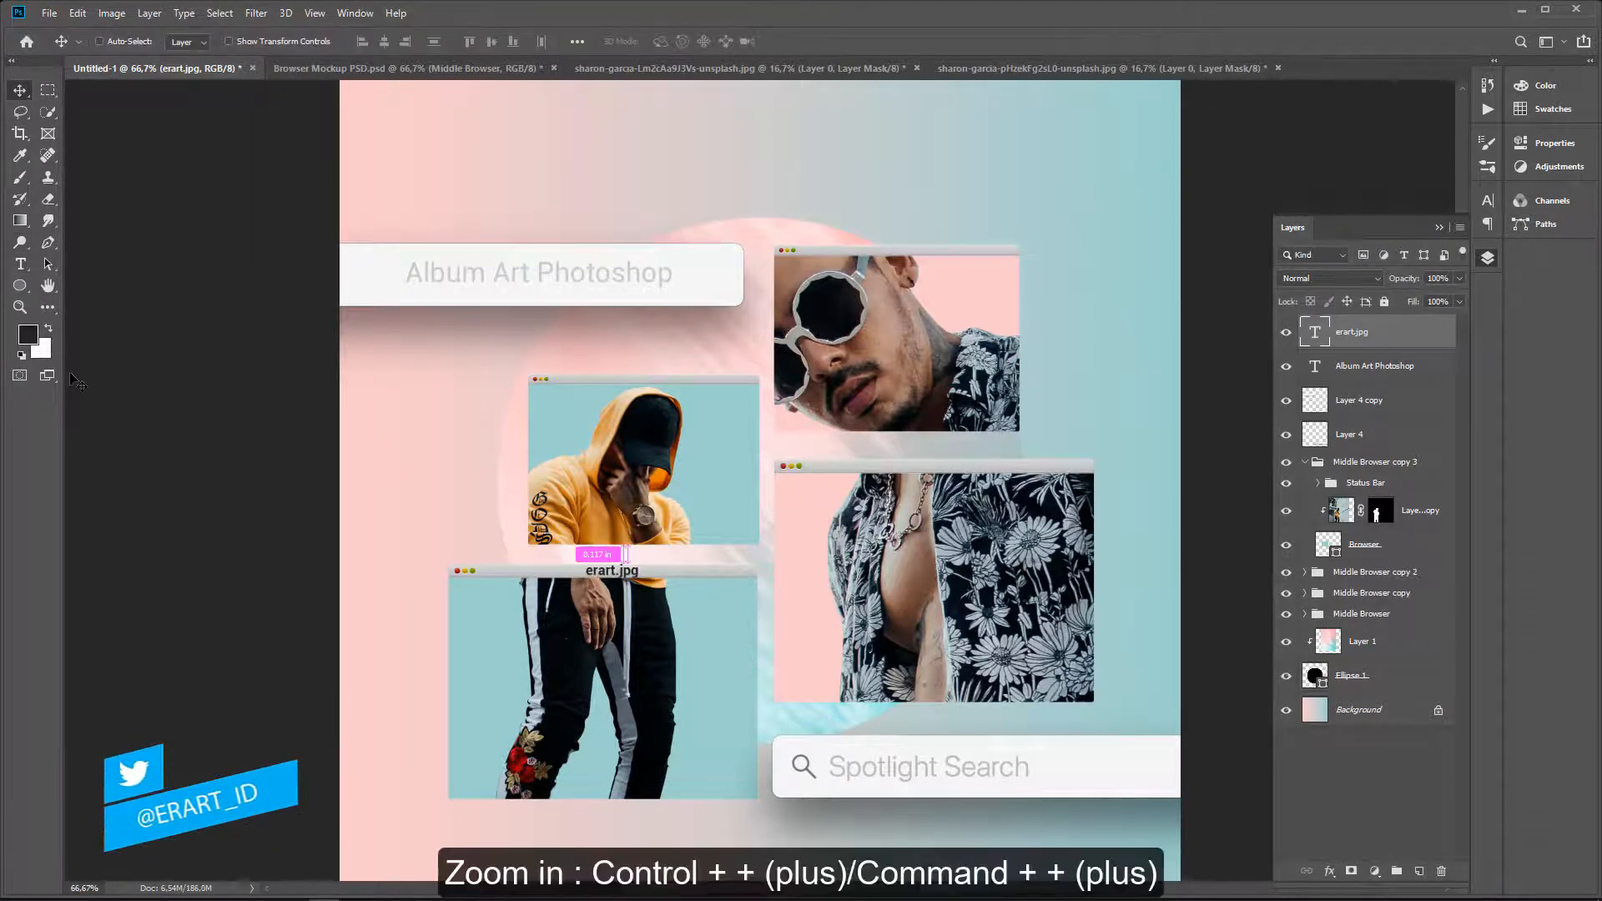
{"action": "key", "text": "ctrl+plus"}
{"action": "key", "text": "ctrl+plus"}
{"action": "key", "text": "ctrl+minus"}
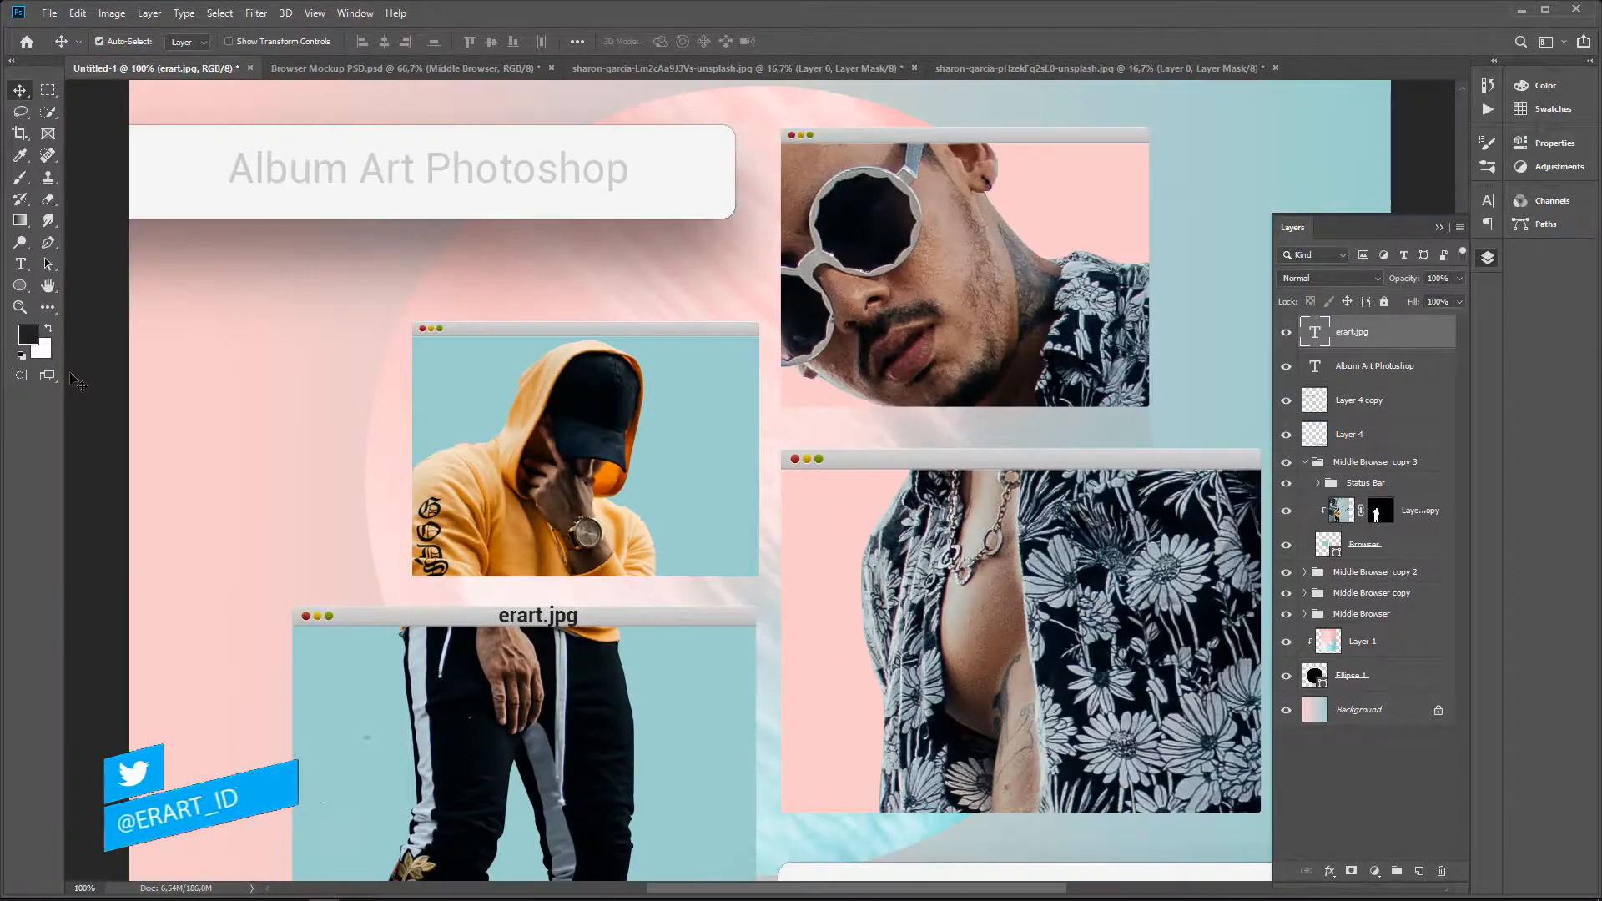
{"action": "key", "text": "ctrl+t"}
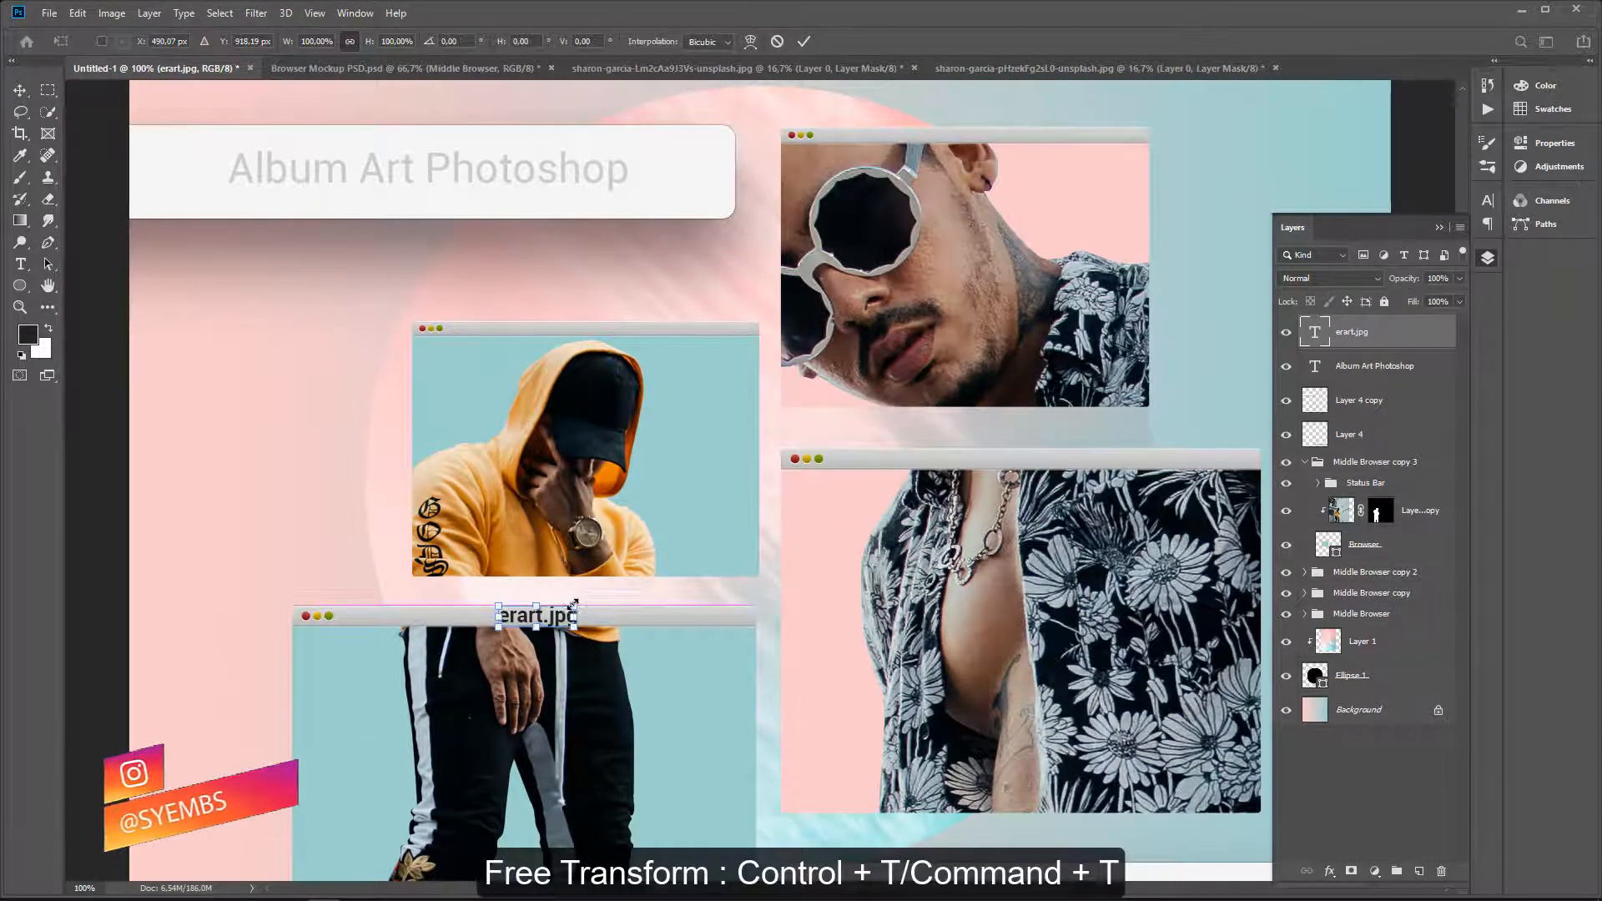
{"action": "left_click_drag", "start_coordinate": [571, 601], "coordinate": [507, 618]}
{"action": "key", "text": "Return"}
{"action": "key", "text": "Down"}
{"action": "key", "text": "Down"}
{"action": "key", "text": "Down"}
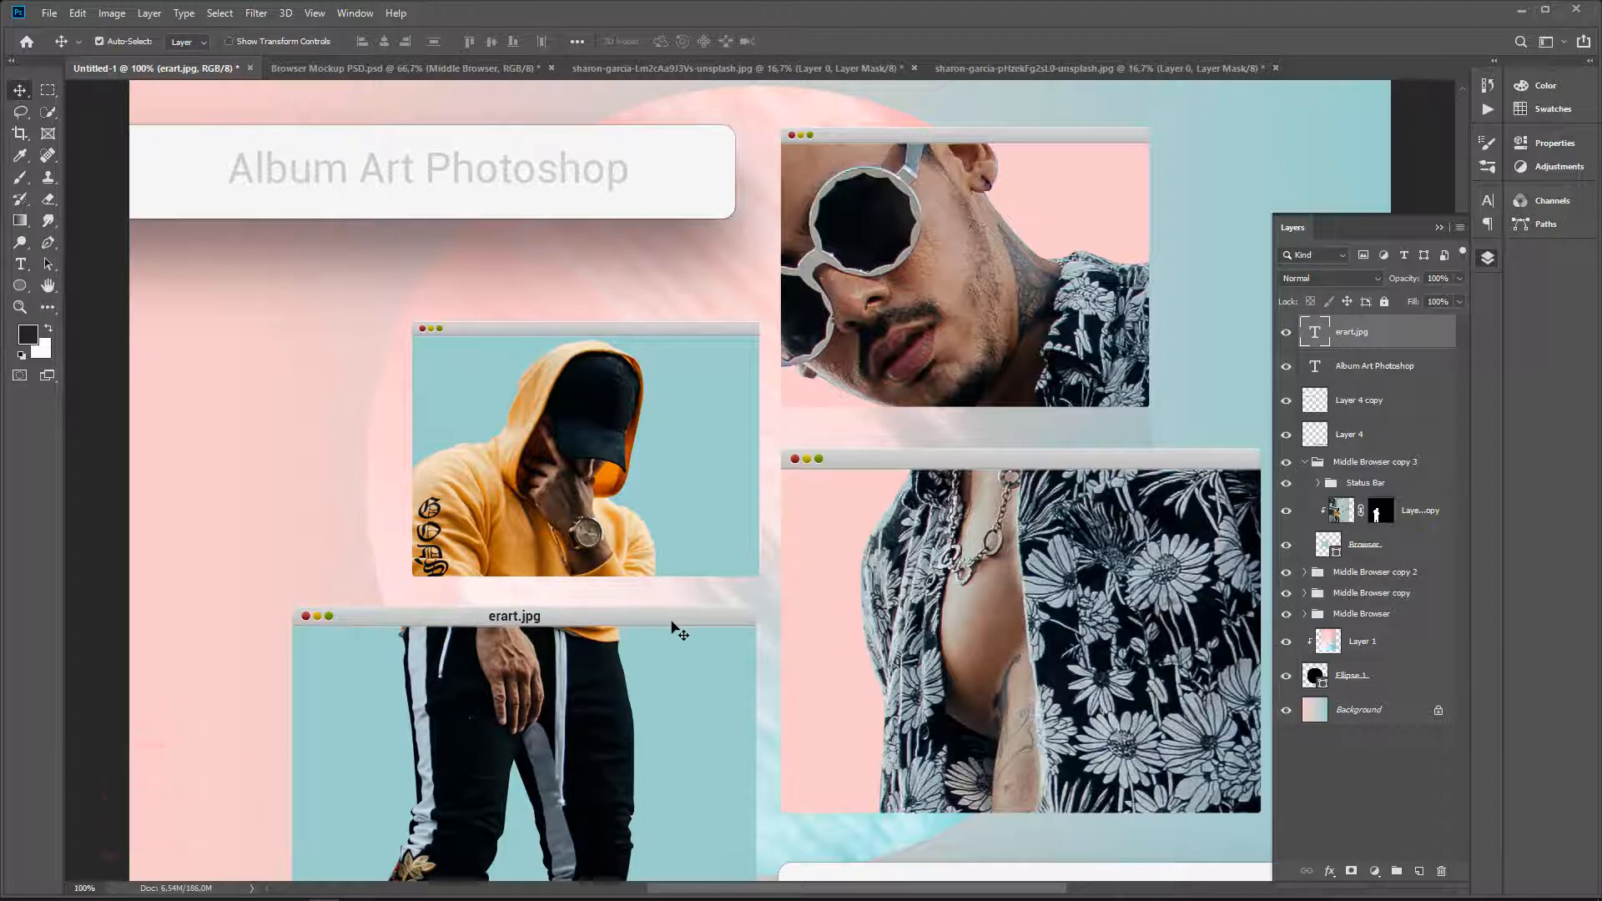
Duplicate the "erart.jpg" label and center the copy on the title bar of the floral-shirt torso window.
{"action": "key", "text": "ctrl+j"}
{"action": "left_click_drag", "start_coordinate": [514, 621], "coordinate": [1033, 461]}
{"action": "key", "text": "Down"}
{"action": "key", "text": "Down"}
{"action": "key", "text": "Right"}
{"action": "key", "text": "Right"}
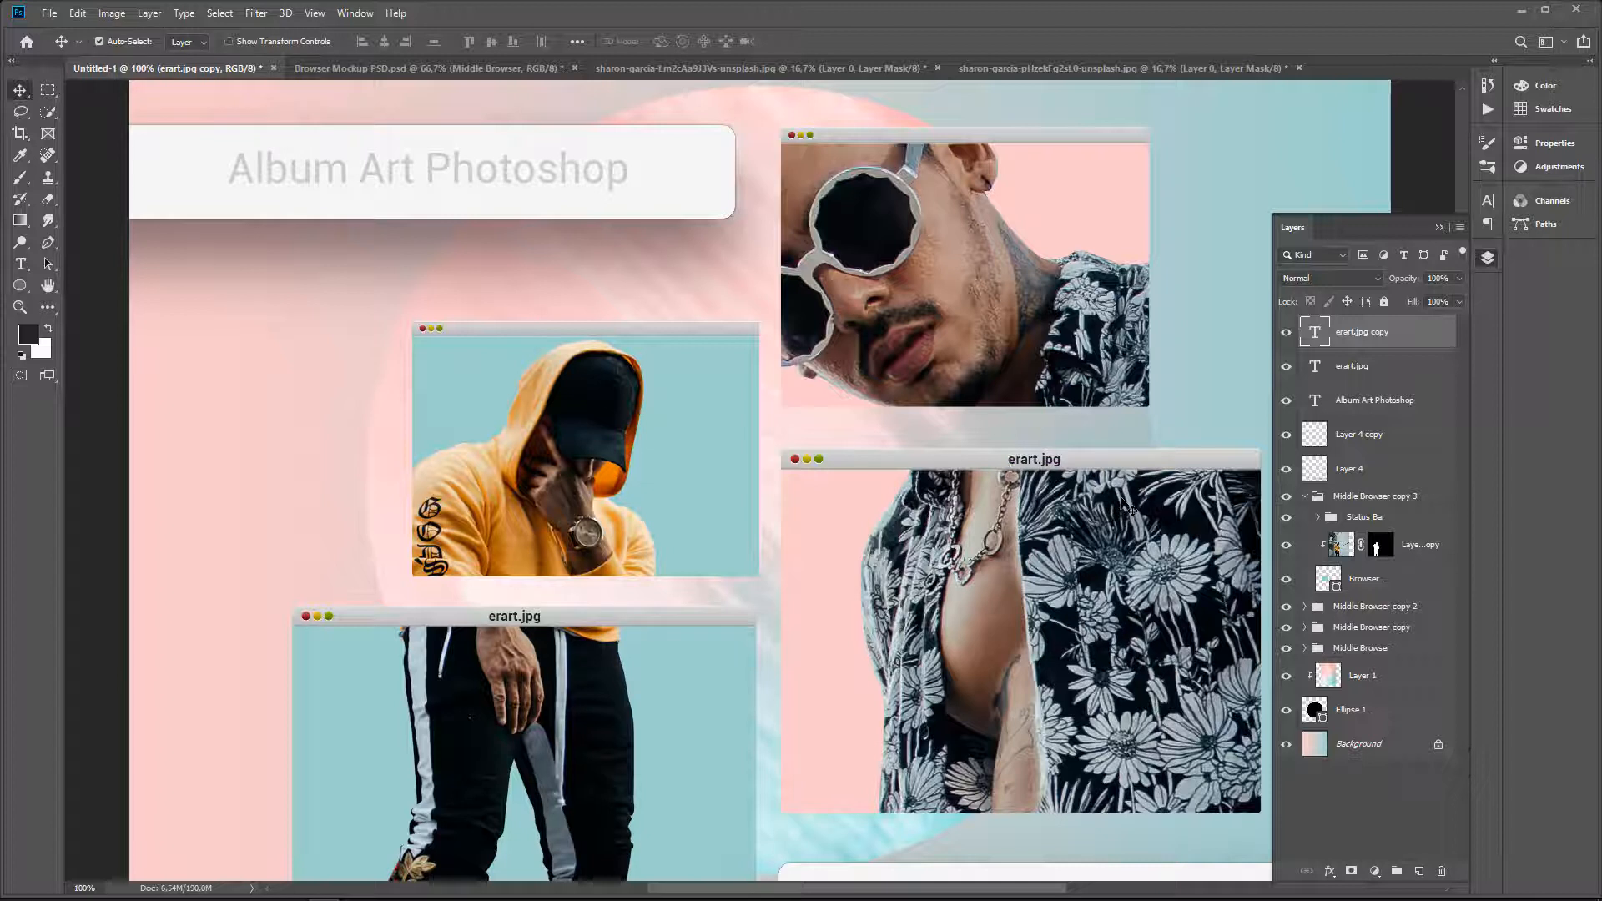
{"action": "key", "text": "Right"}
{"action": "key", "text": "Right"}
Duplicate the "erart.jpg" label again and center the copy on the title bar of the sunglasses portrait window.
{"action": "key", "text": "ctrl+j"}
{"action": "left_click_drag", "start_coordinate": [1029, 458], "coordinate": [968, 136]}
{"action": "key", "text": "Right"}
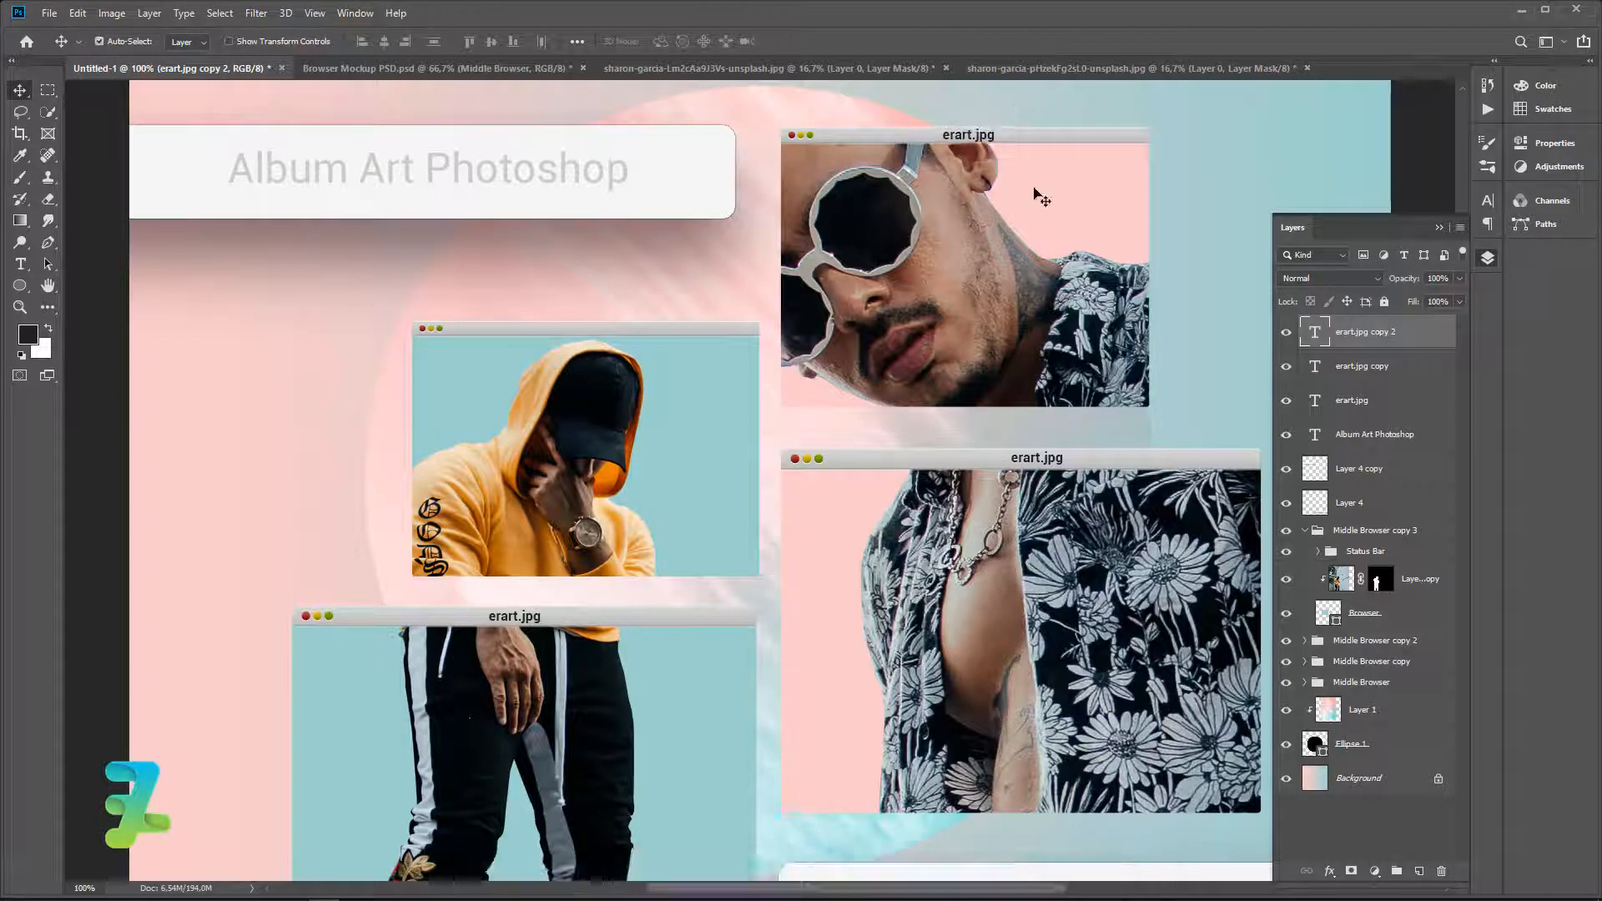
{"action": "key", "text": "ctrl+y"}
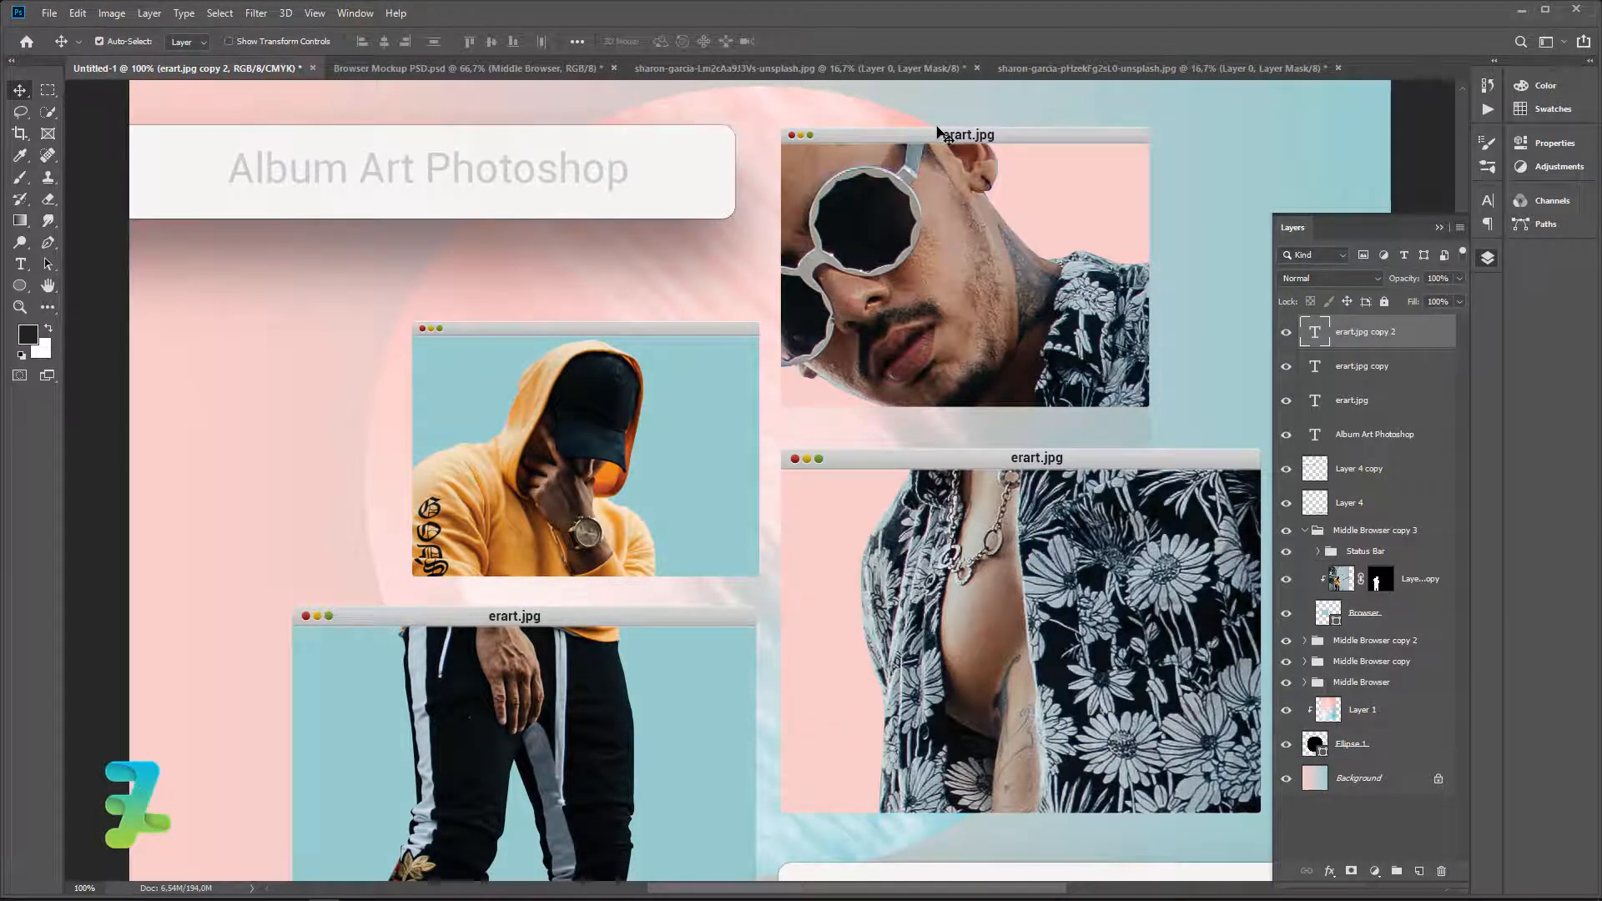
Scale the sunglasses window's "erart.jpg" label to about 86% width and 74% height, and nudge it up slightly on the title bar.
{"action": "key", "text": "ctrl+t"}
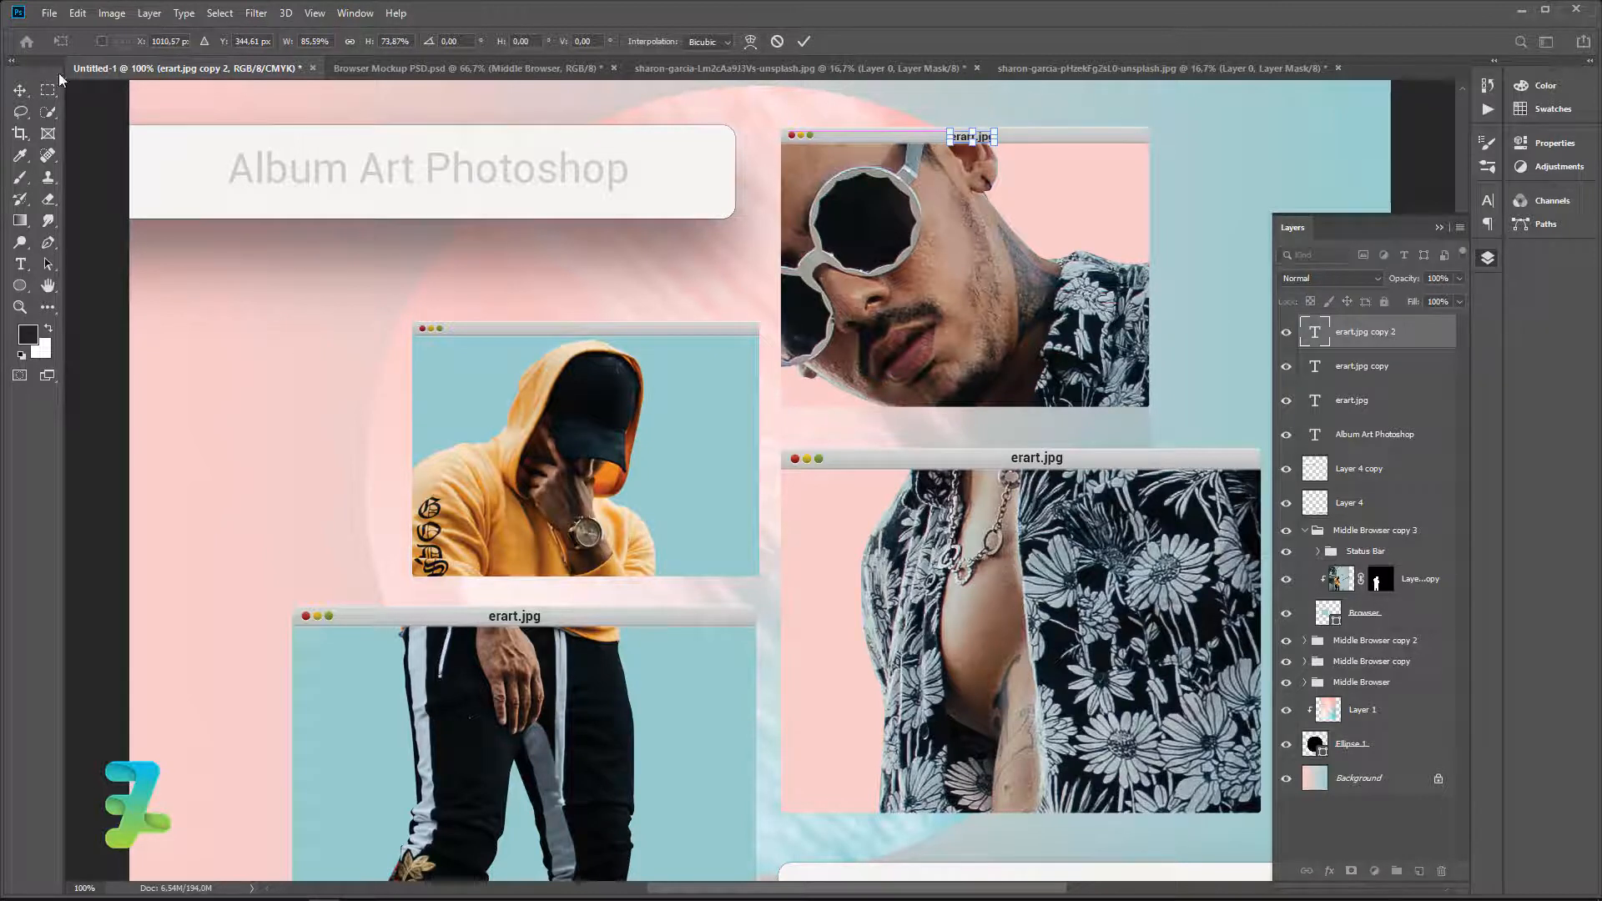
{"action": "left_click", "coordinate": [20, 90]}
{"action": "key", "text": "Up"}
{"action": "key", "text": "Up"}
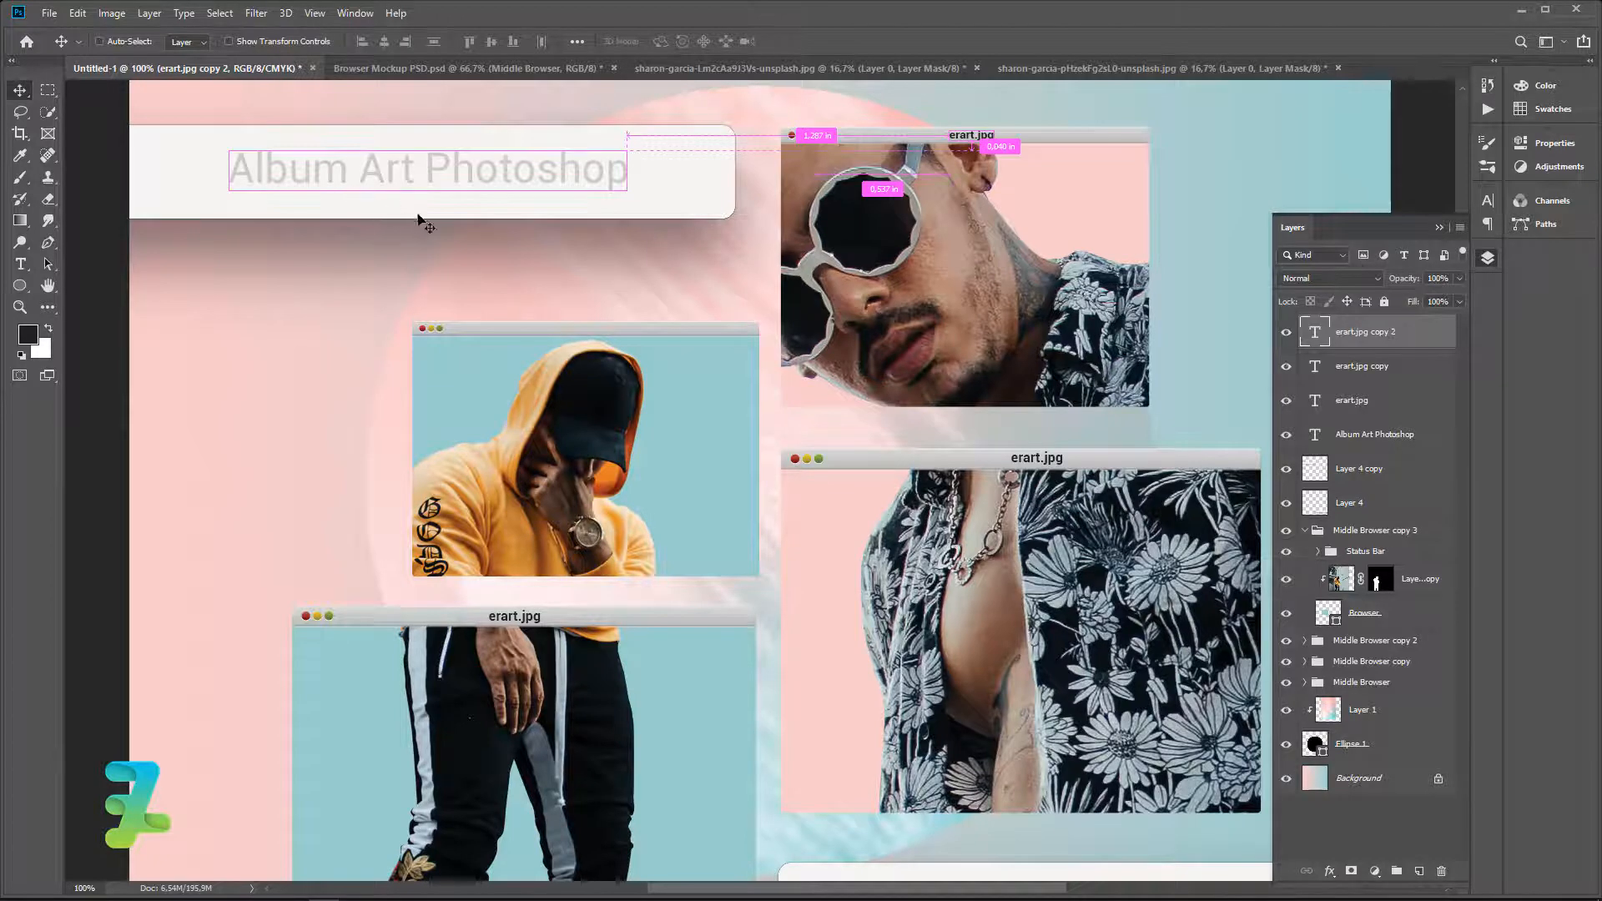
Duplicate the "erart.jpg" label, center the copy on the yellow-hoodie window's title bar, and scale it down to fit.
{"action": "key", "text": "ctrl+j"}
{"action": "left_click_drag", "start_coordinate": [968, 132], "coordinate": [573, 333]}
{"action": "key", "text": "ctrl+t"}
{"action": "key", "text": "Return"}
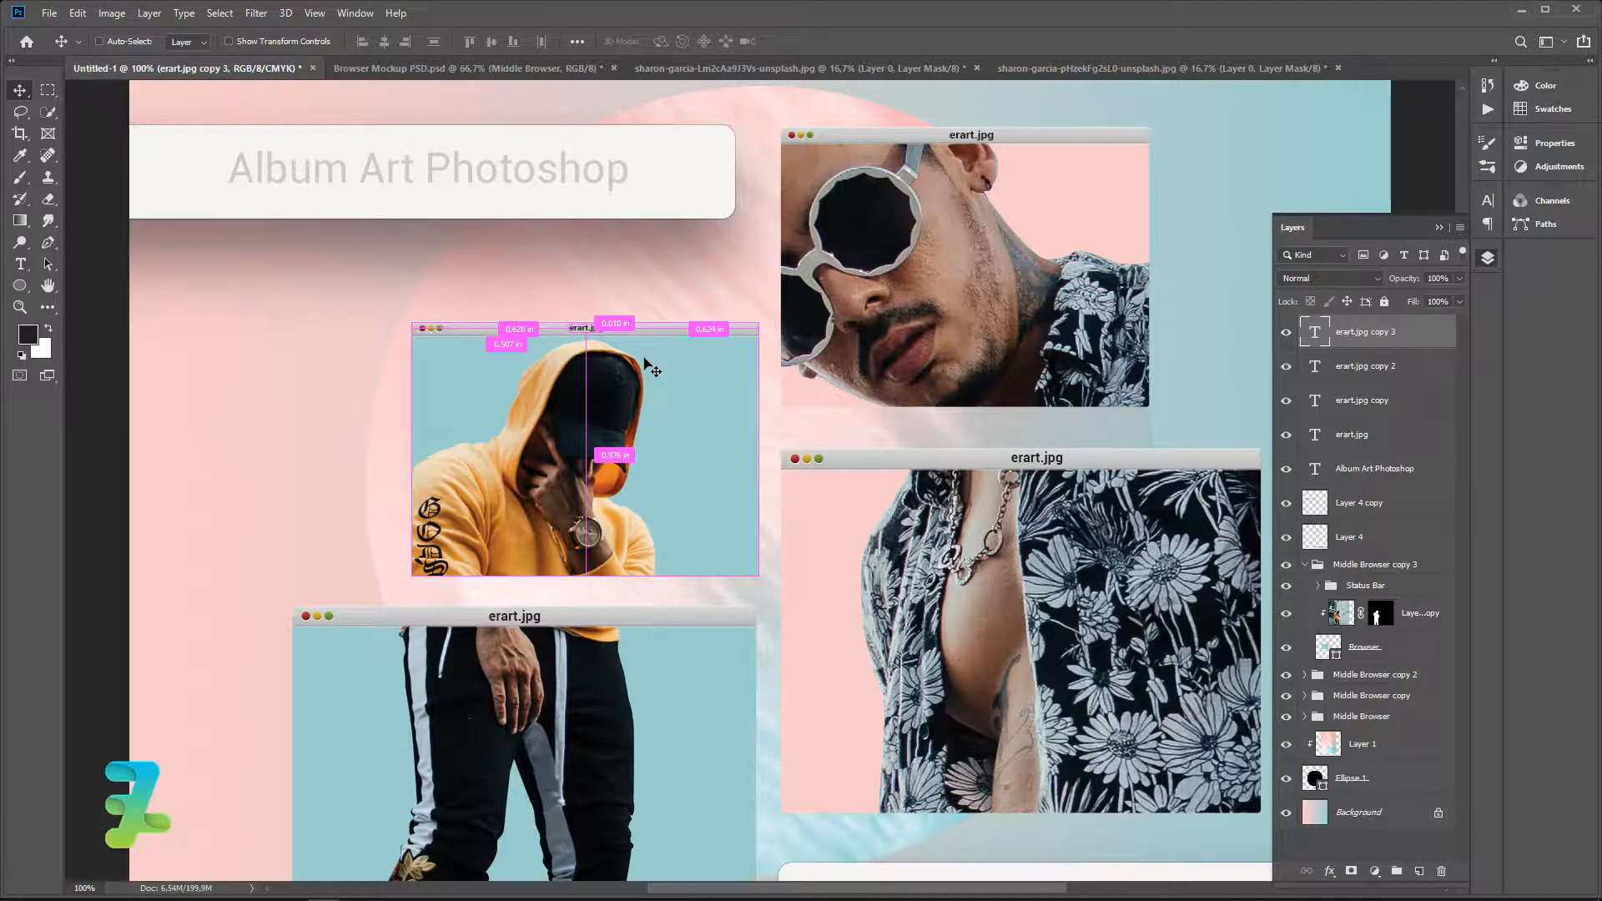
Add a white Roboto Bold text reading "18 March 2020" near the upper edge of the artwork.
{"action": "key", "text": "ctrl+minus"}
{"action": "key", "text": "ctrl+minus"}
{"action": "key", "text": "ctrl+minus"}
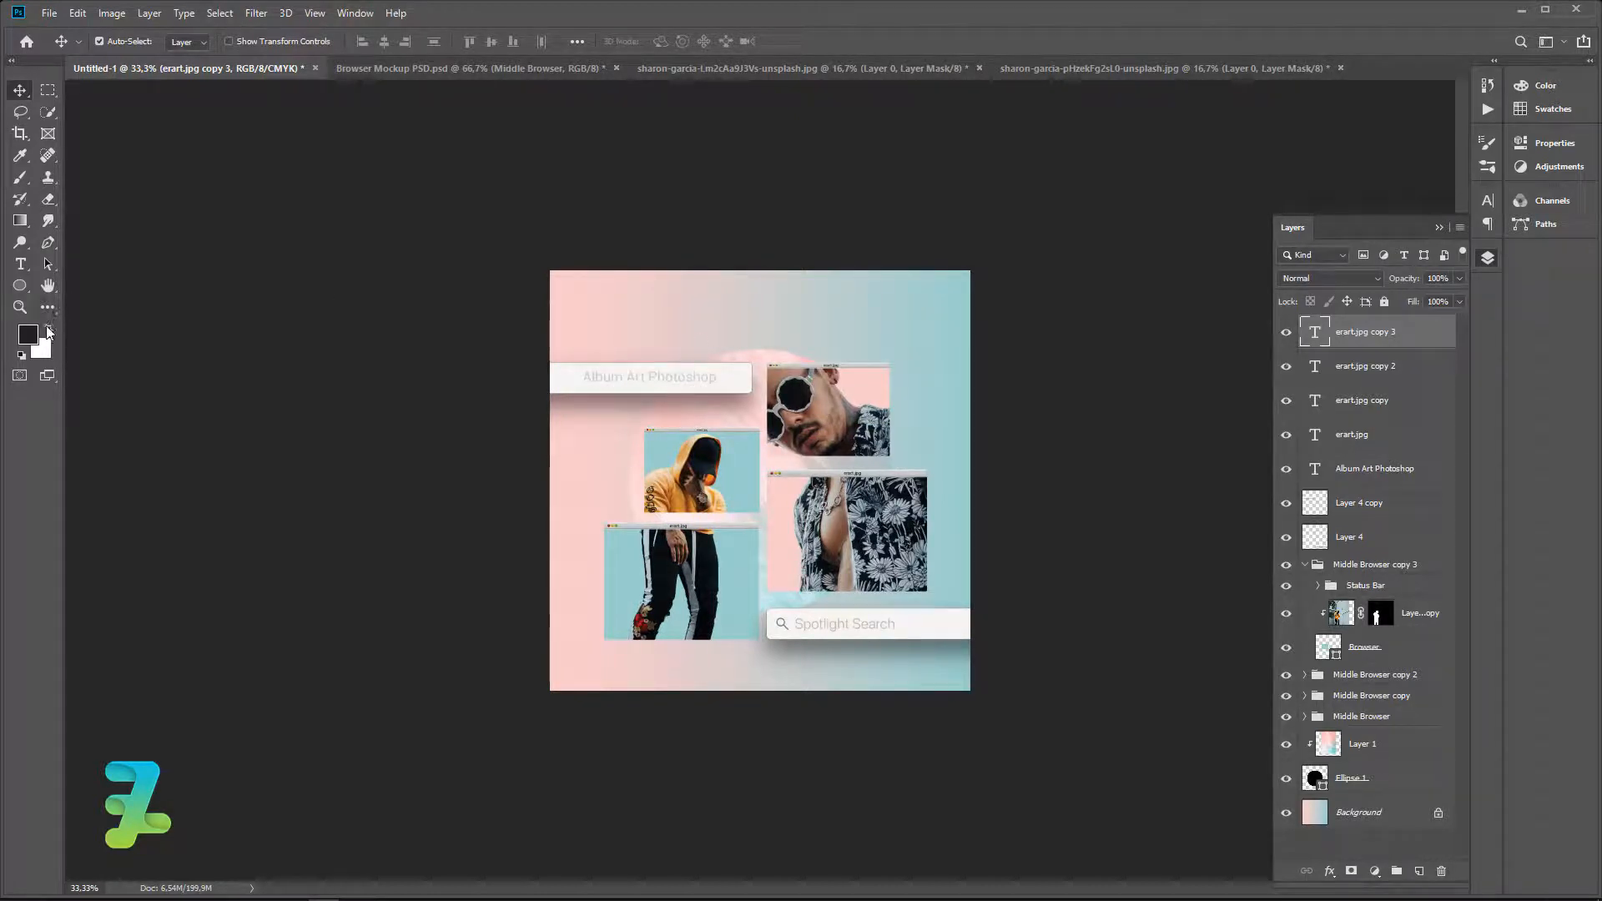
{"action": "left_click", "coordinate": [49, 328]}
{"action": "left_click", "coordinate": [22, 264]}
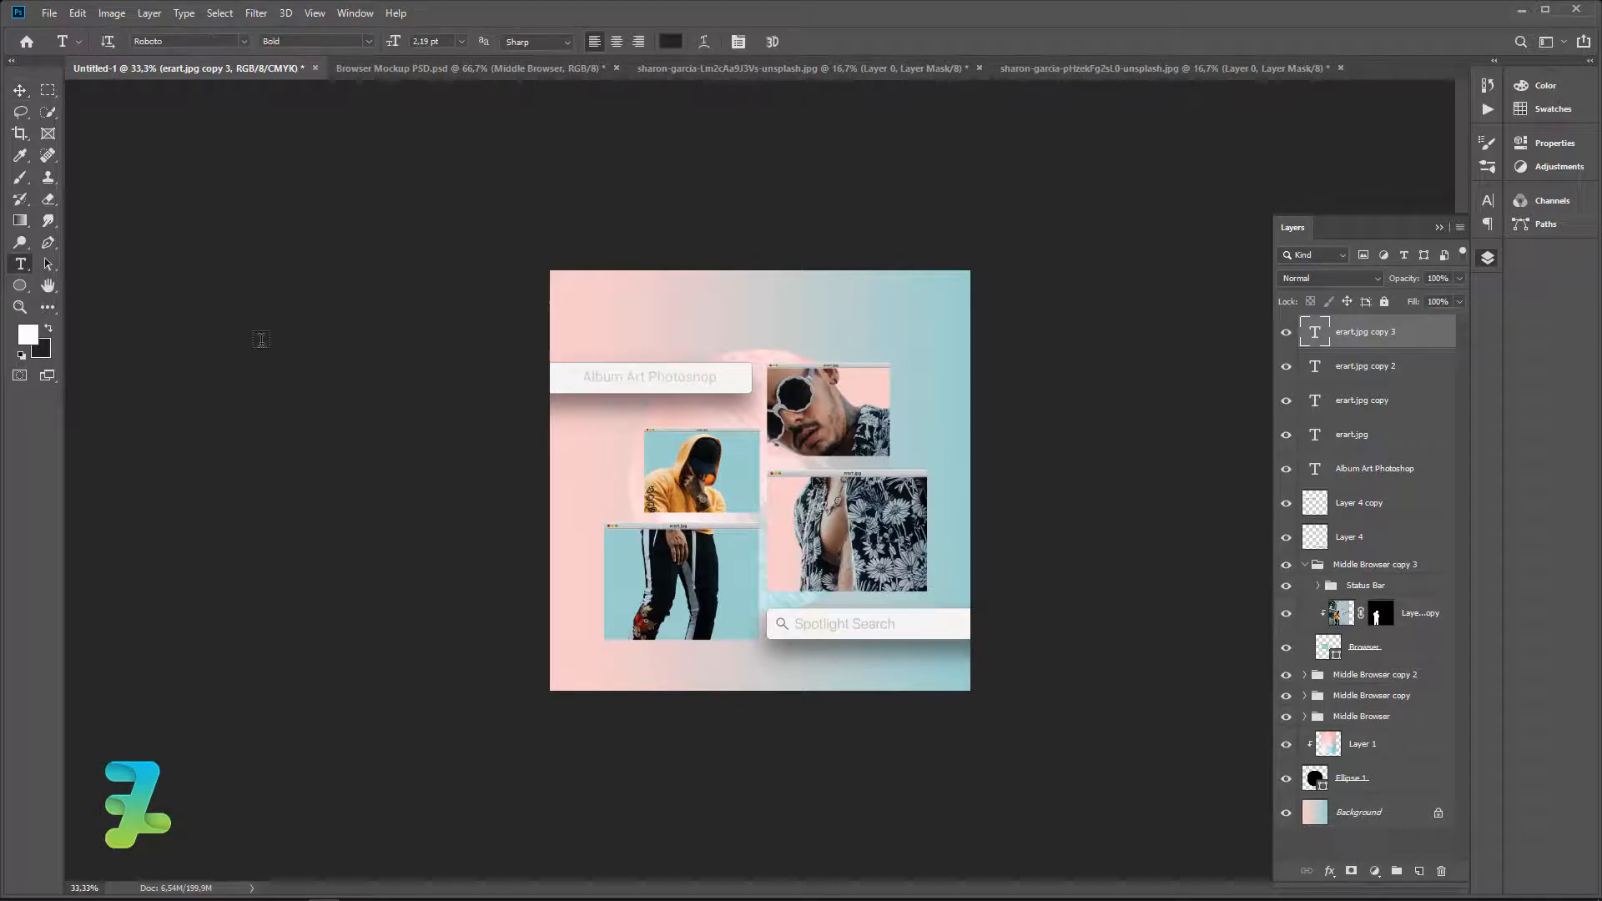
{"action": "left_click", "coordinate": [762, 305]}
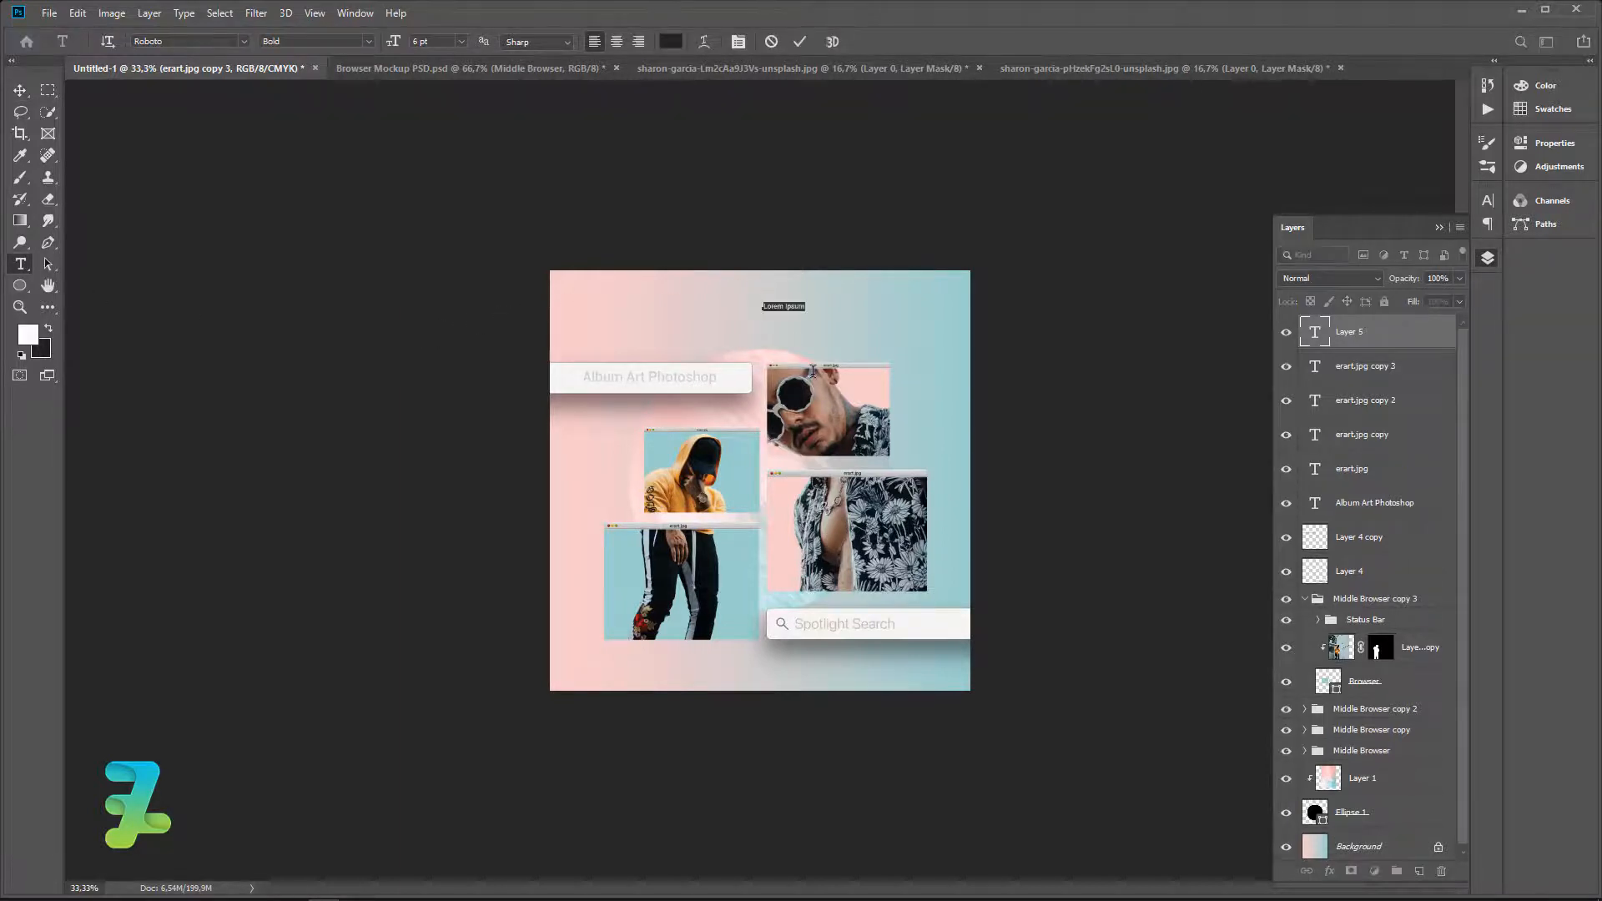
{"action": "type", "text": "10 March 2020"}
{"action": "key", "text": "ctrl+a"}
{"action": "left_click", "coordinate": [48, 324]}
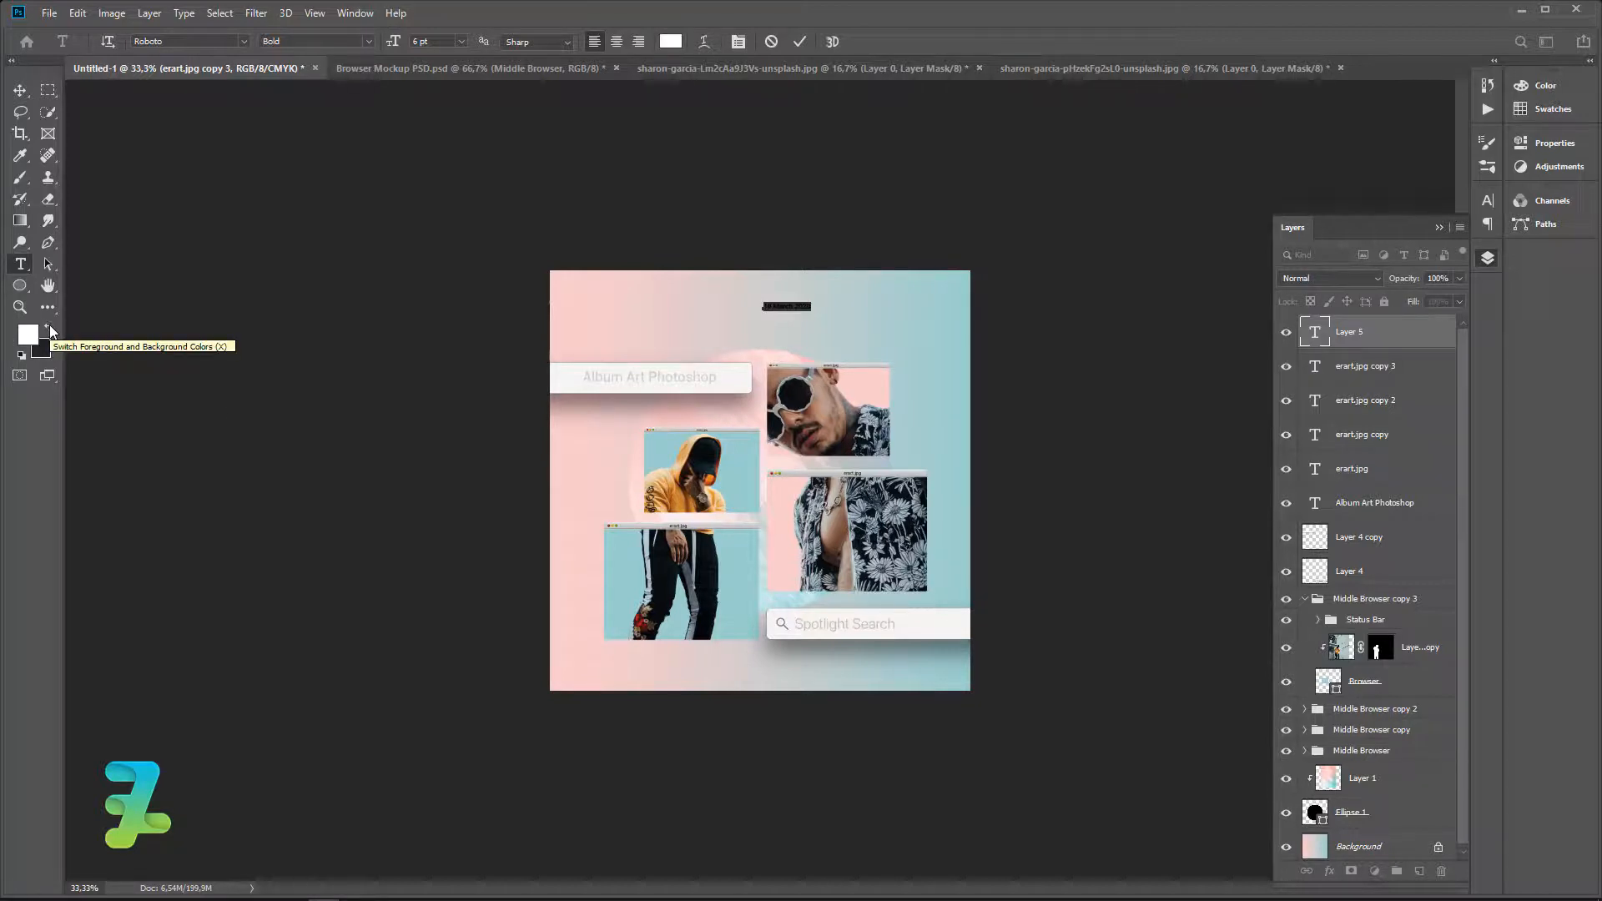
{"action": "left_click", "coordinate": [20, 89]}
Move the "18 March 2020" text to the artwork's upper-right corner and enlarge it to about 187%.
{"action": "left_click_drag", "start_coordinate": [772, 327], "coordinate": [882, 318]}
{"action": "left_click_drag", "start_coordinate": [918, 296], "coordinate": [859, 293]}
{"action": "key", "text": "ctrl+t"}
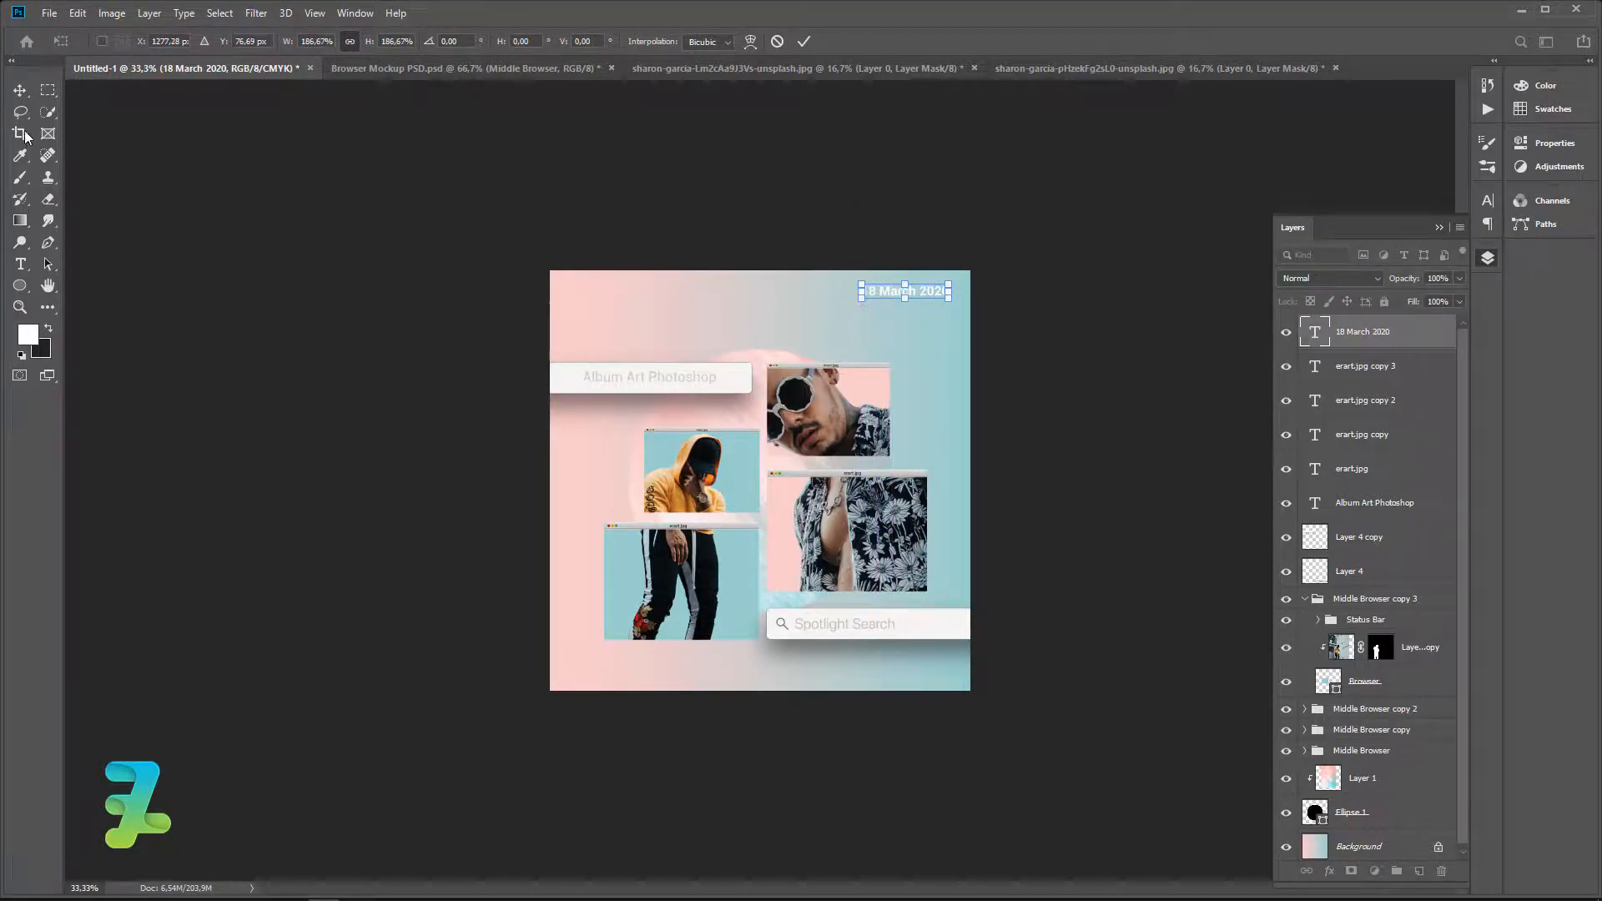
{"action": "left_click", "coordinate": [20, 89]}
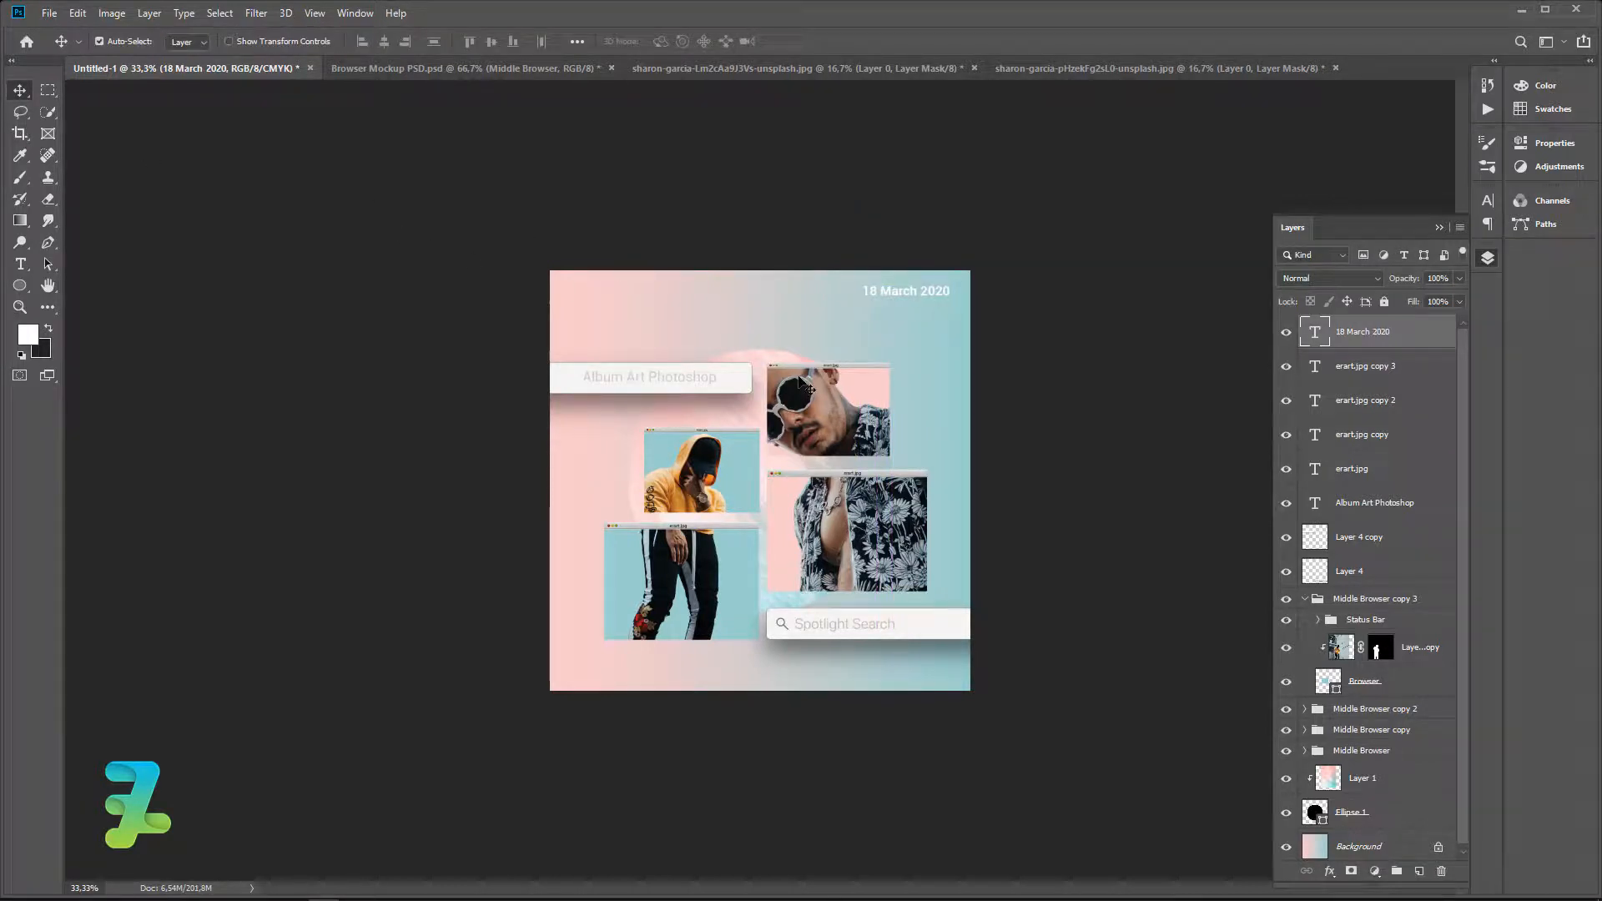
Nudge the date text slightly up and to the right within the artwork's corner.
{"action": "key", "text": "Up"}
{"action": "key", "text": "Up"}
{"action": "key", "text": "Up"}
{"action": "key", "text": "Up"}
{"action": "key", "text": "Up"}
{"action": "key", "text": "Up"}
{"action": "key", "text": "Right"}
{"action": "key", "text": "Right"}
{"action": "key", "text": "Right"}
{"action": "key", "text": "ctrl"}
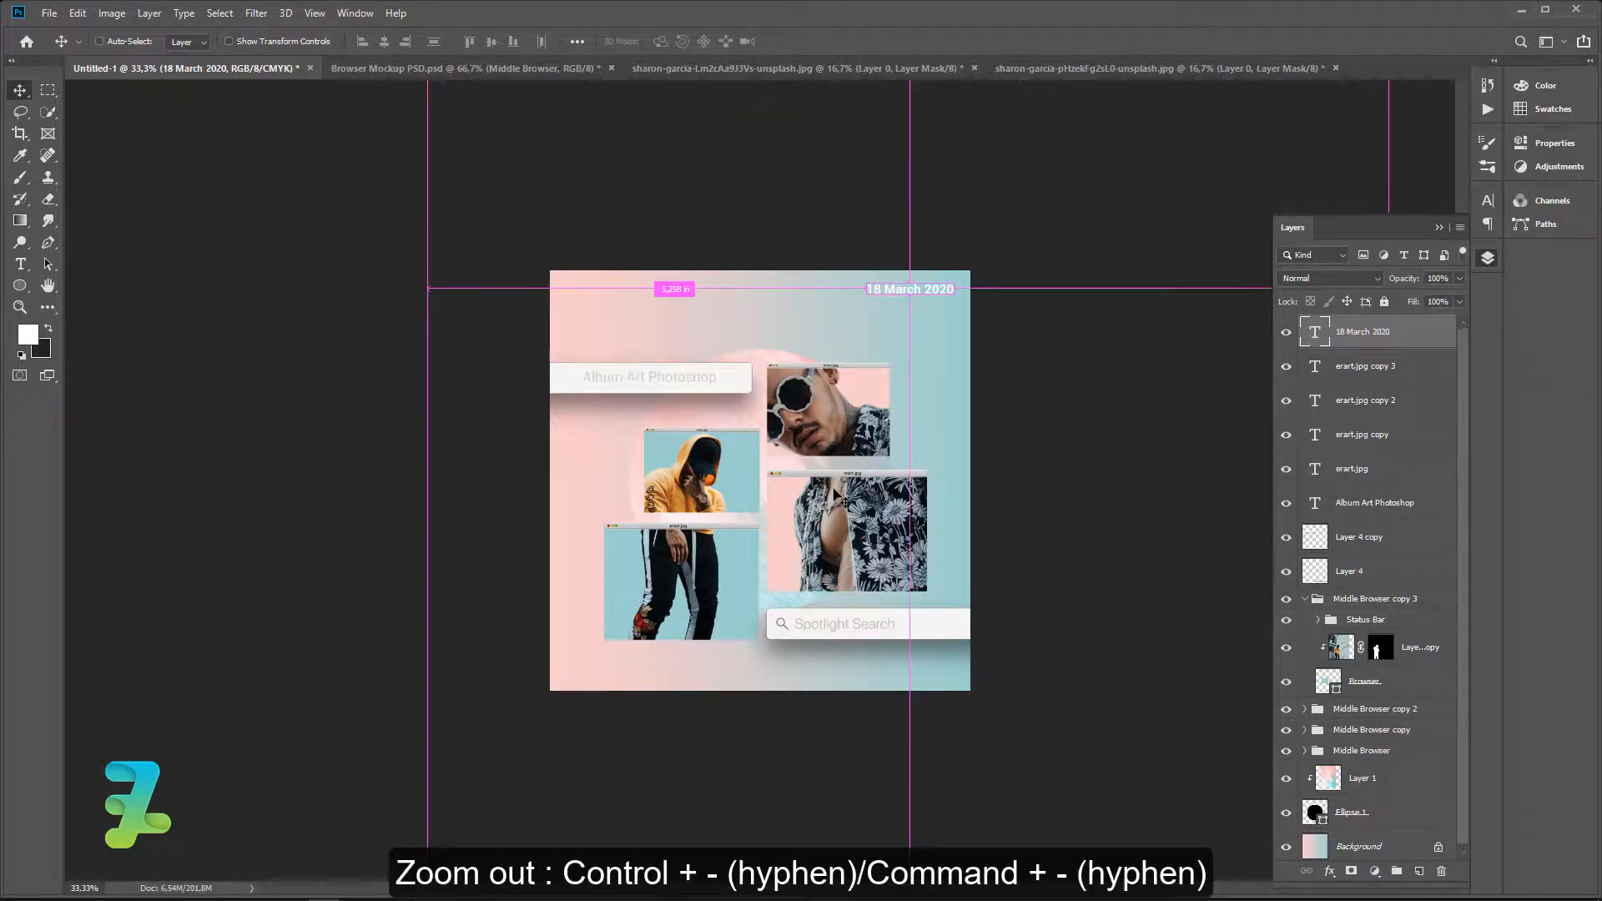
Add a Gradient Fill layer above the date text and set its gradient's starting color stop to black (000000).
{"action": "key", "text": "ctrl+minus"}
{"action": "key", "text": "ctrl+minus"}
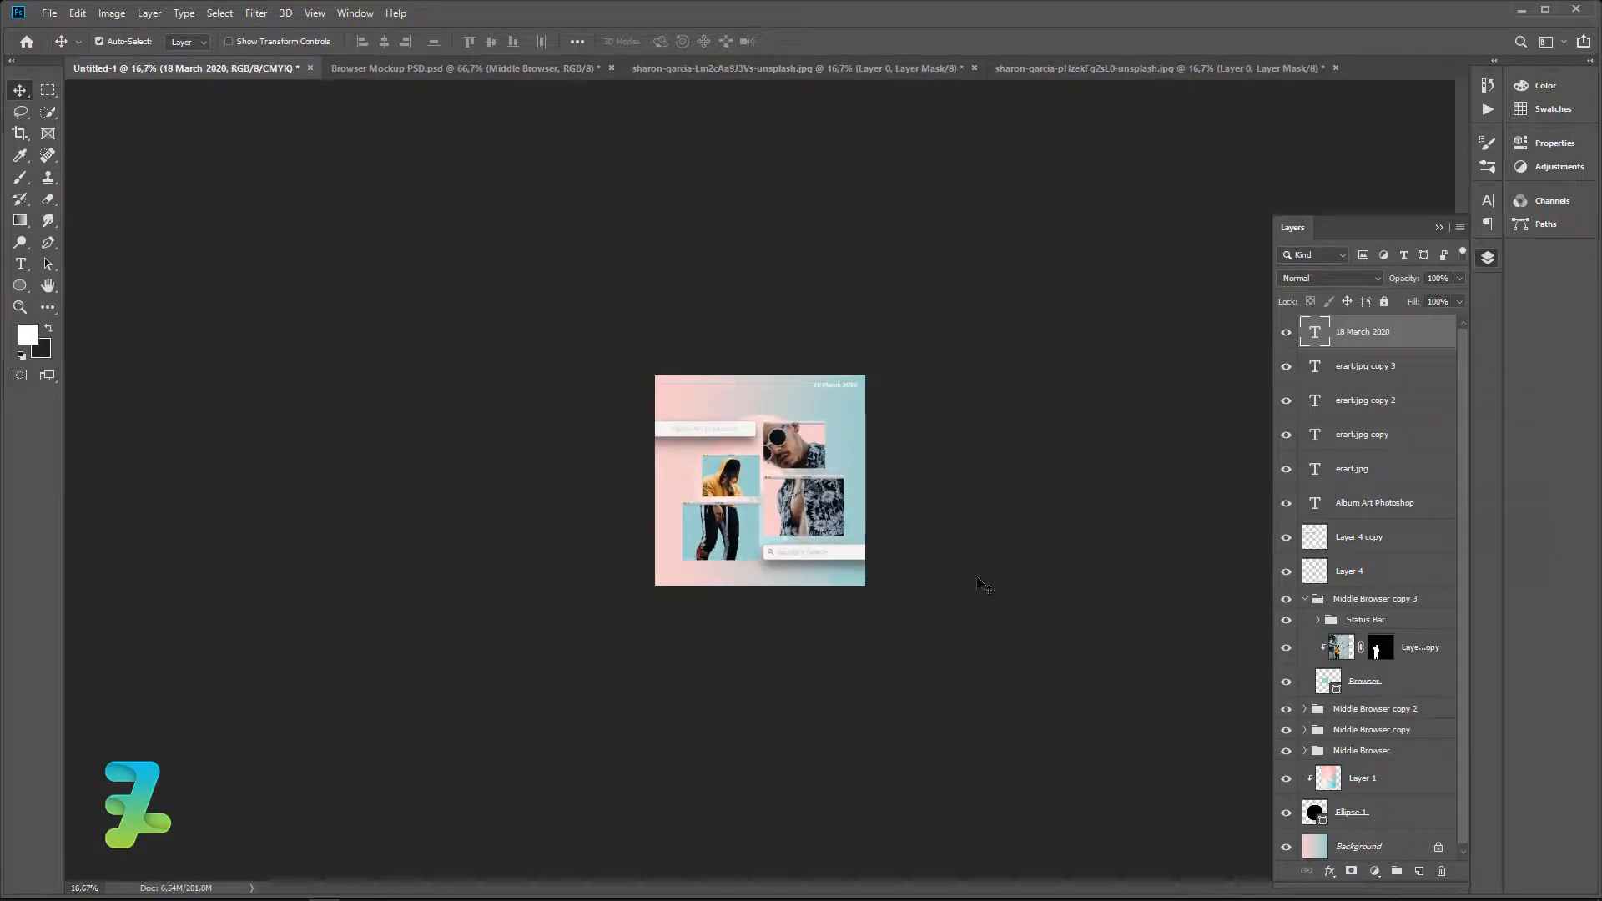
{"action": "left_click", "coordinate": [1374, 871]}
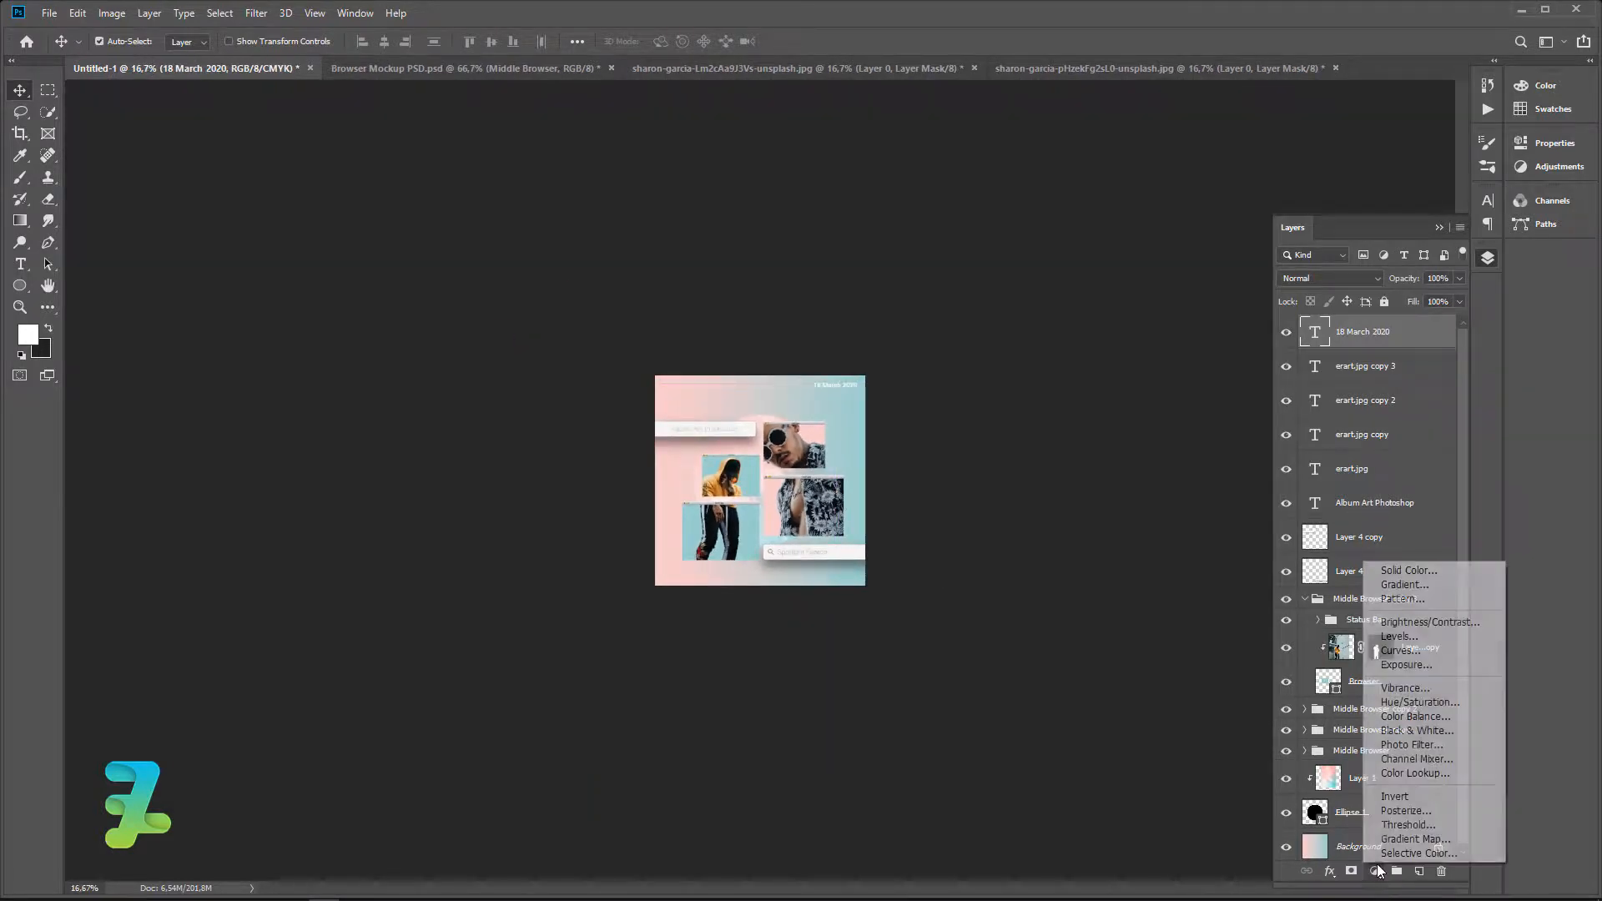
{"action": "left_click", "coordinate": [1404, 584]}
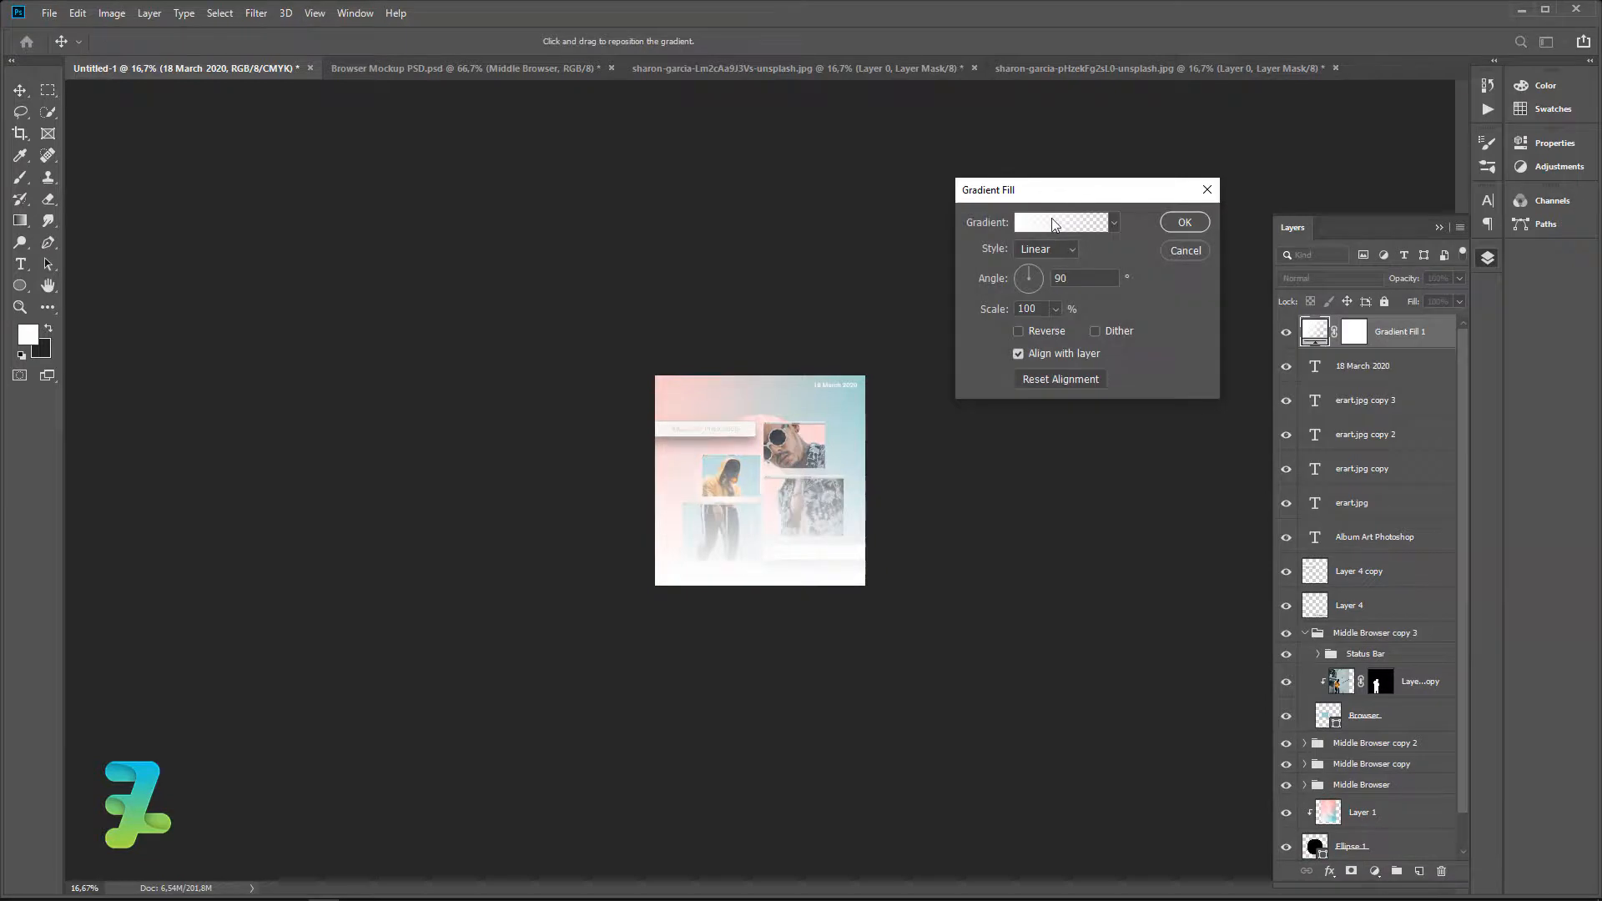
{"action": "left_click", "coordinate": [1054, 224]}
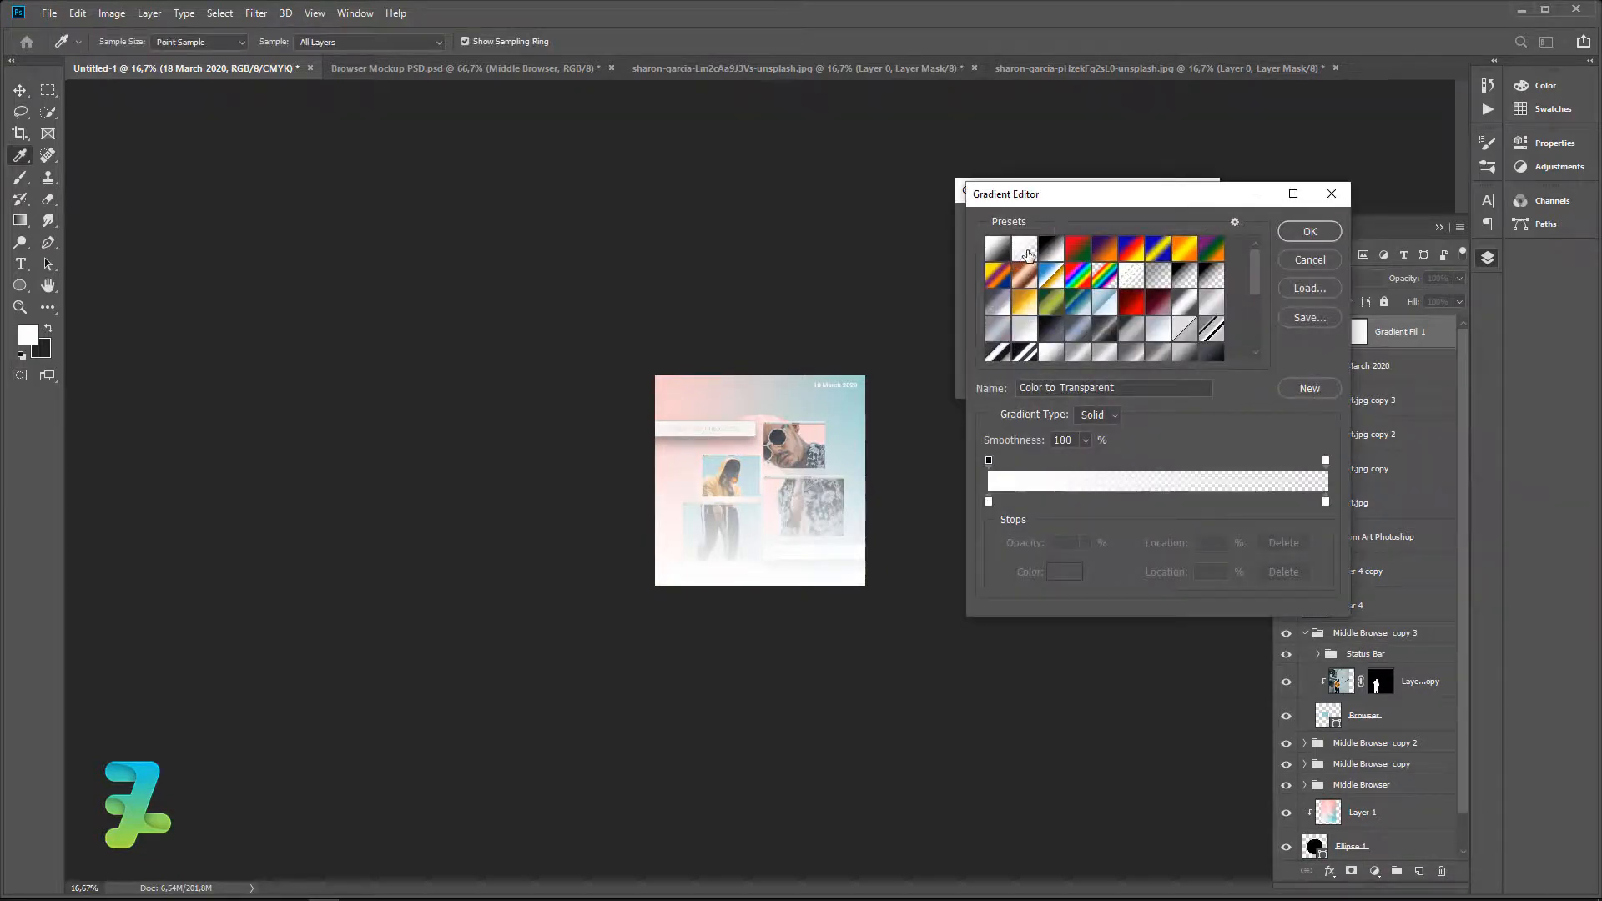
{"action": "double_click", "coordinate": [989, 504]}
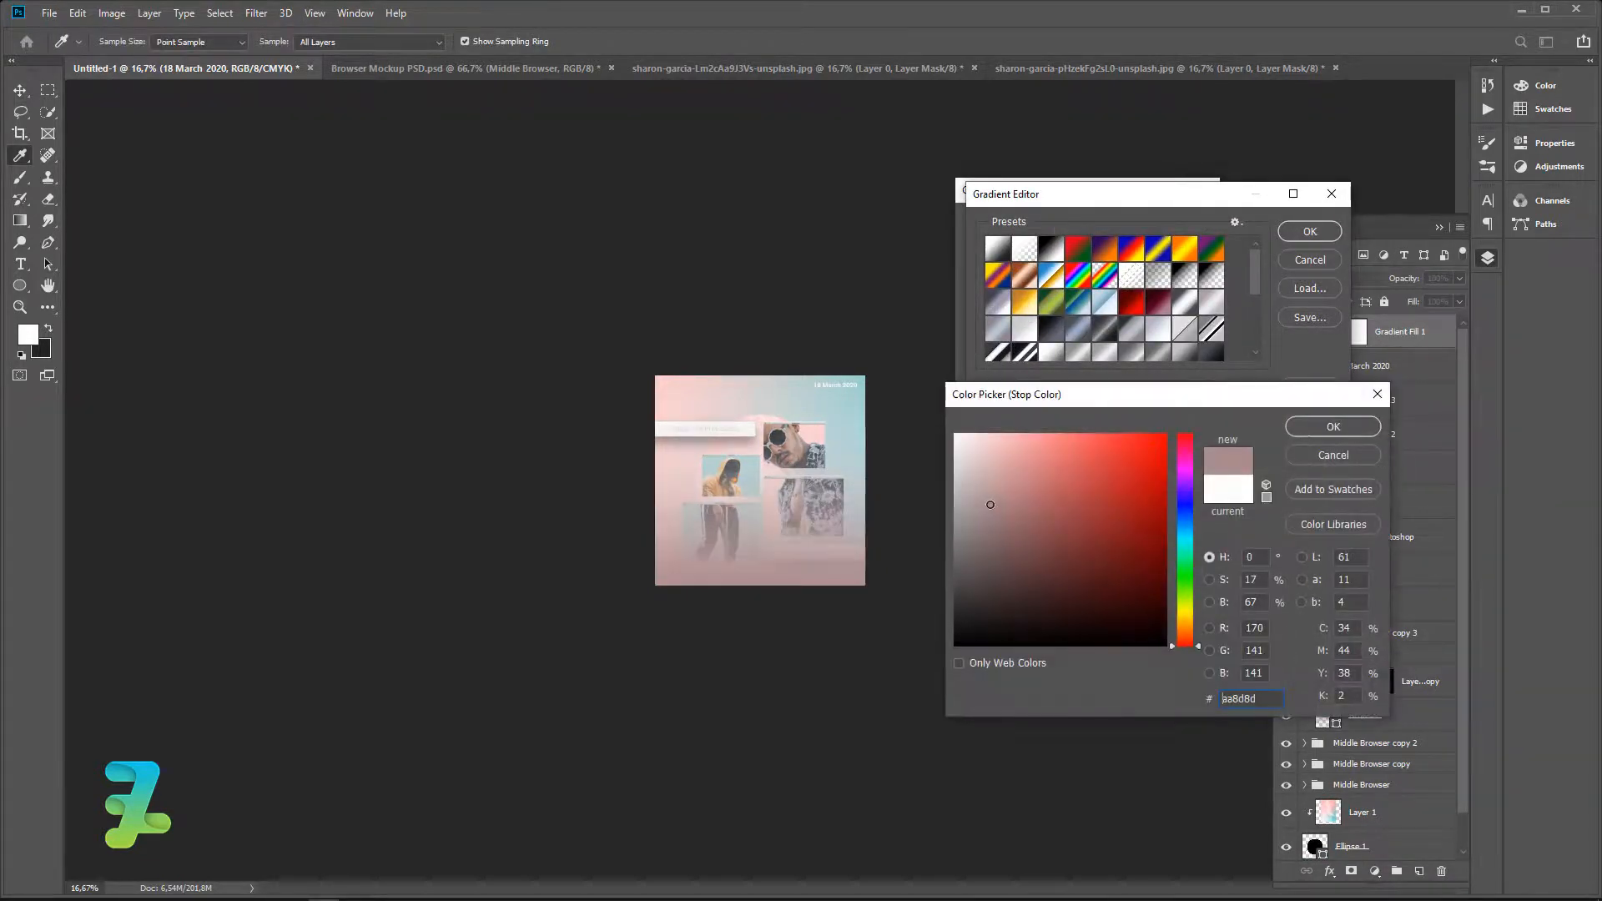
{"action": "type", "text": "000000"}
{"action": "left_click", "coordinate": [1320, 428]}
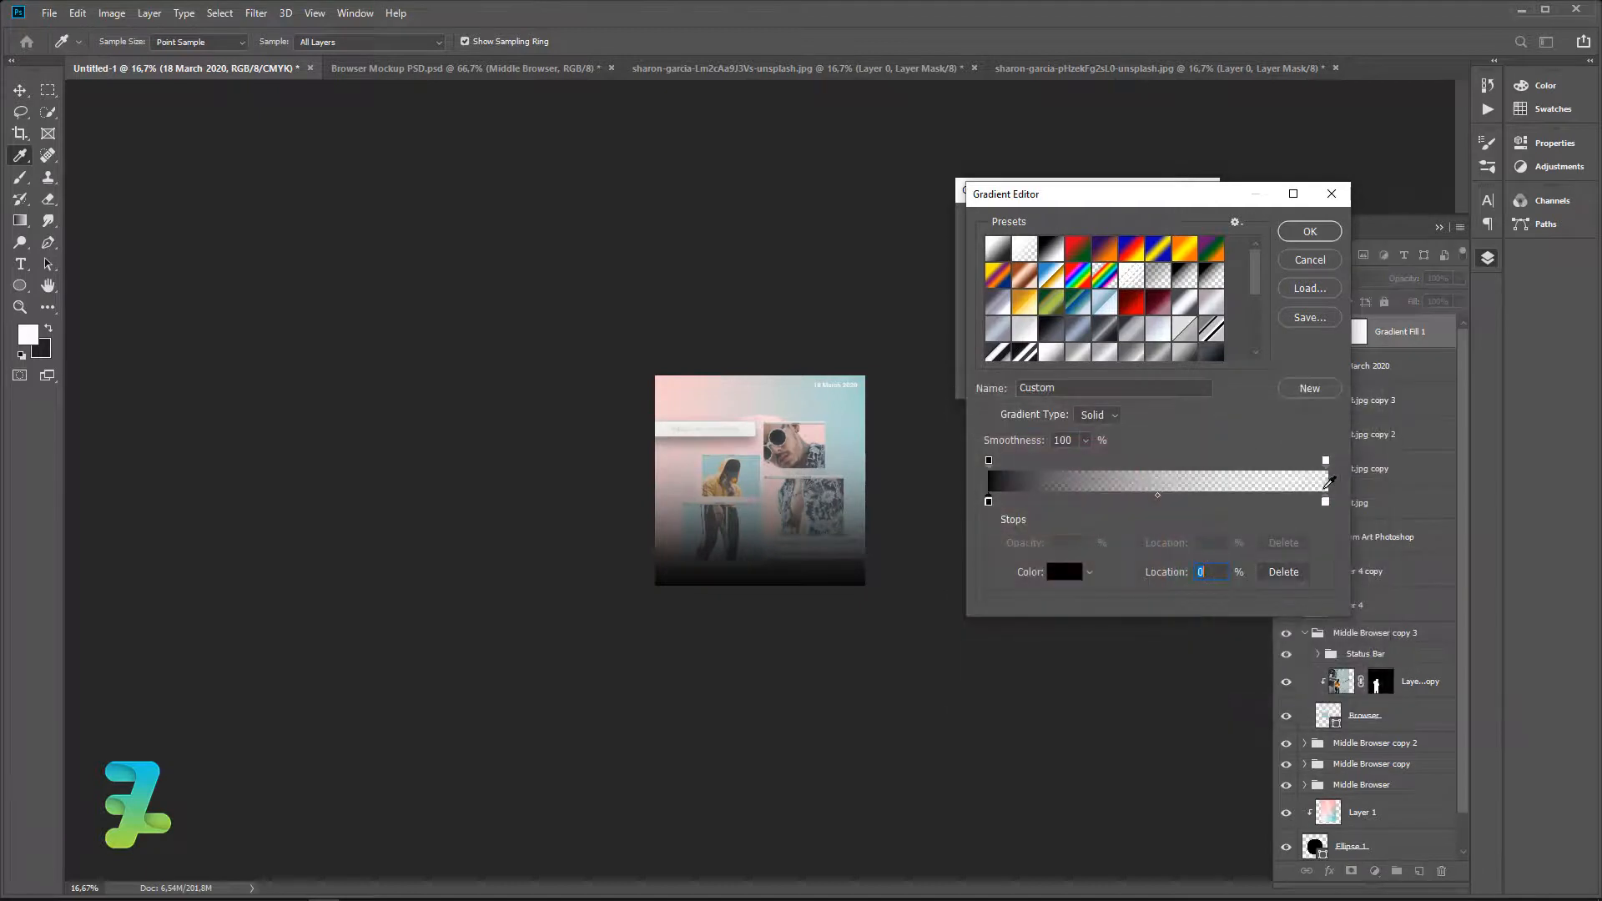
Delete the gradient's white end color stop and accept the black-to-transparent gradient.
{"action": "double_click", "coordinate": [1324, 502]}
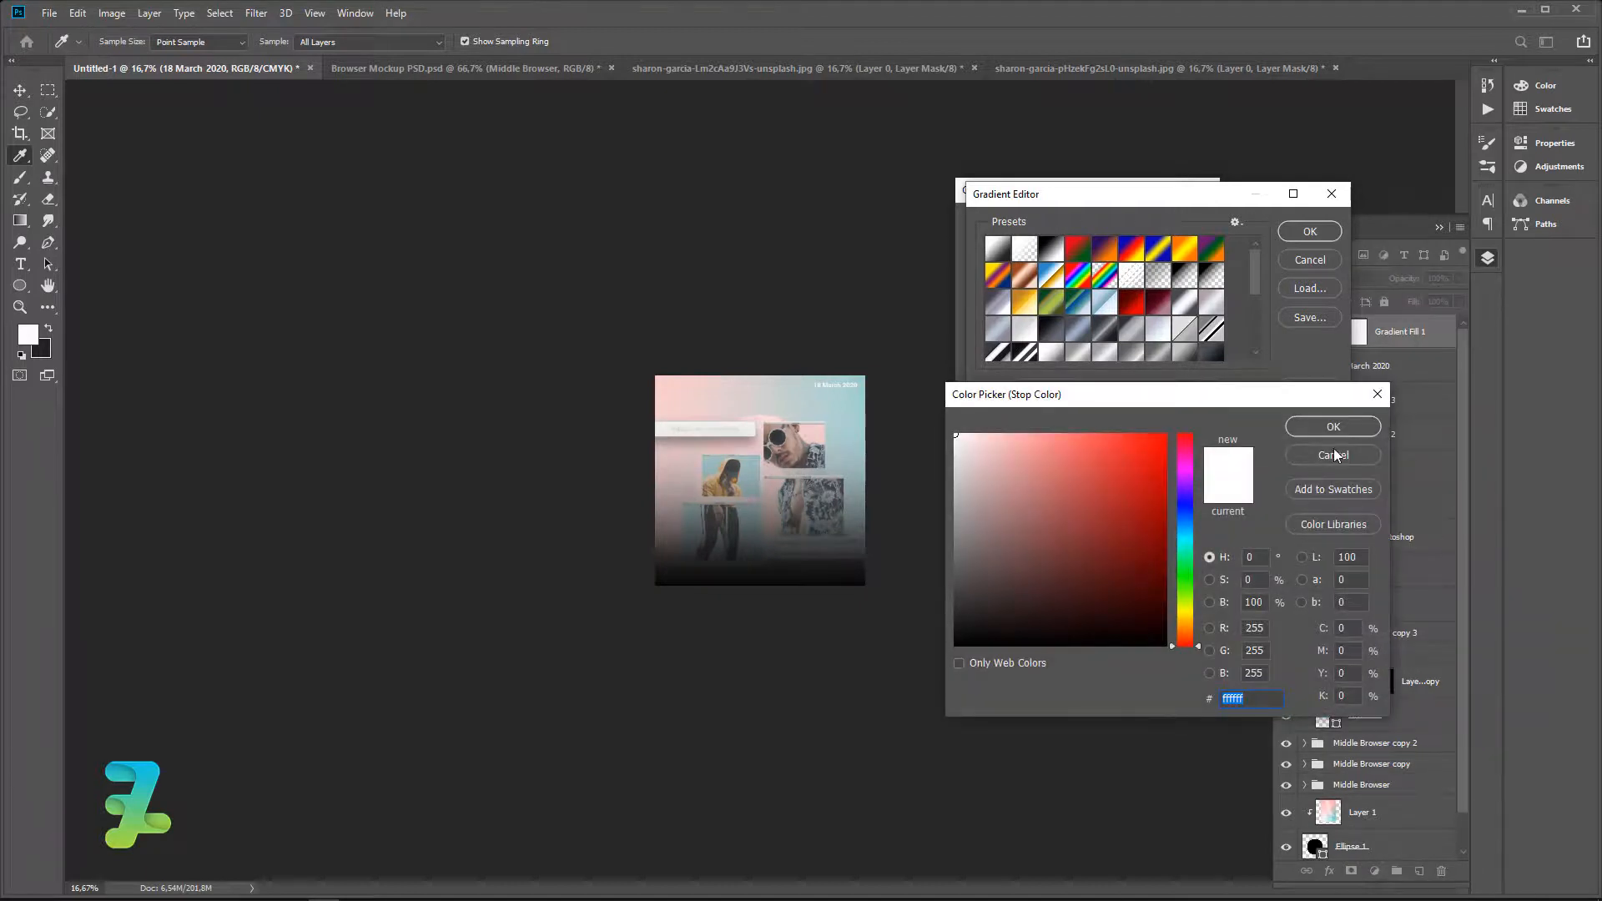
{"action": "left_click", "coordinate": [1334, 453]}
{"action": "left_click", "coordinate": [1274, 573]}
{"action": "left_click", "coordinate": [1308, 233]}
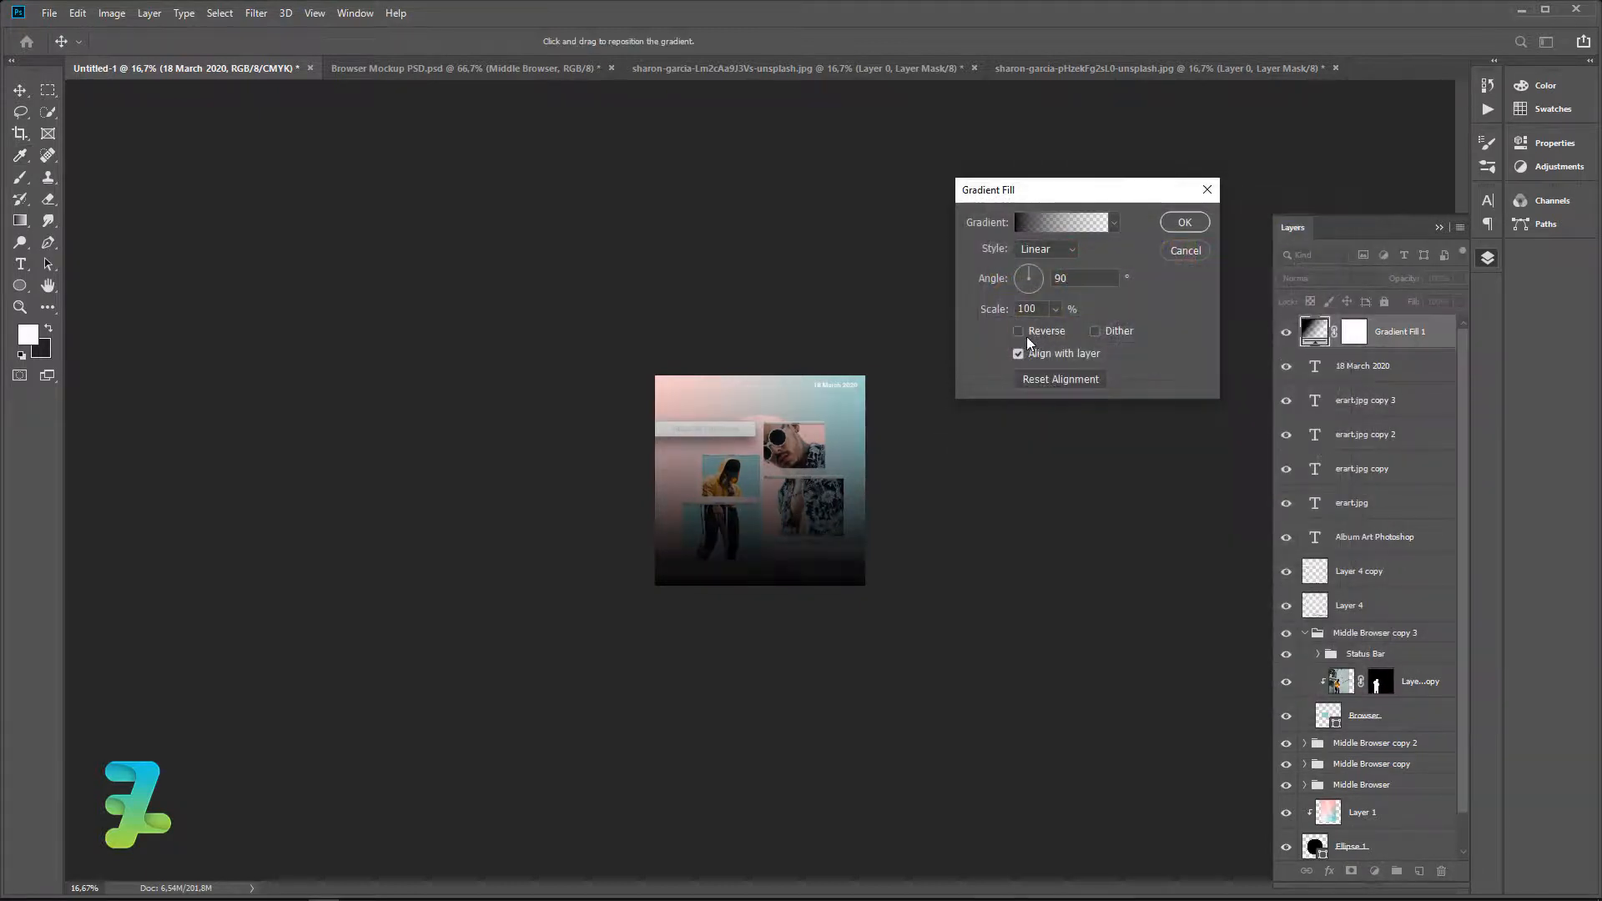
Make the gradient fill Radial and reversed, turn off Align with layer, set its scale to 440%, and apply it.
{"action": "left_click", "coordinate": [1044, 249]}
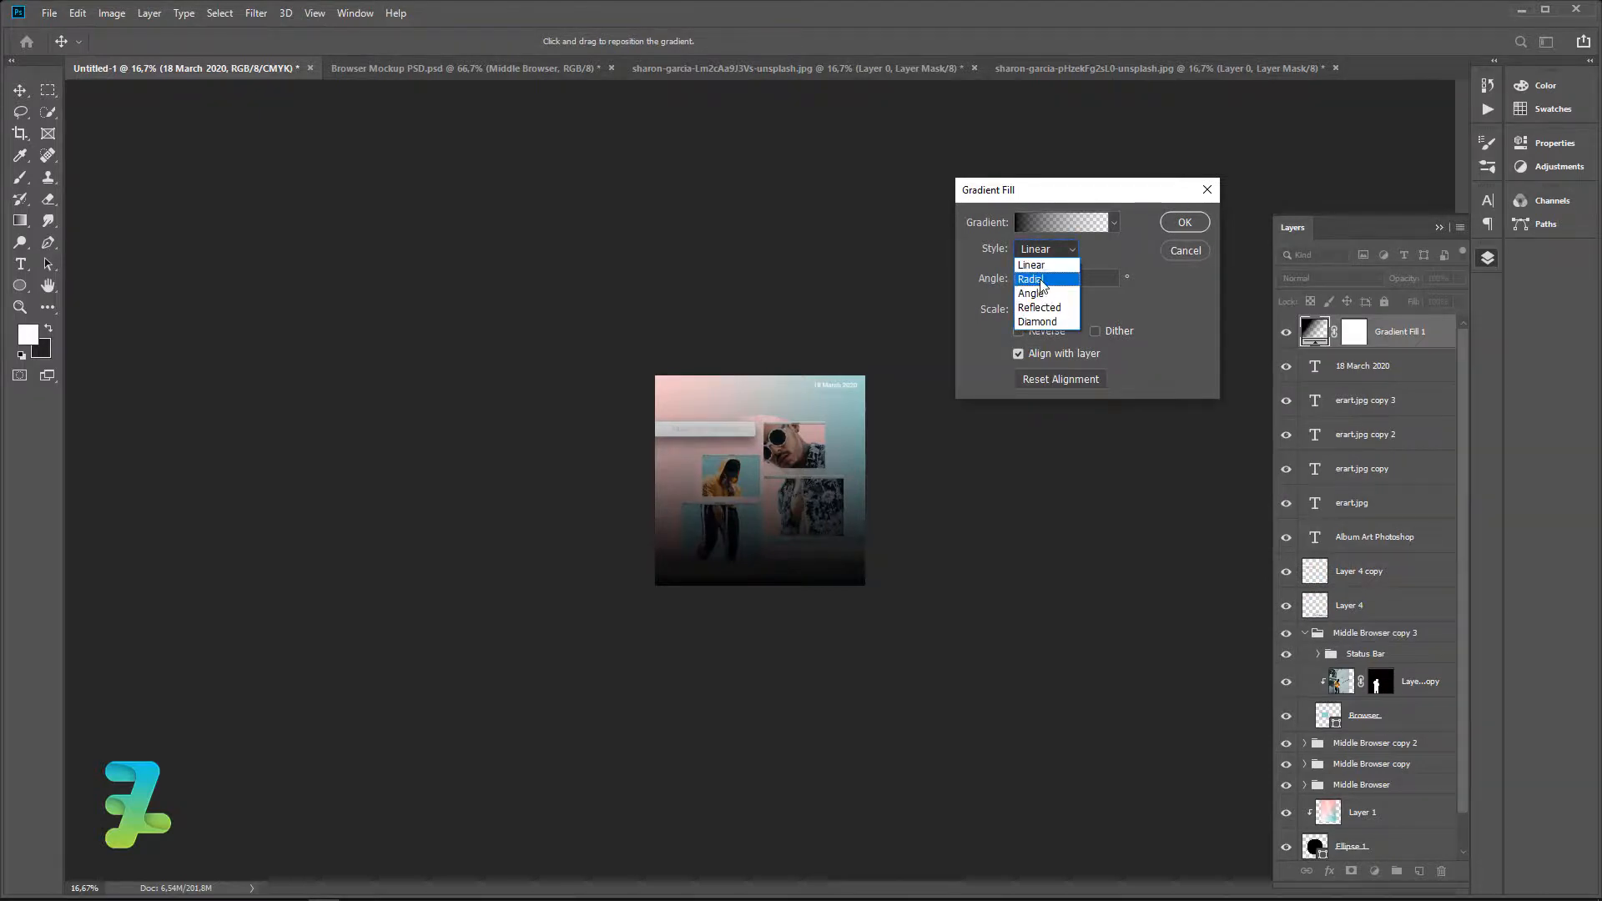
{"action": "left_click", "coordinate": [1036, 267]}
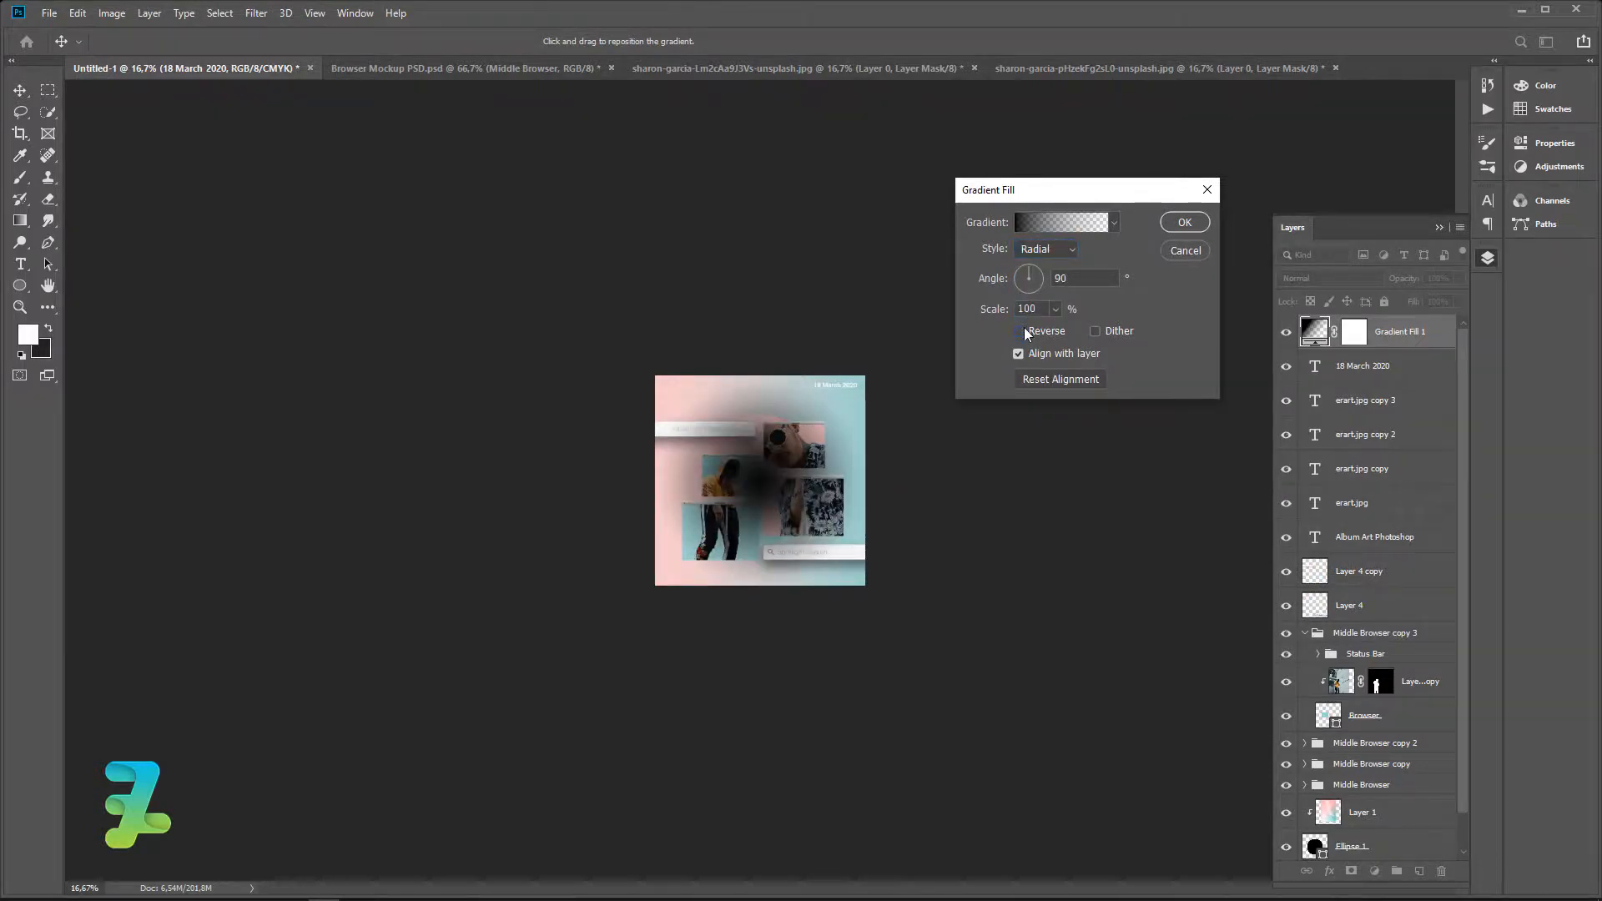
{"action": "left_click", "coordinate": [1019, 331]}
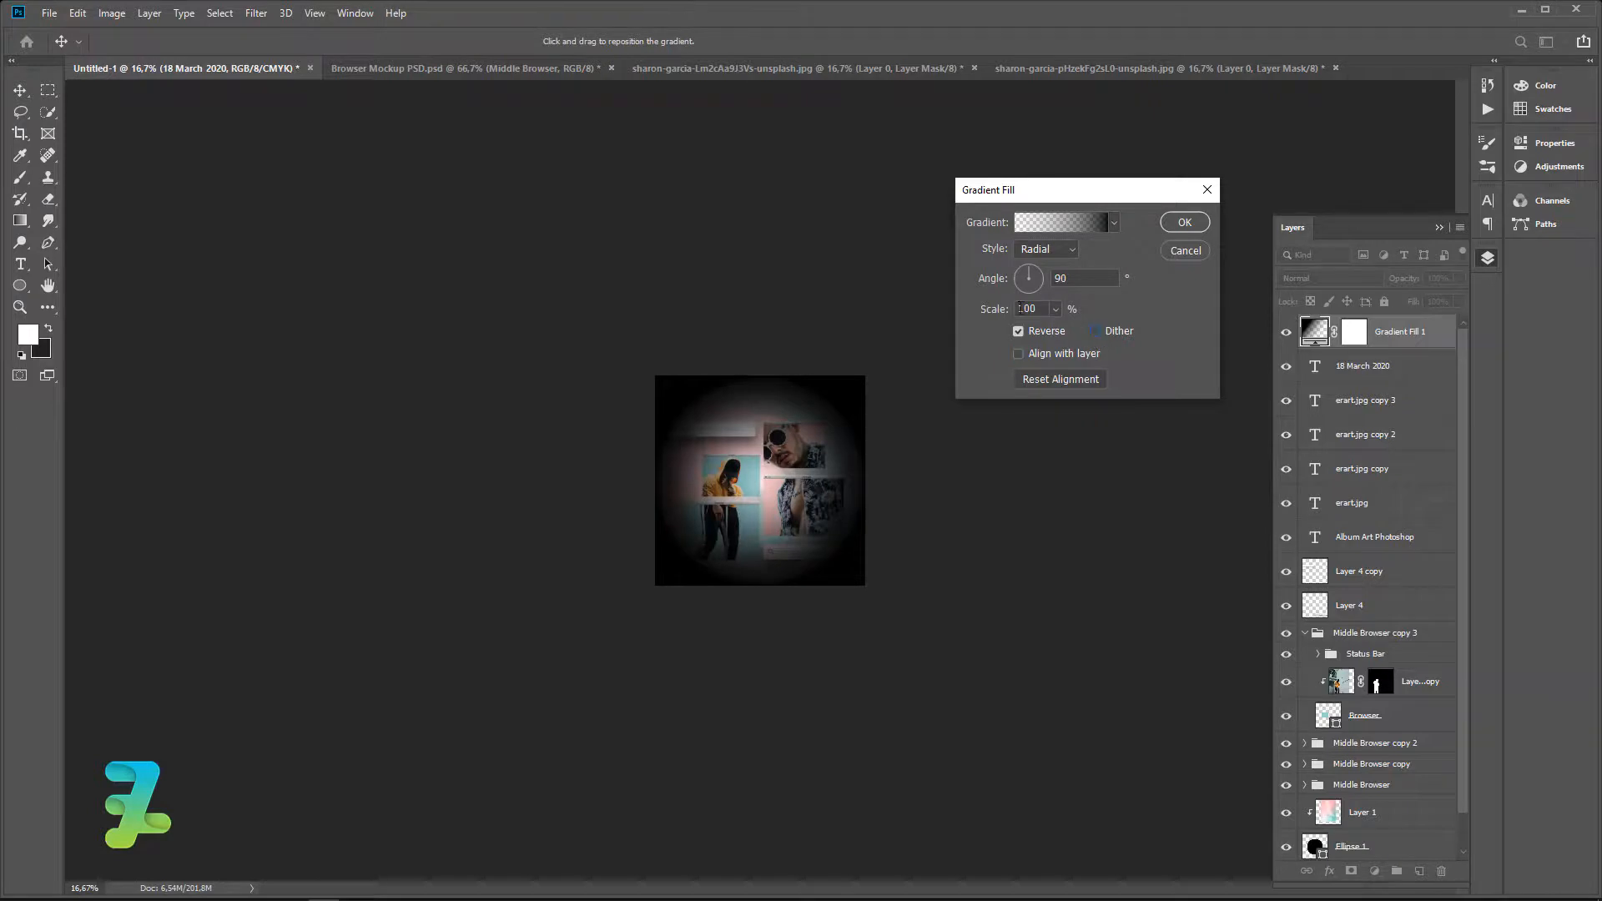
{"action": "left_click", "coordinate": [1054, 310]}
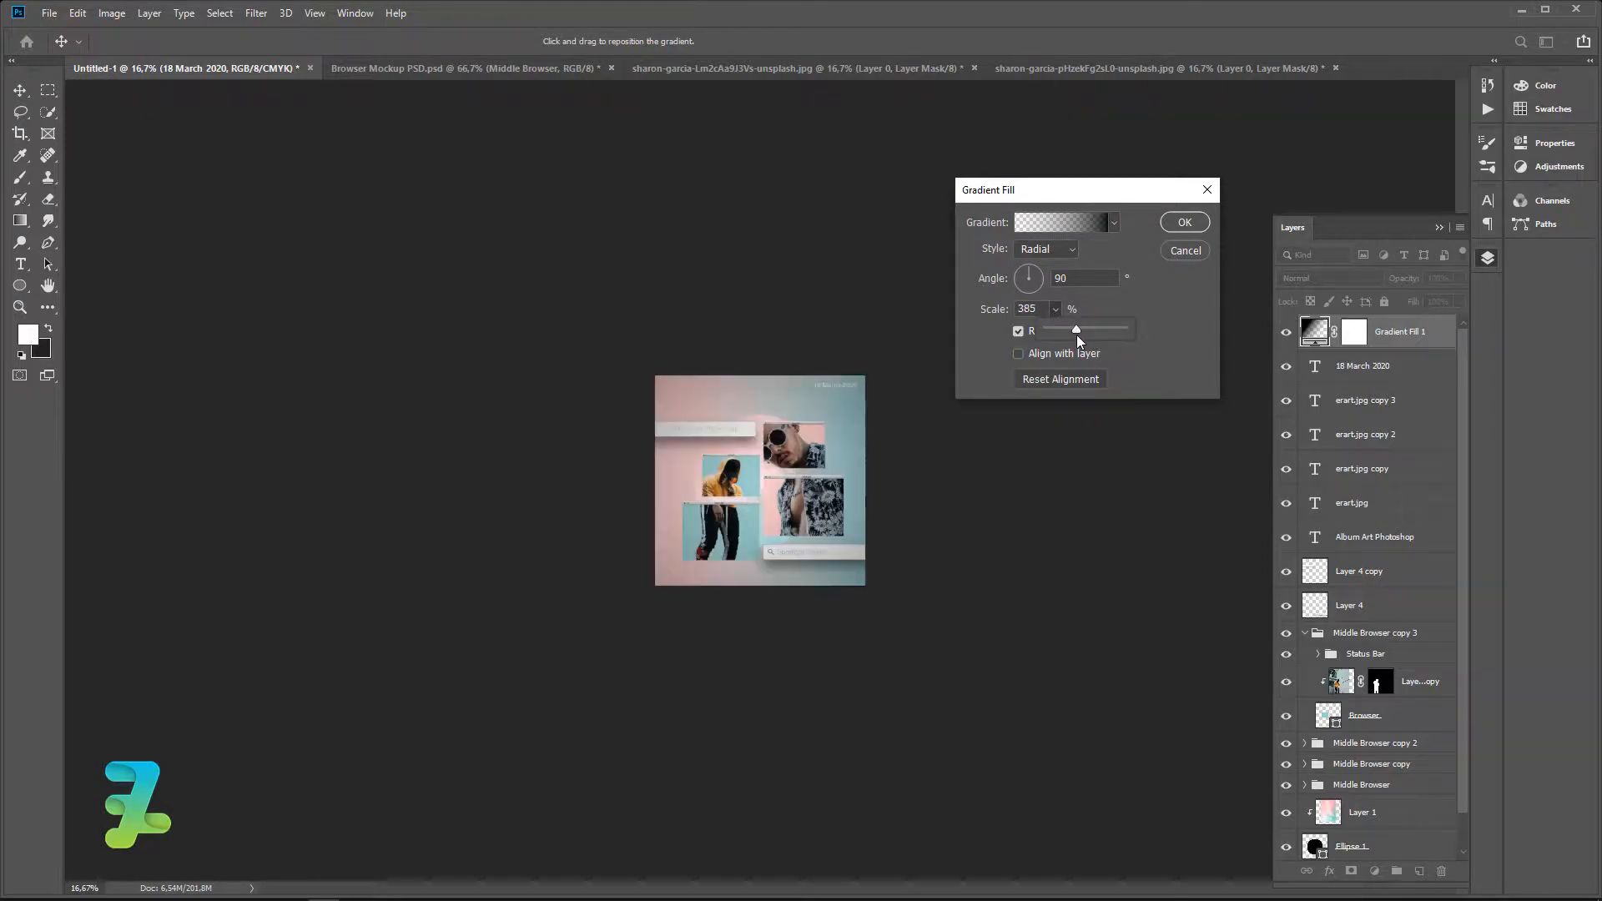
{"action": "left_click_drag", "start_coordinate": [1076, 334], "coordinate": [1081, 332]}
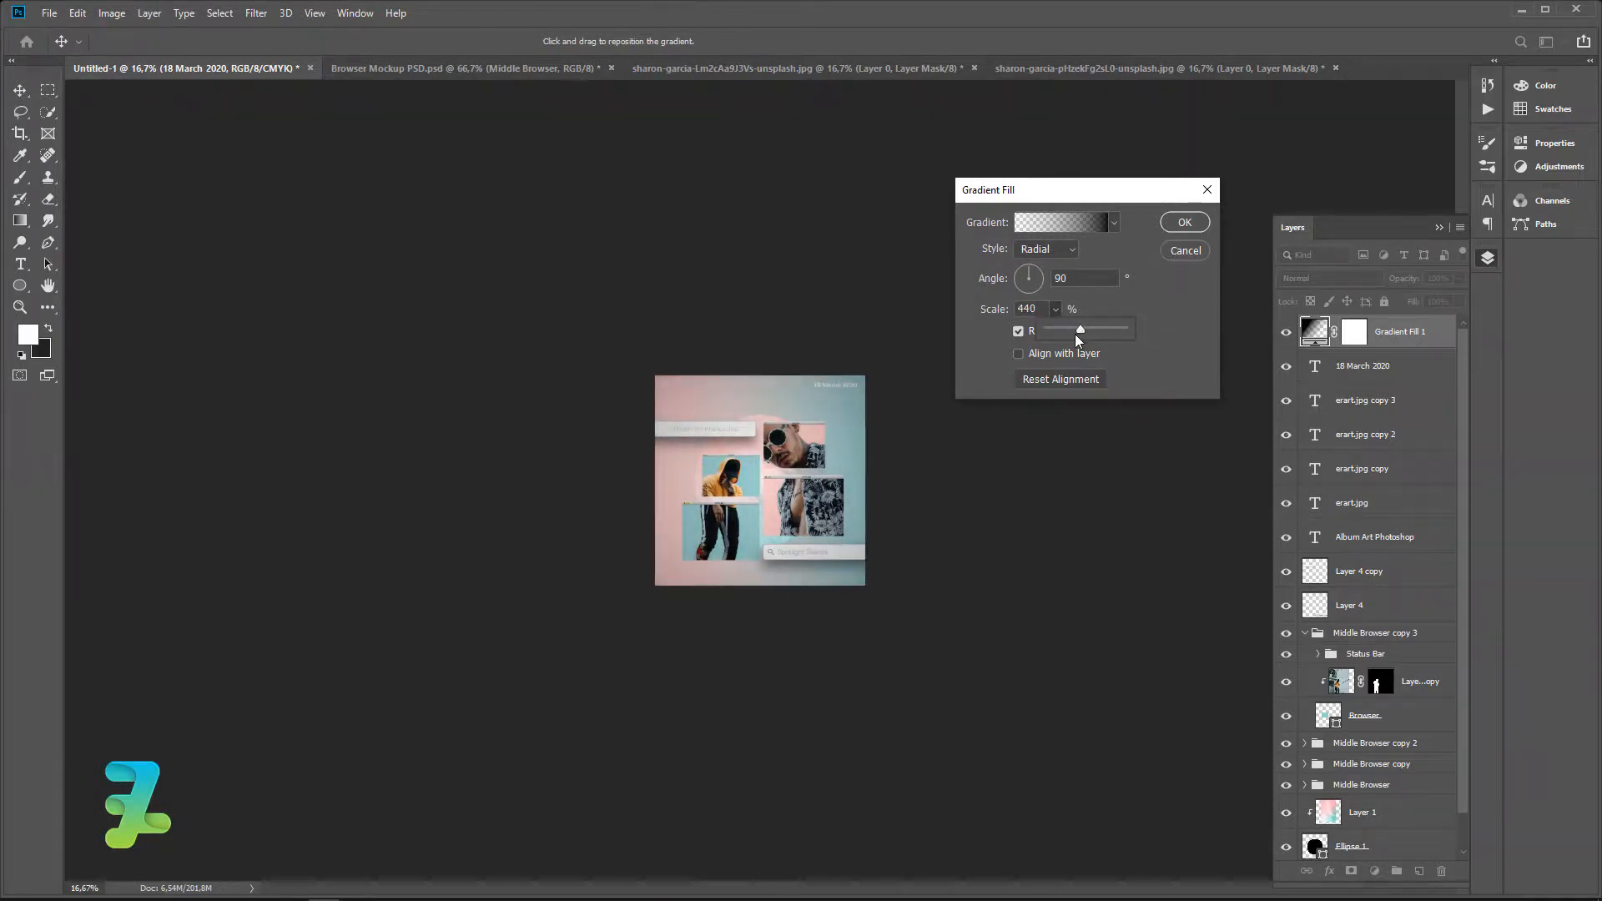
{"action": "left_click", "coordinate": [1184, 222]}
Move the Gradient Fill 1 layer beneath Ellipse 1 so the vignette darkens only the background.
{"action": "left_click_drag", "start_coordinate": [1323, 333], "coordinate": [1427, 855]}
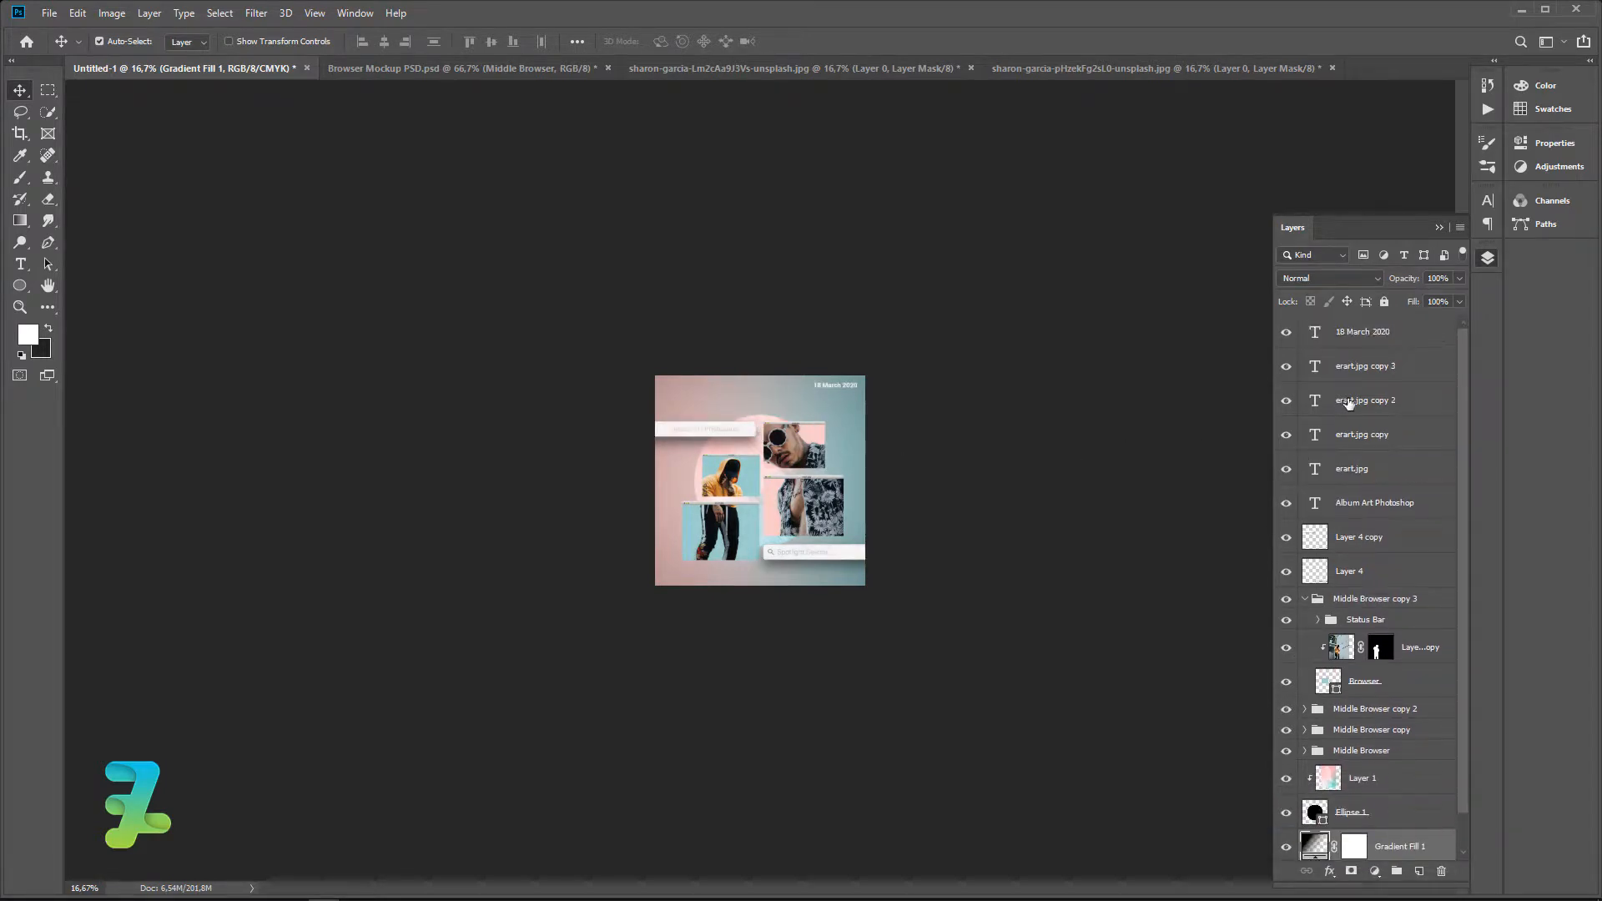
{"action": "scroll", "coordinate": [1349, 404], "scroll_direction": "up", "scroll_amount": 1}
Add a Hue/Saturation adjustment layer above the date text with Saturation +8 and Lightness 0.
{"action": "left_click", "coordinate": [1376, 334]}
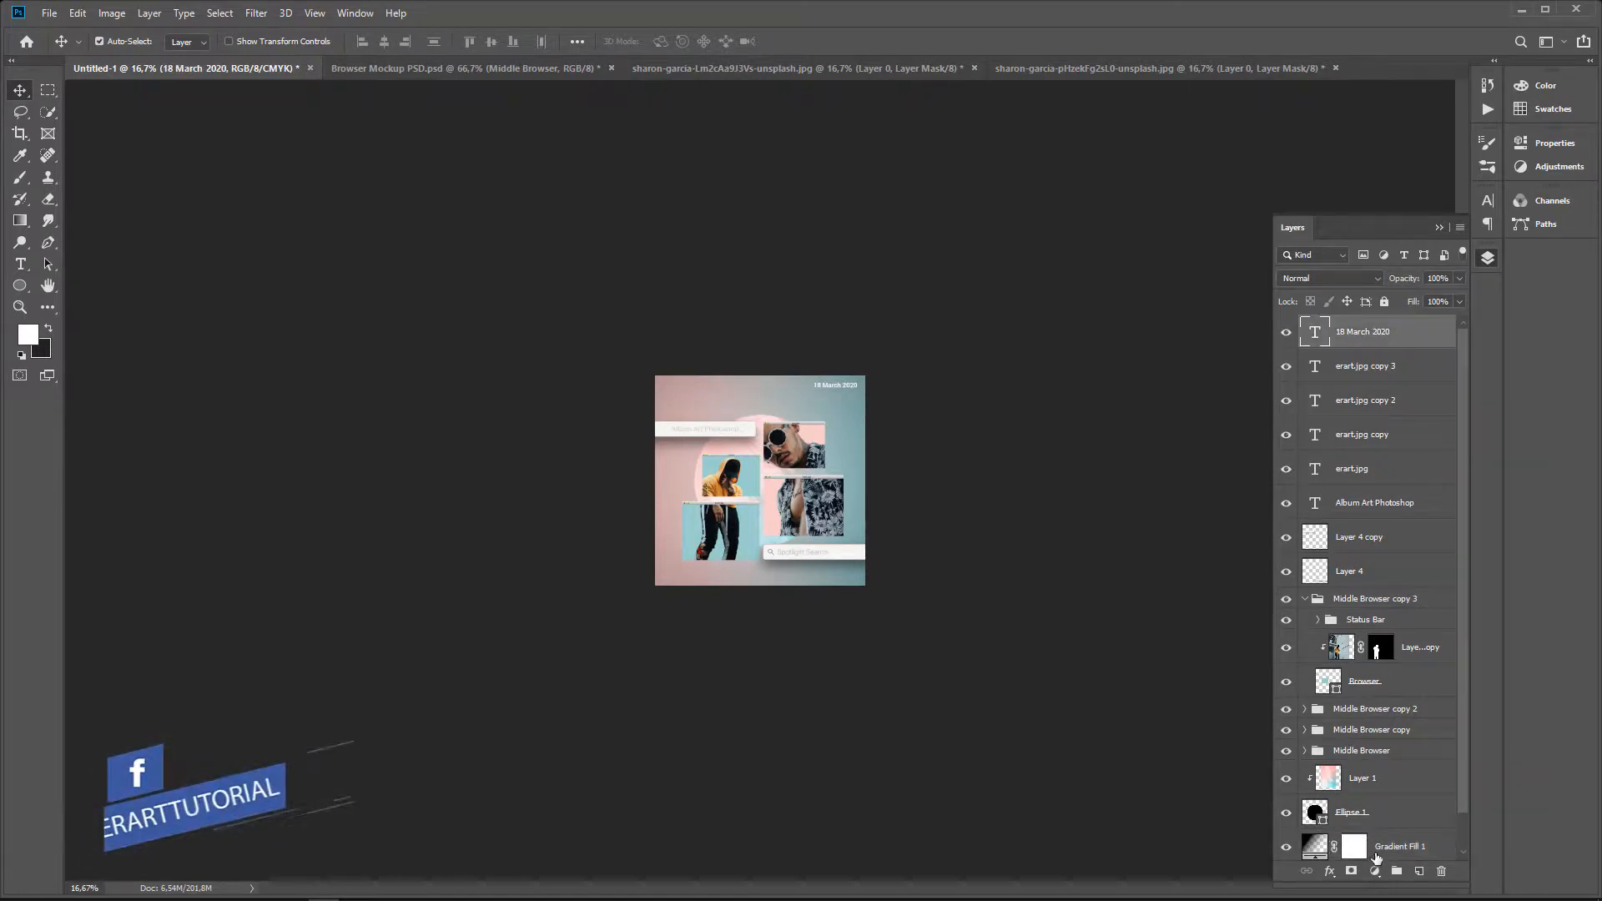
{"action": "left_click", "coordinate": [1374, 870]}
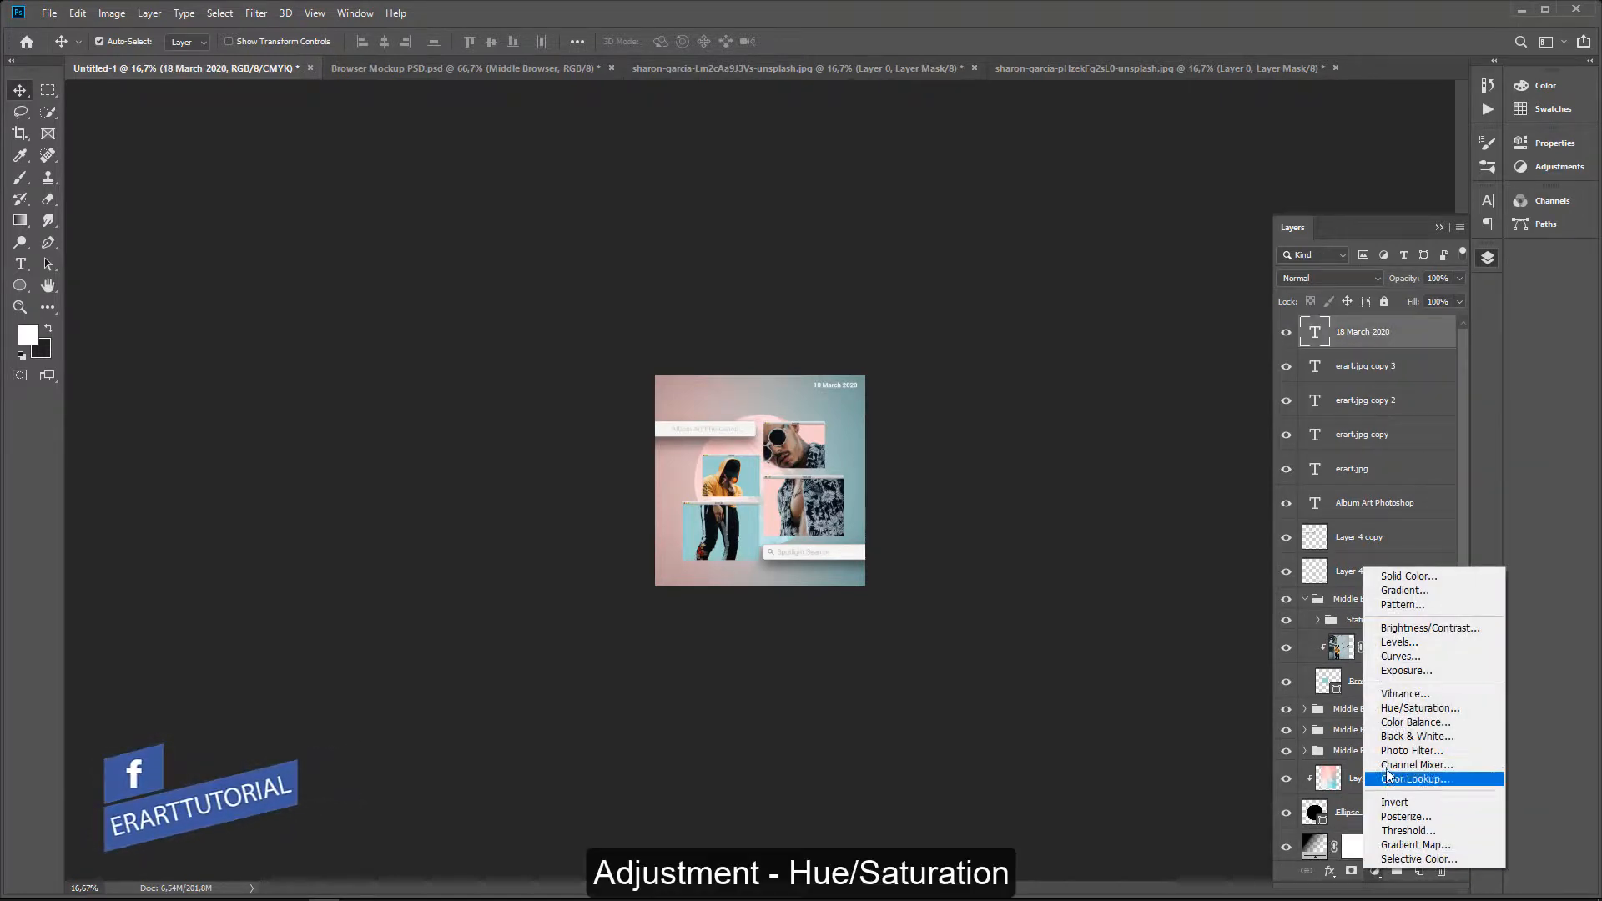
{"action": "left_click", "coordinate": [1390, 708]}
{"action": "left_click_drag", "start_coordinate": [1377, 254], "coordinate": [1376, 288]}
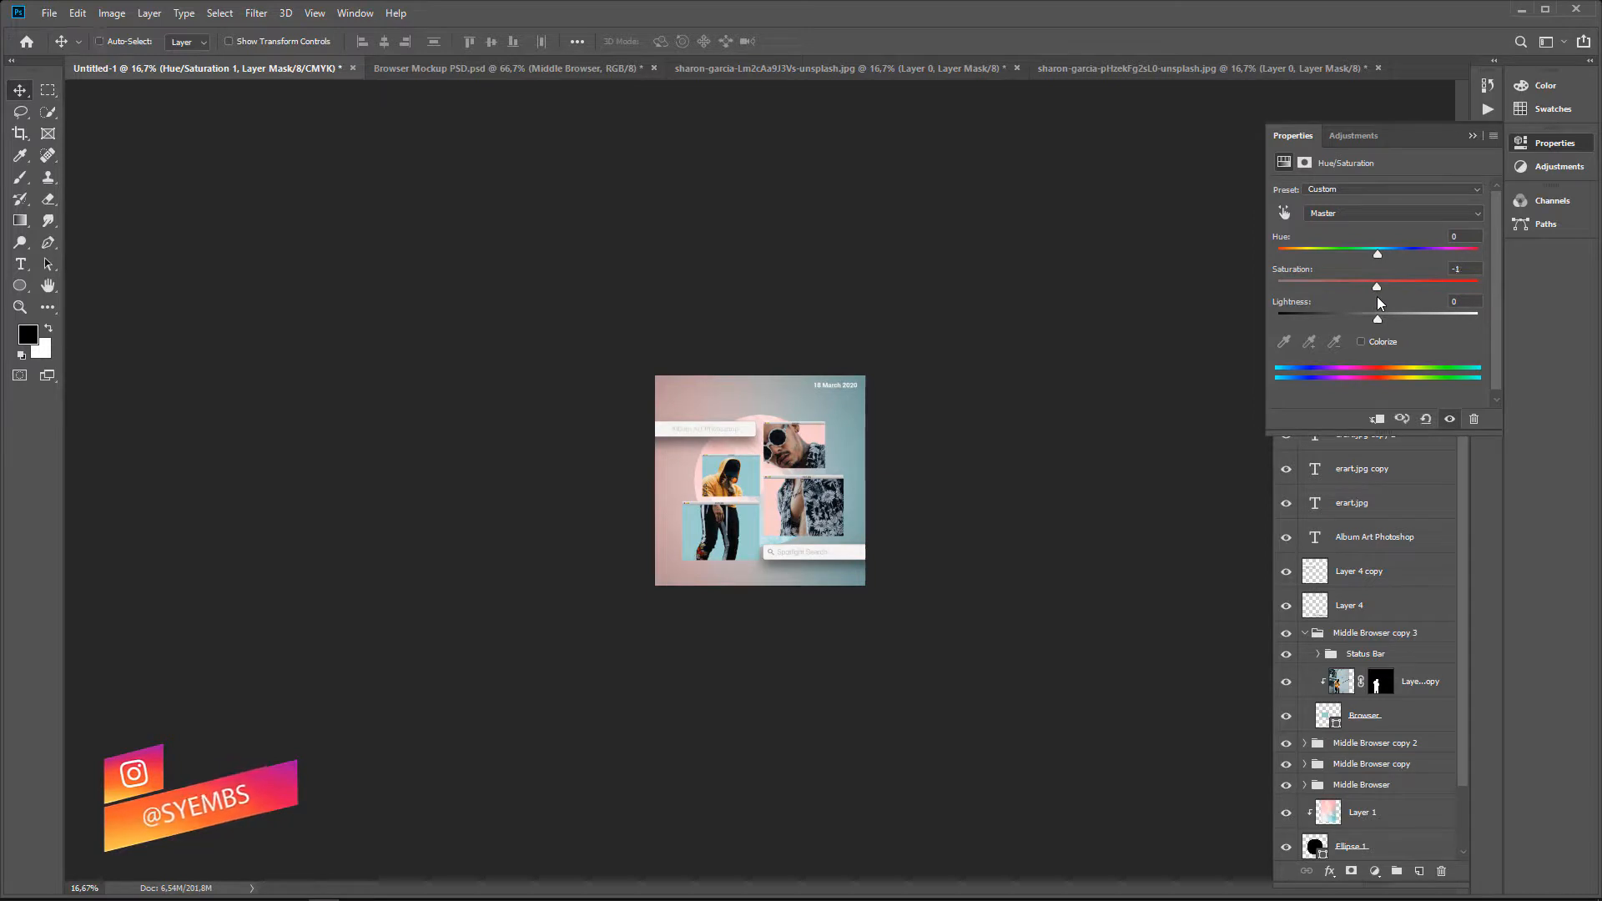
{"action": "key", "text": "ctrl+plus"}
{"action": "key", "text": "ctrl+plus"}
{"action": "mouse_move", "coordinate": [1377, 288]}
{"action": "left_mouse_down"}
{"action": "mouse_move", "coordinate": [1419, 288]}
{"action": "mouse_move", "coordinate": [1385, 287]}
{"action": "mouse_move", "coordinate": [1358, 322]}
{"action": "mouse_move", "coordinate": [1375, 317]}
{"action": "left_mouse_up"}
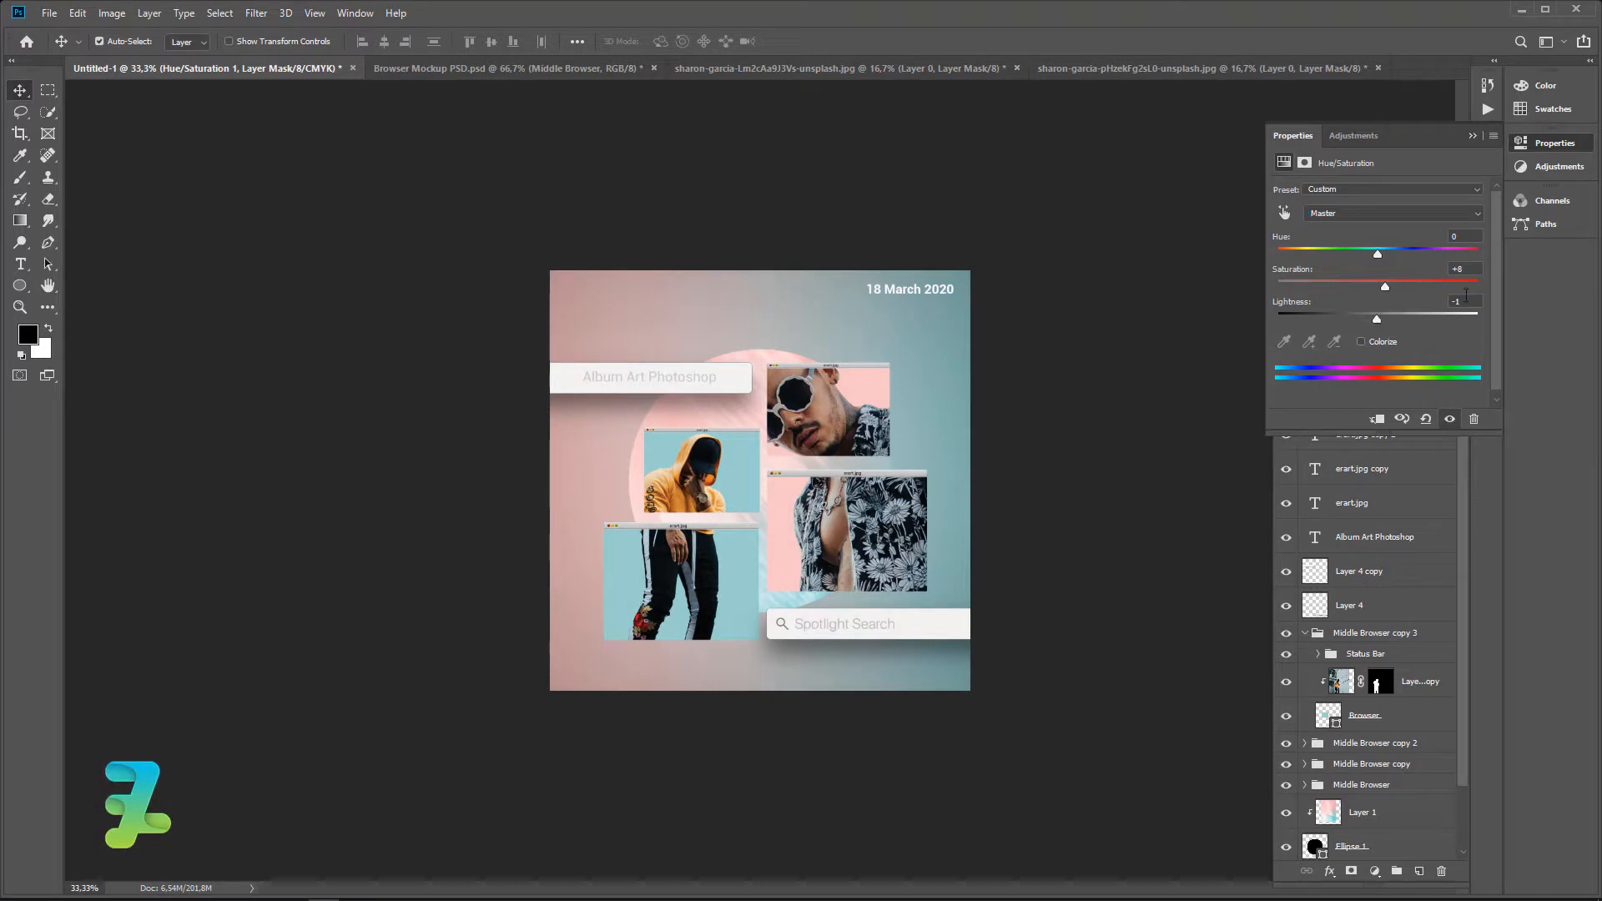
{"action": "type", "text": "0"}
{"action": "double_click", "coordinate": [1460, 144]}
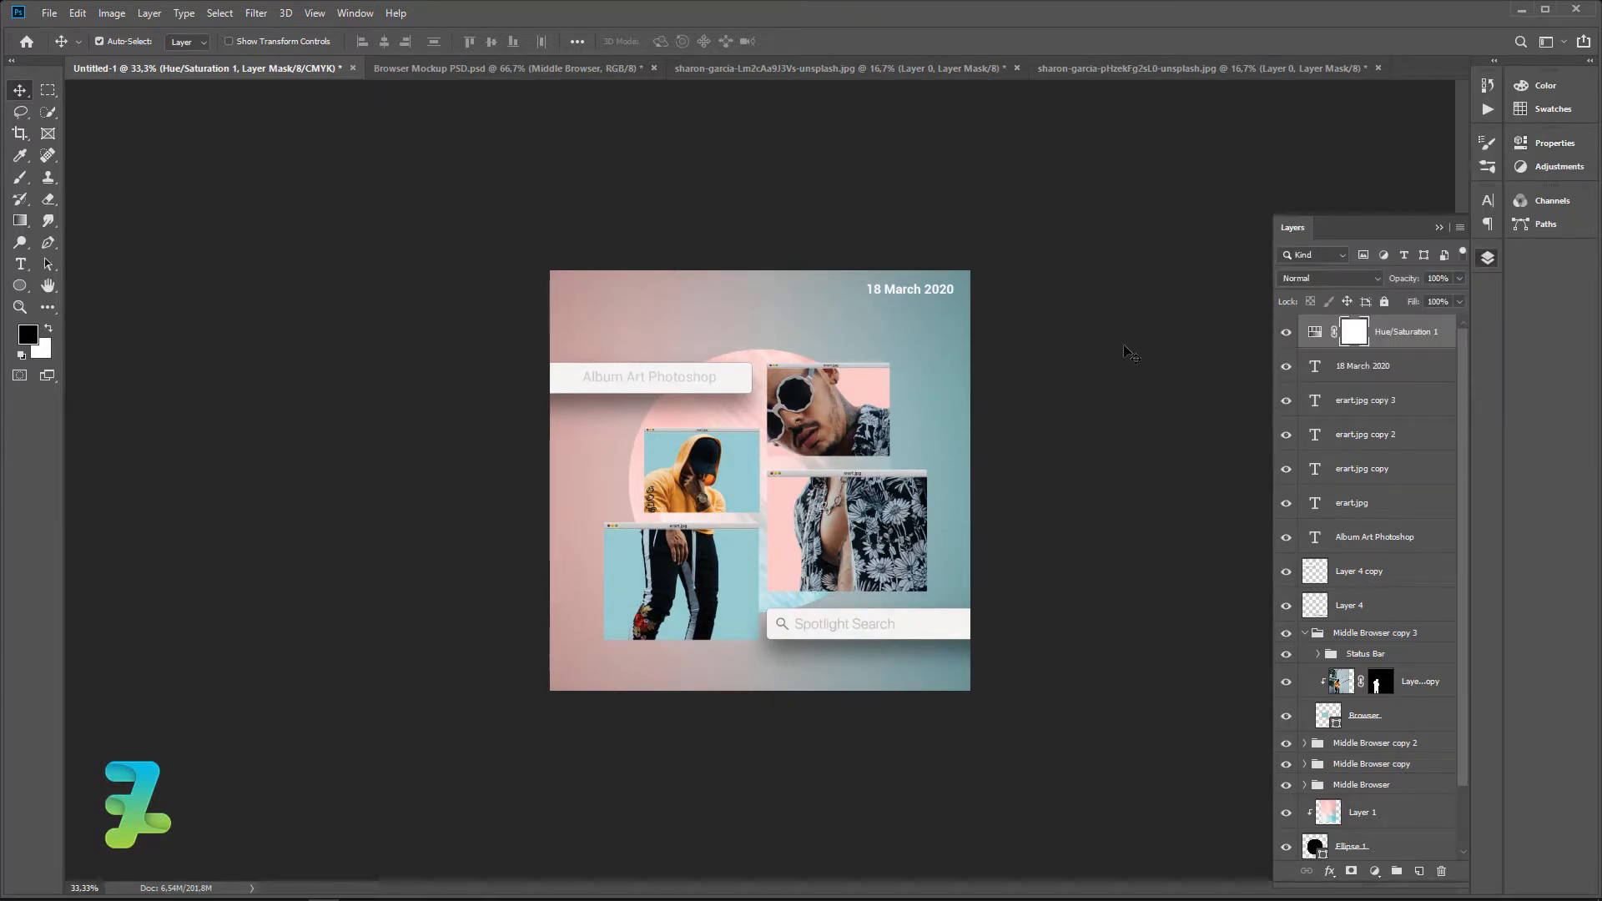